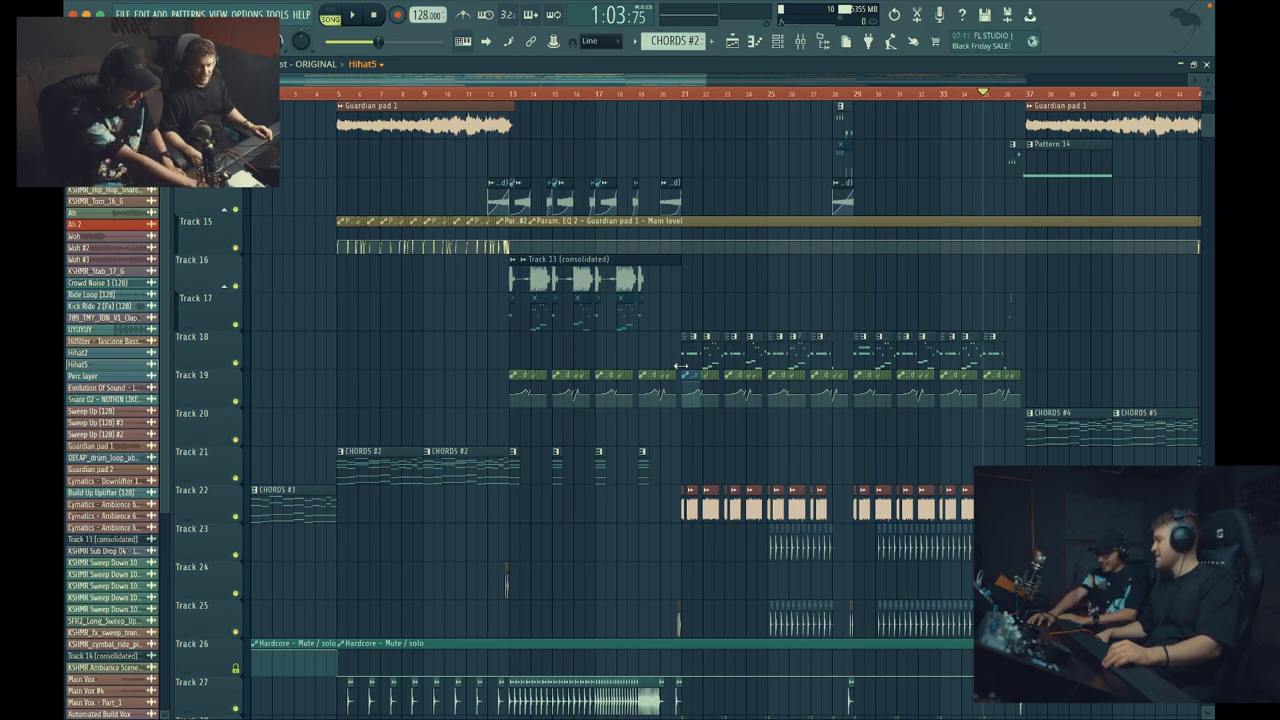
# - Open the Pattern 1 clip after bar 21 on Track 18 in the piano roll to view its Serum notes
pyautogui.scroll(3, 680, 366)
pyautogui.scroll(3, 700, 368)
pyautogui.scroll(4, 723, 371)
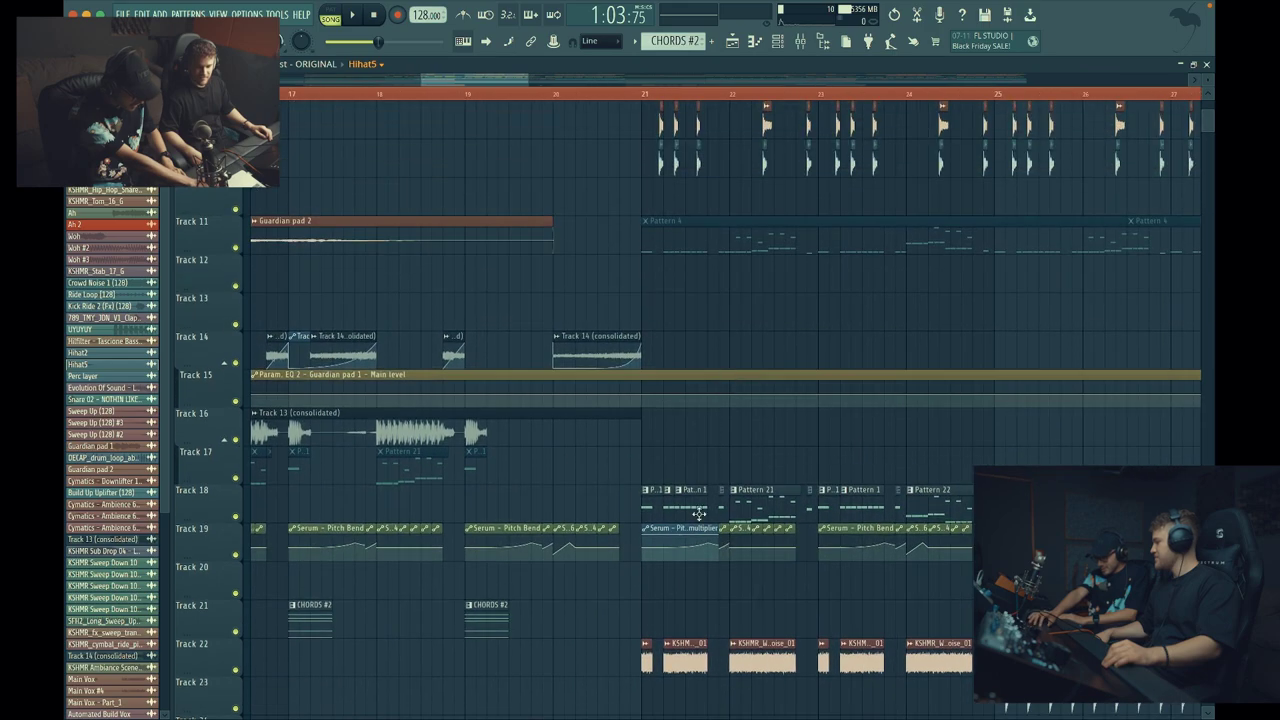
pyautogui.doubleClick(686, 503)
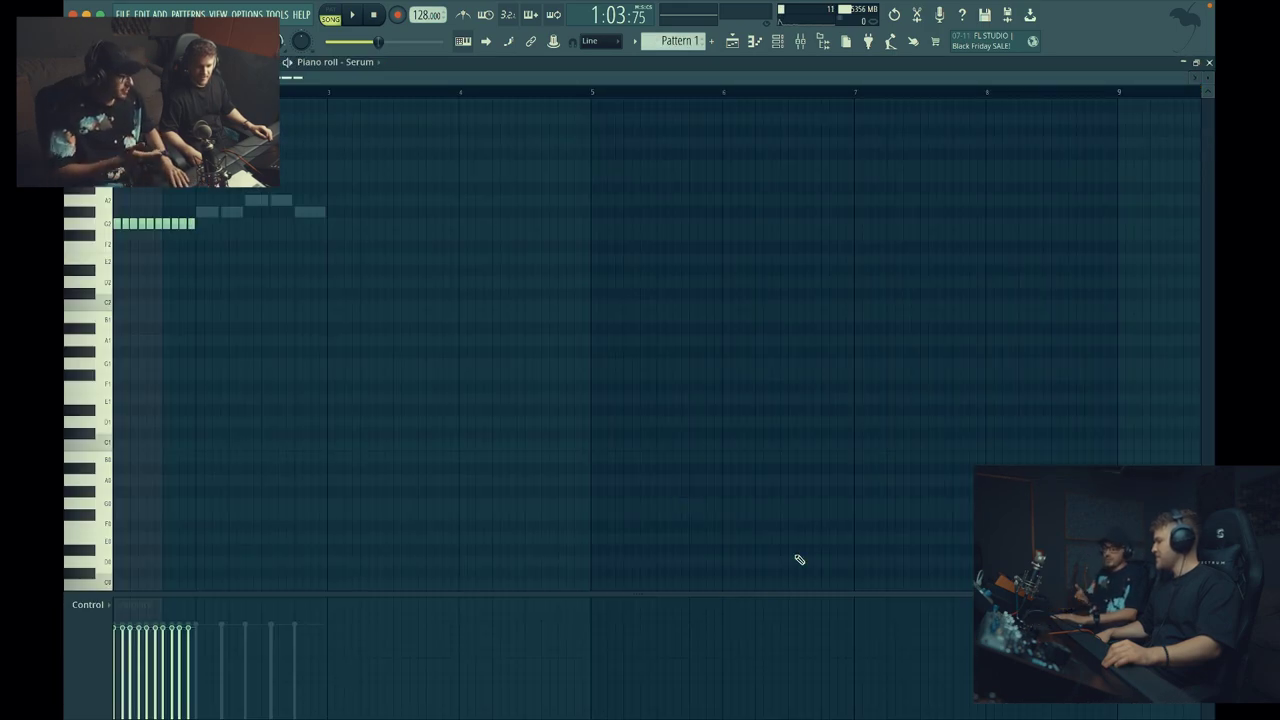
pyautogui.scroll(3, 491, 389)
pyautogui.hscroll(-2, 491, 389)
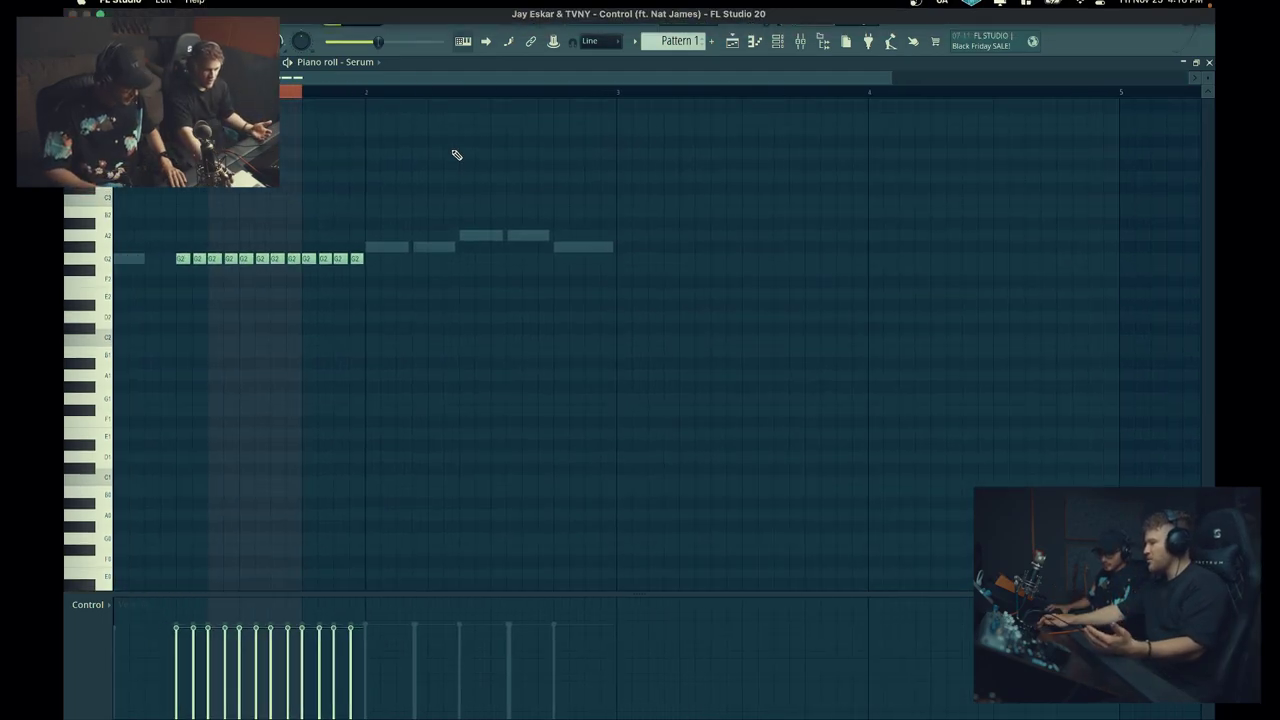
# - Switch playback to pattern mode and audition Pattern 1's repeated G2 bass notes
pyautogui.click(331, 14)
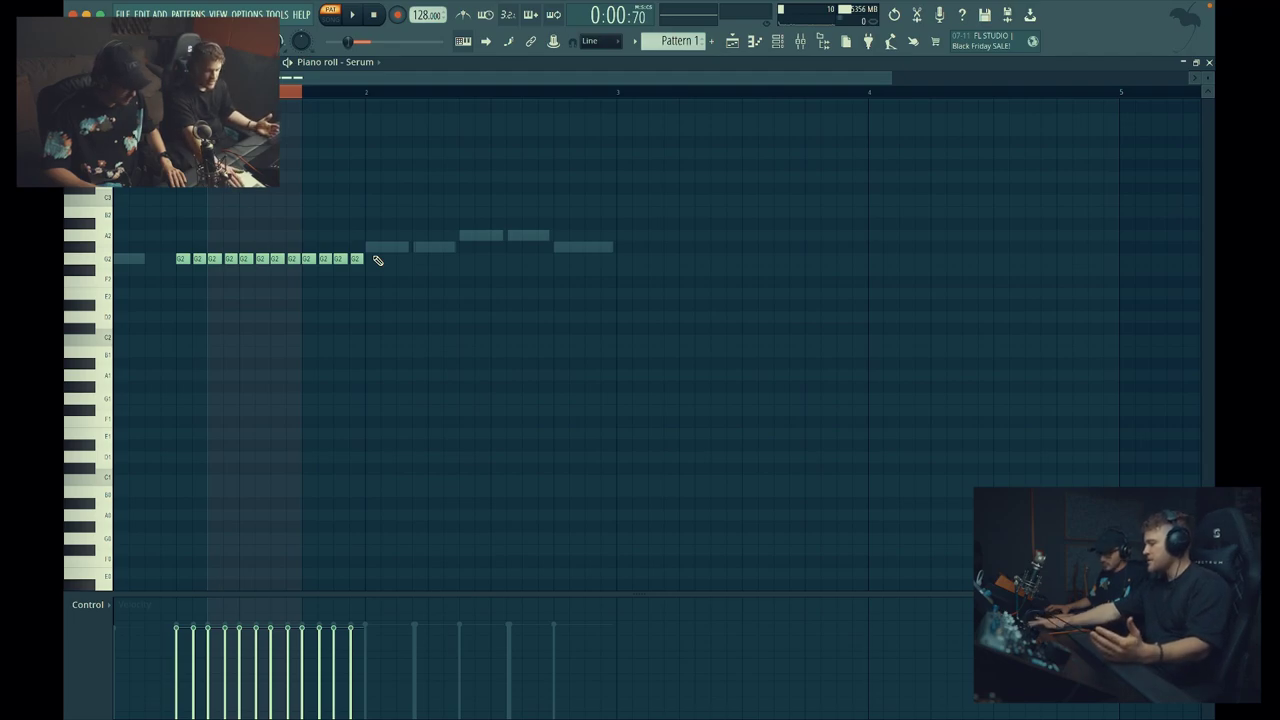
pyautogui.press('space')
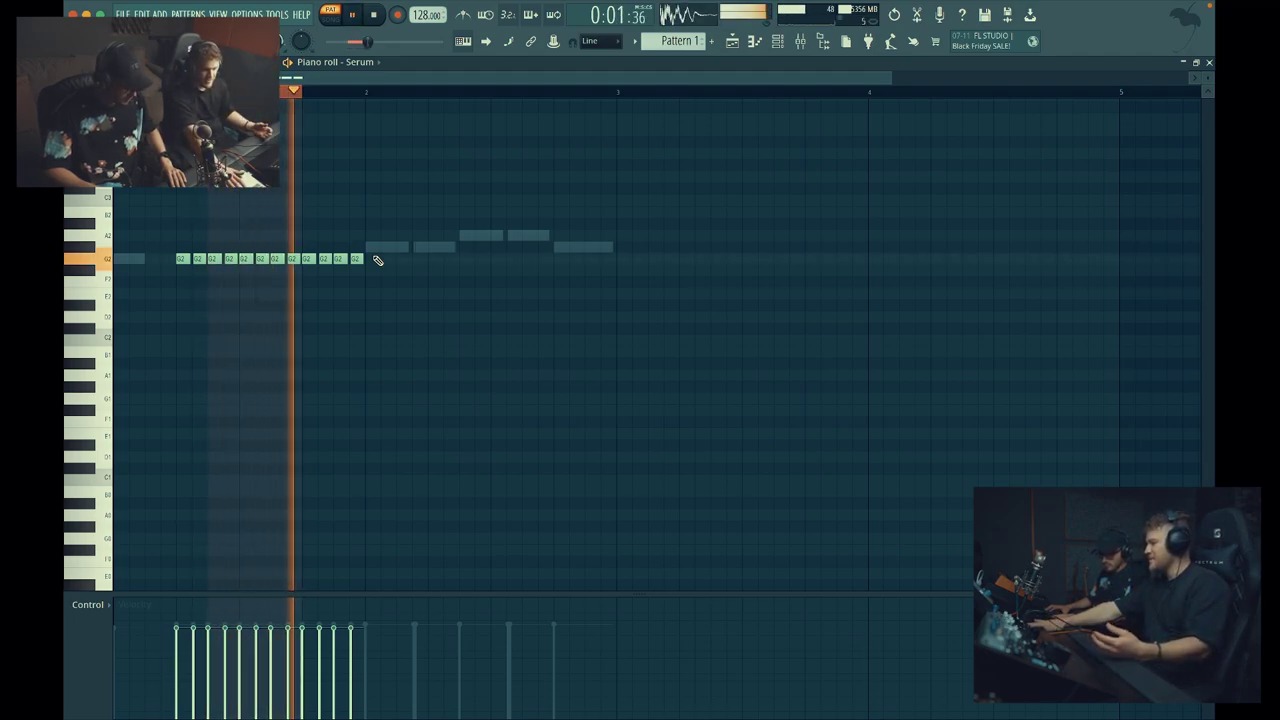
pyautogui.press('space')
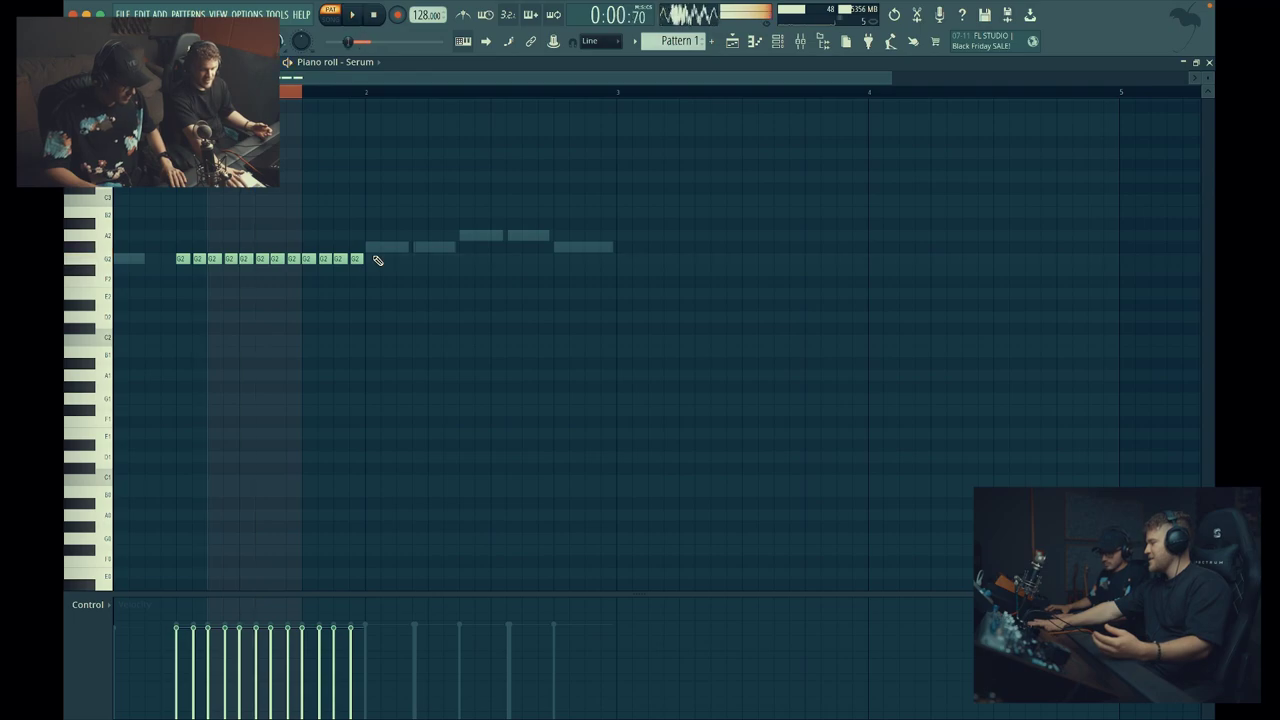
# - Examine the Serum channel's synth settings from the channel rack, then replay Pattern 1 in the piano roll
pyautogui.click(783, 50)
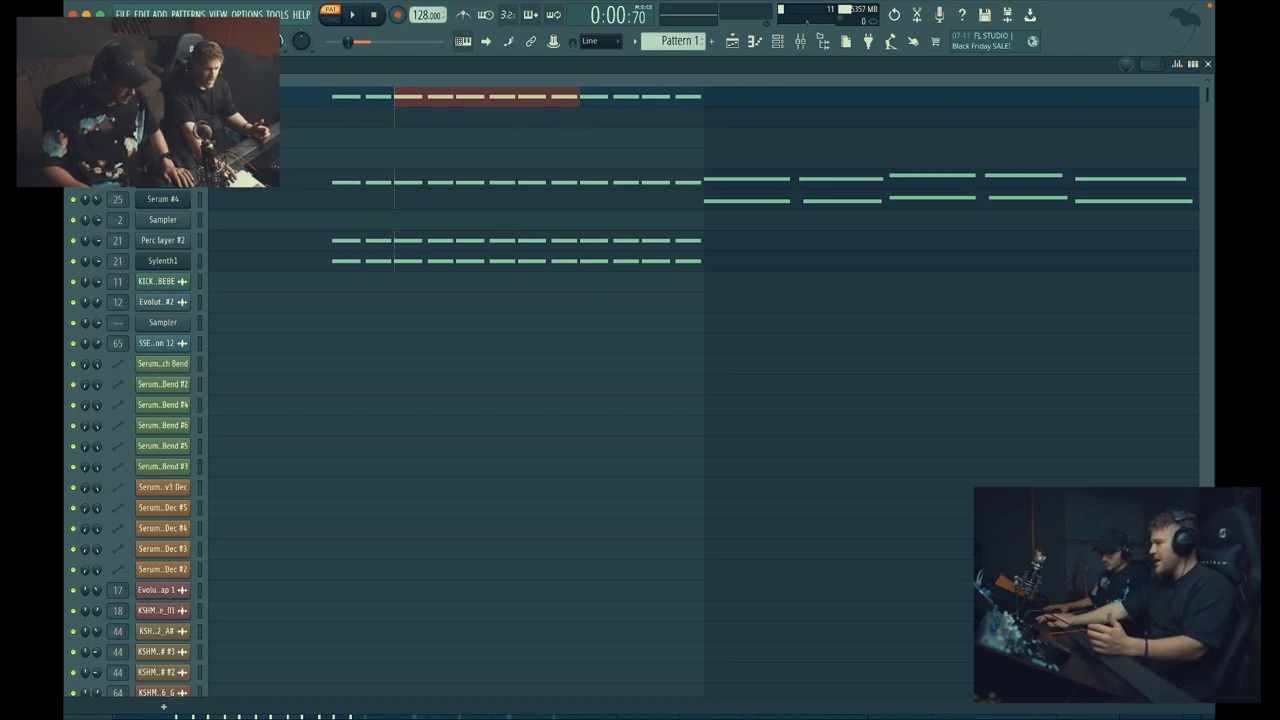
pyautogui.click(163, 97)
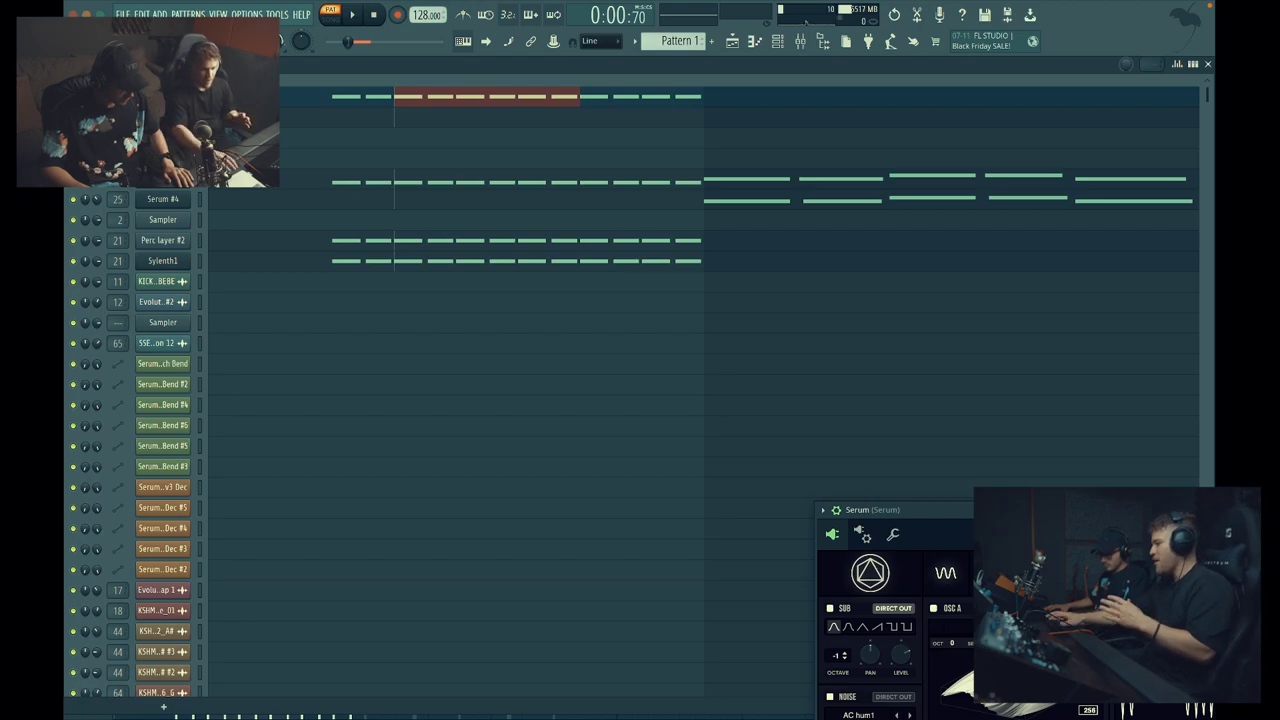
pyautogui.moveTo(1201, 515); pyautogui.dragTo(883, 132)
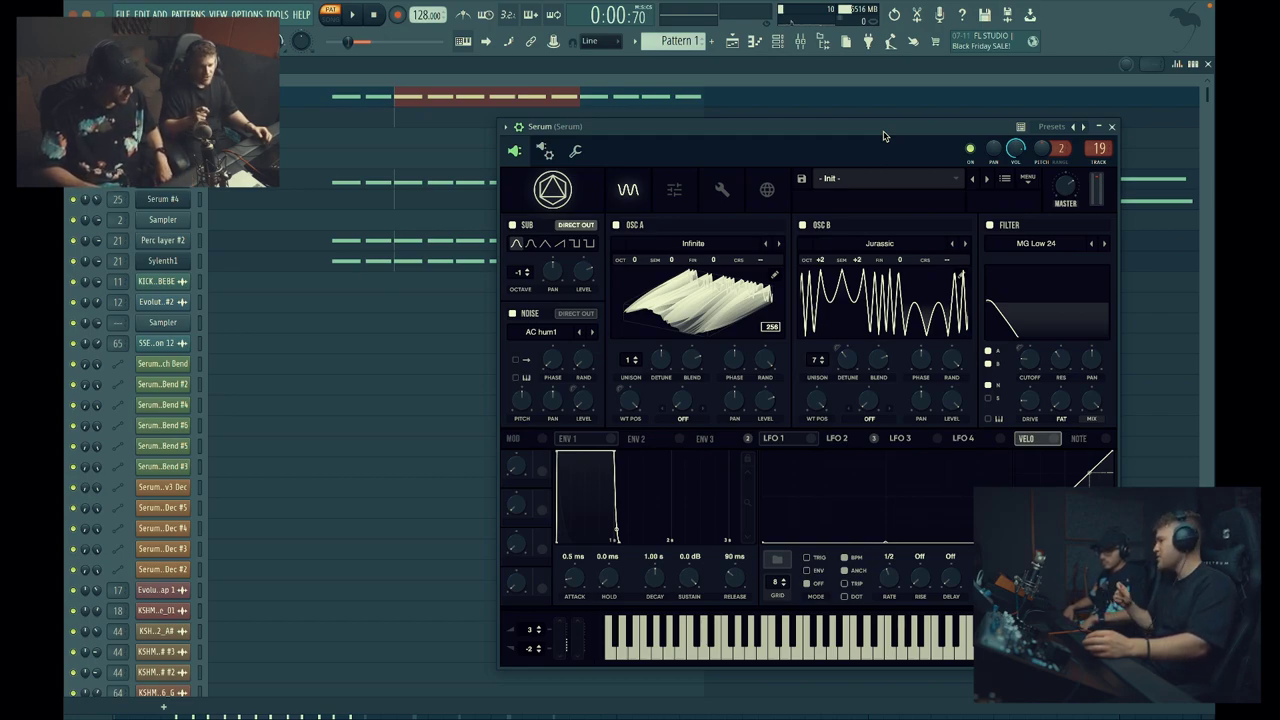
pyautogui.click(1112, 127)
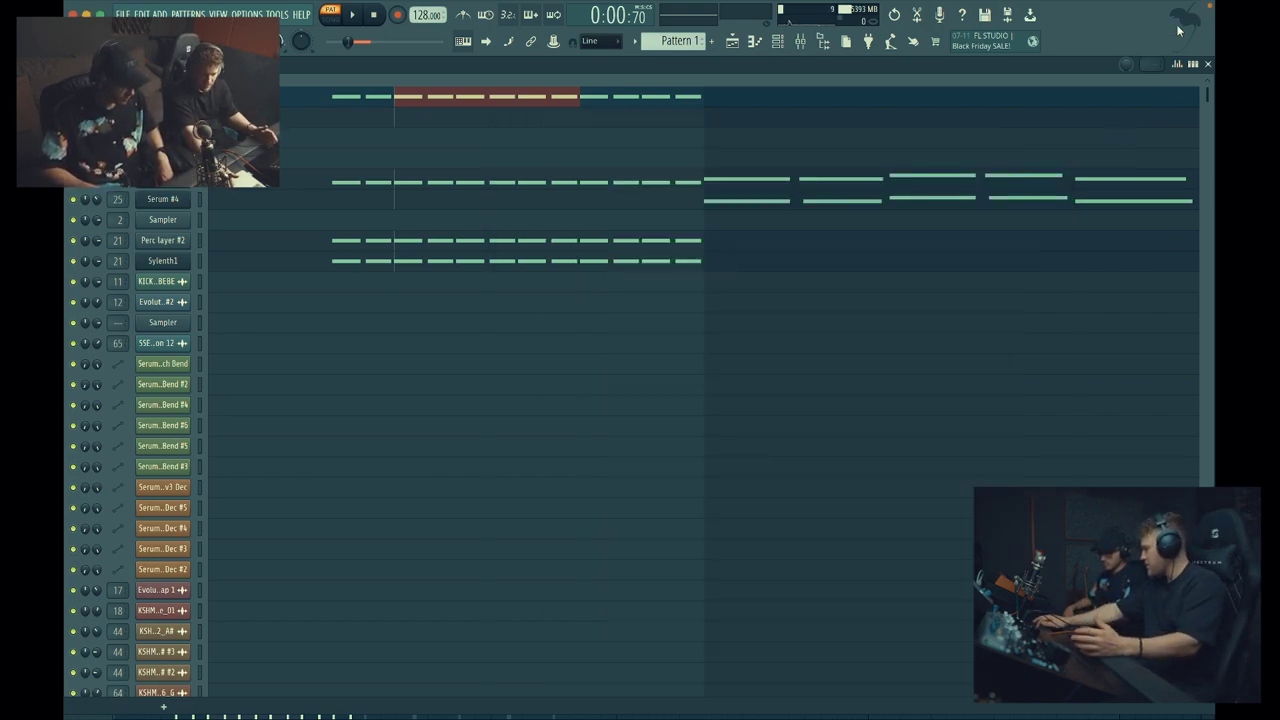
pyautogui.click(1207, 65)
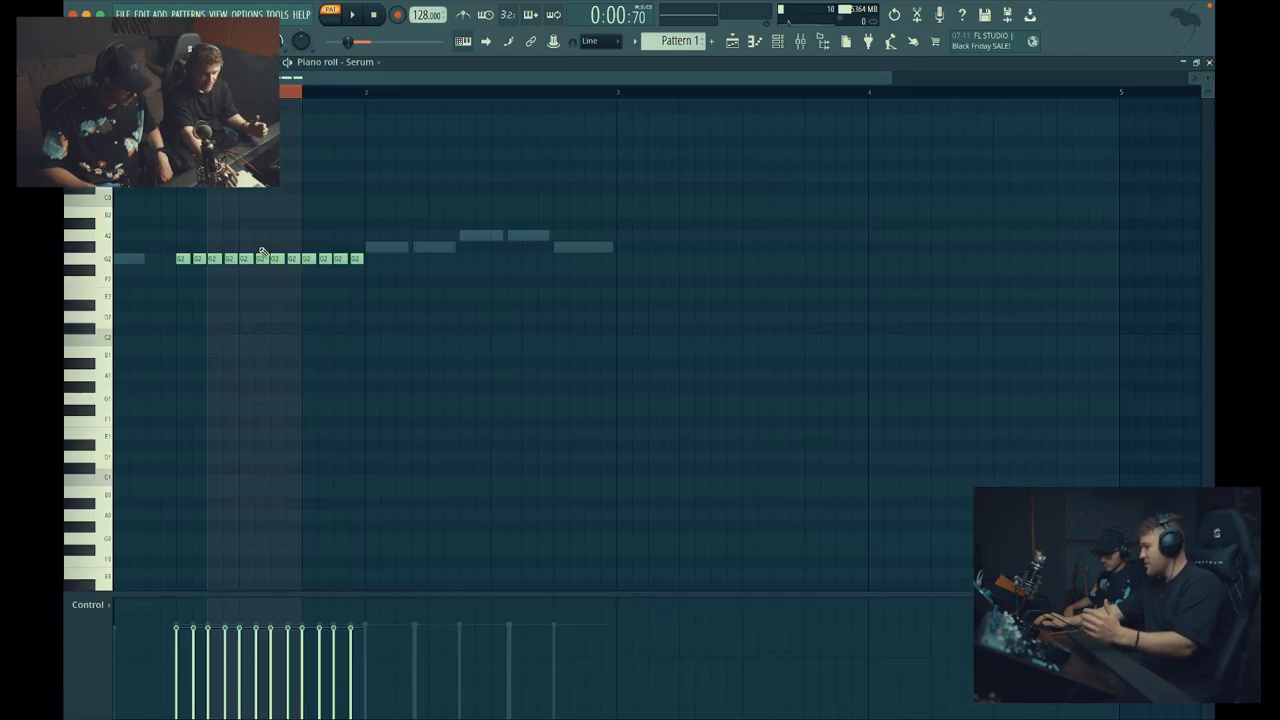
pyautogui.press('space')
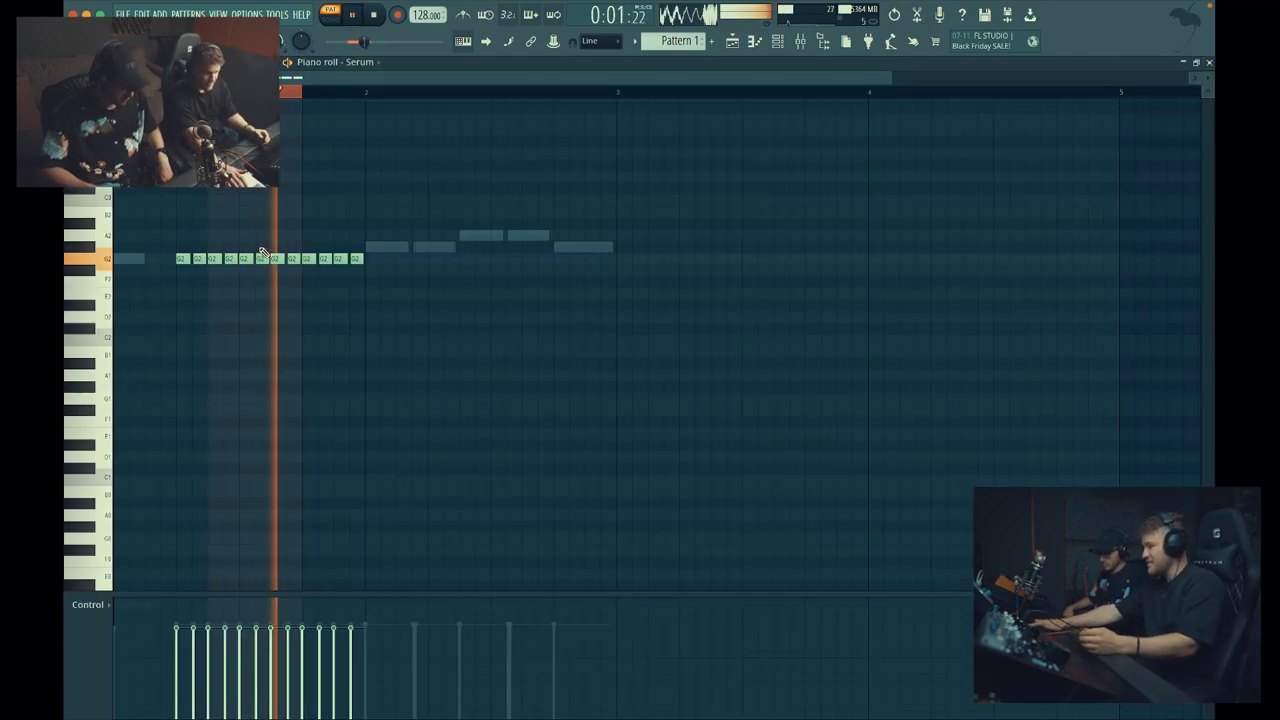
pyautogui.press('space')
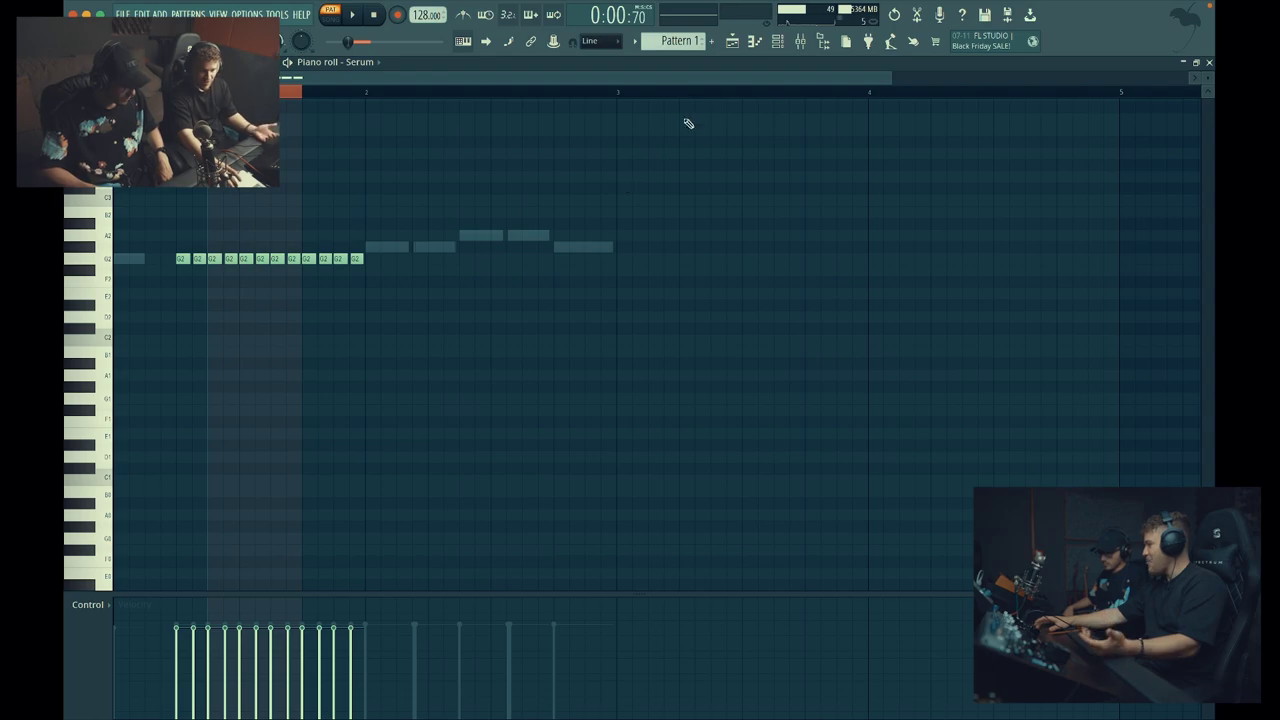
# - Return to the playlist, switch playback to song mode and place the song position at bar 21
pyautogui.click(732, 42)
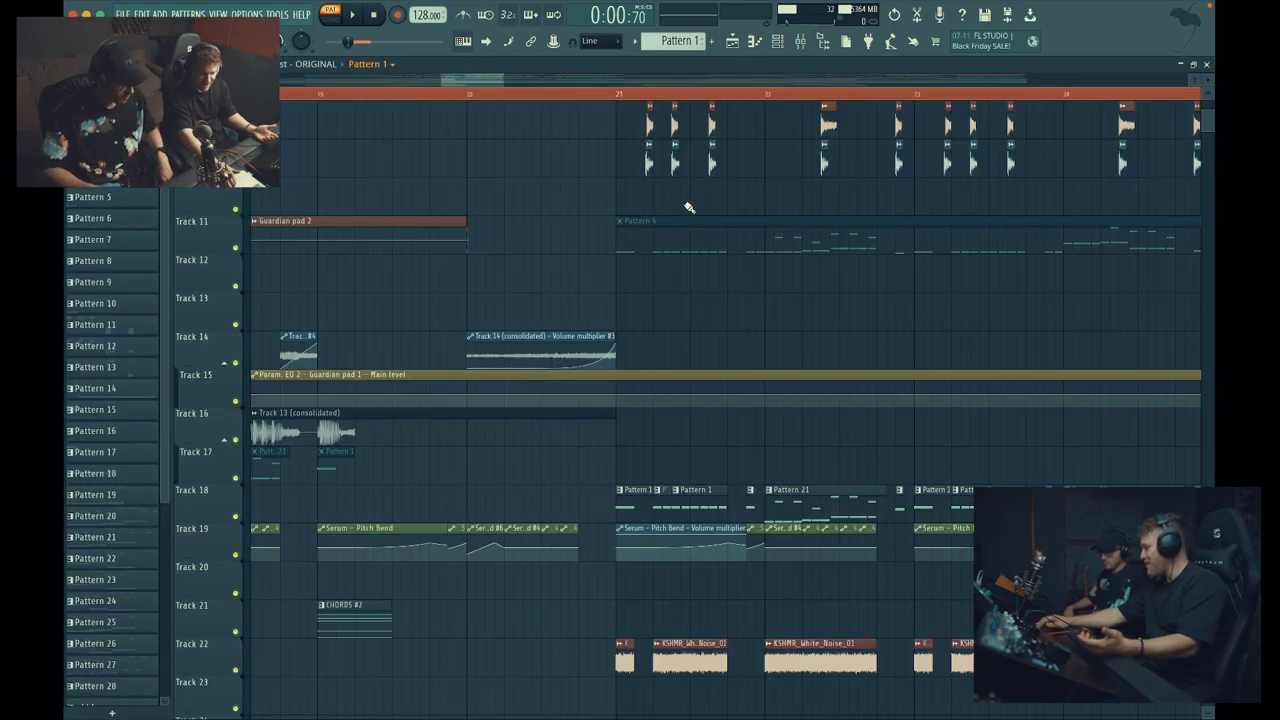
pyautogui.scroll(2, 689, 207)
pyautogui.scroll(-3, 689, 207)
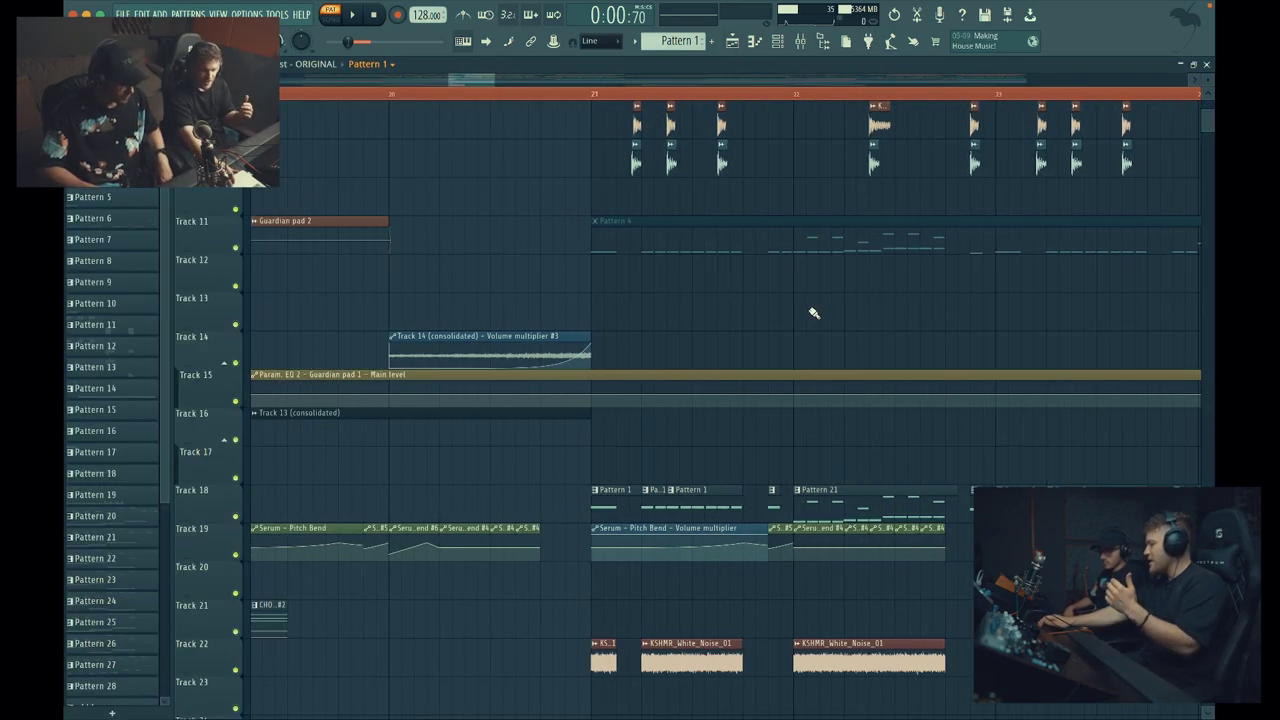
pyautogui.hscroll(3, 813, 313)
pyautogui.scroll(-2, 813, 313)
pyautogui.hscroll(2, 813, 313)
pyautogui.scroll(-1, 813, 313)
pyautogui.click(392, 95)
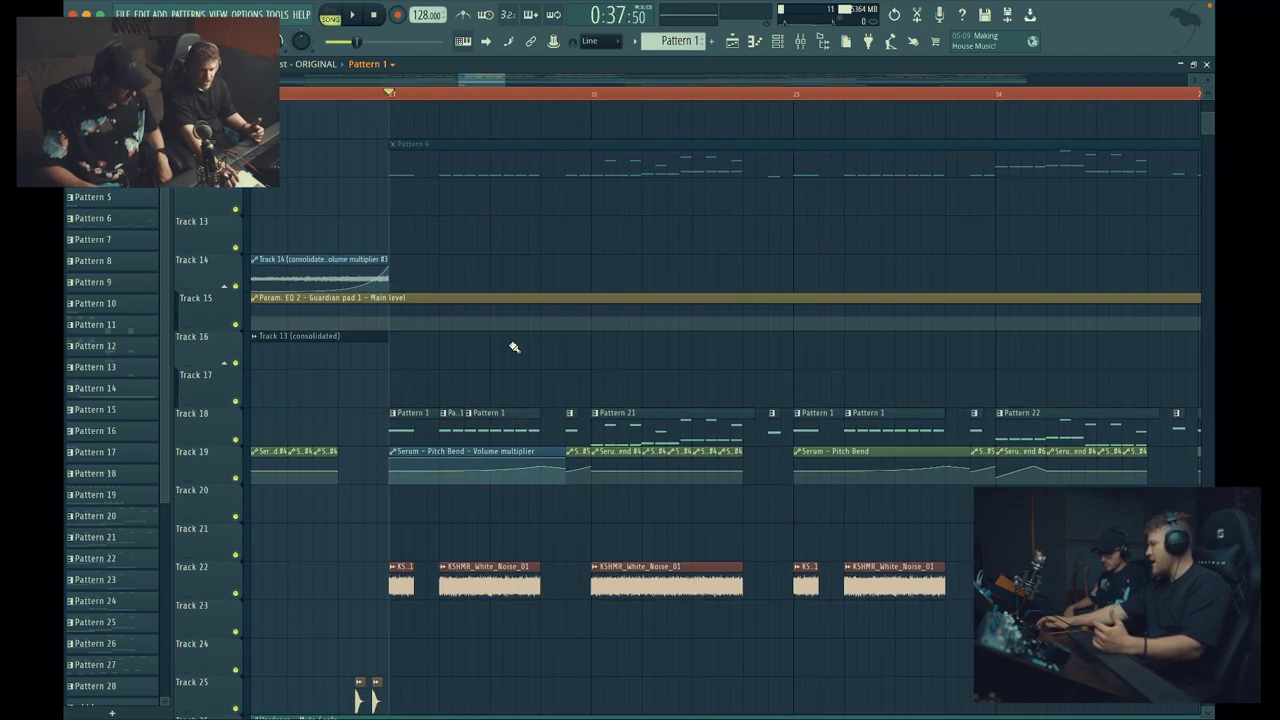
# - Bring up the Serum #2 synth from the channel rack for a look and go back to the playlist
pyautogui.click(780, 42)
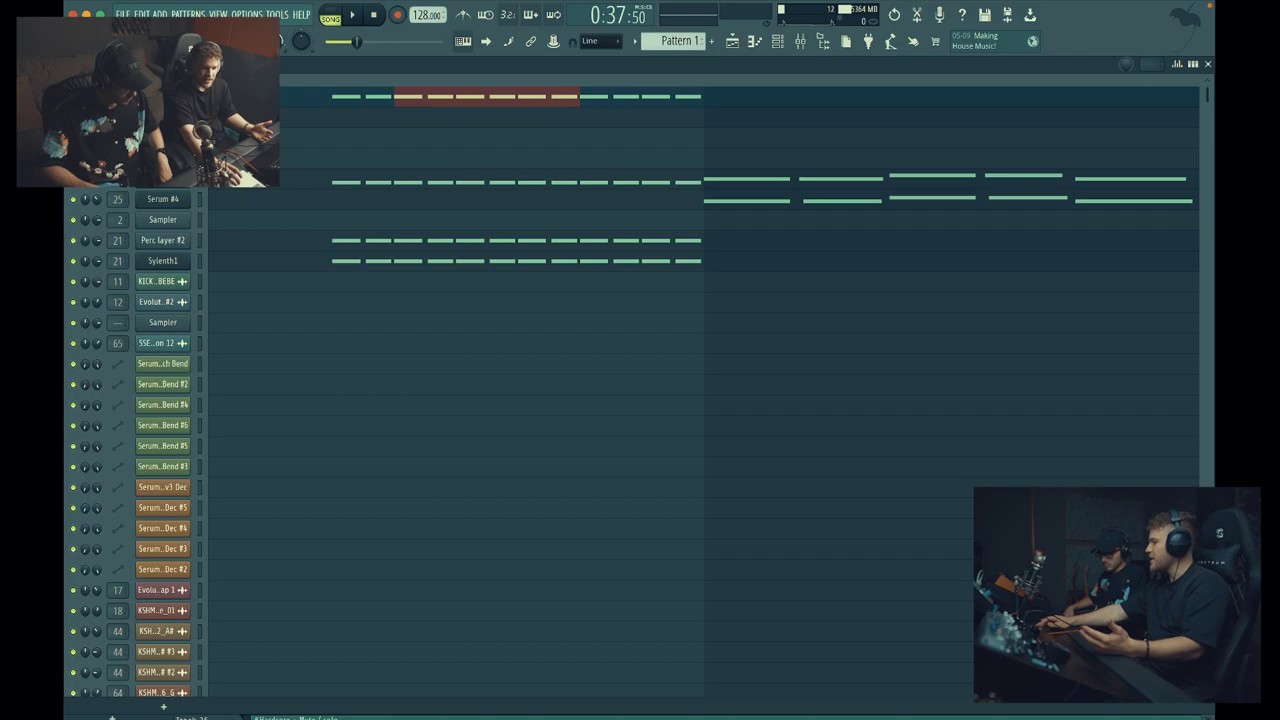
pyautogui.click(162, 97)
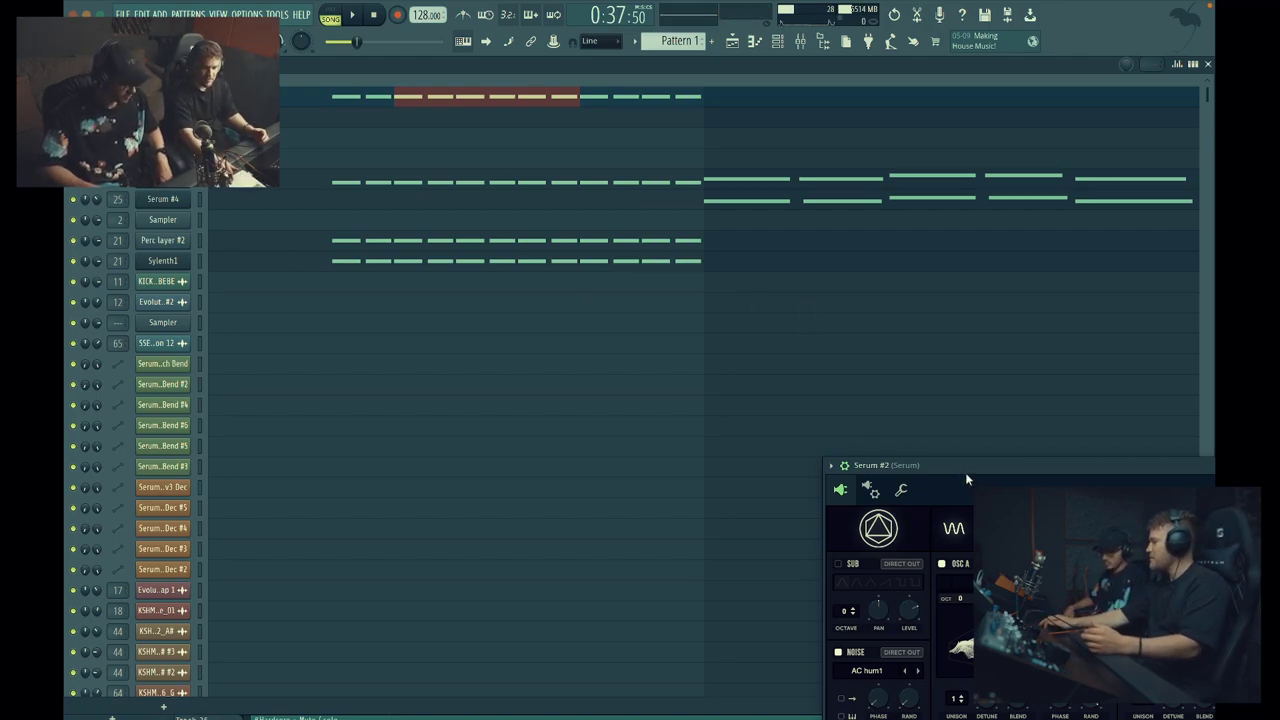
pyautogui.moveTo(965, 479); pyautogui.dragTo(551, 259)
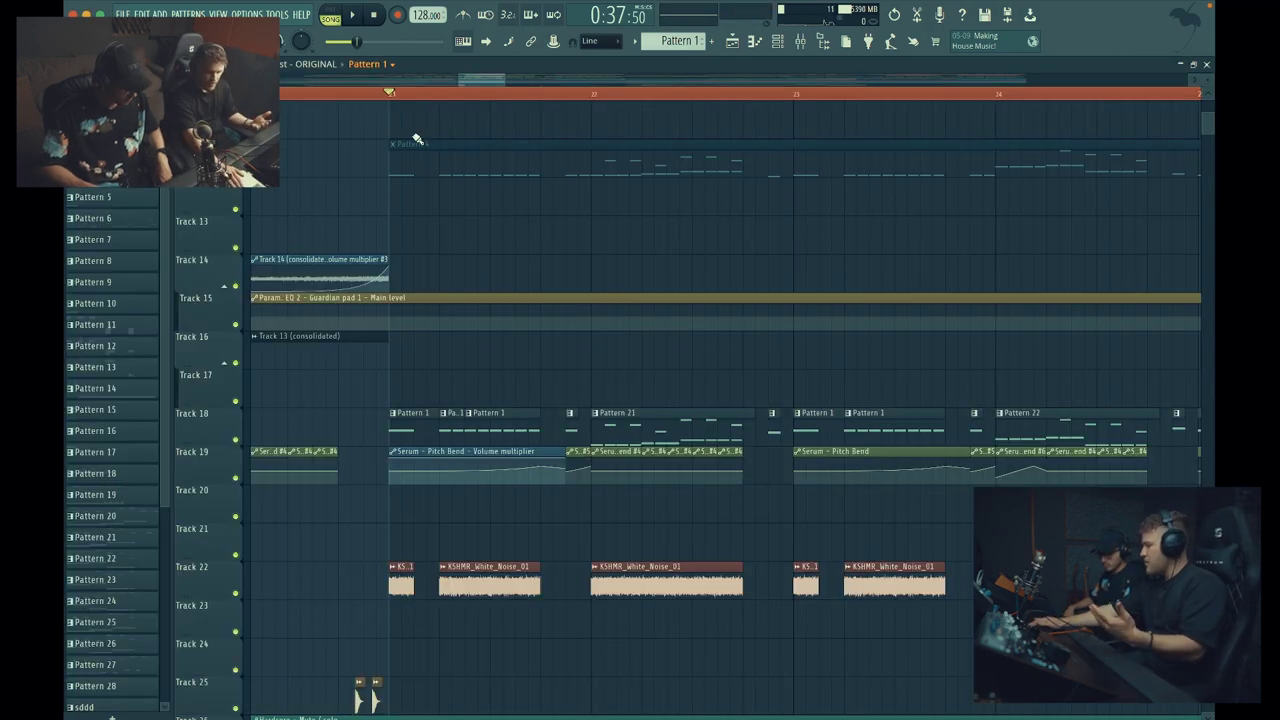
# - Play the arrangement from bar 21 and set the playback loop range from bar 21 to bar 22
pyautogui.press('space')
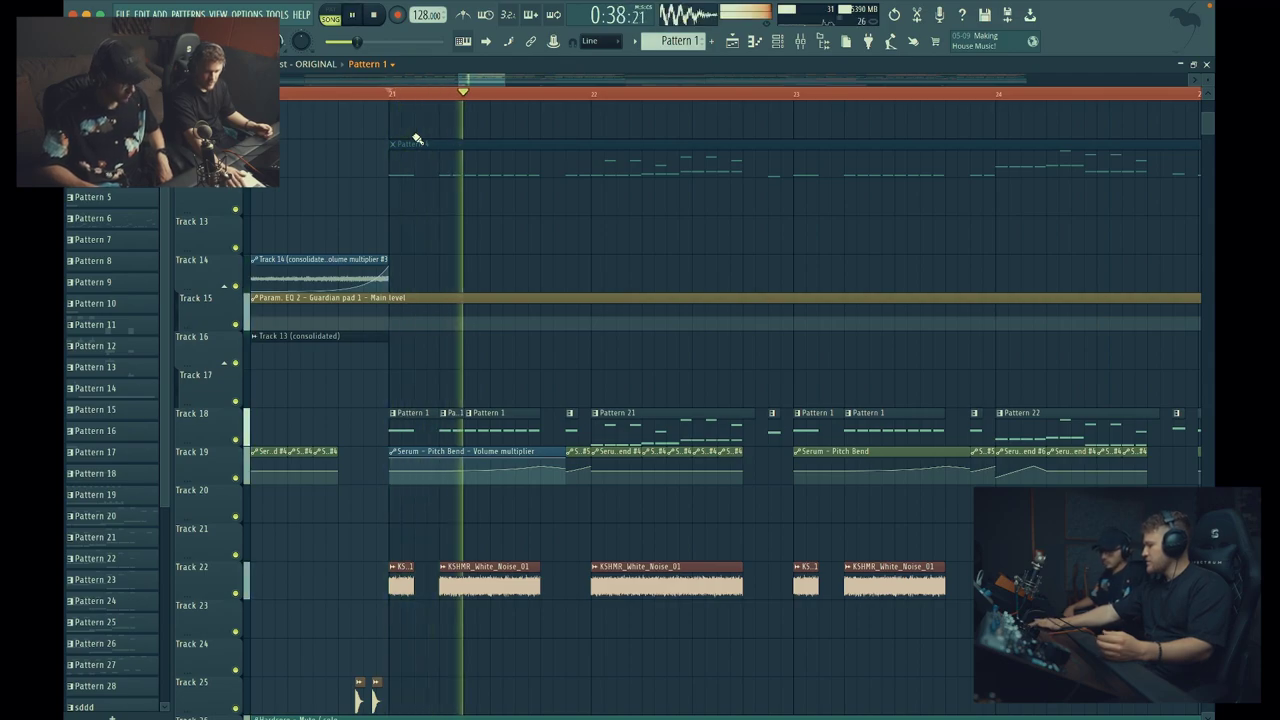
pyautogui.press('space')
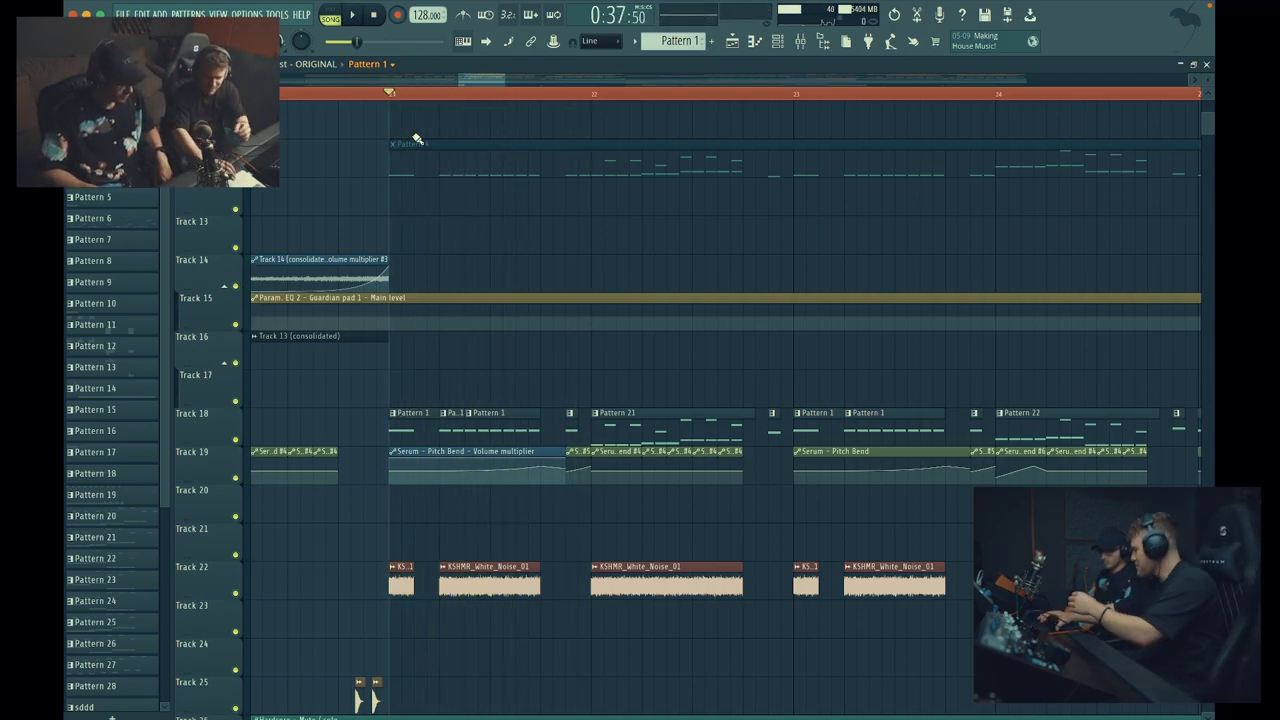
pyautogui.moveTo(391, 94); pyautogui.dragTo(586, 94)
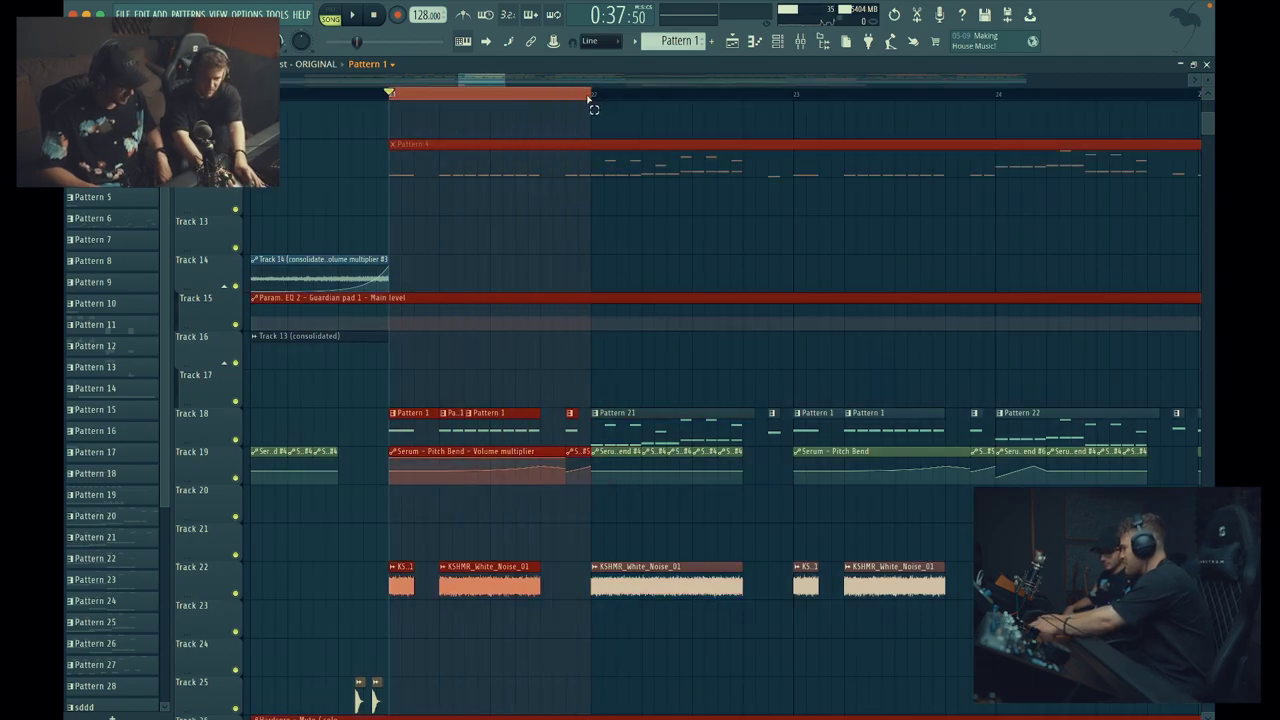
pyautogui.press('space')
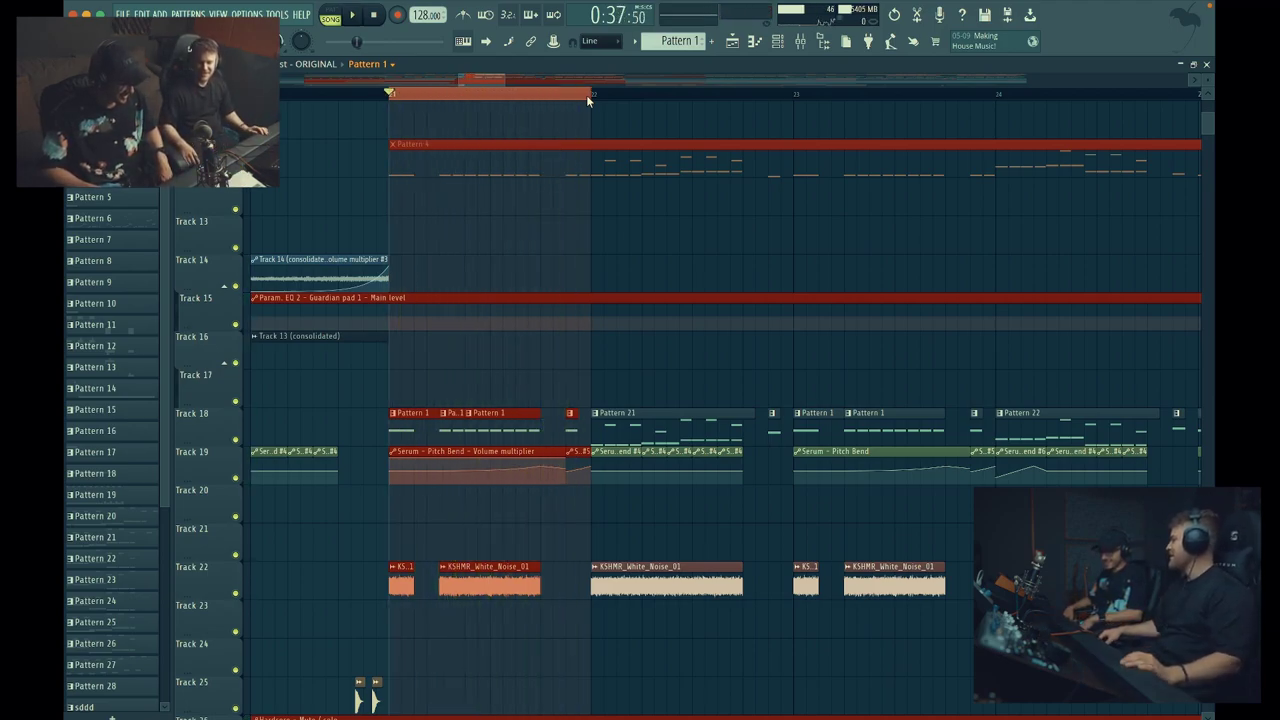
# - Move the Serum - Pitch Bend - Volume multiplier clip to Track 20 and audition the loop with the bar 21 Serum - Pitch Bend clip muted
pyautogui.moveTo(512, 479); pyautogui.dragTo(512, 518)
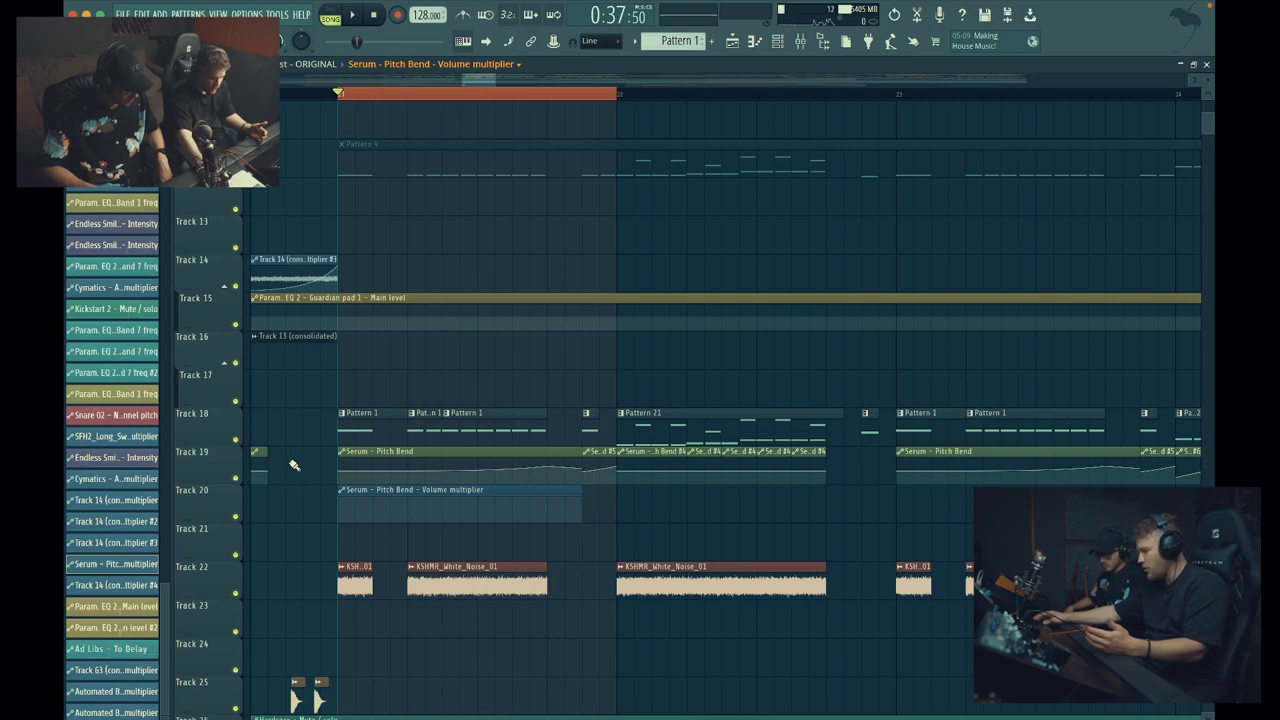
pyautogui.click(351, 463)
pyautogui.press('space')
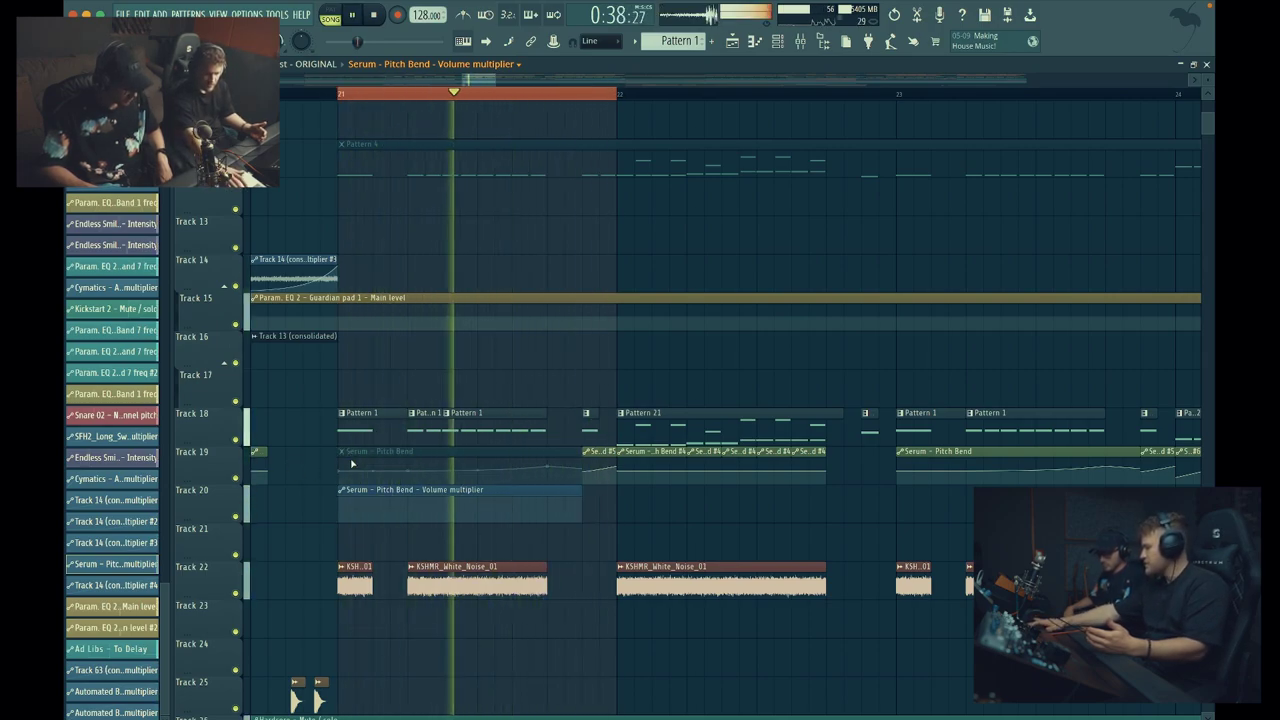
pyautogui.press('space')
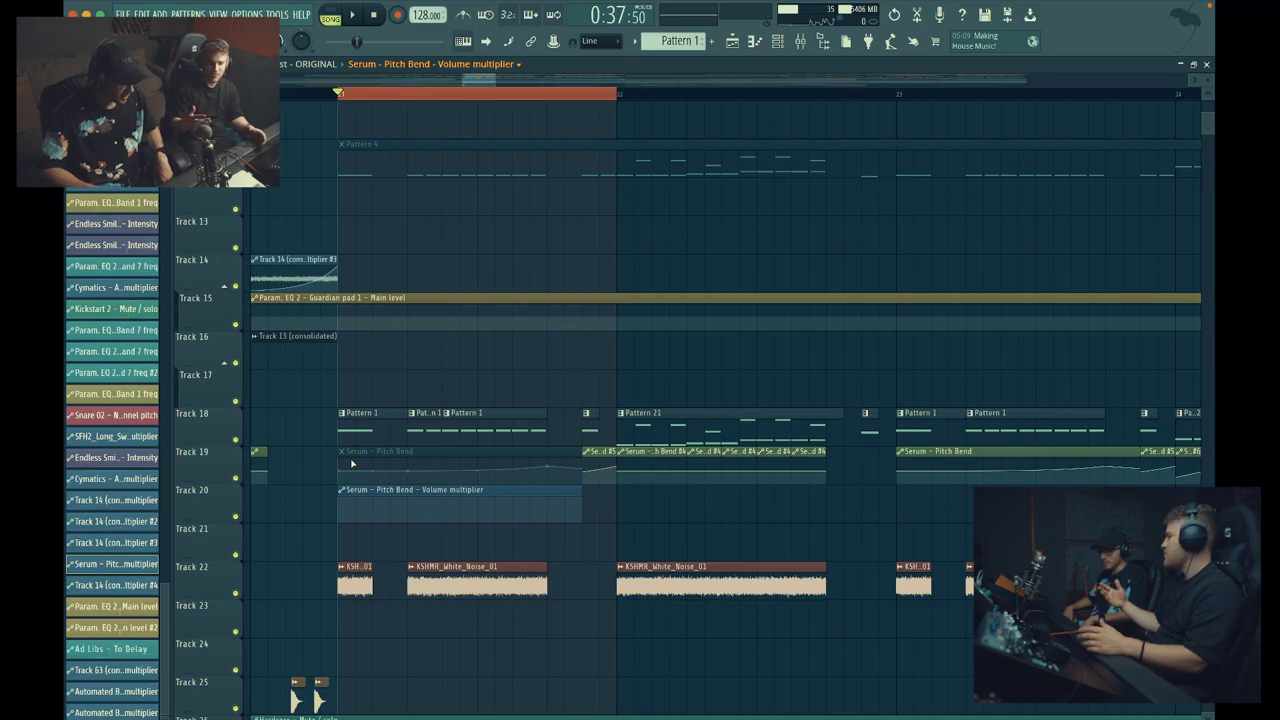
# - Examine the automation, kick, clap and percussion clips on the playlist tracks around bar 21
pyautogui.scroll(-10, 352, 463)
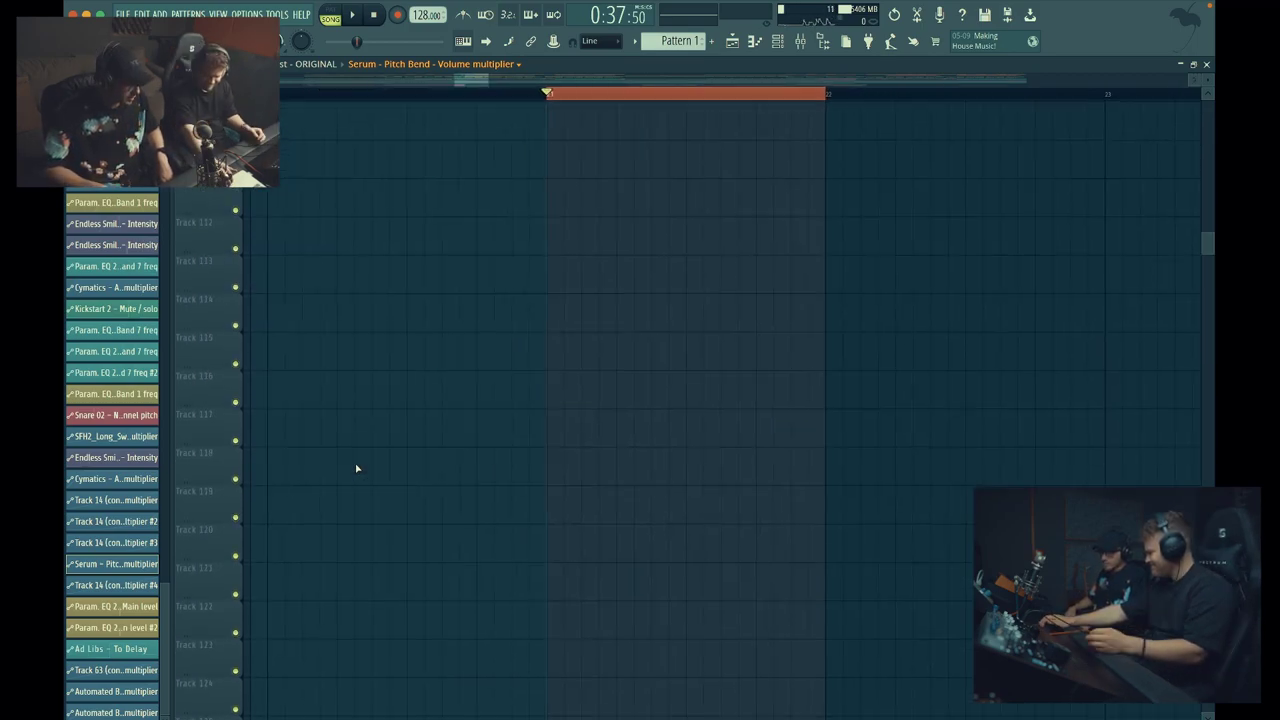
pyautogui.scroll(10, 356, 468)
pyautogui.scroll(7, 356, 468)
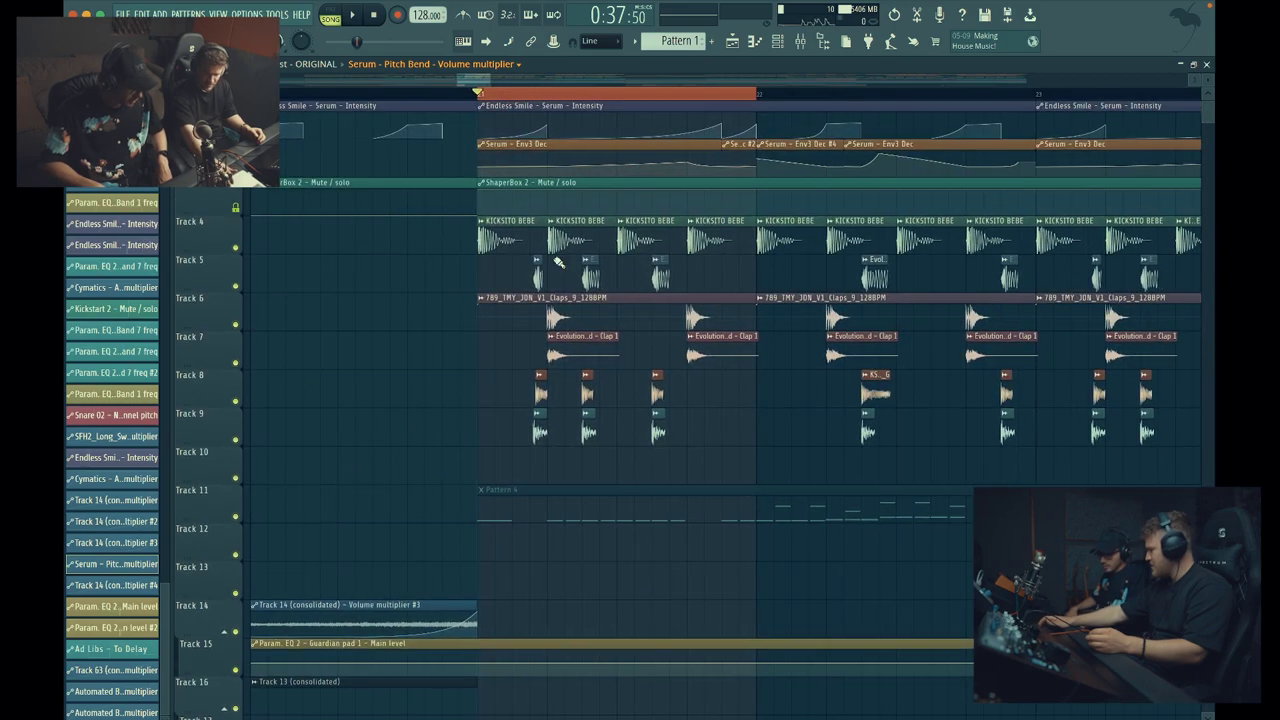
pyautogui.scroll(3, 593, 160)
pyautogui.scroll(2, 593, 160)
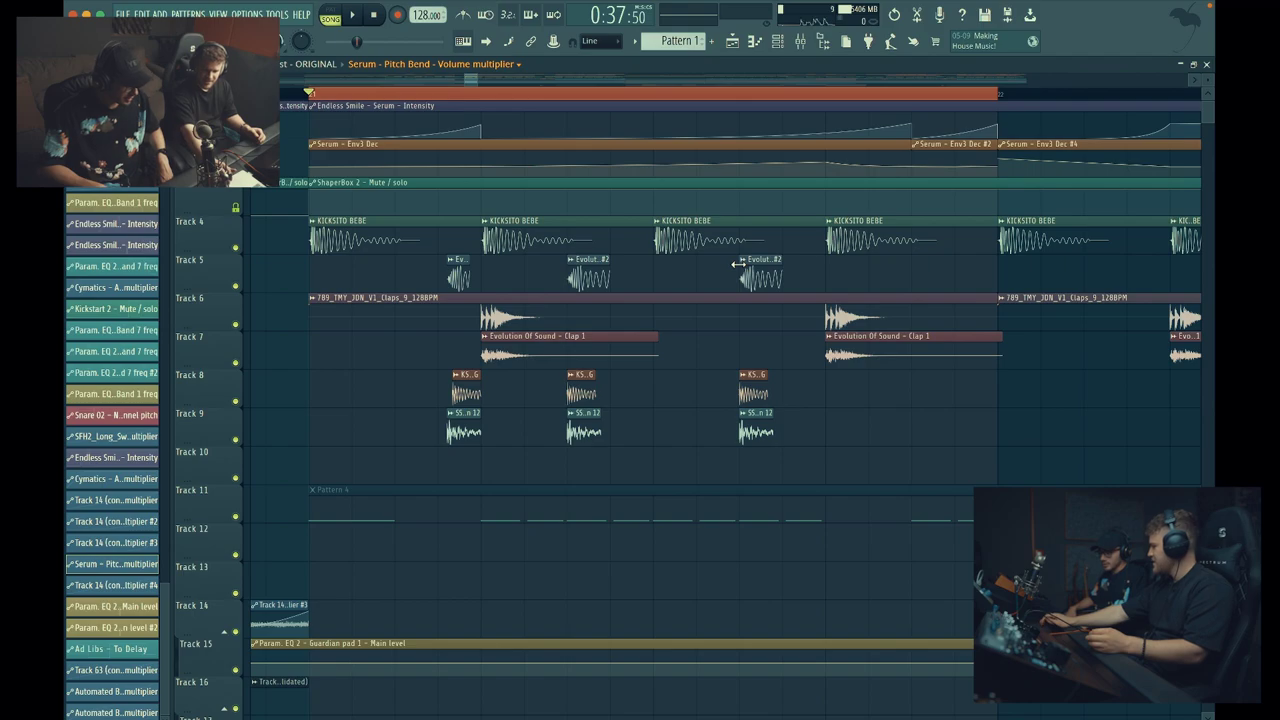
pyautogui.scroll(-3, 737, 263)
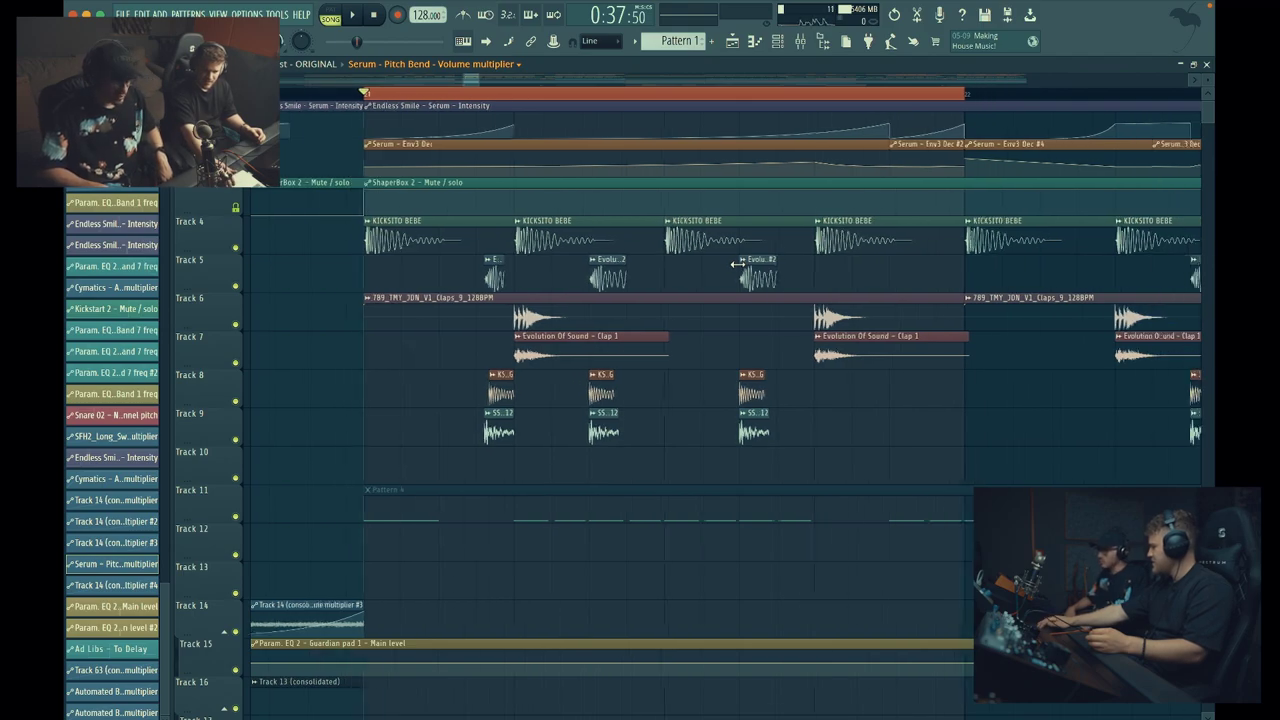
pyautogui.scroll(-3, 771, 330)
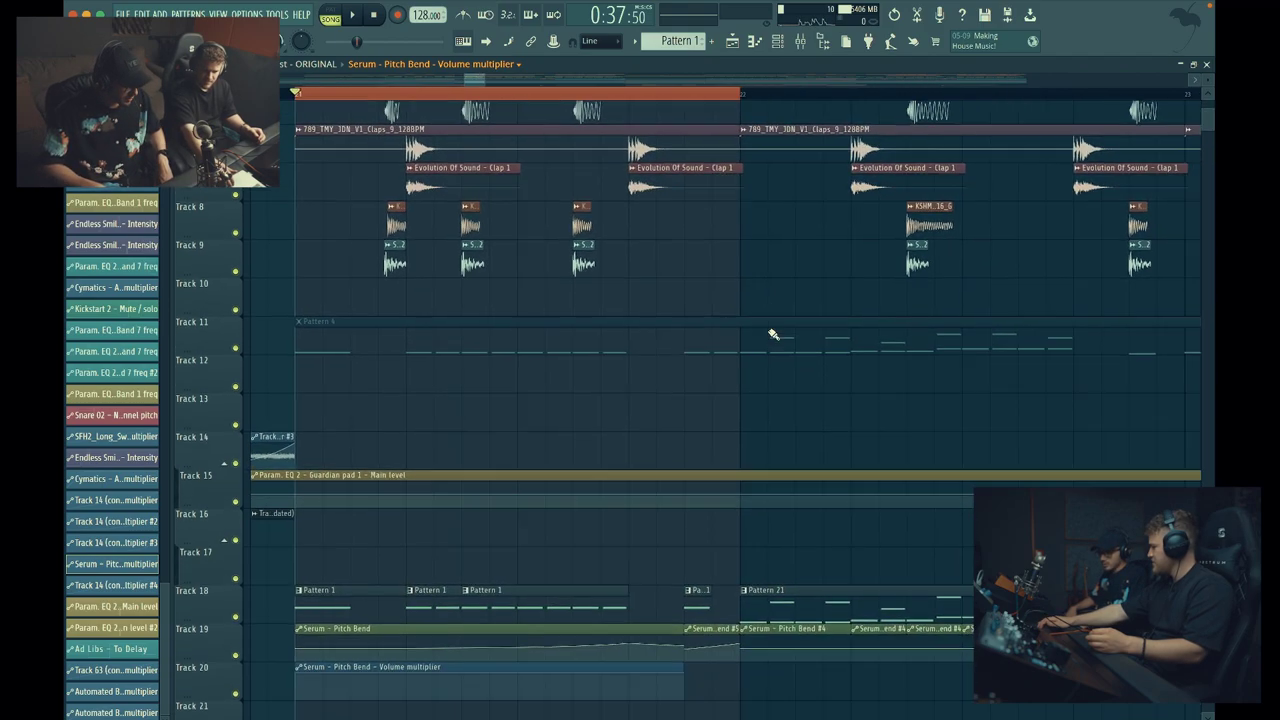
pyautogui.scroll(3, 772, 333)
pyautogui.scroll(-5, 772, 333)
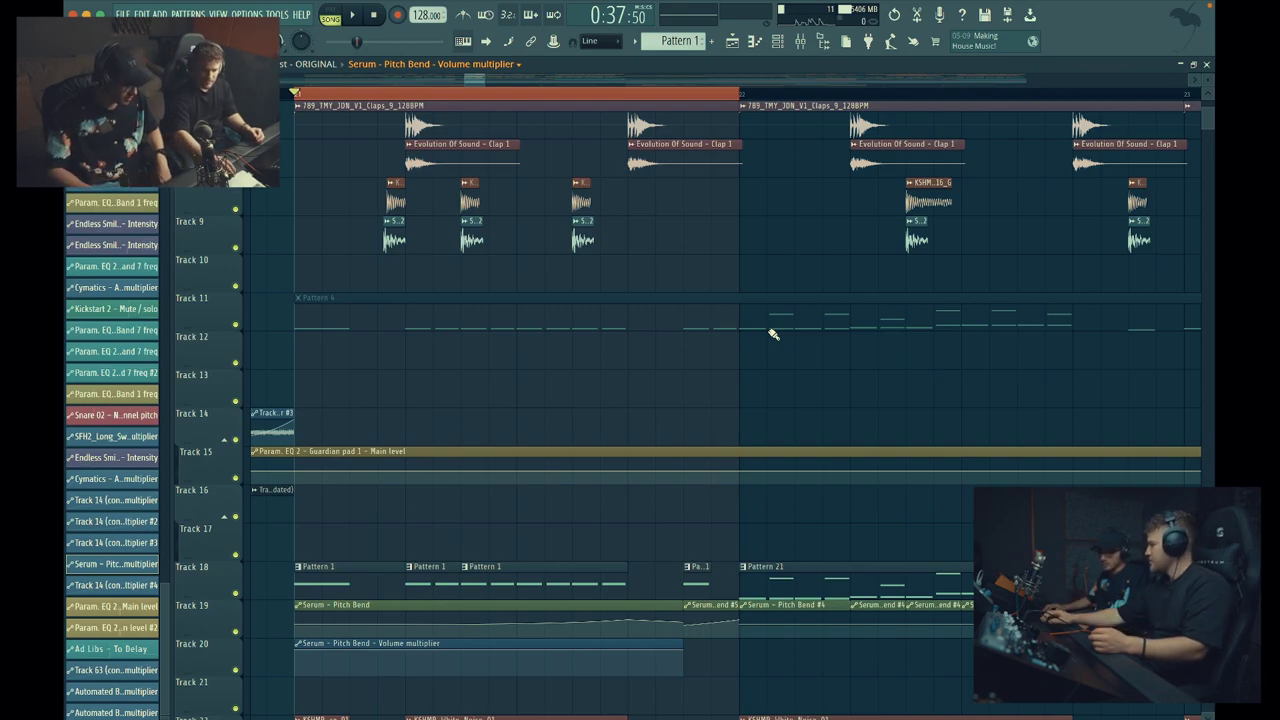
pyautogui.scroll(5, 772, 333)
# - Bring up the Serum synth from the channel rack, audition the bar 21 loop with it showing, and return to the playlist
pyautogui.press('F6')
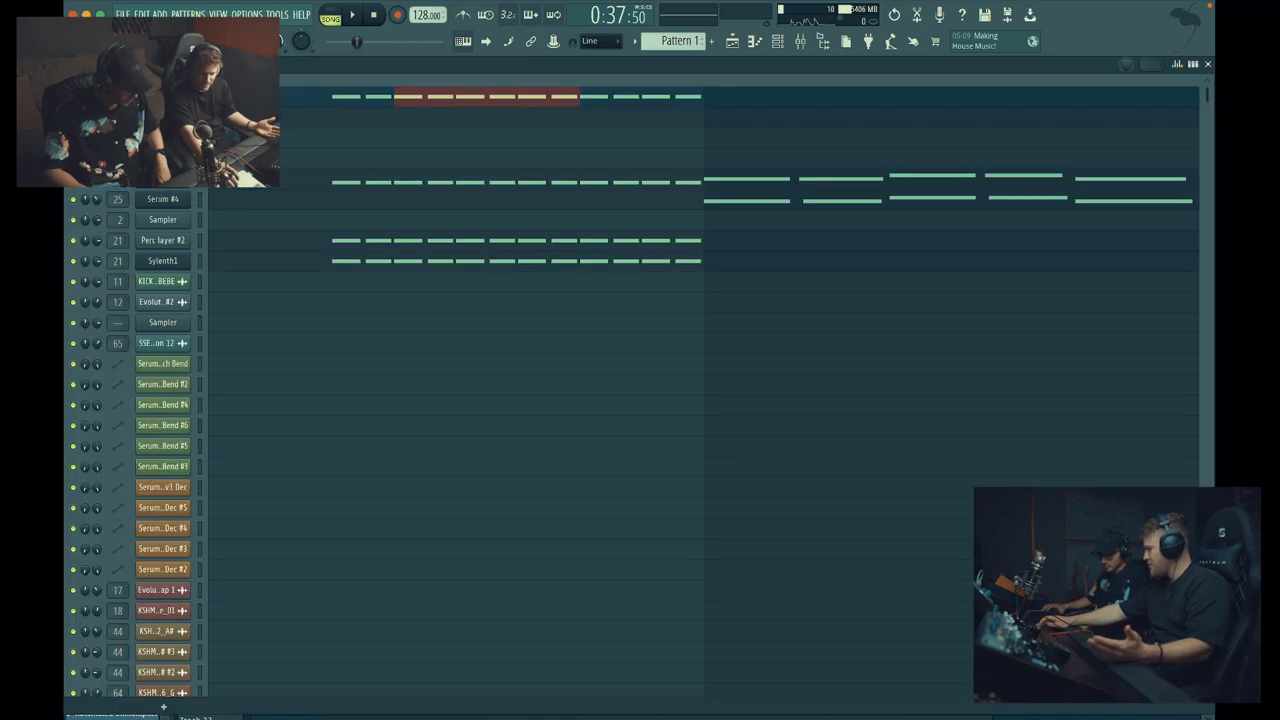
pyautogui.click(162, 97)
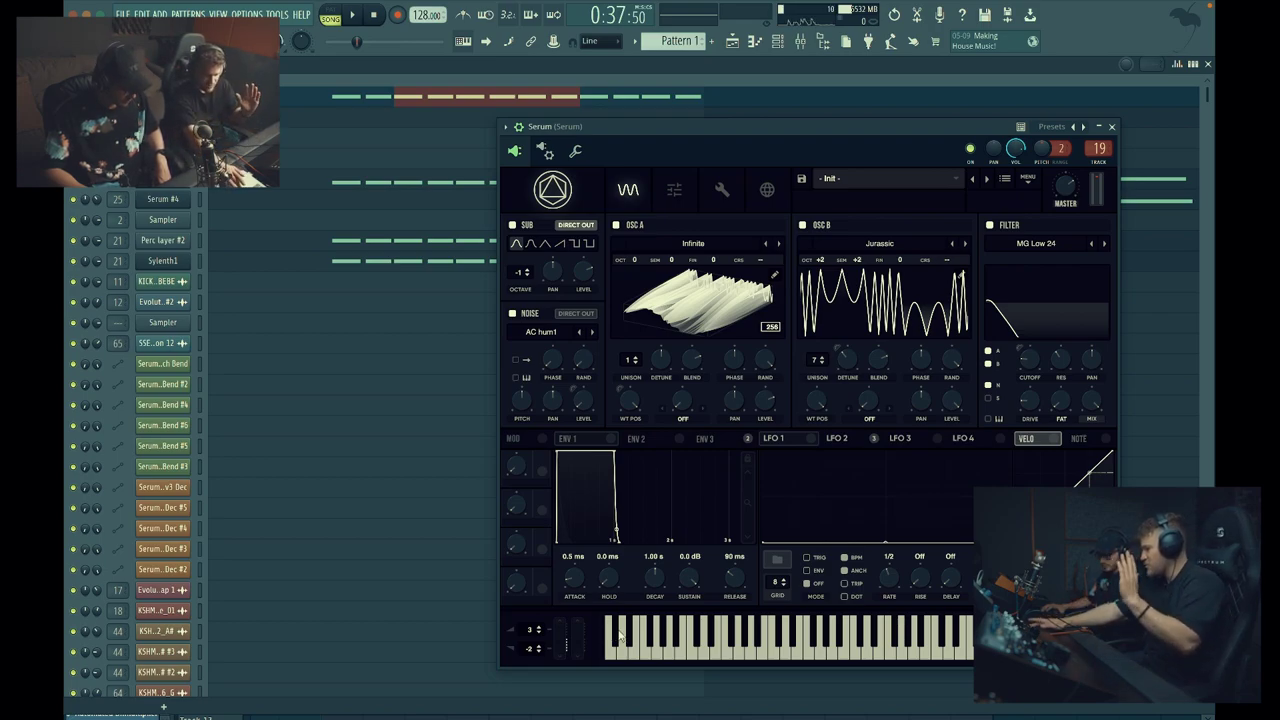
pyautogui.press('space')
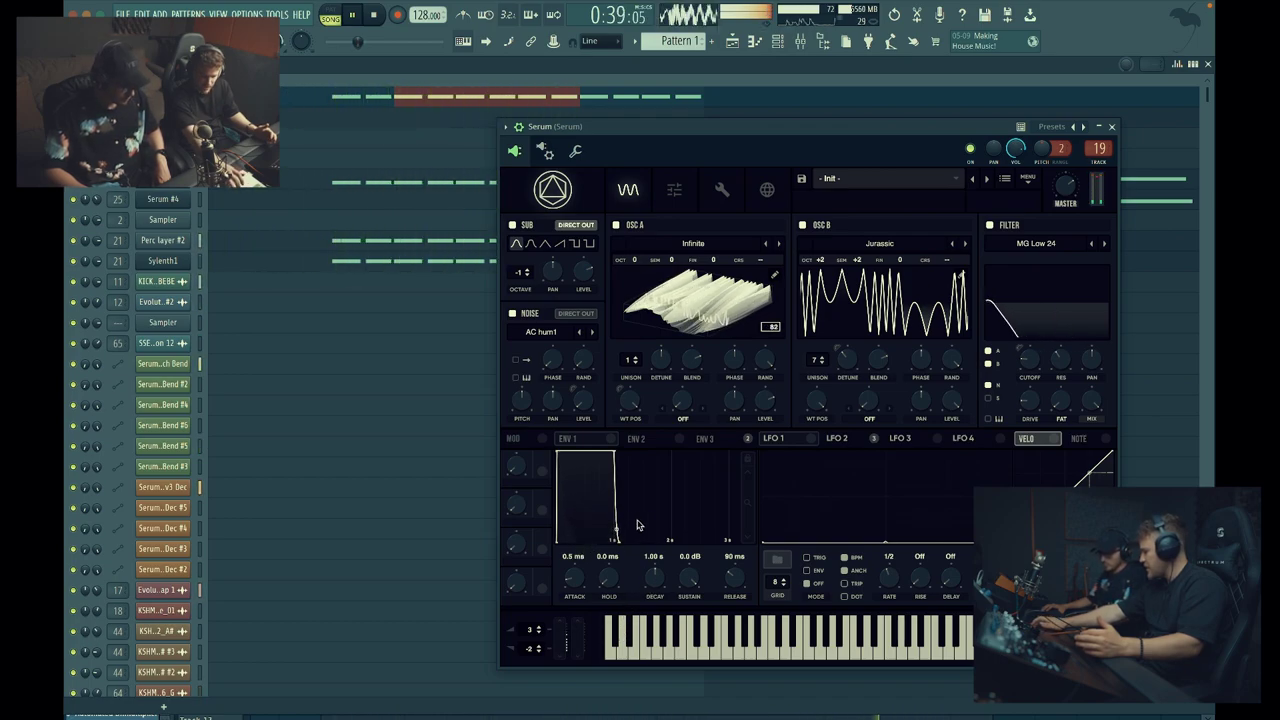
pyautogui.press('space')
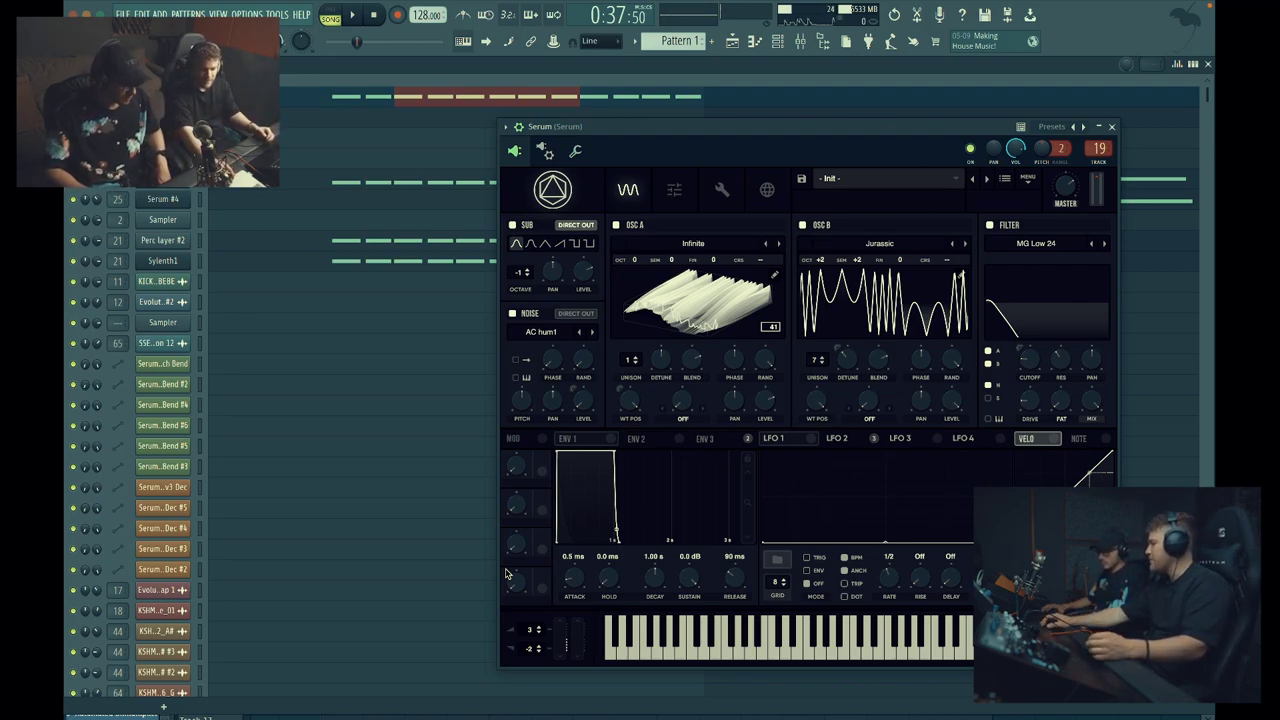
pyautogui.click(1111, 127)
pyautogui.click(1207, 64)
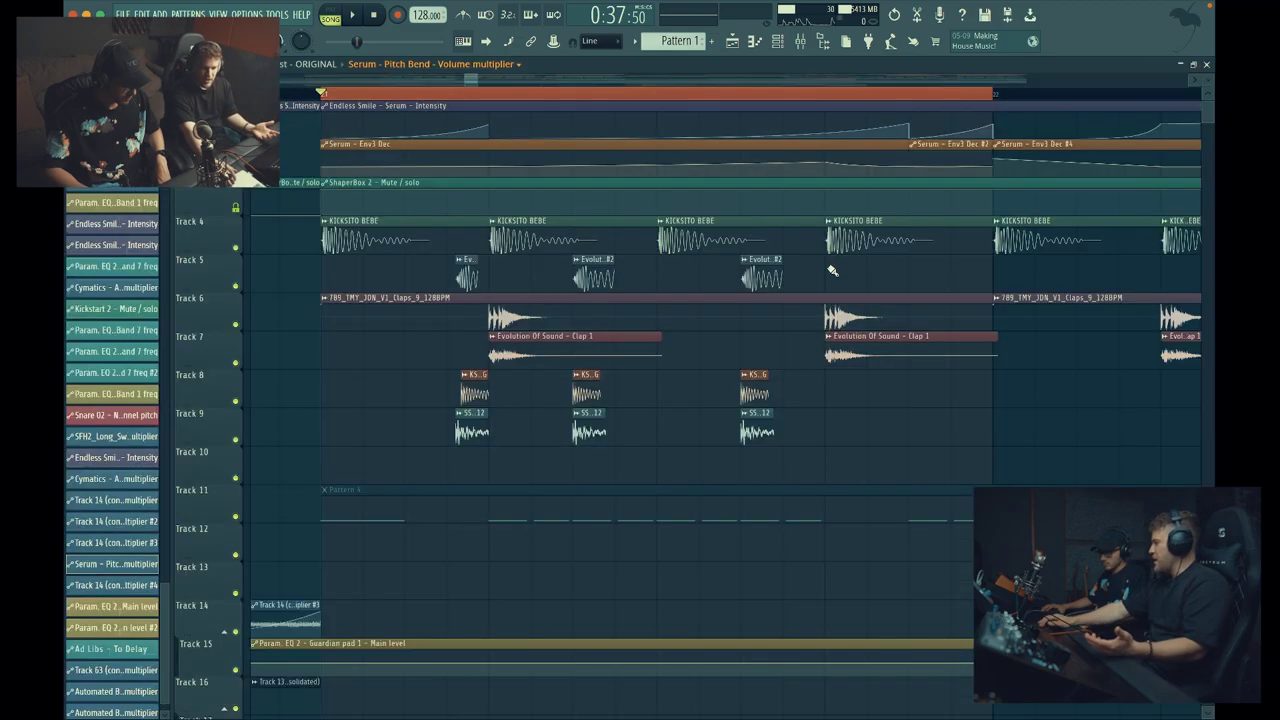
# - Open Pattern 21 from Track 18 at bar 22 and examine its Serum notes in the piano roll
pyautogui.scroll(-5, 830, 270)
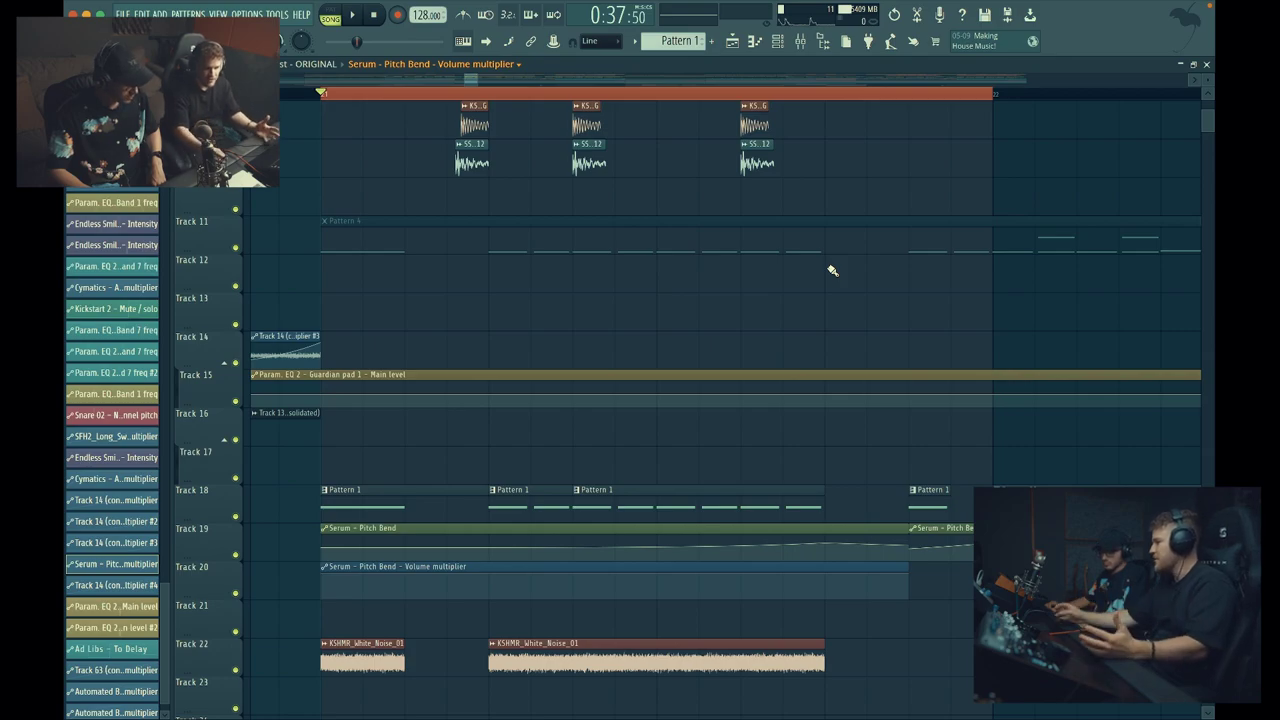
pyautogui.hscroll(10, 832, 270)
pyautogui.hscroll(-8, 832, 270)
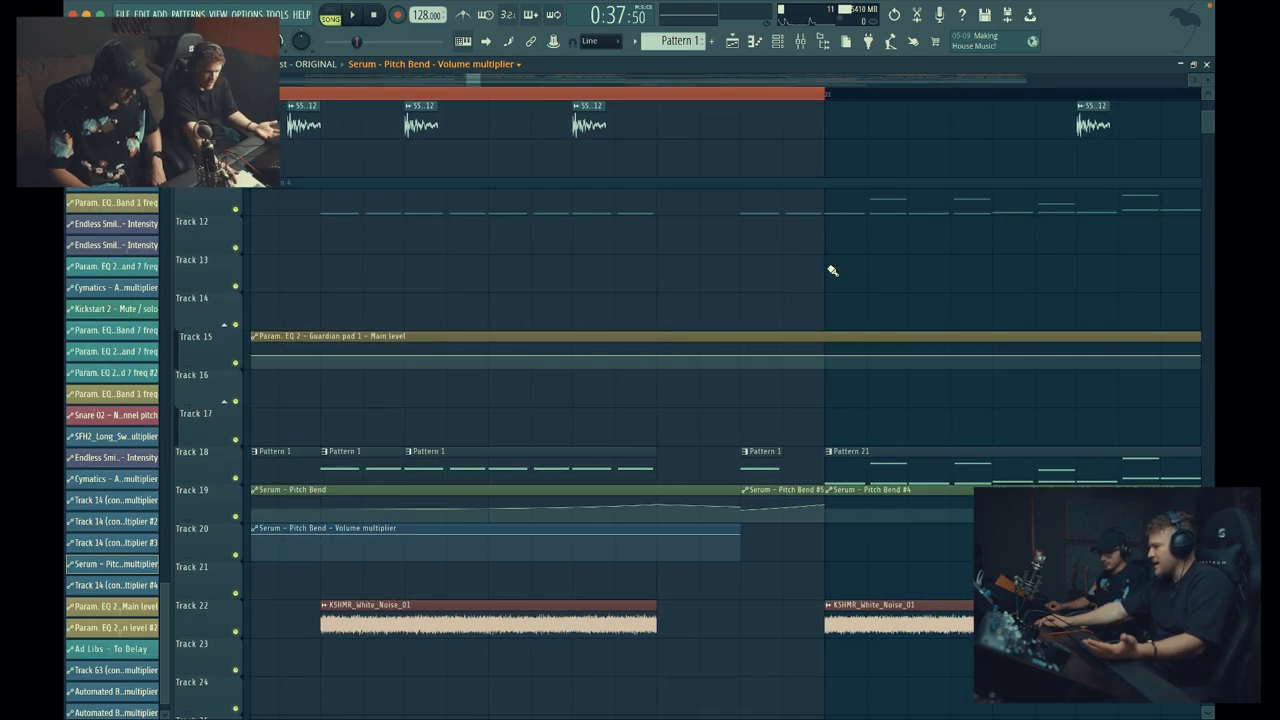
pyautogui.scroll(-2, 832, 270)
pyautogui.scroll(-1, 832, 270)
pyautogui.hscroll(6, 832, 270)
pyautogui.scroll(-2, 832, 270)
pyautogui.scroll(1, 832, 270)
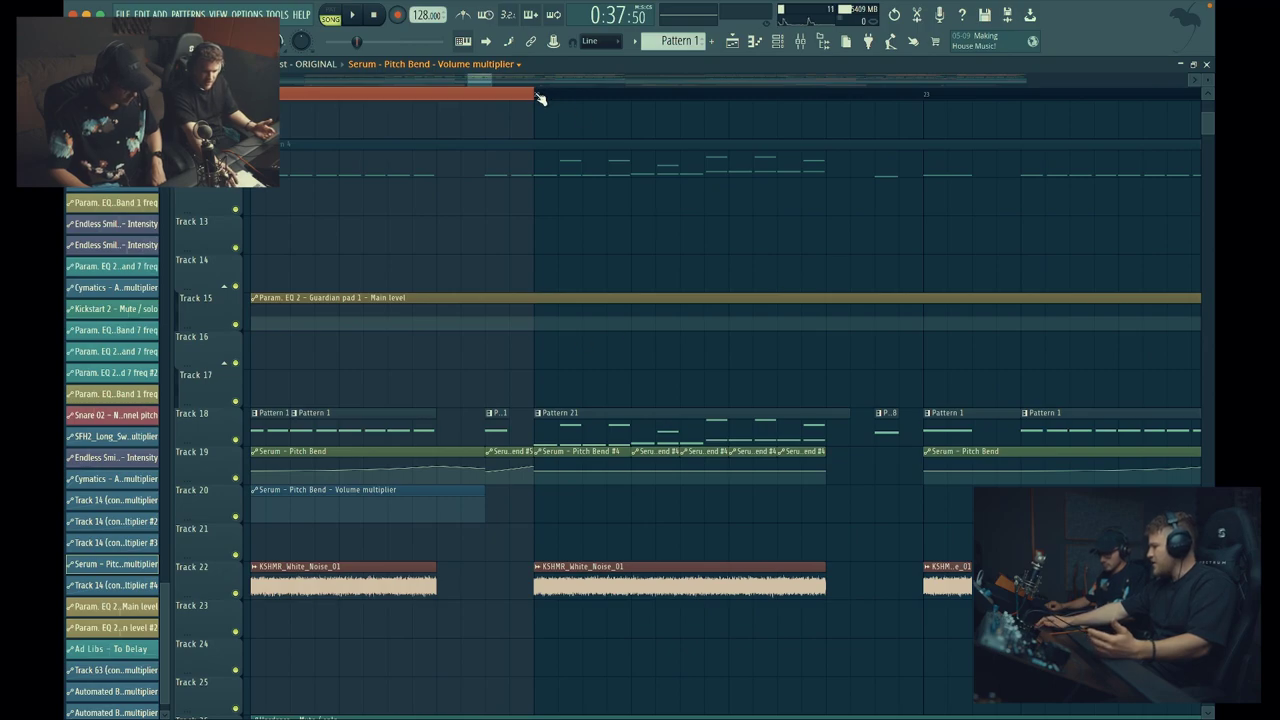
pyautogui.doubleClick(612, 420)
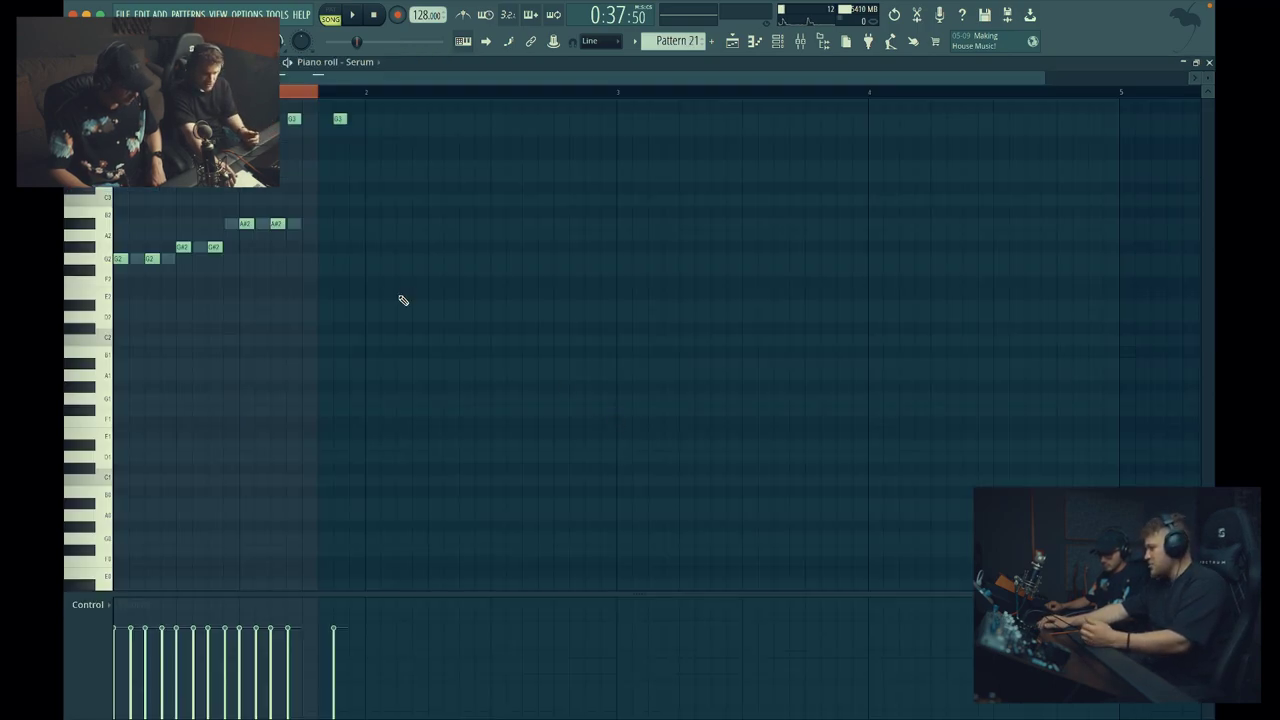
pyautogui.scroll(2, 258, 210)
pyautogui.scroll(3, 258, 210)
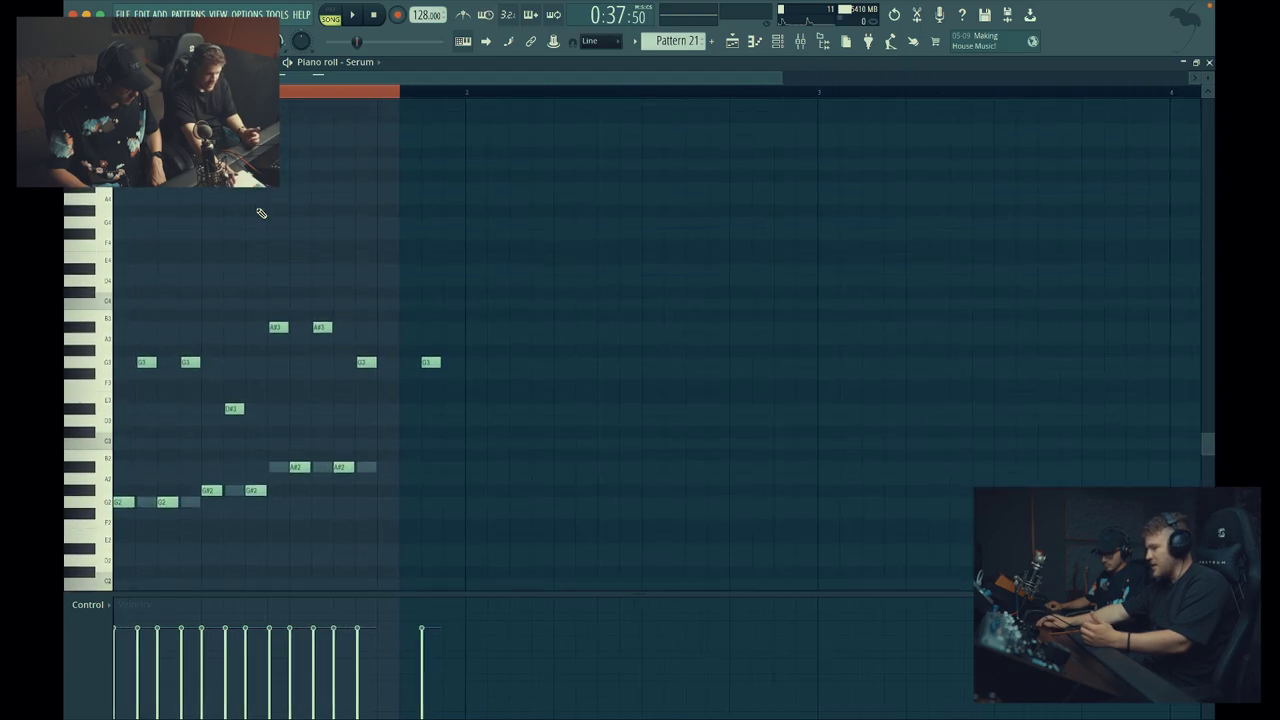
pyautogui.scroll(2, 258, 210)
pyautogui.scroll(-2, 258, 210)
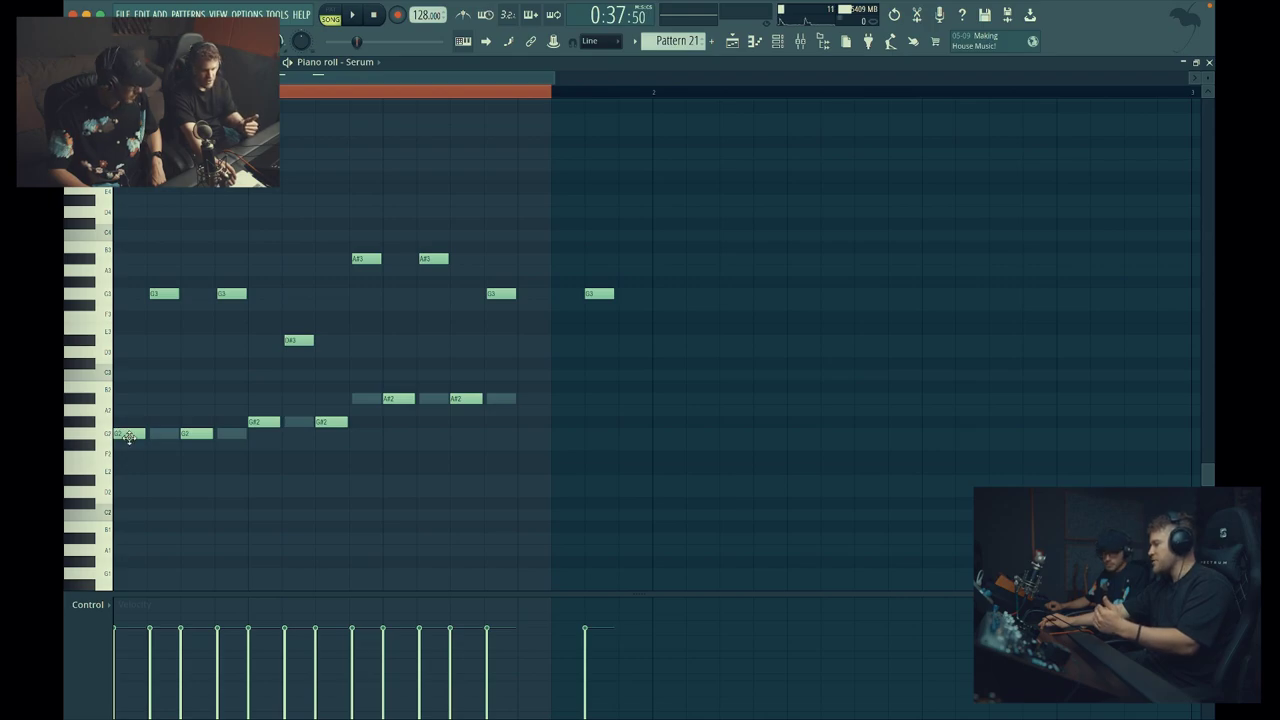
# - Open Pattern 21's Sylenth1 notes from the channel rack and audition the pattern in pattern mode
pyautogui.click(789, 41)
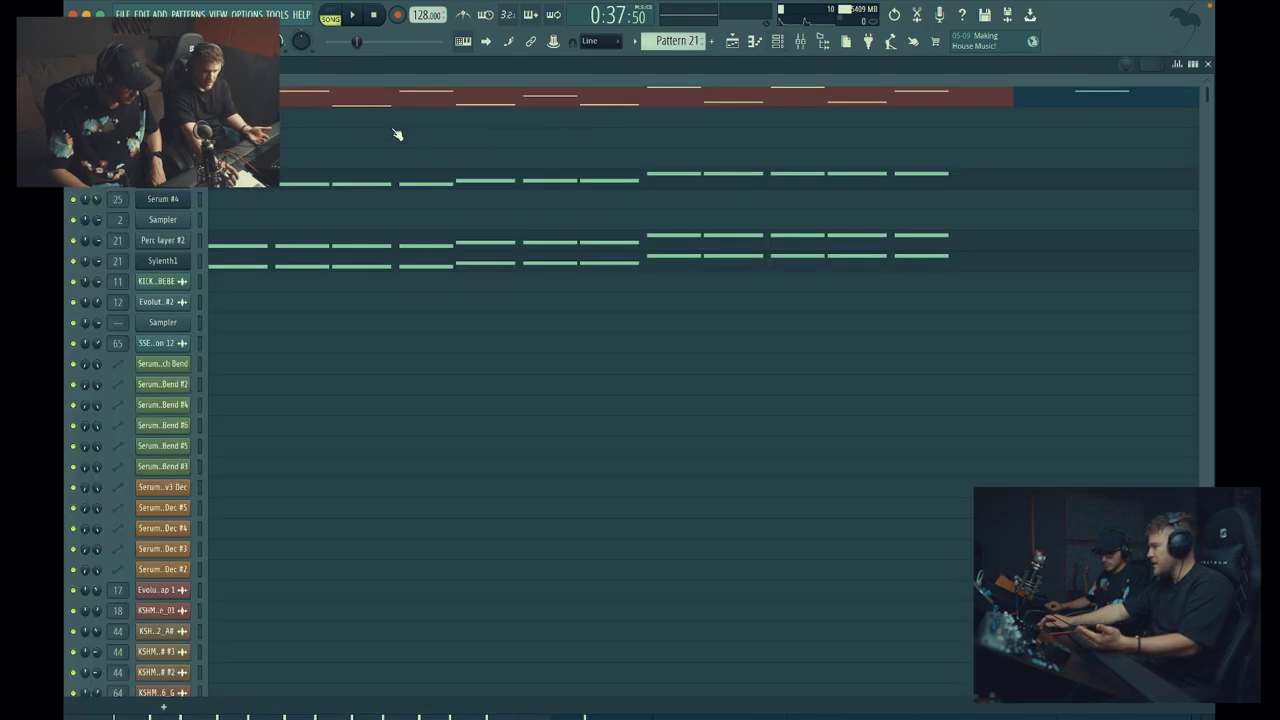
pyautogui.click(472, 266)
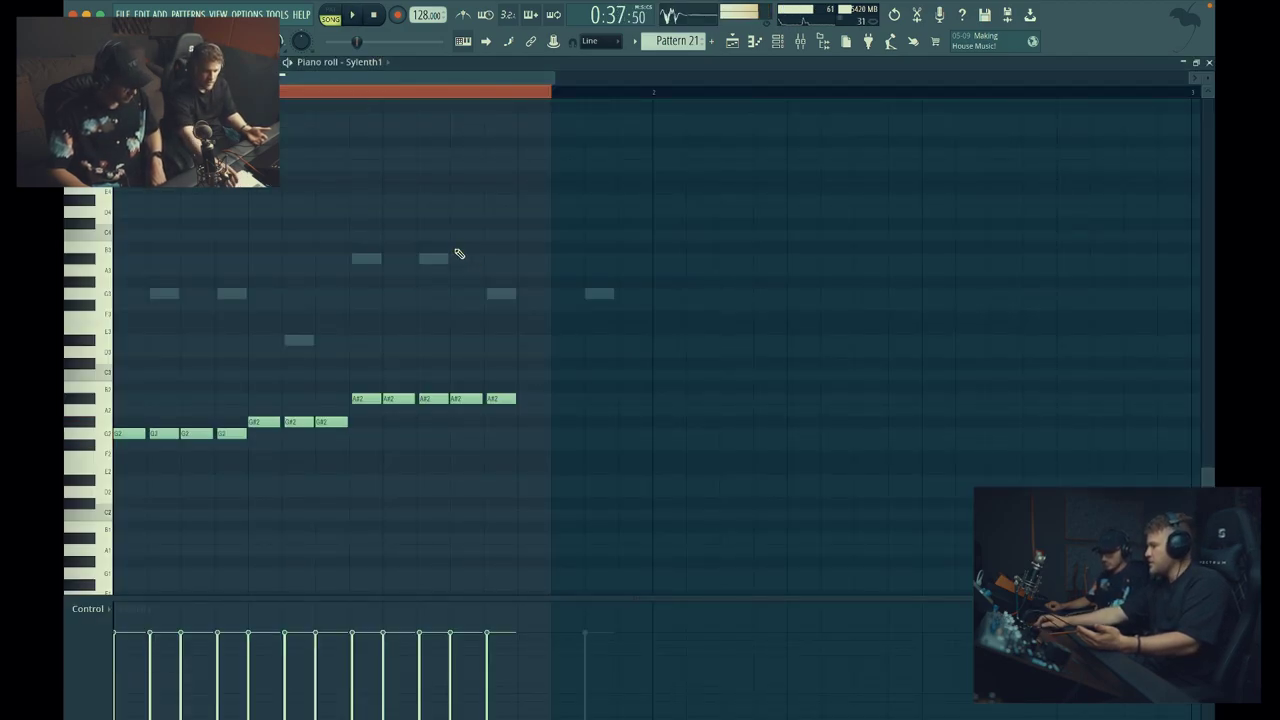
pyautogui.click(336, 17)
pyautogui.scroll(1, 352, 92)
pyautogui.press('space')
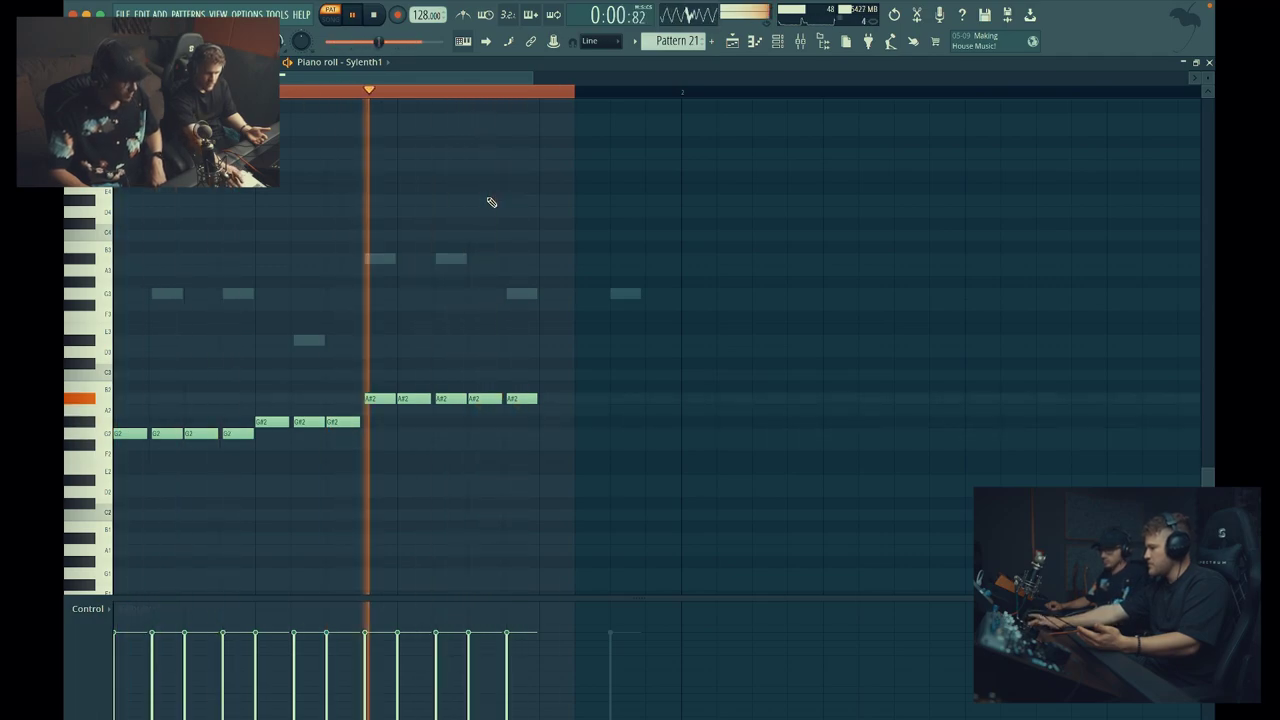
pyautogui.press('space')
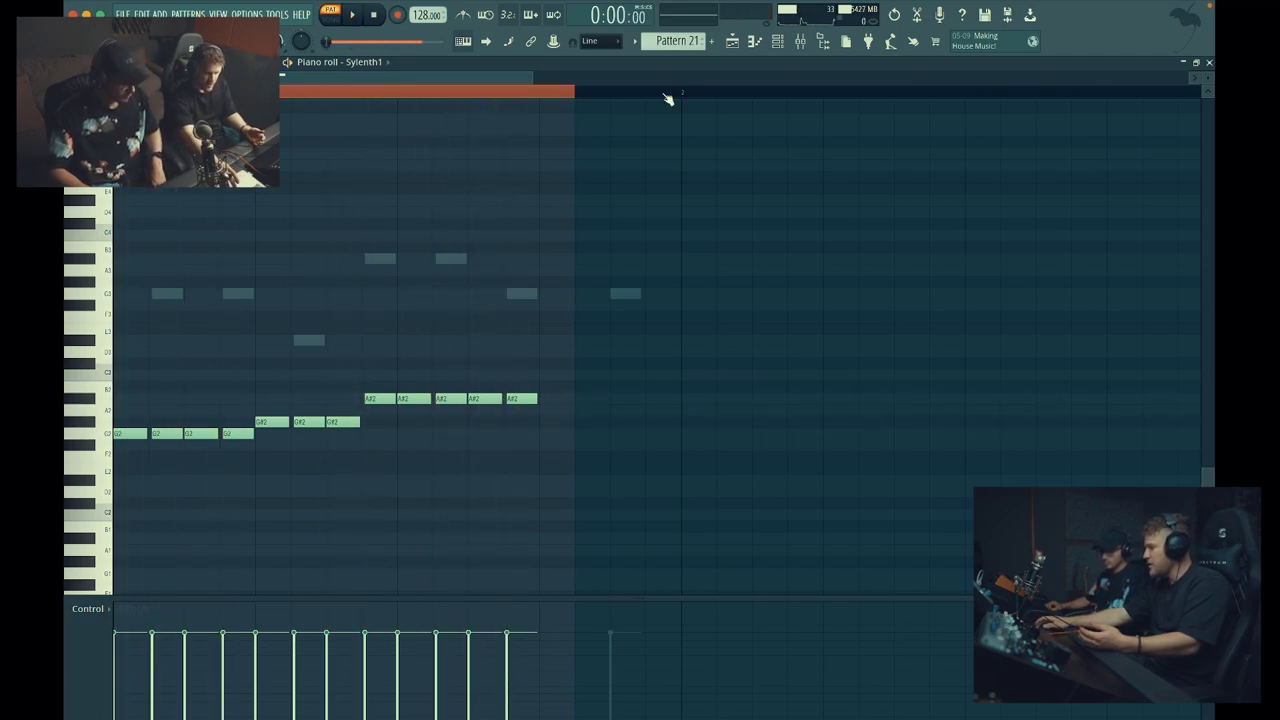
# - Reopen Pattern 21's Serum notes from the channel rack and audition the pattern against them
pyautogui.click(781, 46)
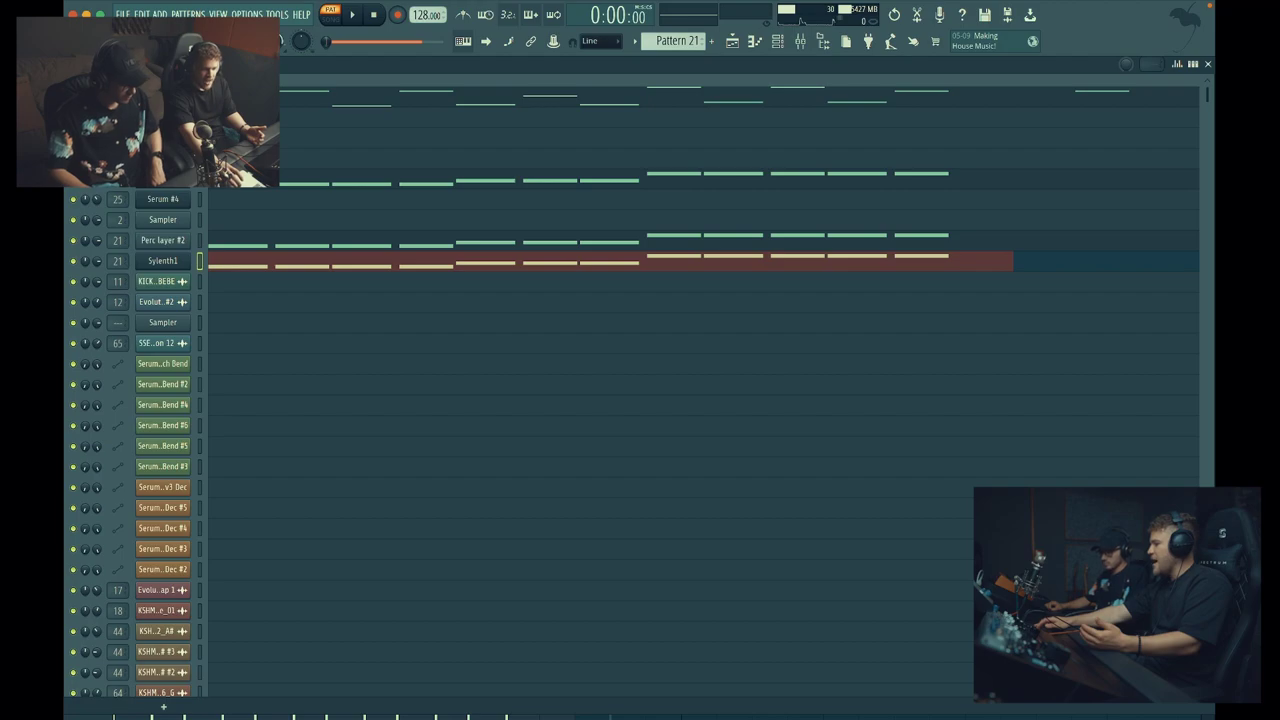
pyautogui.click(245, 97)
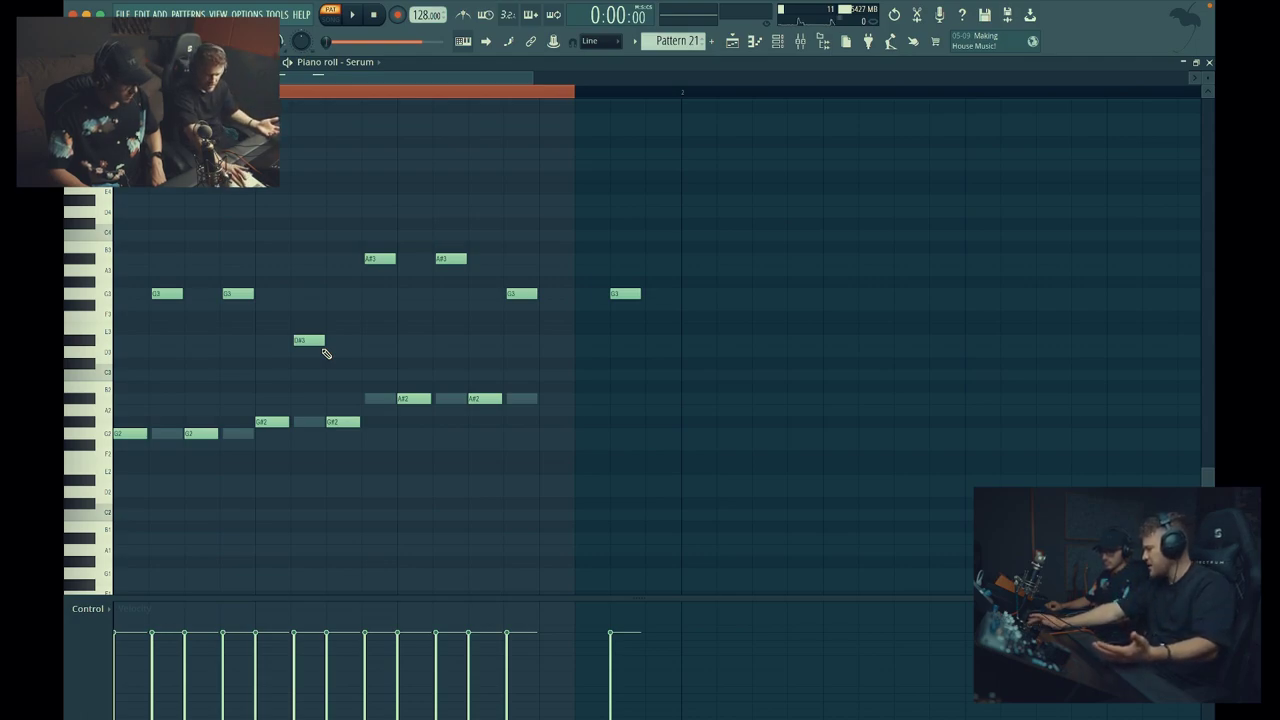
pyautogui.press('space')
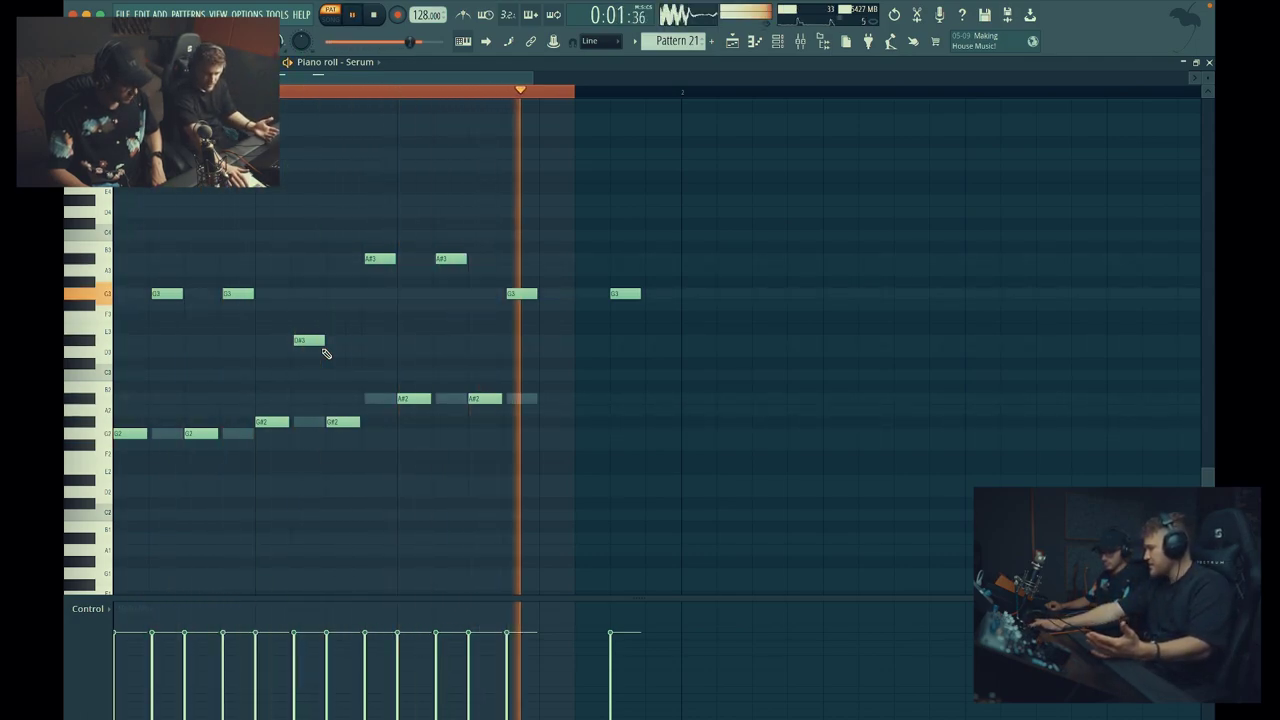
pyautogui.press('space')
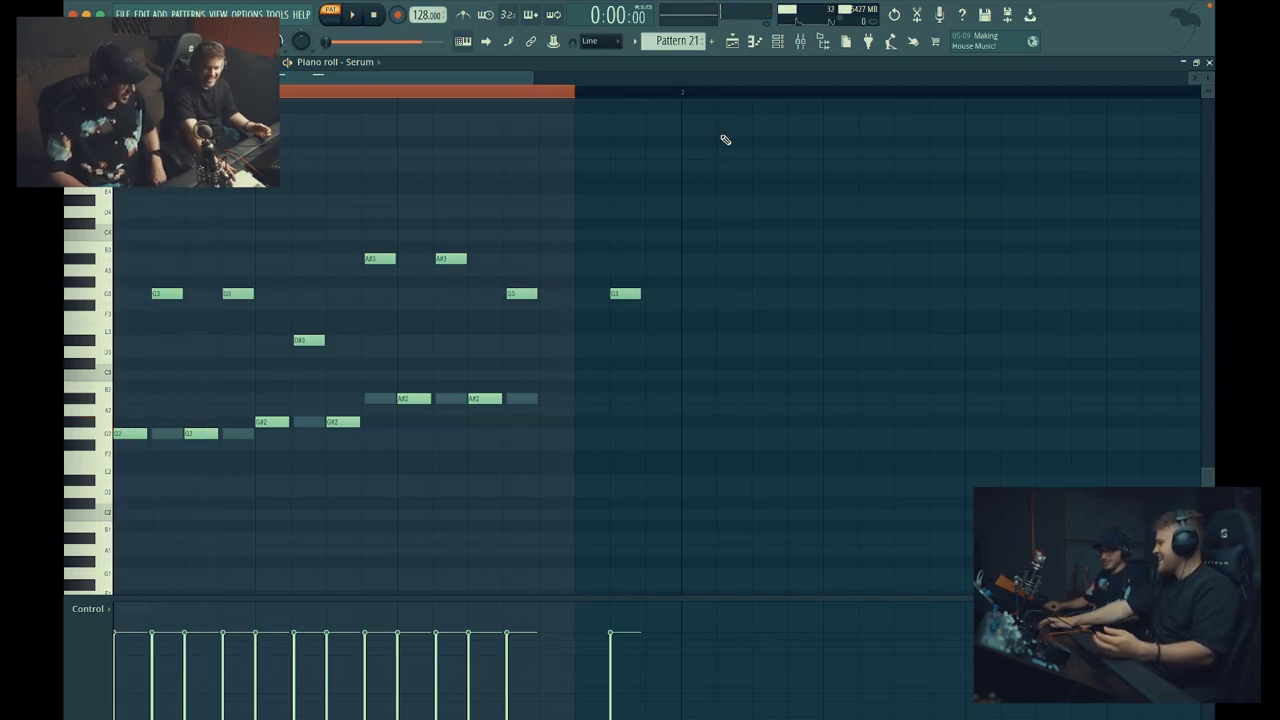
# - Return to the playlist in song mode and set the playback loop range from bar 22 to bar 23
pyautogui.click(736, 45)
pyautogui.hscroll(-5, 631, 251)
pyautogui.scroll(1, 631, 251)
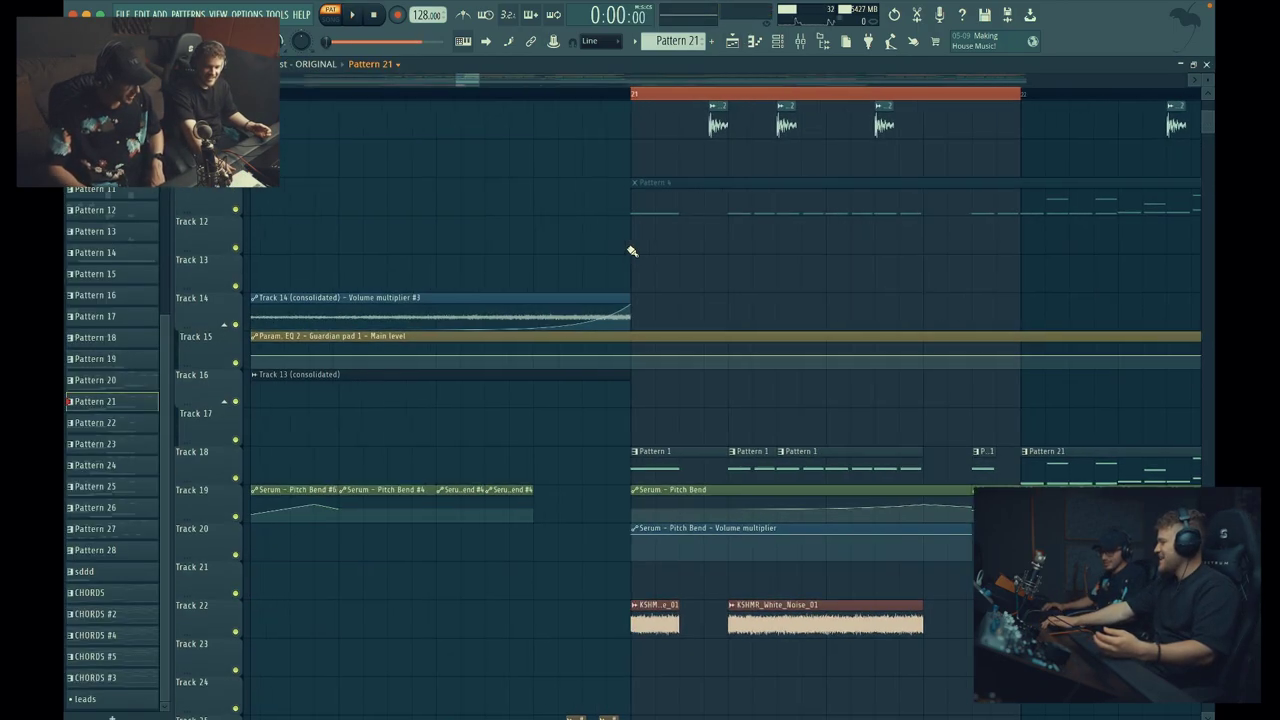
pyautogui.scroll(-3, 631, 251)
pyautogui.hscroll(2, 631, 251)
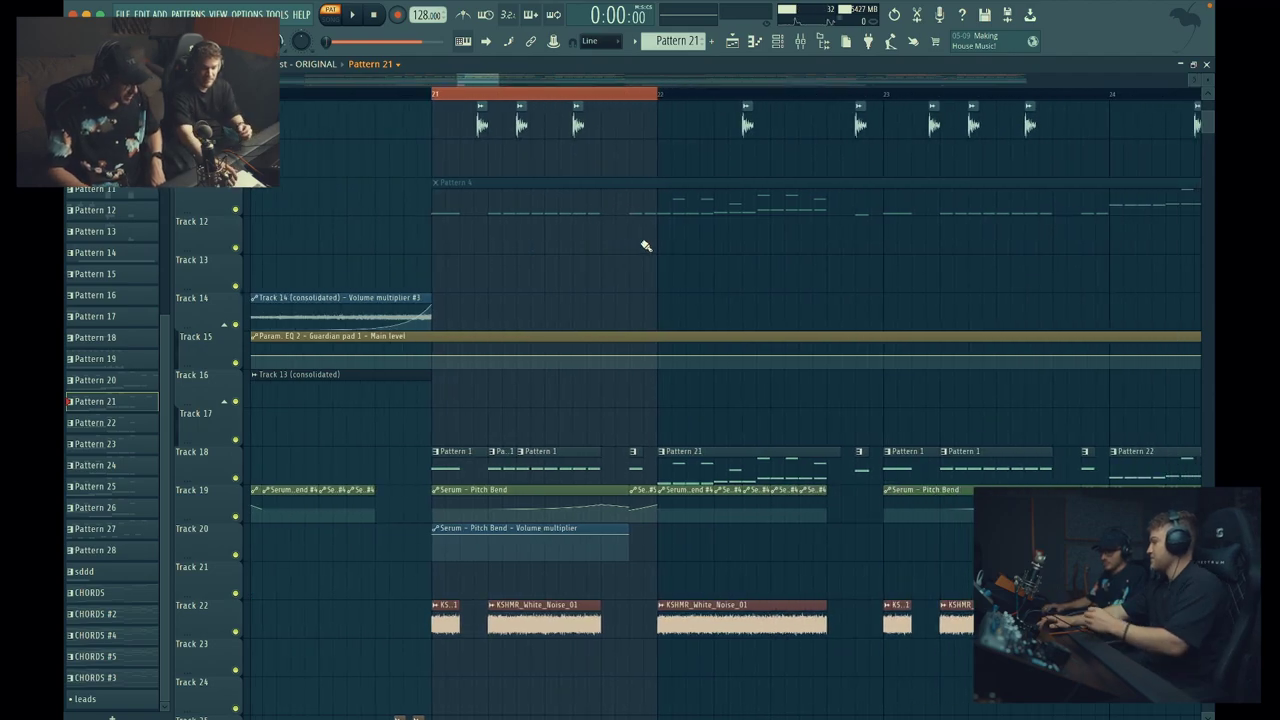
pyautogui.press('l')
pyautogui.moveTo(658, 98); pyautogui.dragTo(883, 108)
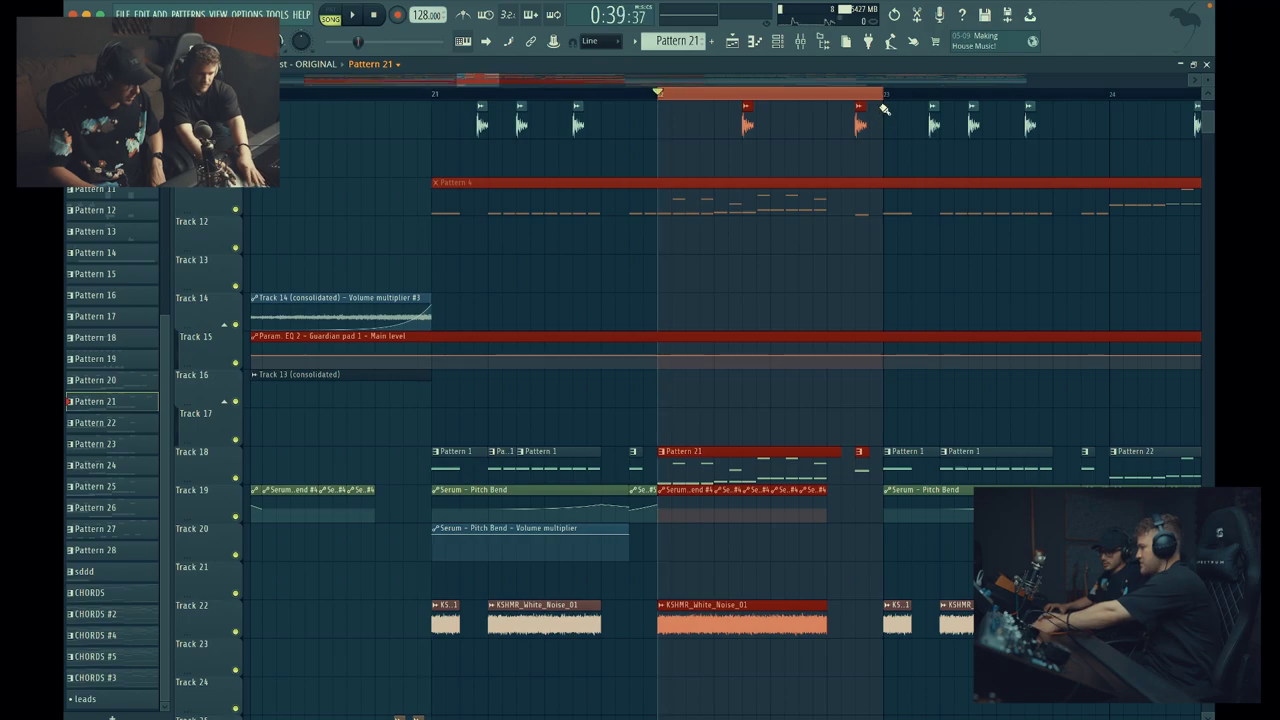
# - Examine the Serum automation, kick, clap and percussion clips on the upper playlist tracks around bar 22
pyautogui.scroll(-1, 784, 294)
pyautogui.scroll(3, 784, 294)
pyautogui.hscroll(-1, 784, 294)
pyautogui.scroll(6, 784, 294)
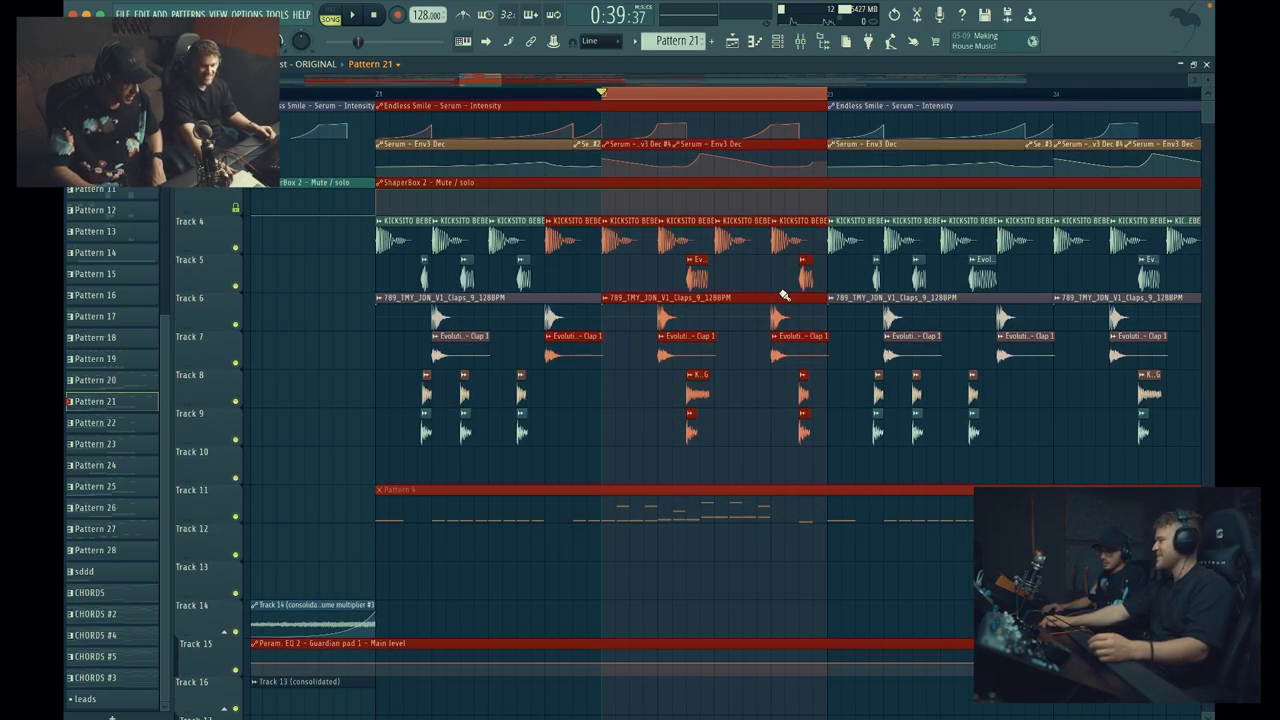
pyautogui.scroll(-4, 784, 294)
pyautogui.scroll(4, 784, 294)
pyautogui.hscroll(-1, 784, 294)
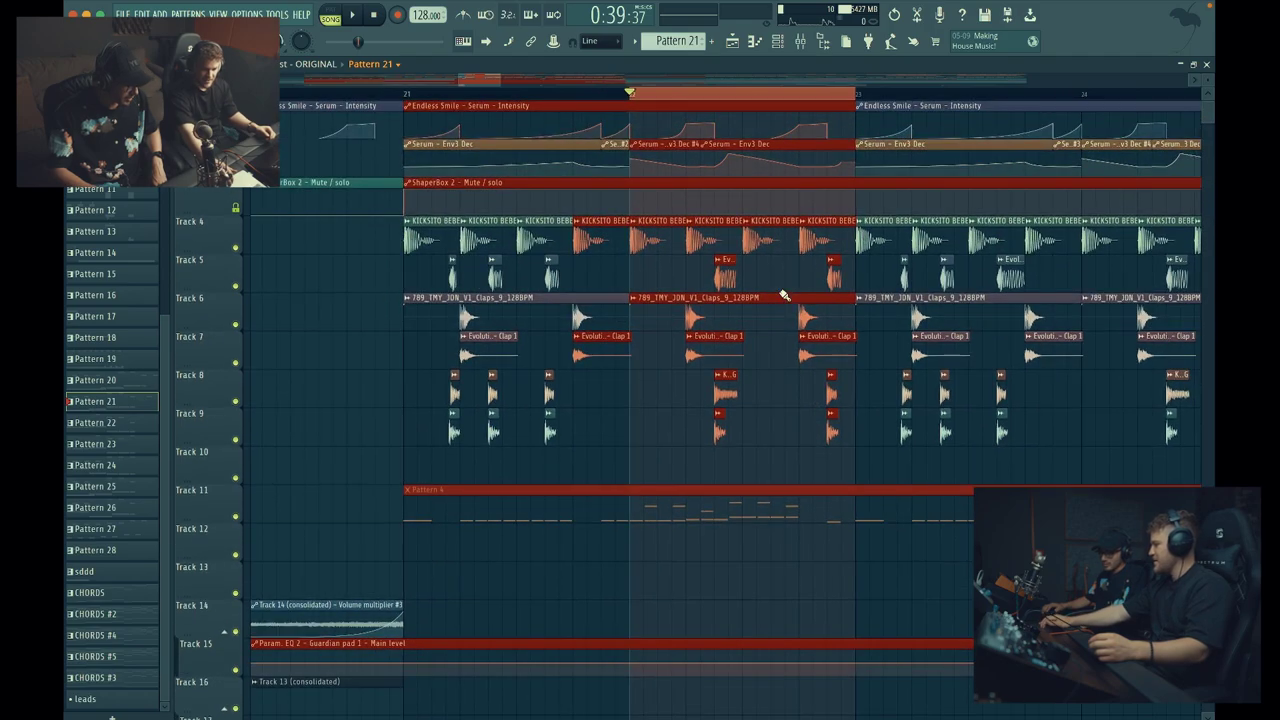
pyautogui.scroll(-5, 784, 295)
pyautogui.scroll(5, 784, 295)
pyautogui.hscroll(1, 784, 295)
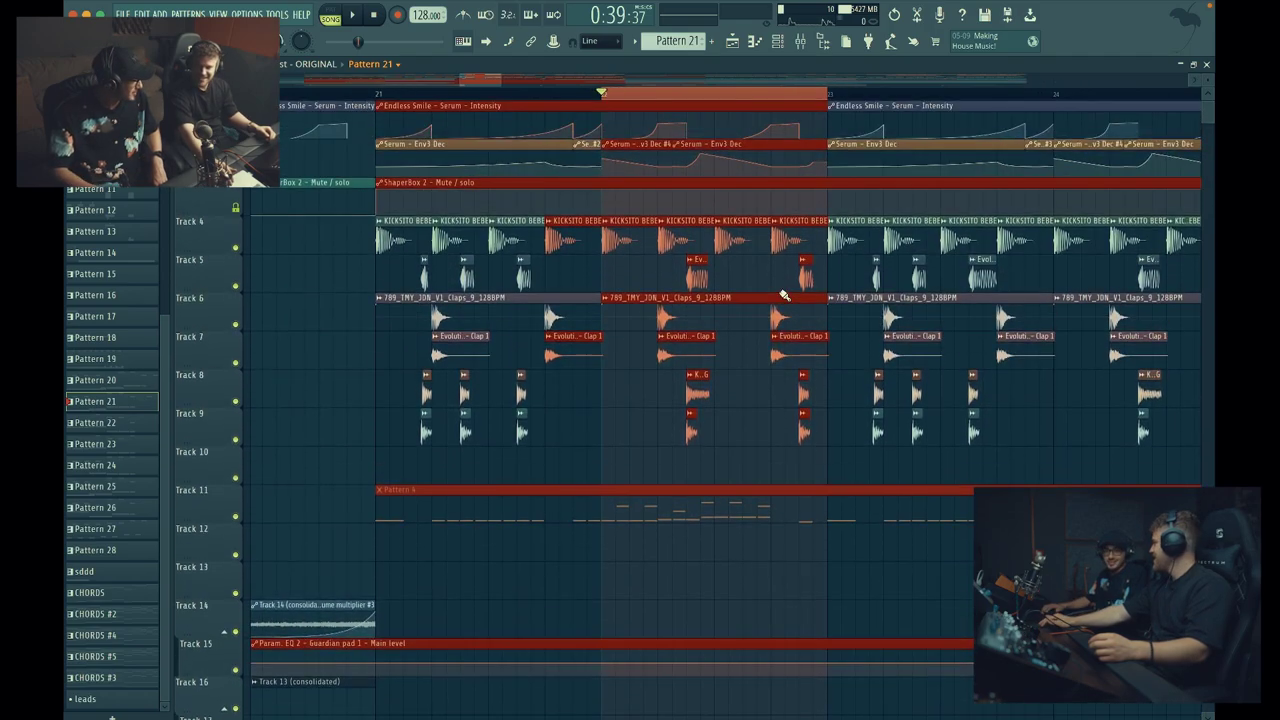
pyautogui.hscroll(1, 784, 295)
pyautogui.scroll(3, 689, 182)
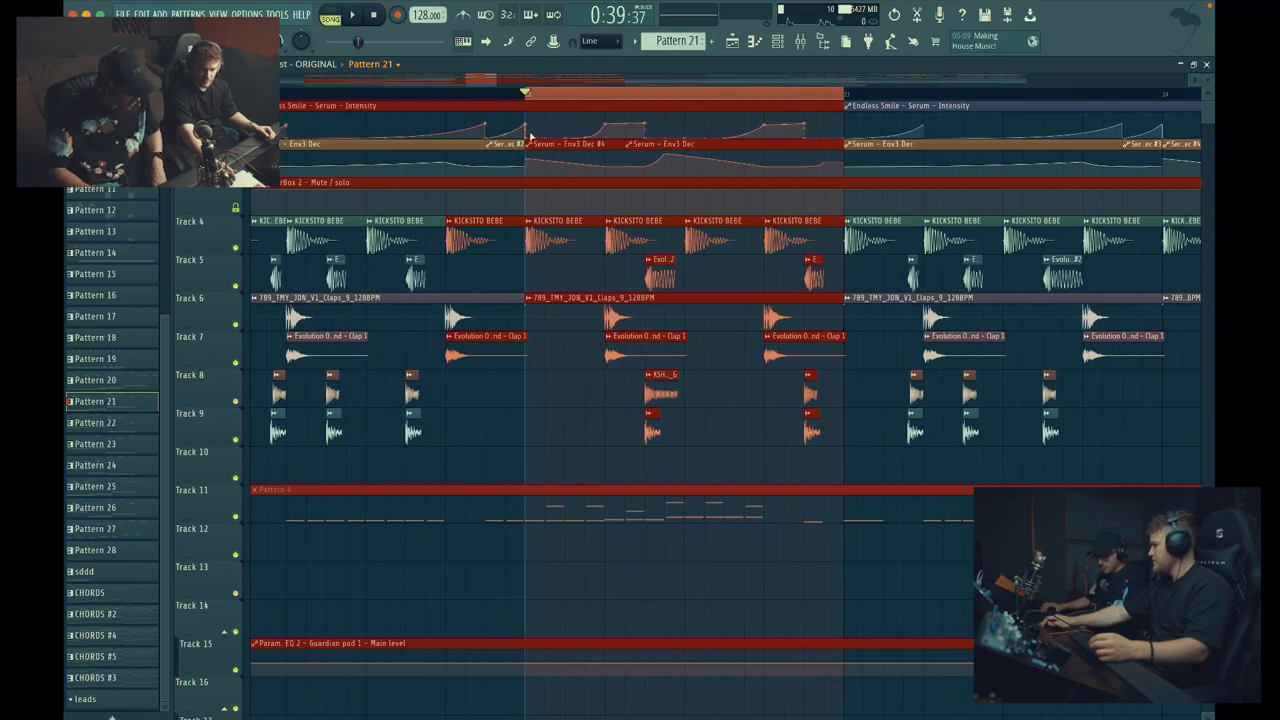
pyautogui.scroll(3, 659, 213)
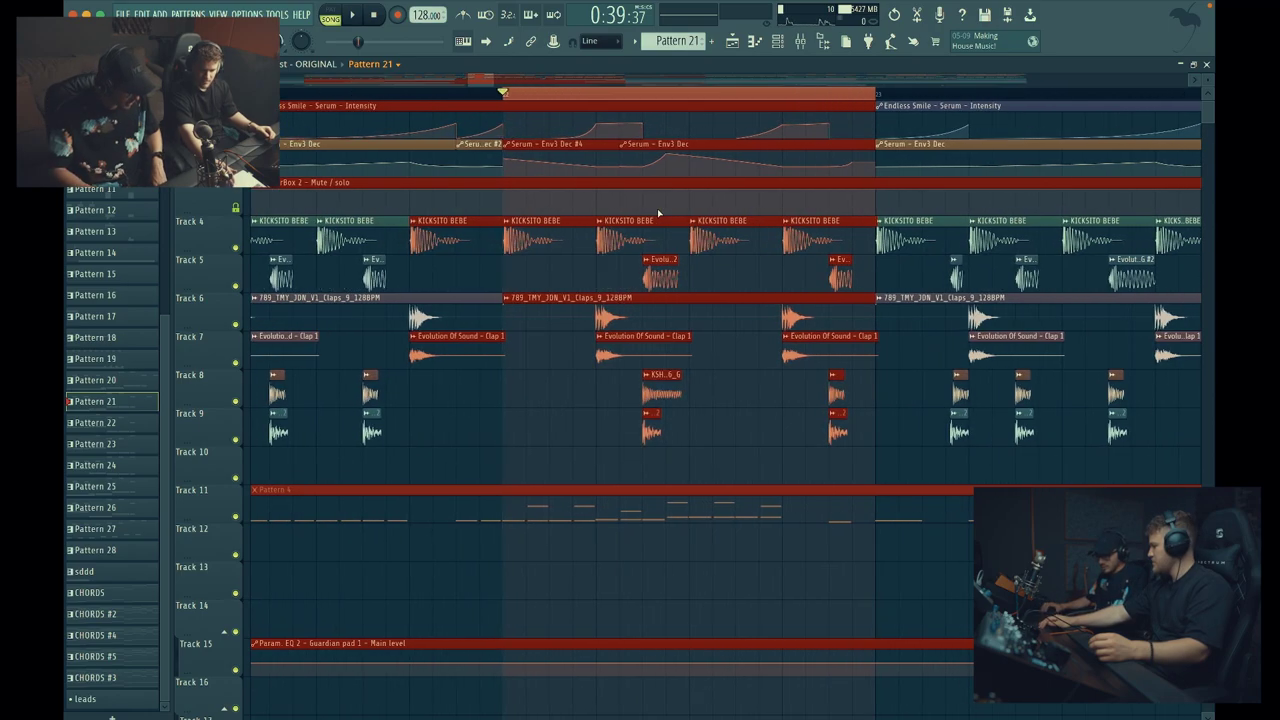
pyautogui.hscroll(-3, 659, 213)
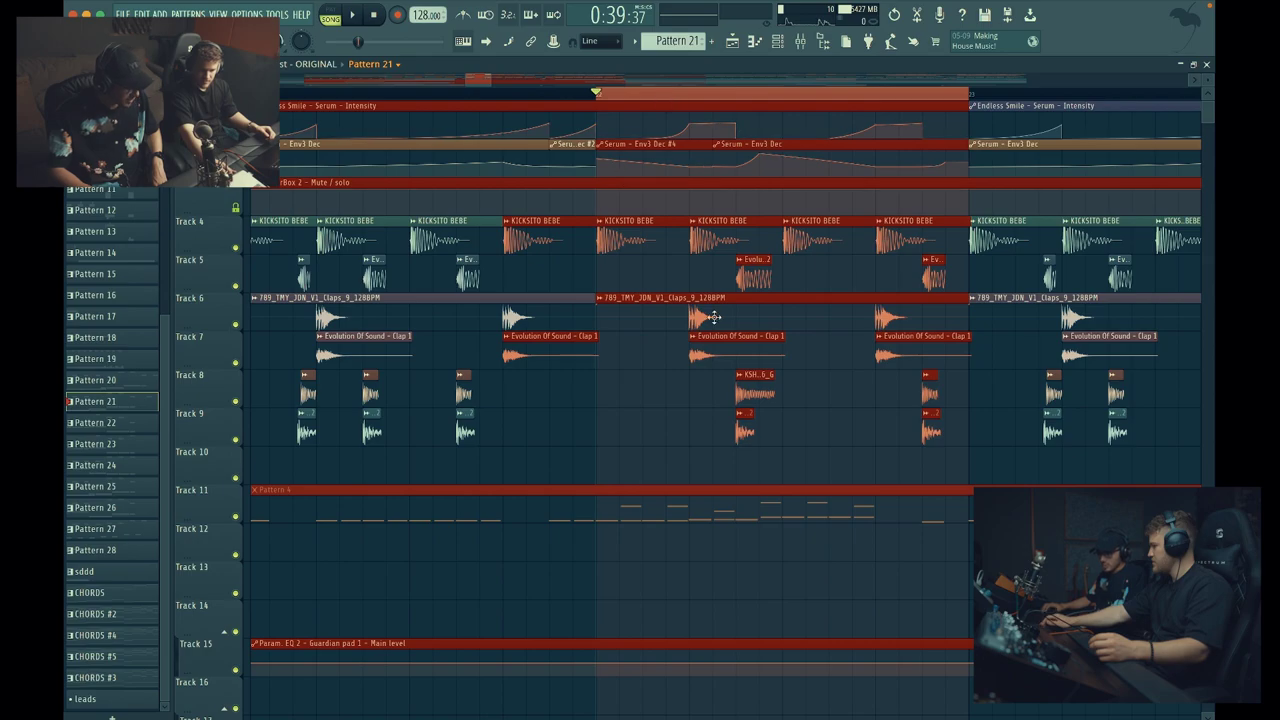
# - Deselect the clips, solo Track 4 and unmute Tracks 5 to 9 alongside it
pyautogui.hotkey('ctrl', 'd')
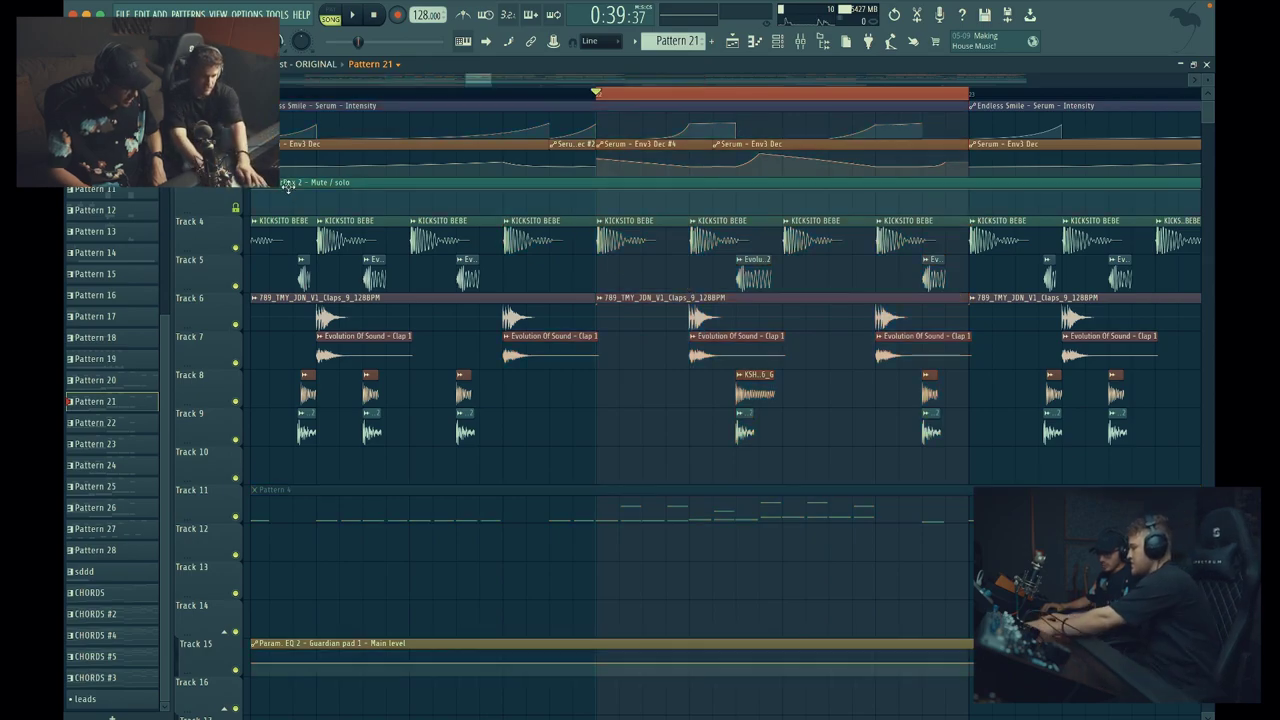
pyautogui.rightClick(236, 249)
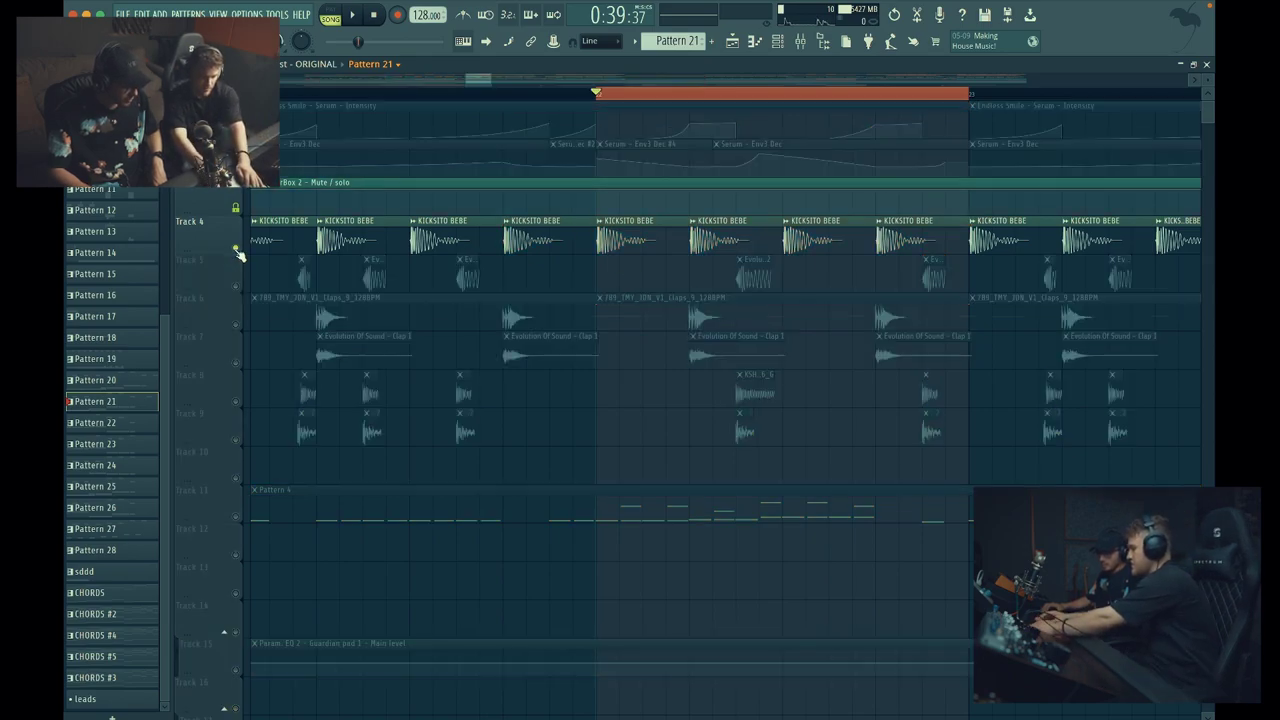
pyautogui.click(236, 286)
pyautogui.click(236, 324)
pyautogui.click(236, 362)
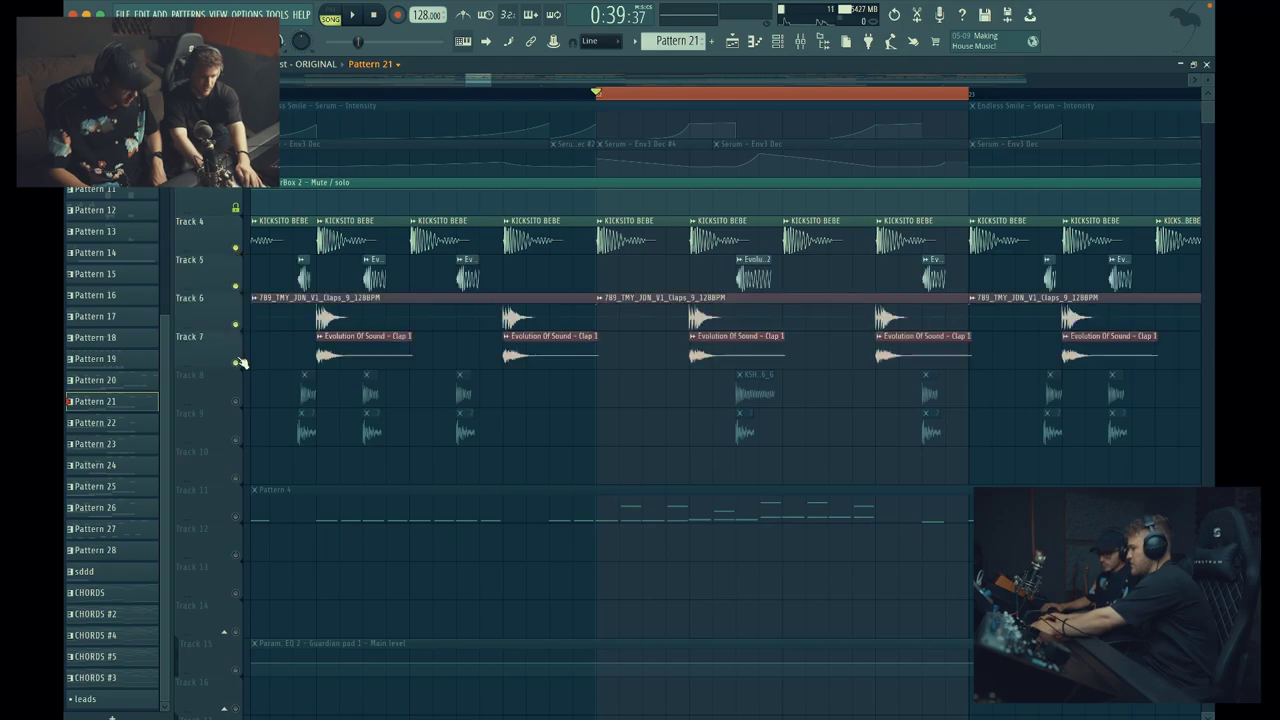
pyautogui.click(236, 401)
pyautogui.click(236, 440)
# - Audition the isolated kick, clap and percussion tracks over the bar 22 loop
pyautogui.press('space')
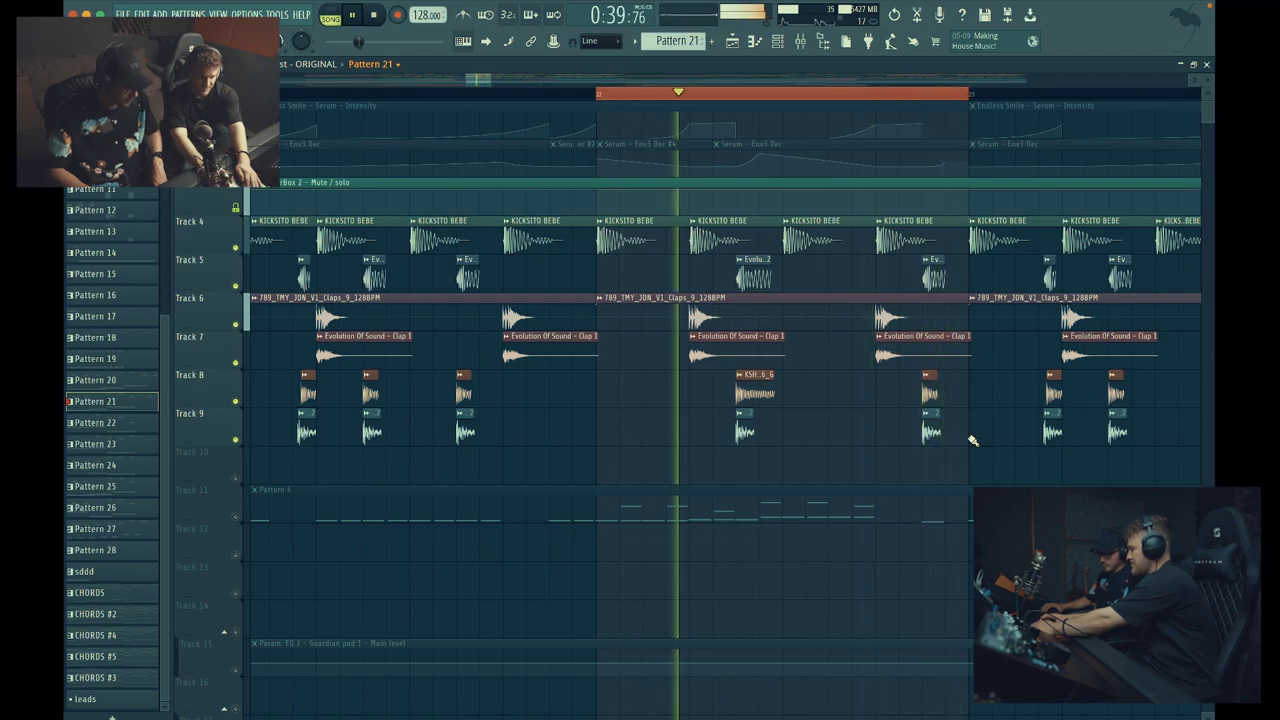
pyautogui.scroll(-2, 908, 443)
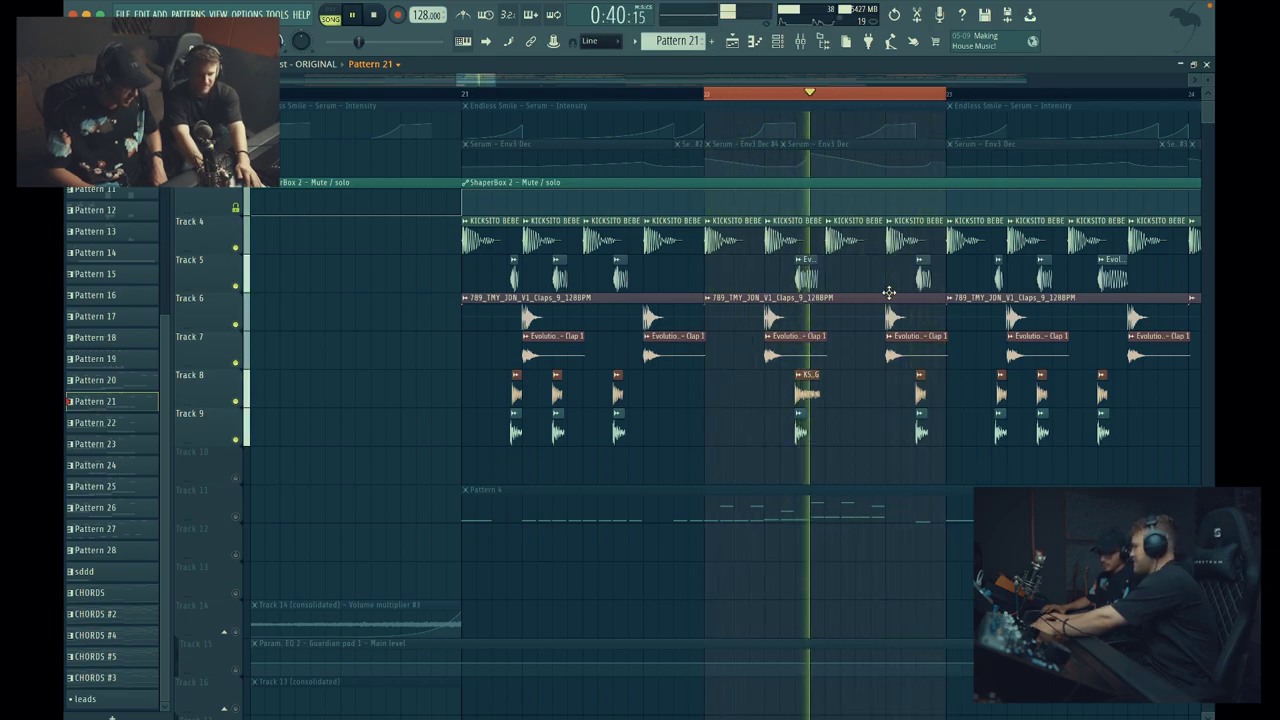
pyautogui.press('space')
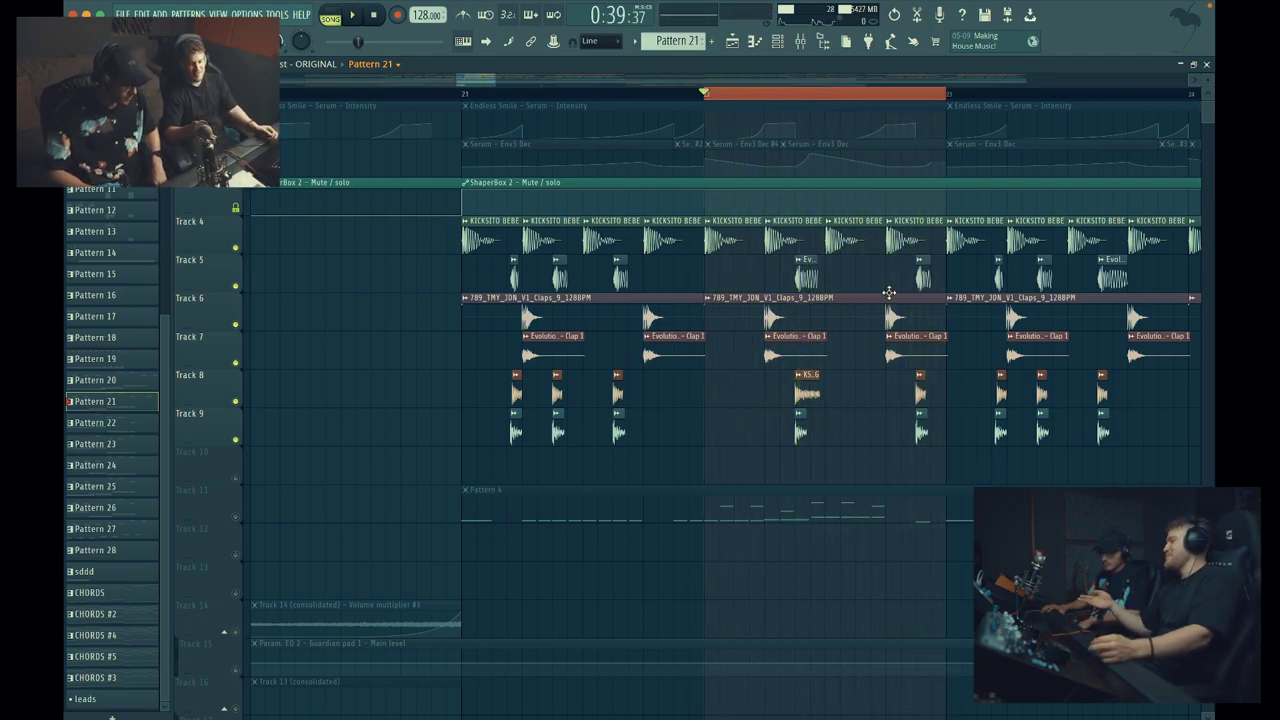
# - Set the playback loop range from bar 21 to bar 23
pyautogui.moveTo(465, 97); pyautogui.dragTo(946, 97)
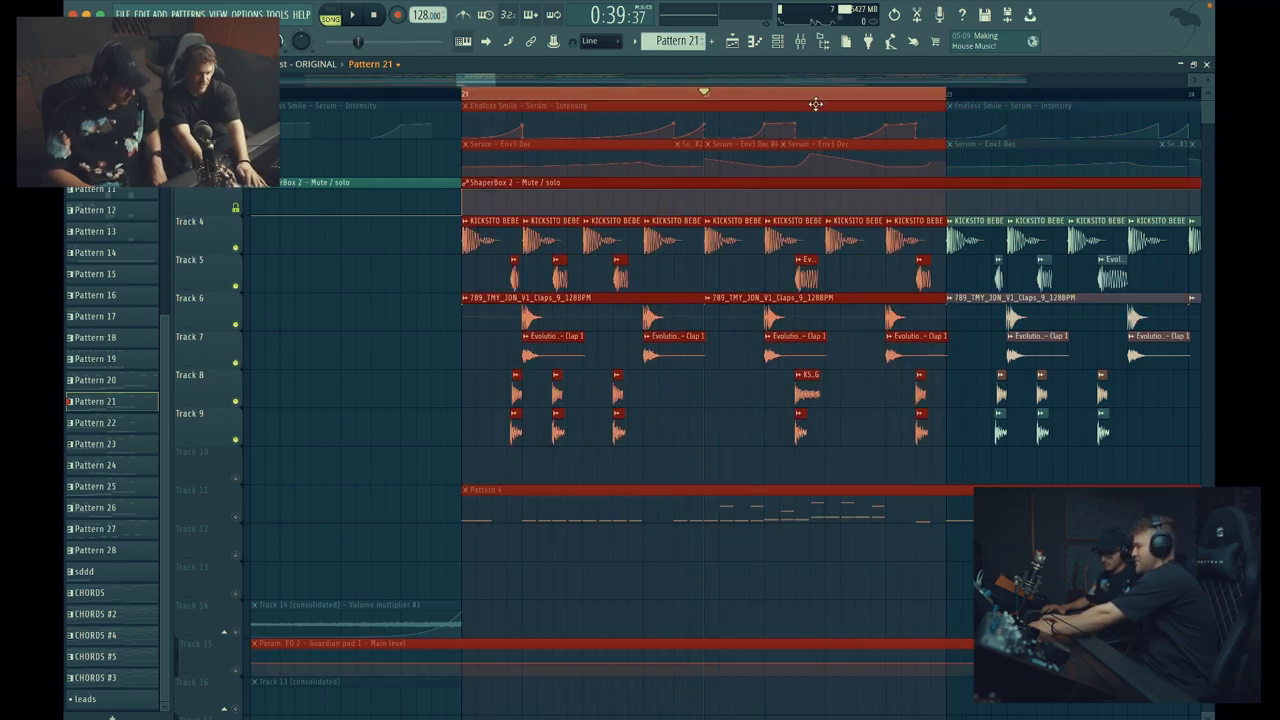
# - Audition the isolated drum tracks from the start of bar 21
pyautogui.click(466, 94)
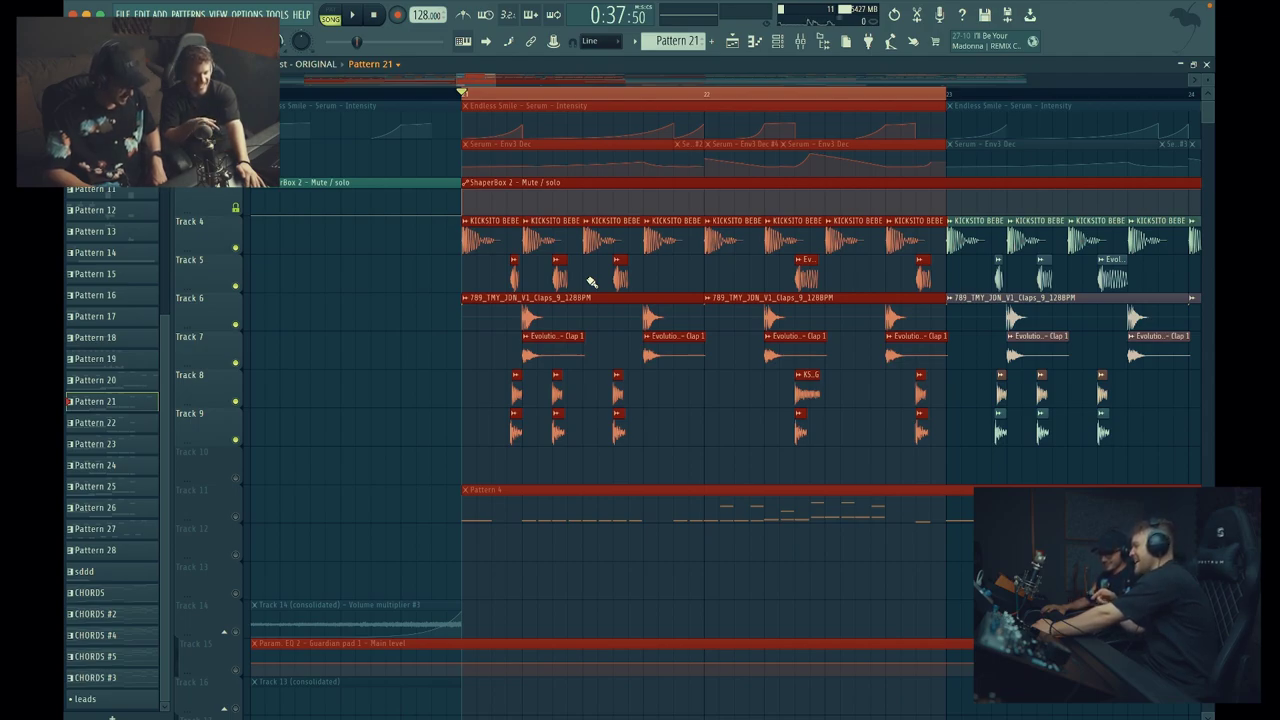
pyautogui.press('space')
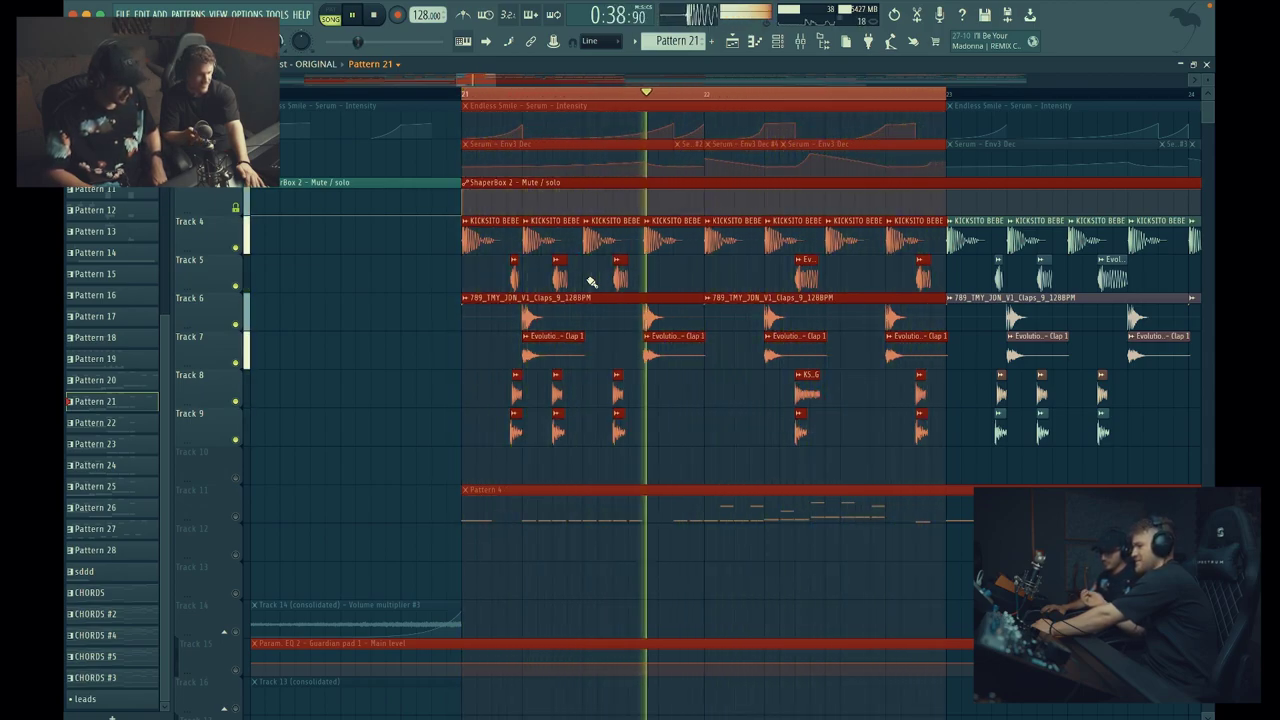
pyautogui.press('space')
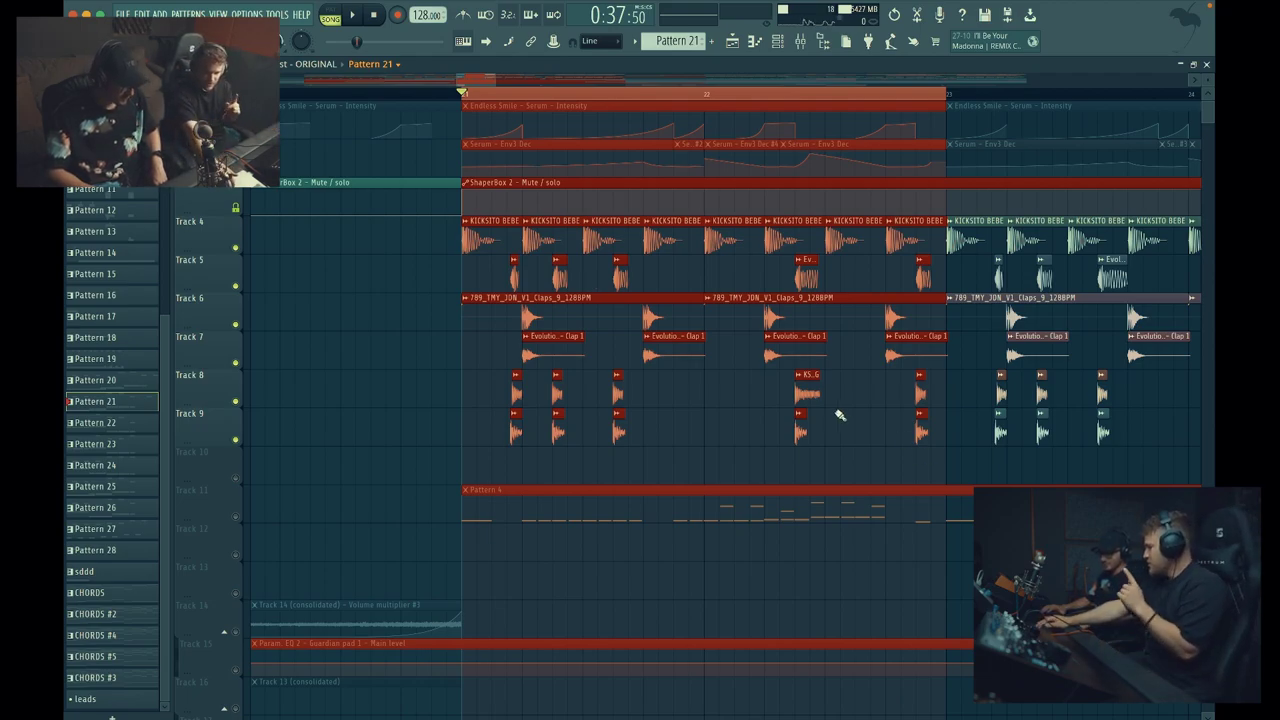
# - Unmute the Serum - Env3 Dec automation track and move the play position to the start of bar 22
pyautogui.scroll(2, 840, 415)
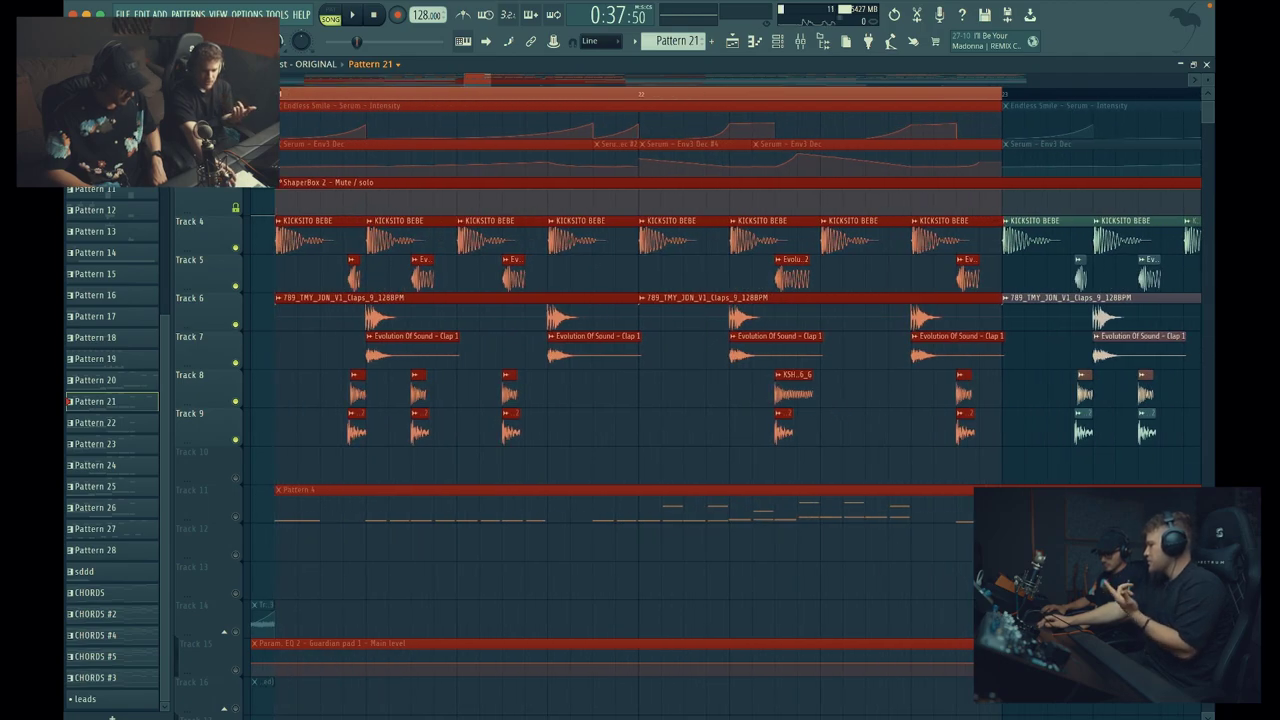
pyautogui.click(236, 170)
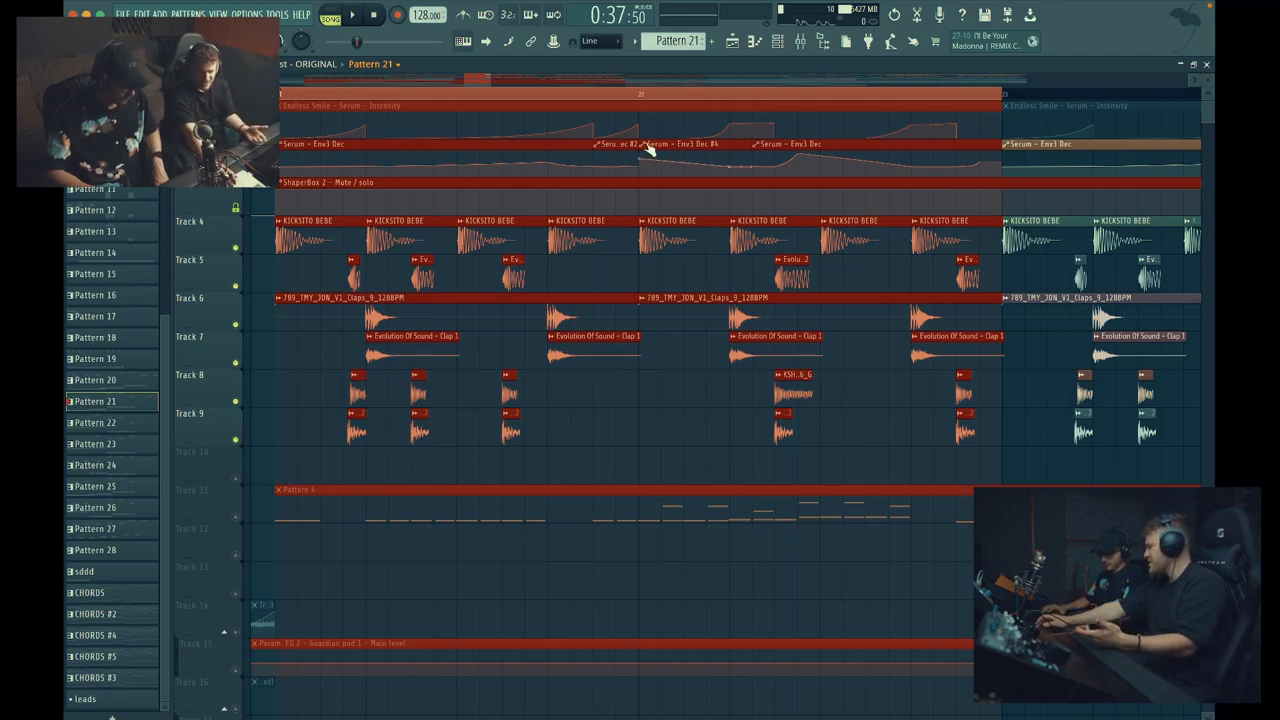
pyautogui.click(641, 93)
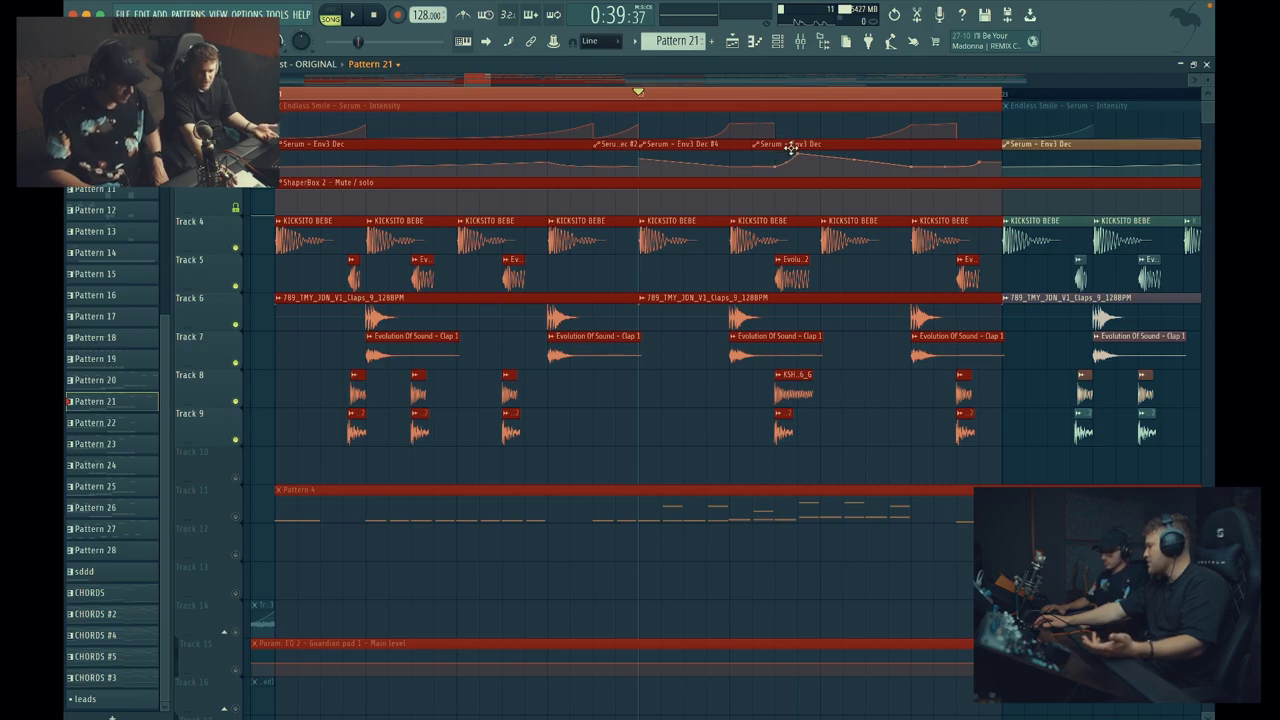
pyautogui.moveTo(790, 144)
pyautogui.mouseDown()
pyautogui.moveTo(773, 146)
pyautogui.moveTo(805, 140)
pyautogui.moveTo(792, 141)
pyautogui.mouseUp()
pyautogui.scroll(-2, 757, 297)
pyautogui.hscroll(1, 757, 297)
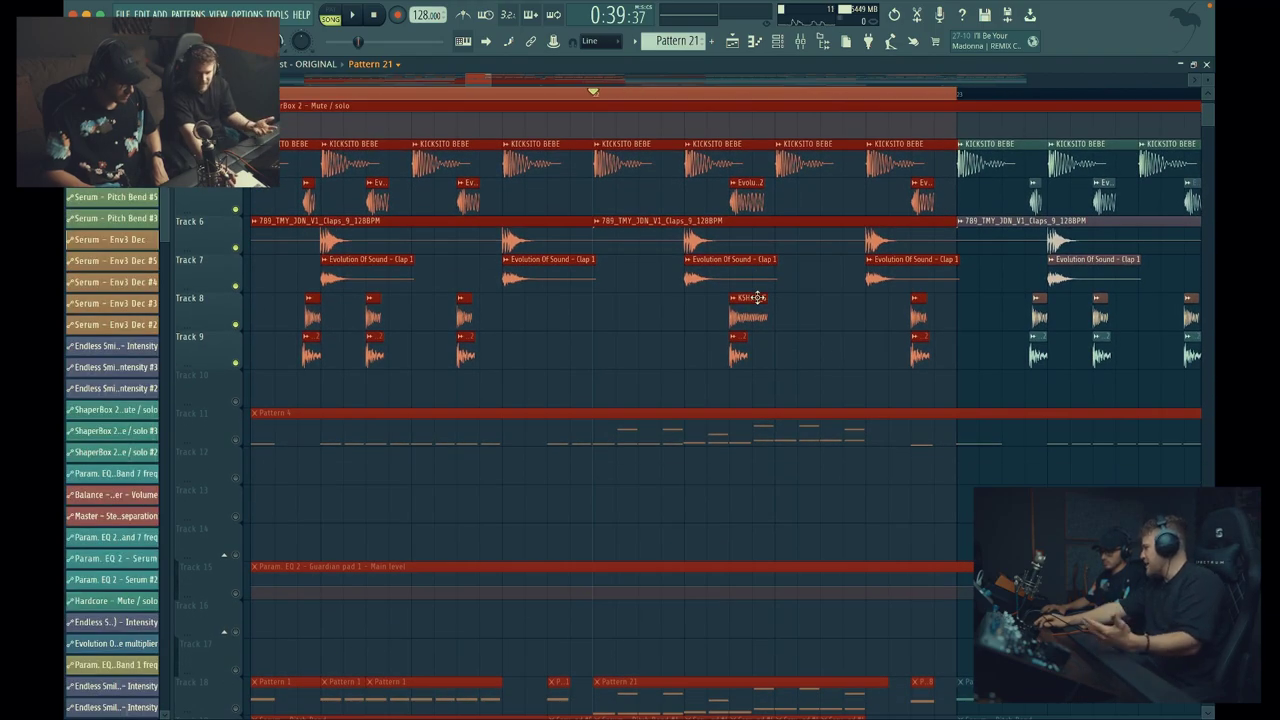
pyautogui.hscroll(-1, 757, 297)
pyautogui.scroll(-2, 757, 297)
pyautogui.scroll(4, 757, 297)
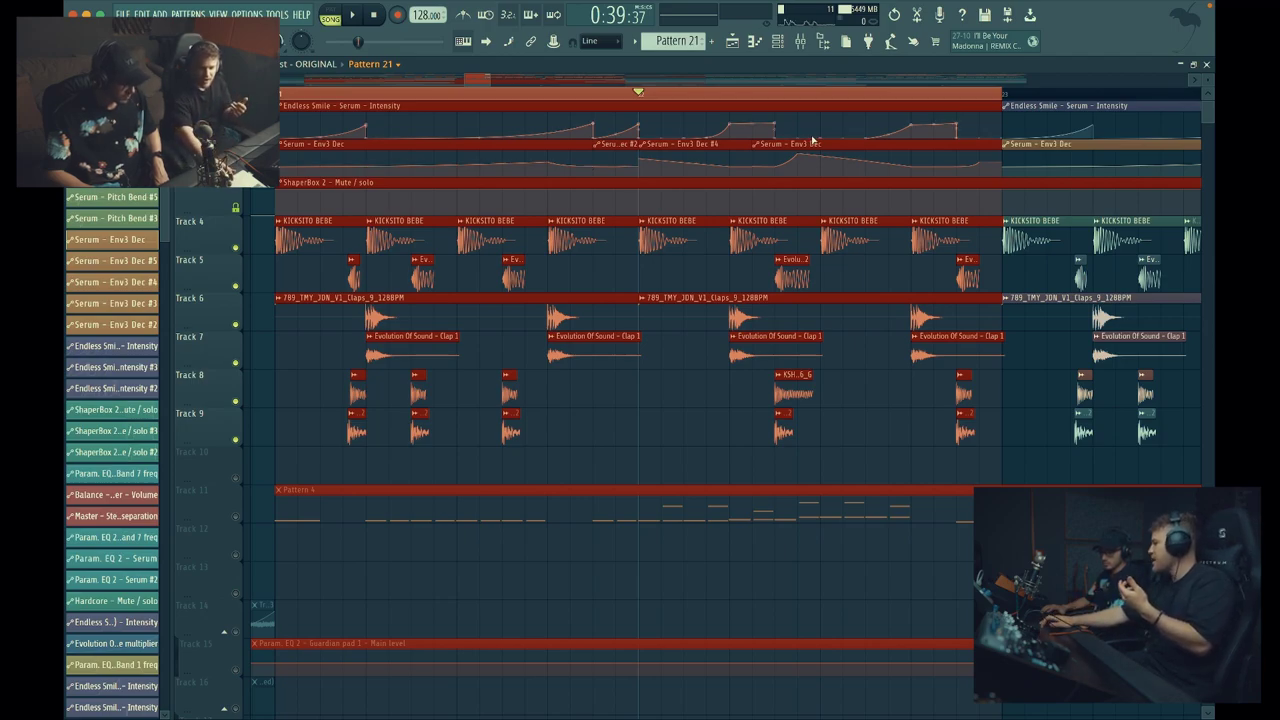
# - Audition the drop from bar 22 with the remaining playlist tracks unmuted alongside the drums
pyautogui.press('space')
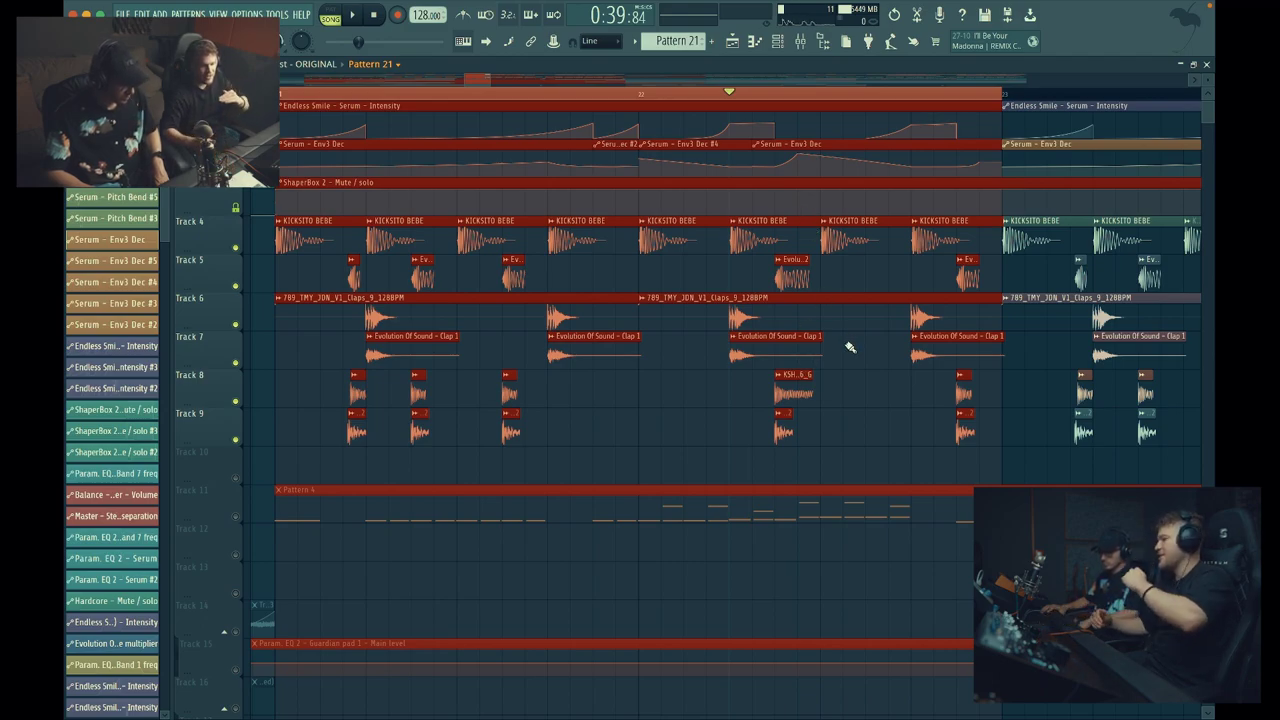
pyautogui.click(640, 95)
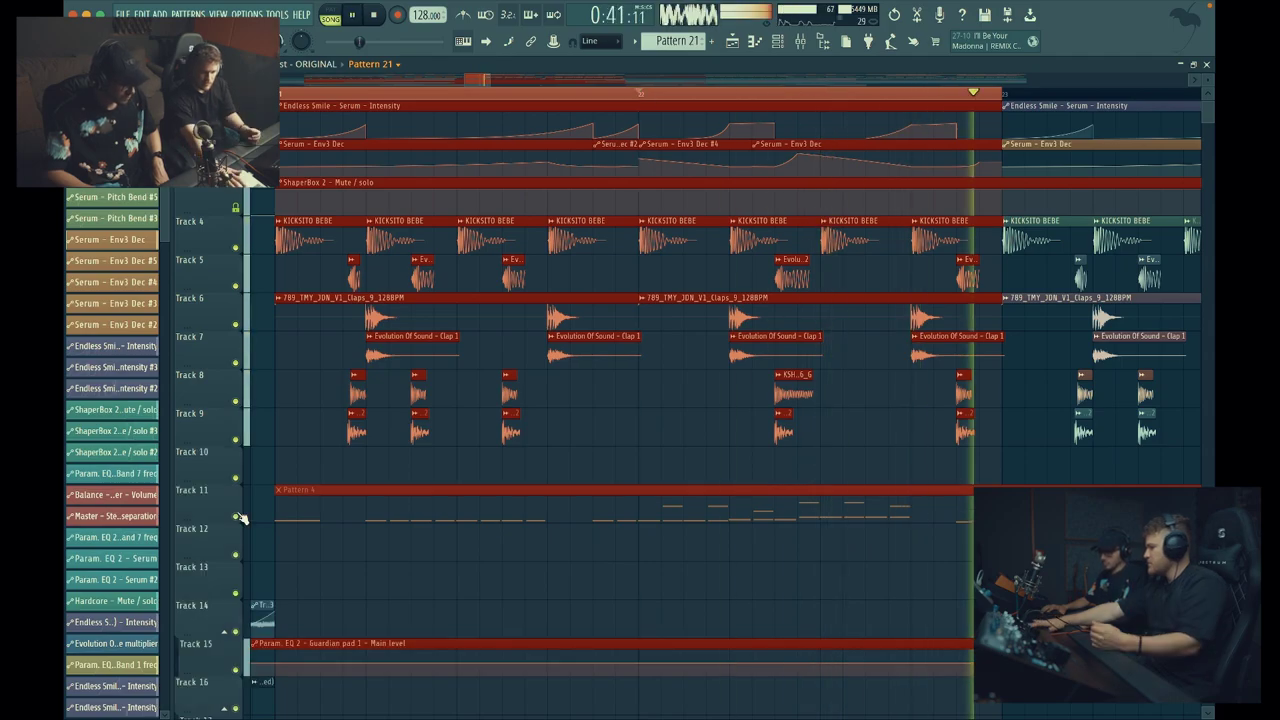
pyautogui.press('space')
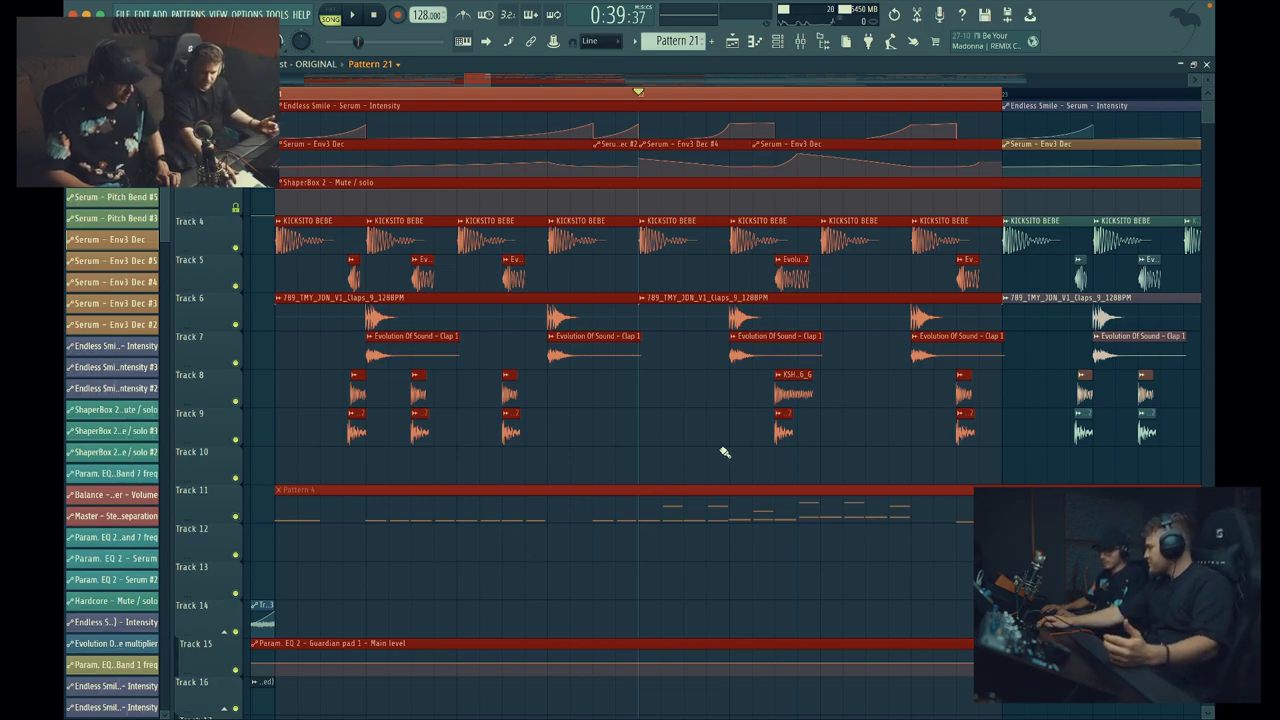
# - Examine the white noise, vocal, snare and automation clips on the playlist tracks below Track 18
pyautogui.scroll(-3, 720, 449)
pyautogui.scroll(-3, 725, 452)
pyautogui.scroll(-15, 725, 452)
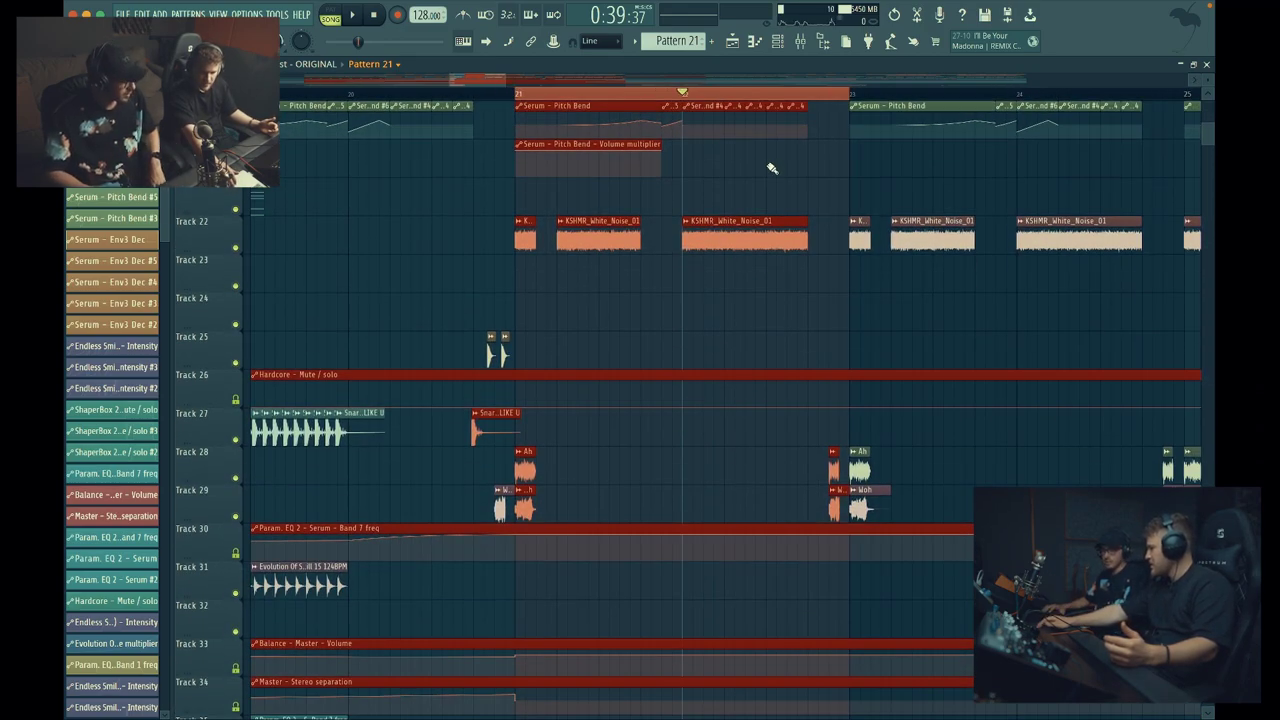
pyautogui.scroll(-8, 765, 172)
pyautogui.scroll(-18, 768, 174)
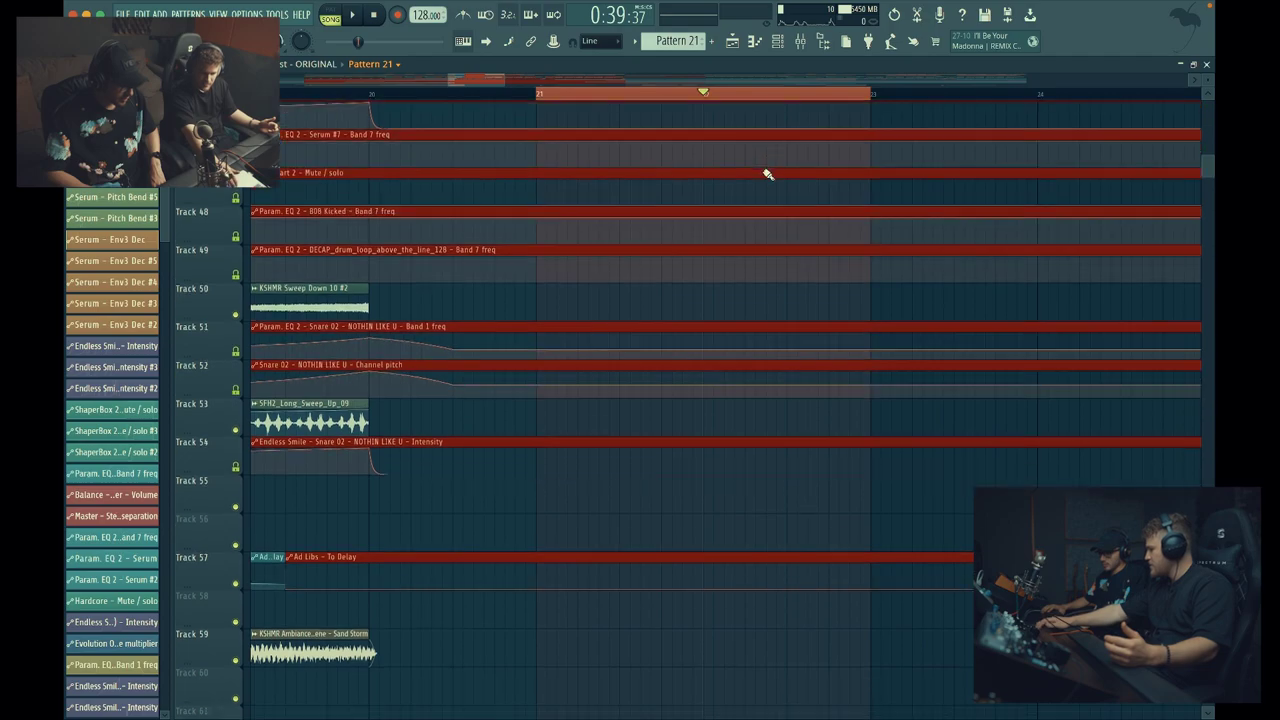
pyautogui.scroll(20, 768, 174)
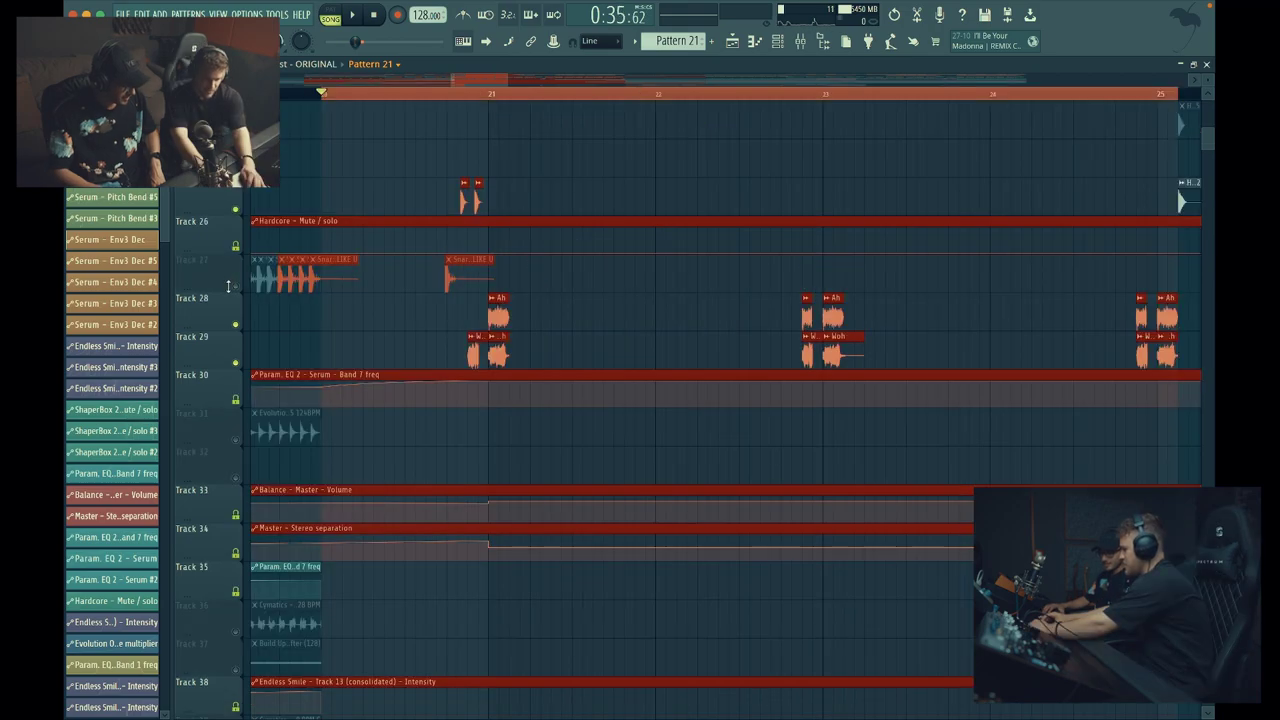
# - Unmute the snare on Track 27 and audition it with the vocal shots over the bar 20 to 25 loop
pyautogui.click(237, 287)
pyautogui.press('space')
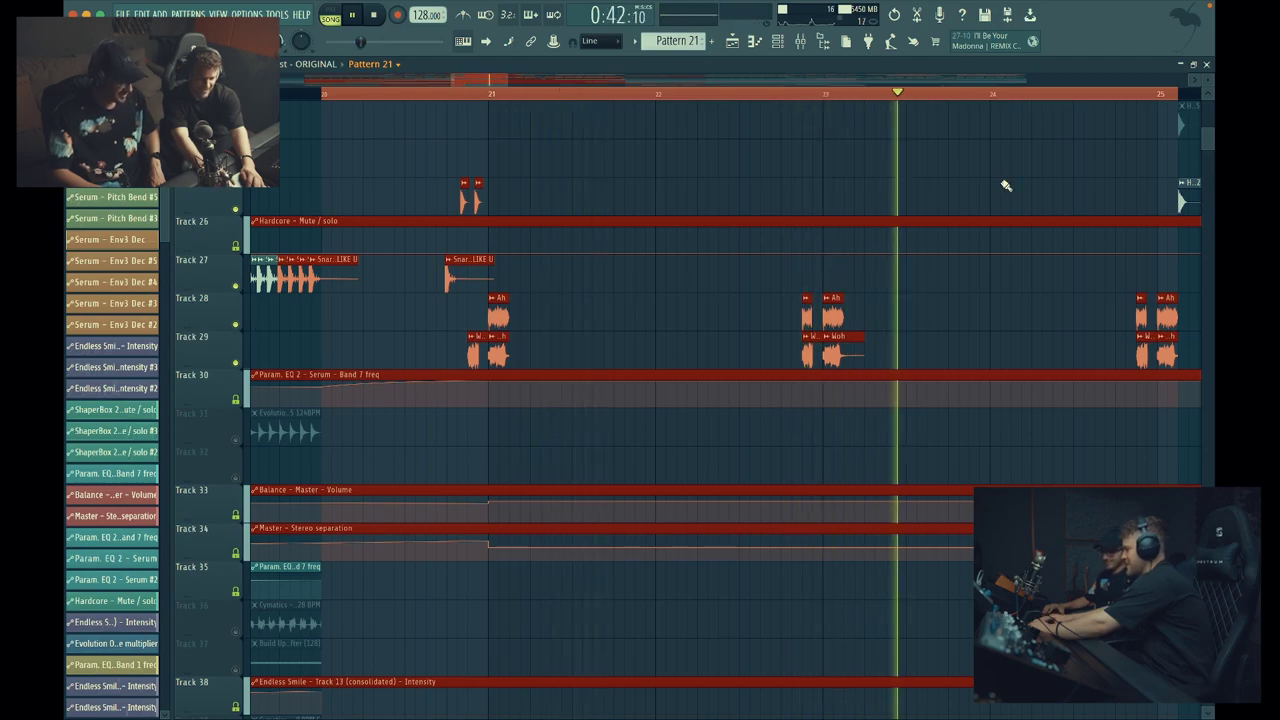
pyautogui.scroll(-1, 806, 265)
pyautogui.scroll(-1, 806, 264)
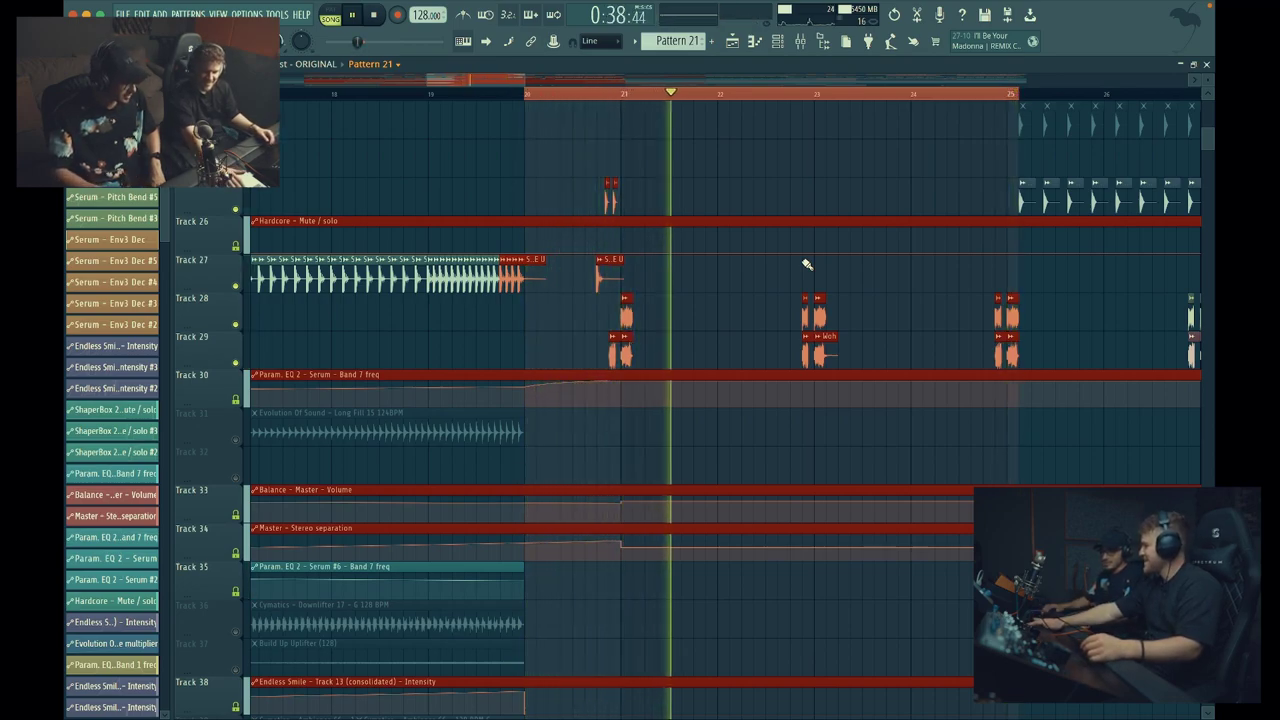
pyautogui.press('space')
# - Audition the vocal shots on Tracks 28 and 29 from the start of bar 21
pyautogui.click(623, 93)
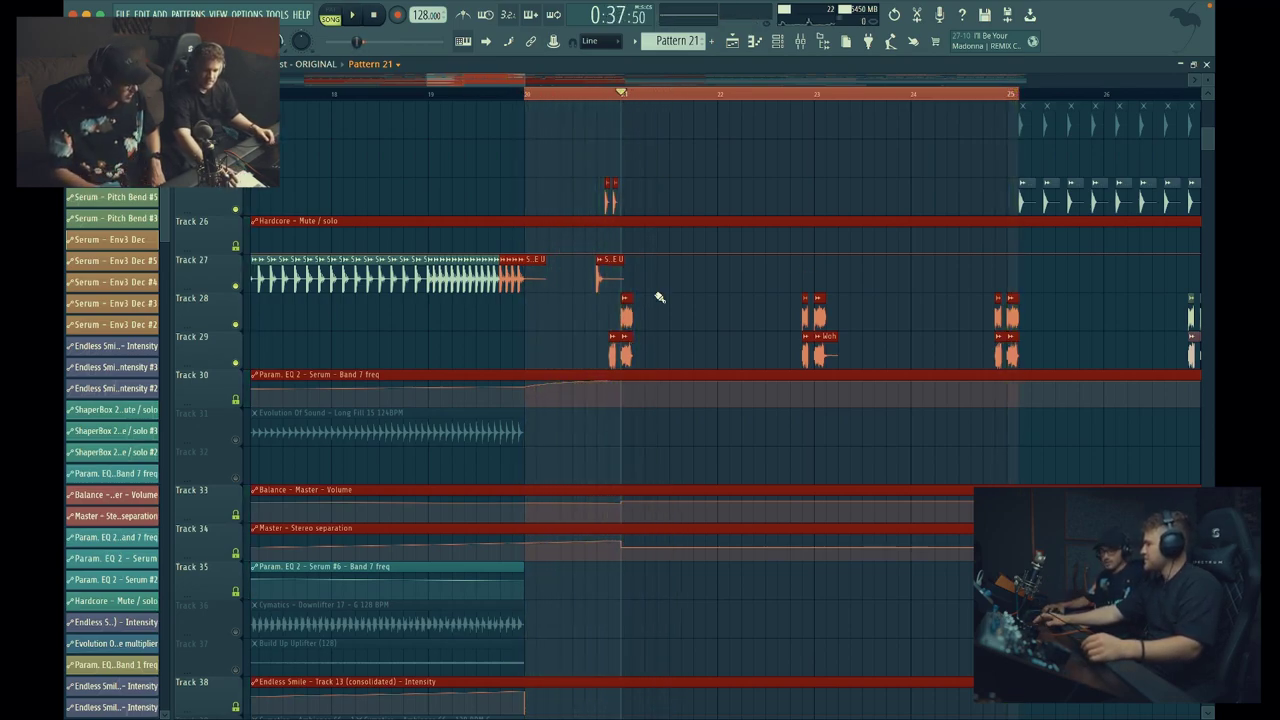
pyautogui.press('space')
pyautogui.press('space')
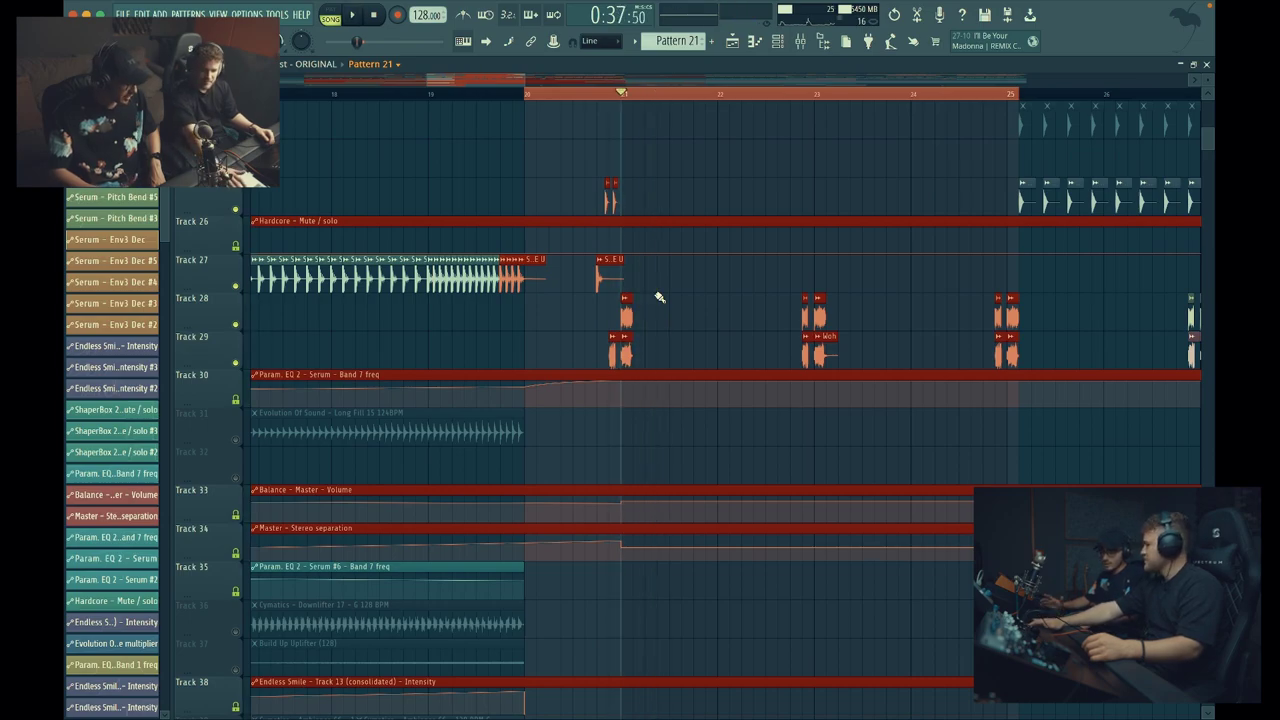
pyautogui.scroll(5, 660, 297)
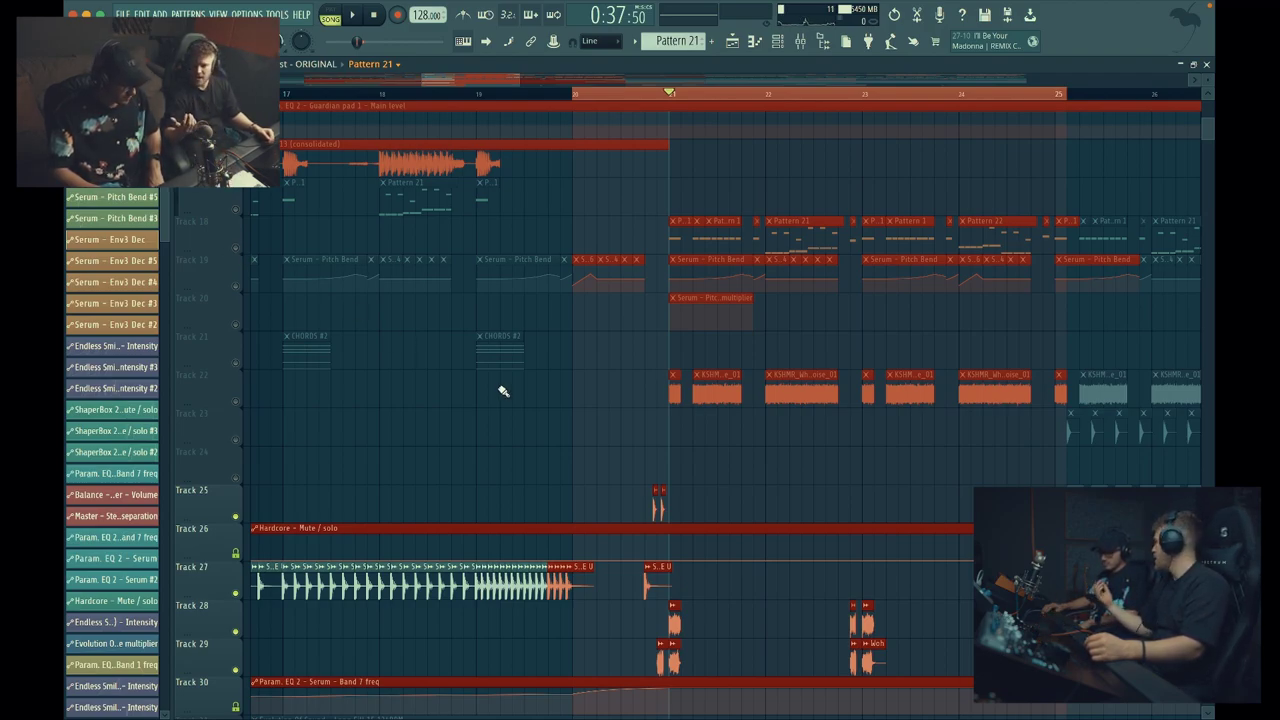
# - Compare the bar 21 vocal hit with Track 28 muted and with Track 28 unmuted
pyautogui.press('space')
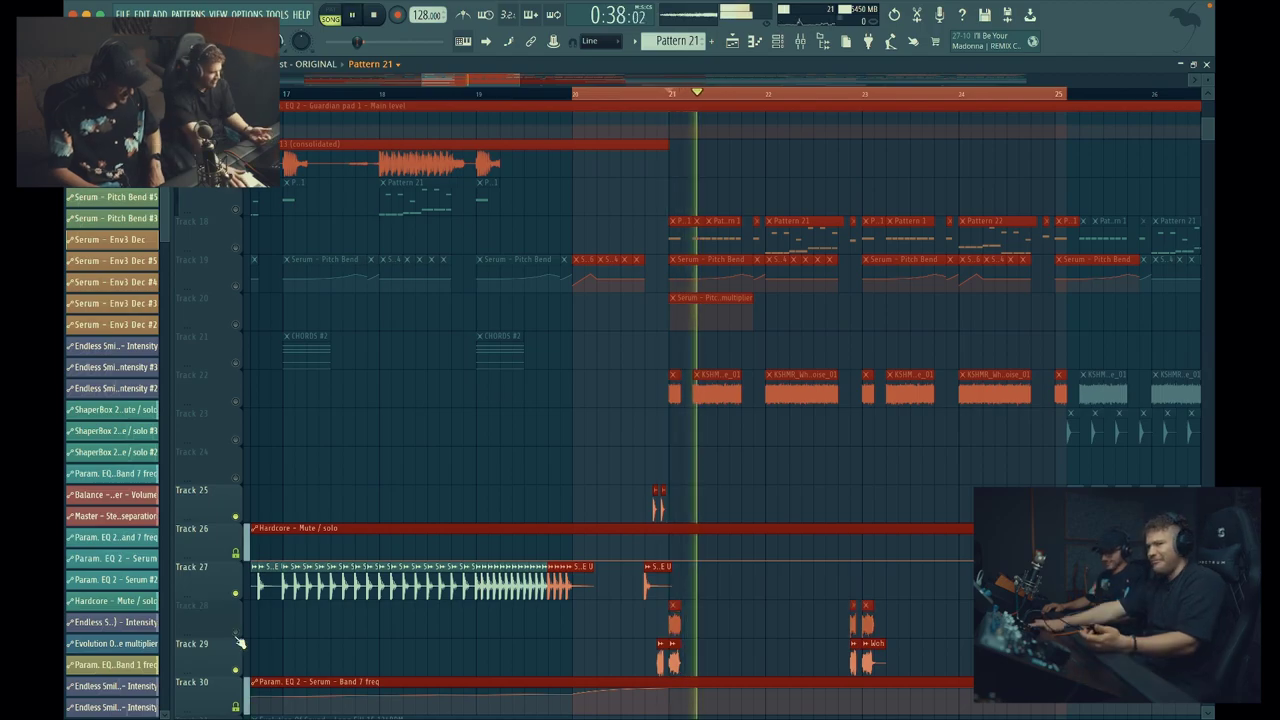
pyautogui.press('space')
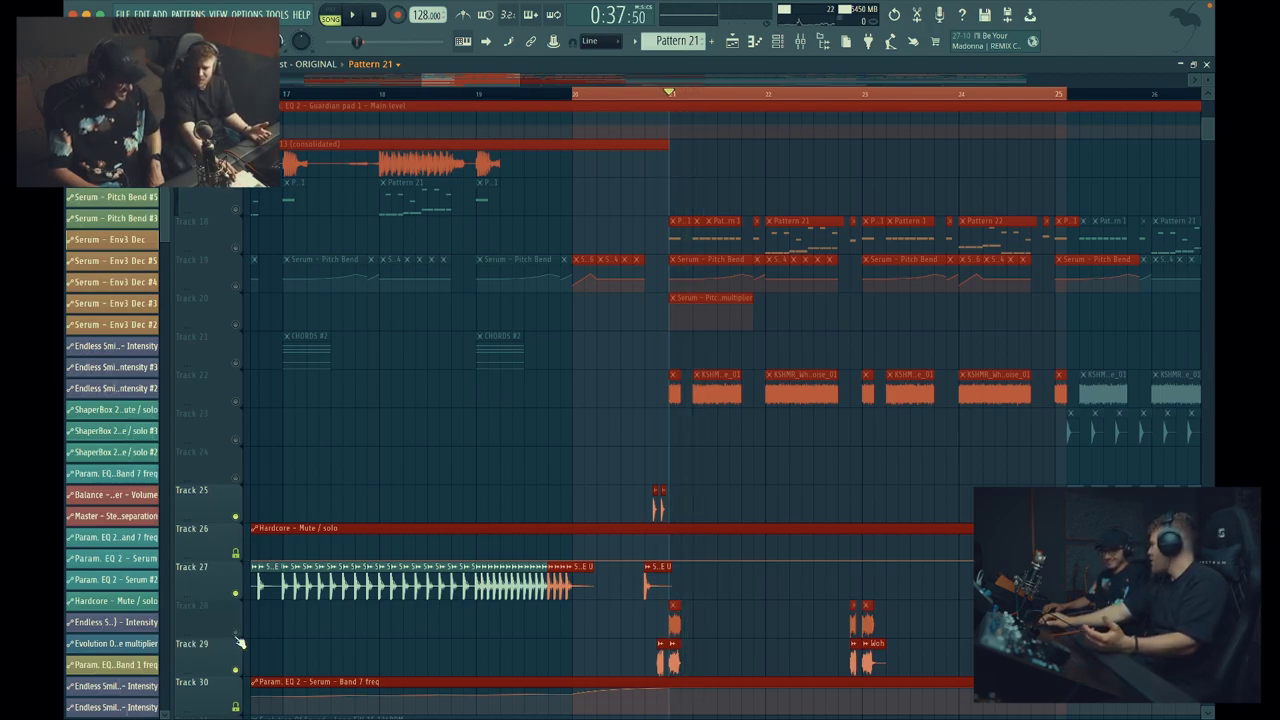
pyautogui.click(237, 633)
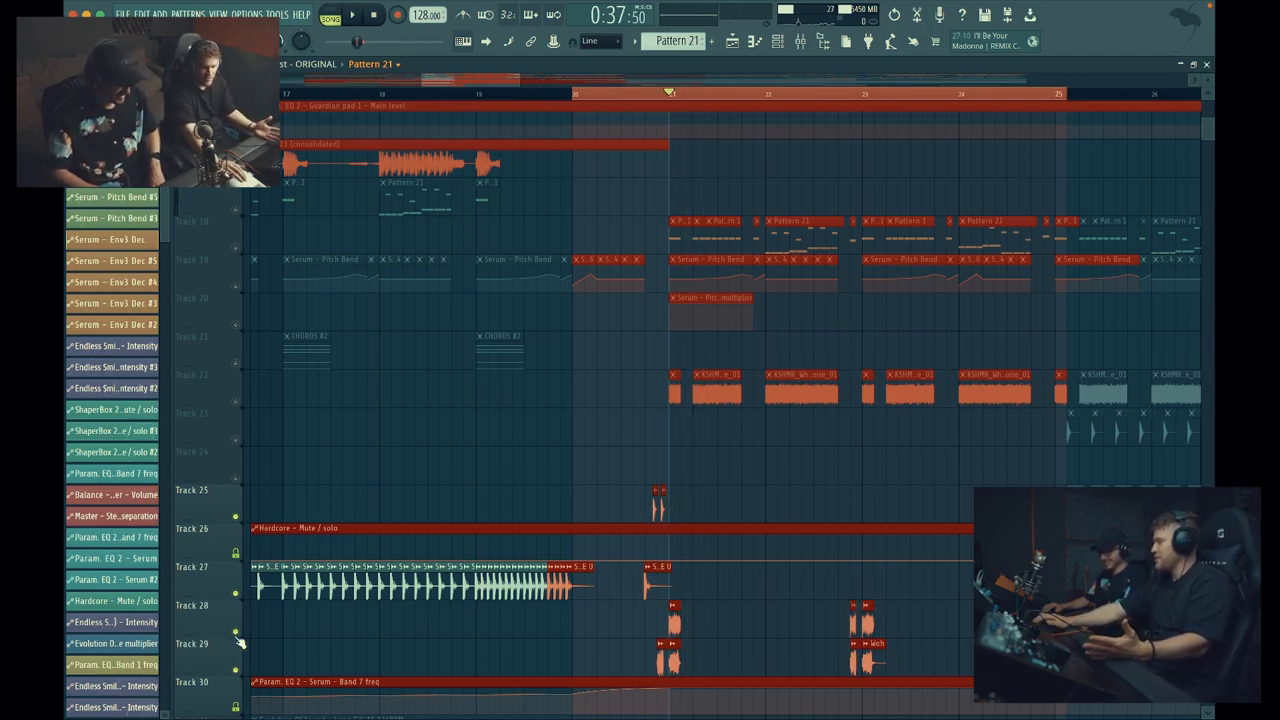
pyautogui.press('space')
pyautogui.press('space')
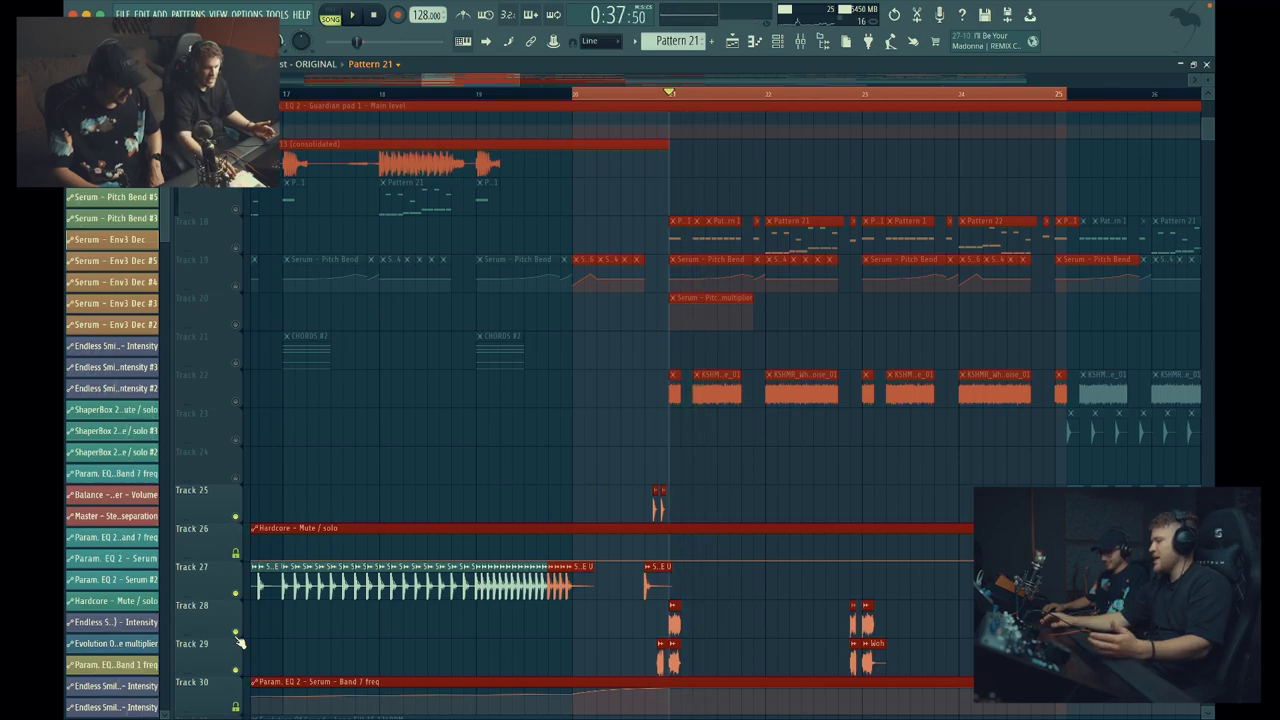
# - Unmute Track 18 and open the Serum notes of its Pattern 1 clip in the piano roll
pyautogui.click(240, 248)
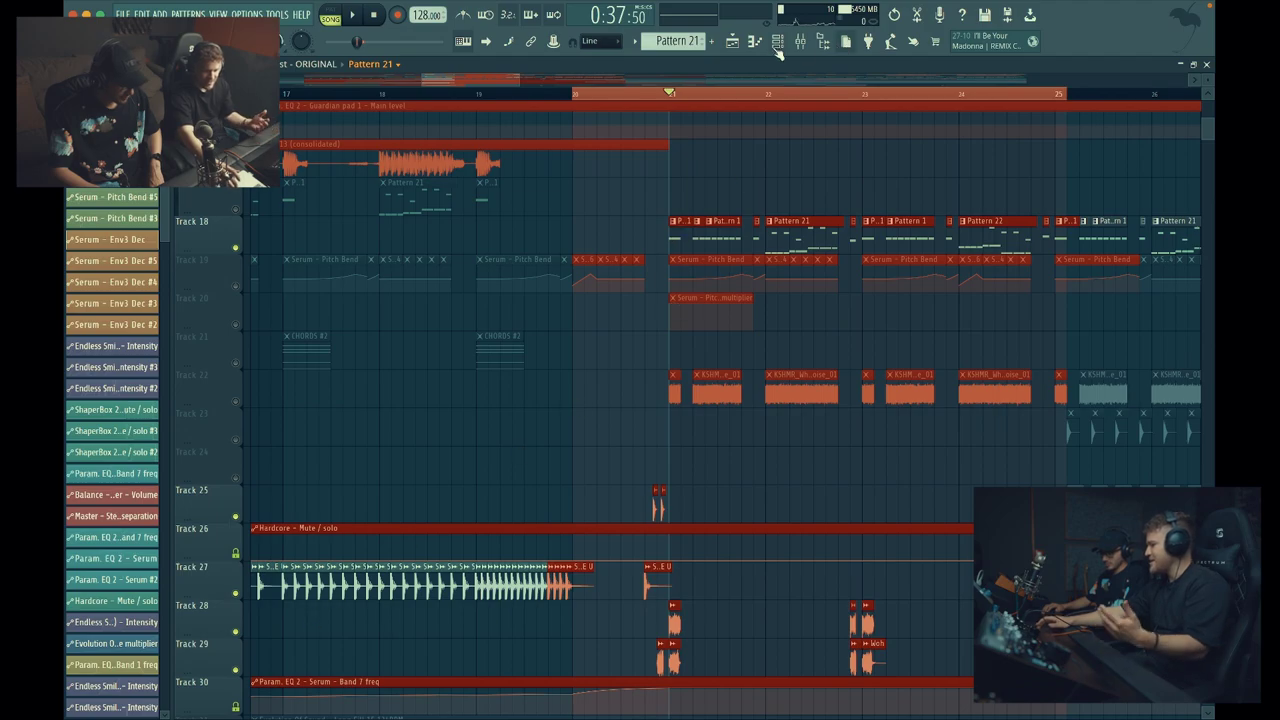
pyautogui.doubleClick(678, 236)
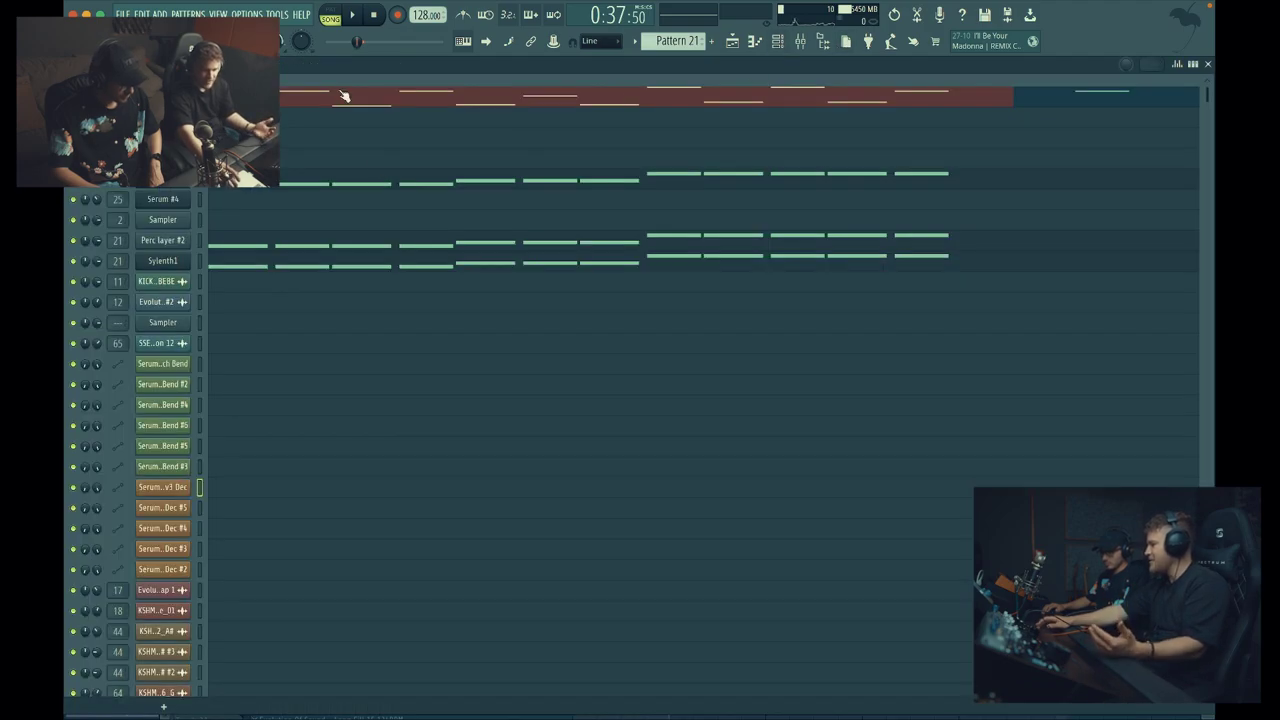
pyautogui.click(732, 42)
pyautogui.doubleClick(676, 246)
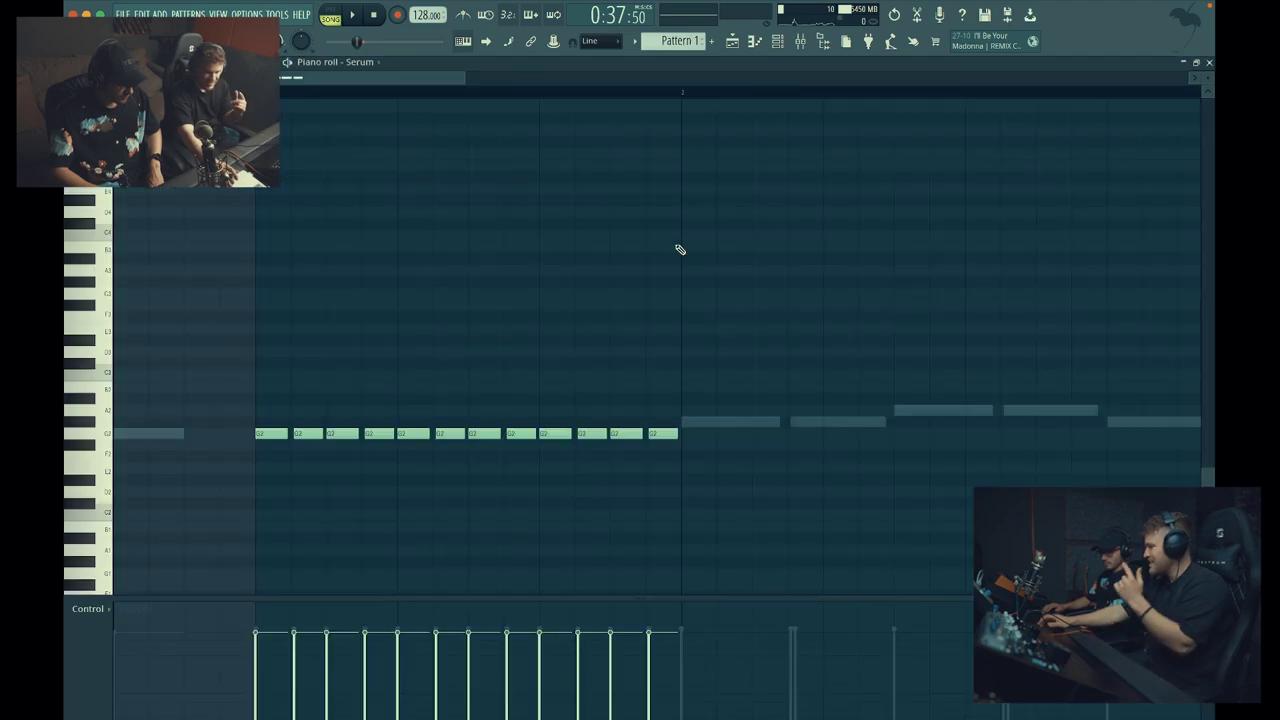
# - Show Pattern 1's layers in the channel rack and audition the pattern in pattern mode
pyautogui.click(782, 42)
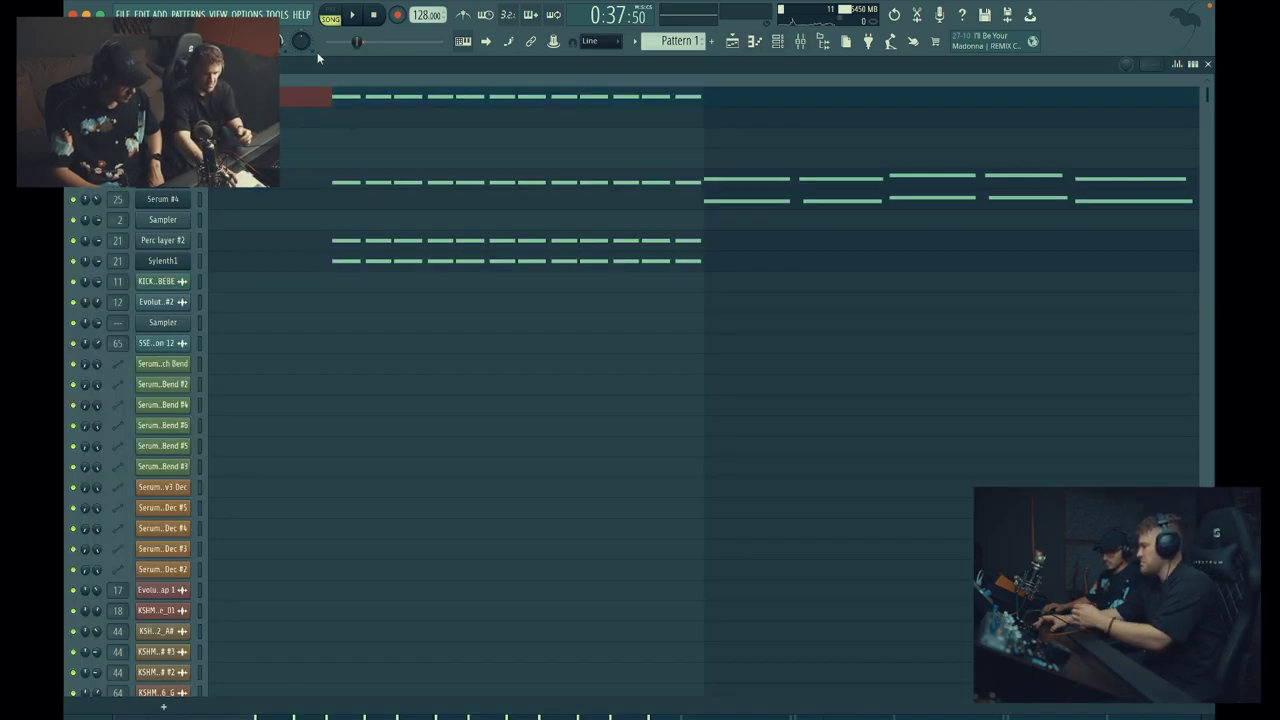
pyautogui.click(330, 14)
pyautogui.press('space')
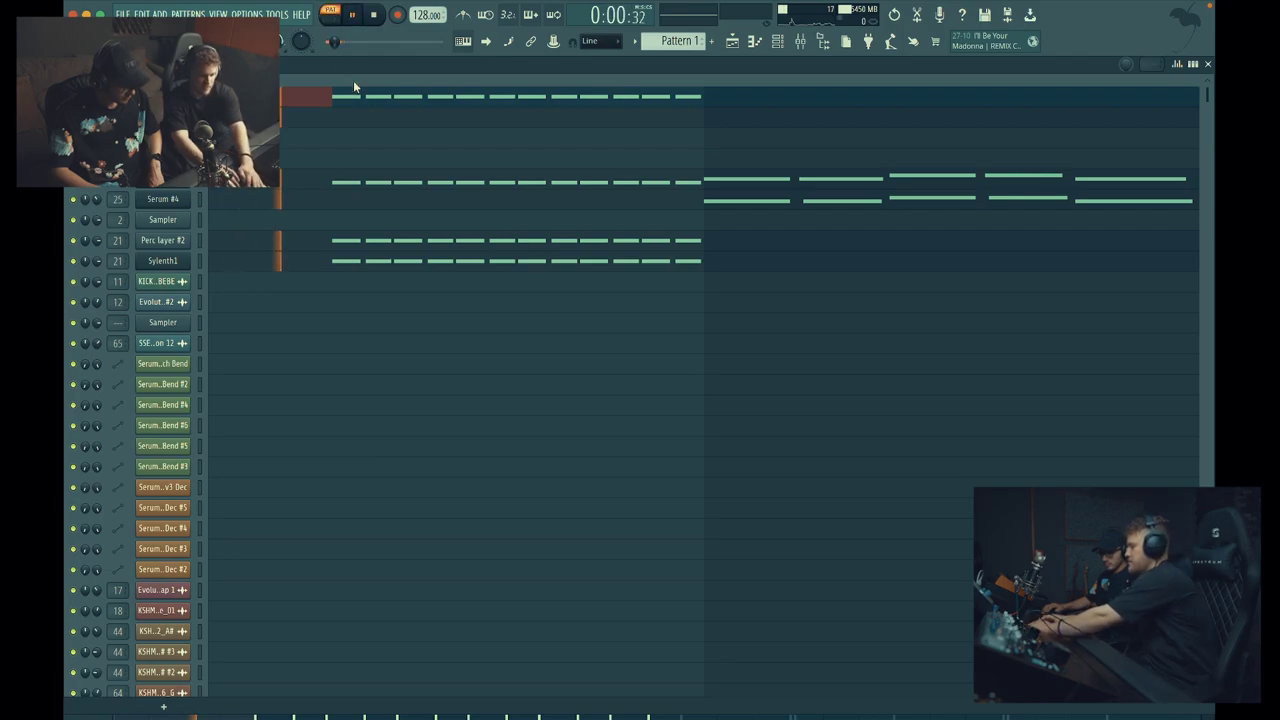
pyautogui.press('space')
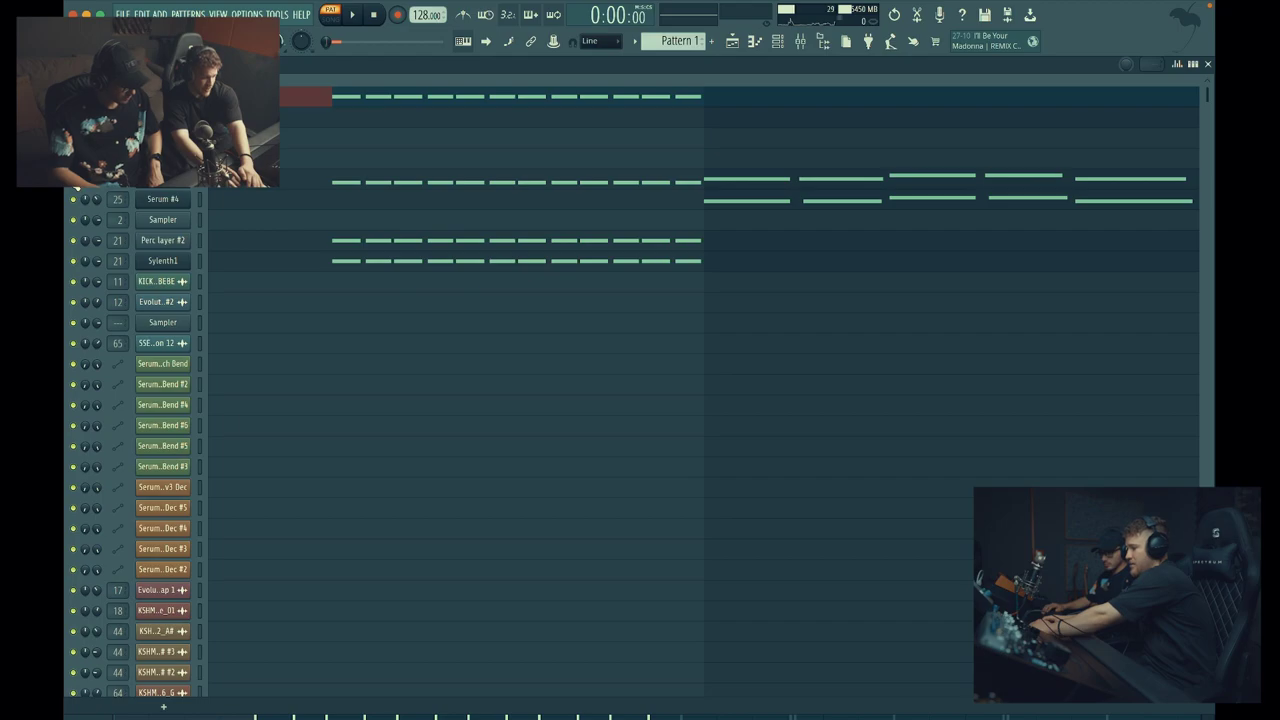
pyautogui.press('space')
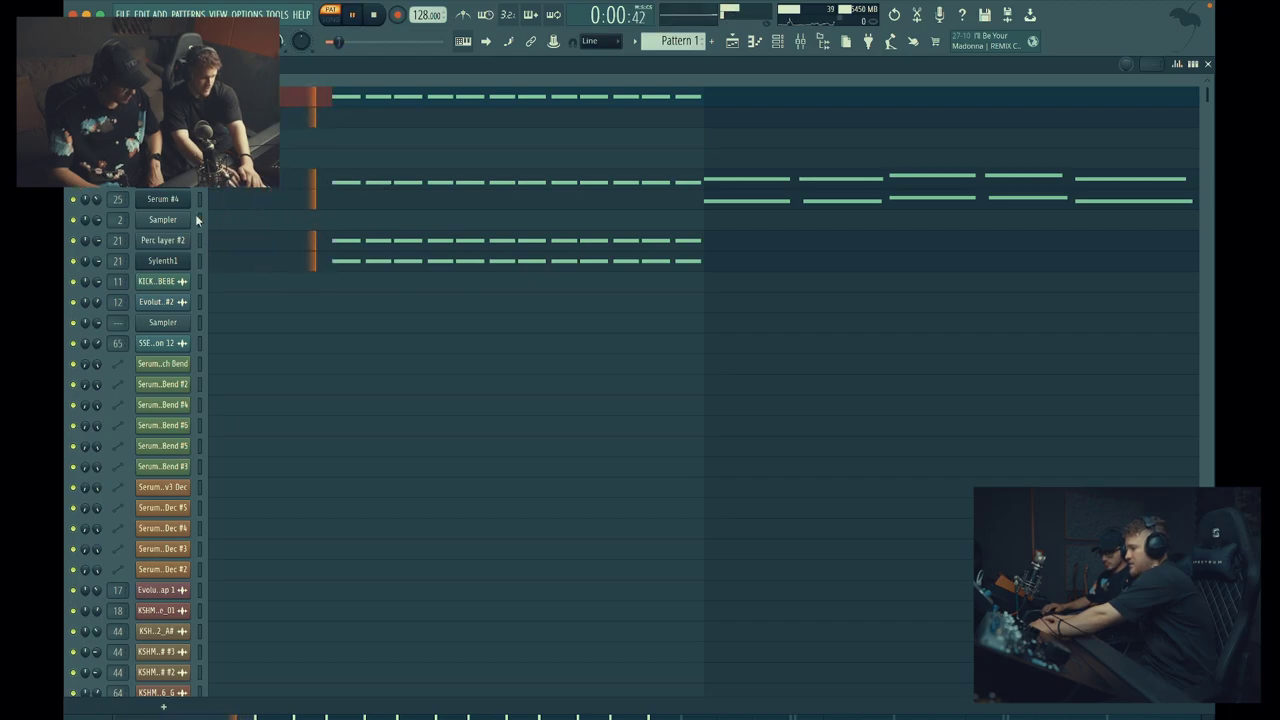
pyautogui.press('space')
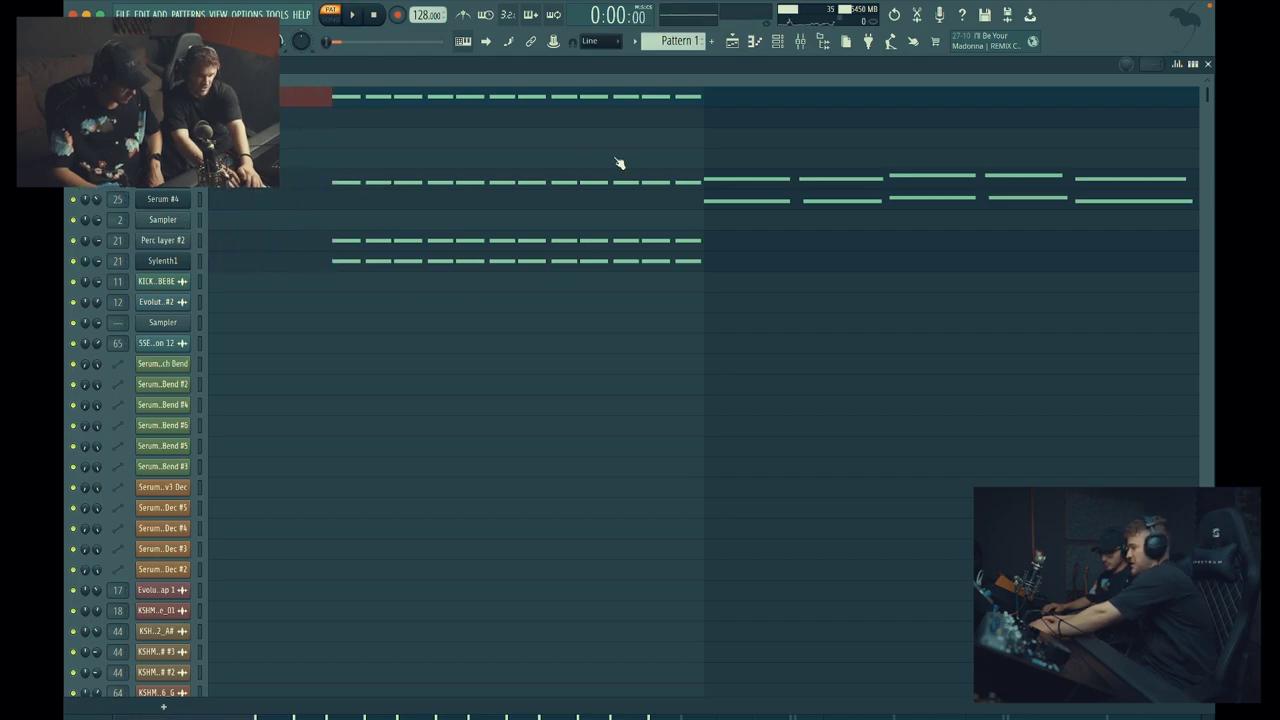
# - Return to the playlist in song mode and audition the Track 18 bass with the vocal shots from bar 21
pyautogui.click(733, 41)
pyautogui.scroll(4, 714, 320)
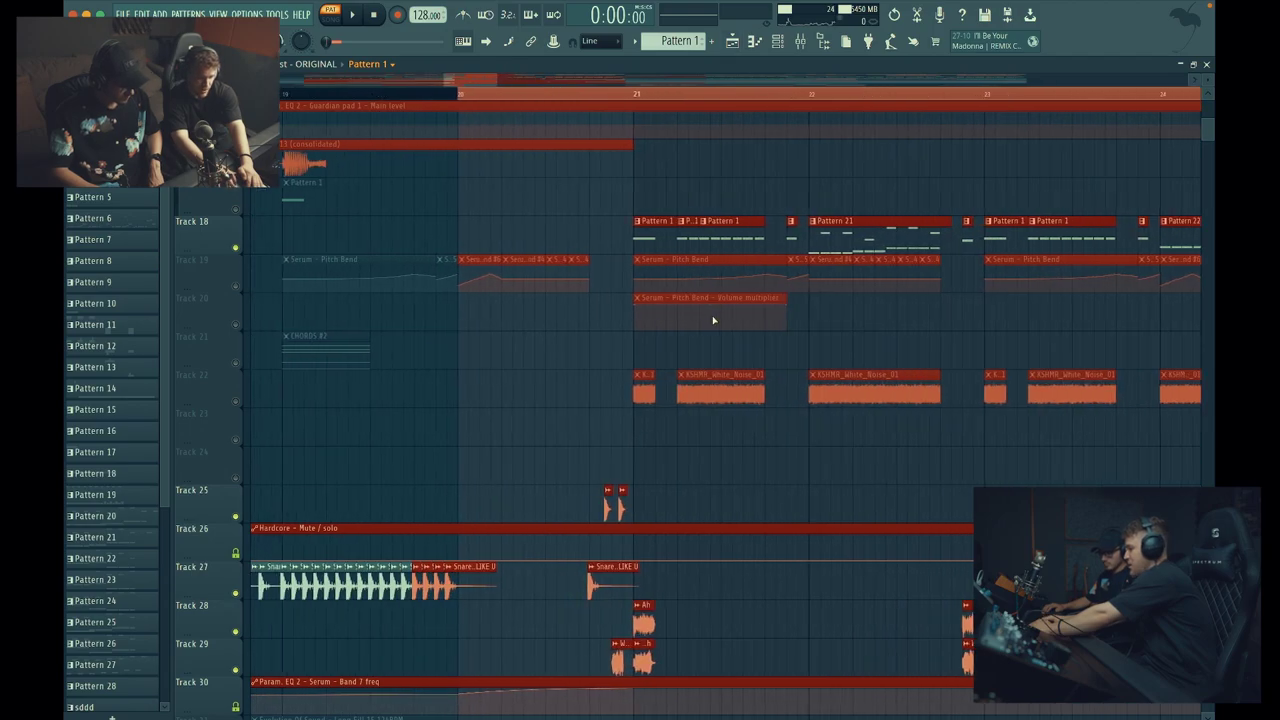
pyautogui.click(612, 94)
pyautogui.press('space')
pyautogui.press('space')
pyautogui.press('space')
pyautogui.press('space')
pyautogui.press('space')
pyautogui.press('space')
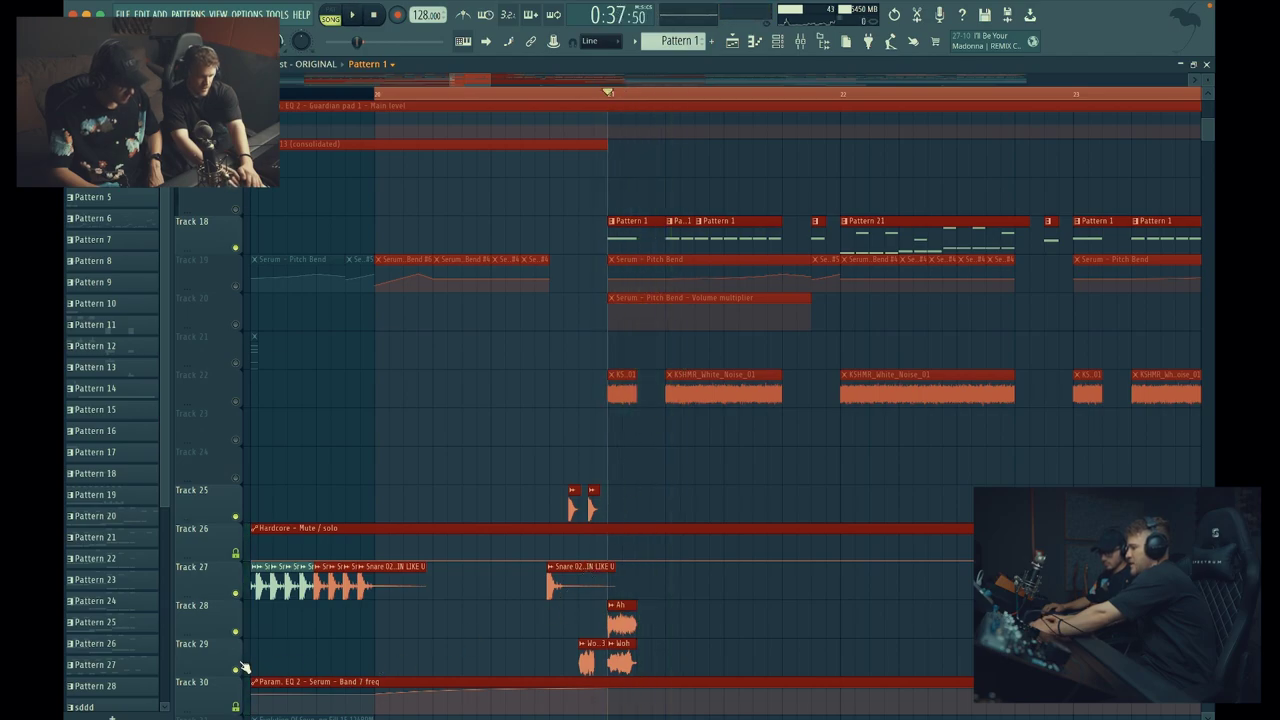
# - Mute Tracks 28 and 29 and audition the bass at bar 21 without the vocal shots
pyautogui.click(237, 670)
pyautogui.click(236, 632)
pyautogui.press('space')
pyautogui.press('space')
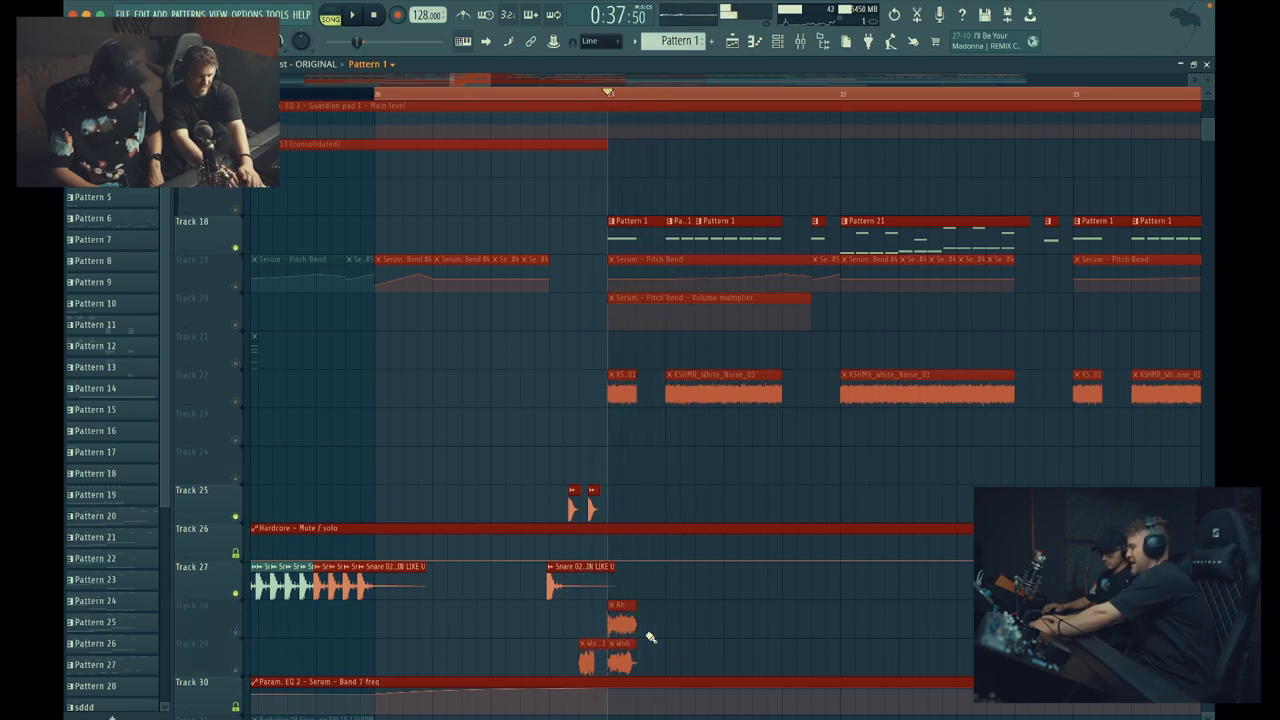
# - Unmute Tracks 28 and 29 and audition bar 21 with the vocal shots layered over the bass
pyautogui.click(236, 632)
pyautogui.click(237, 670)
pyautogui.press('space')
pyautogui.press('space')
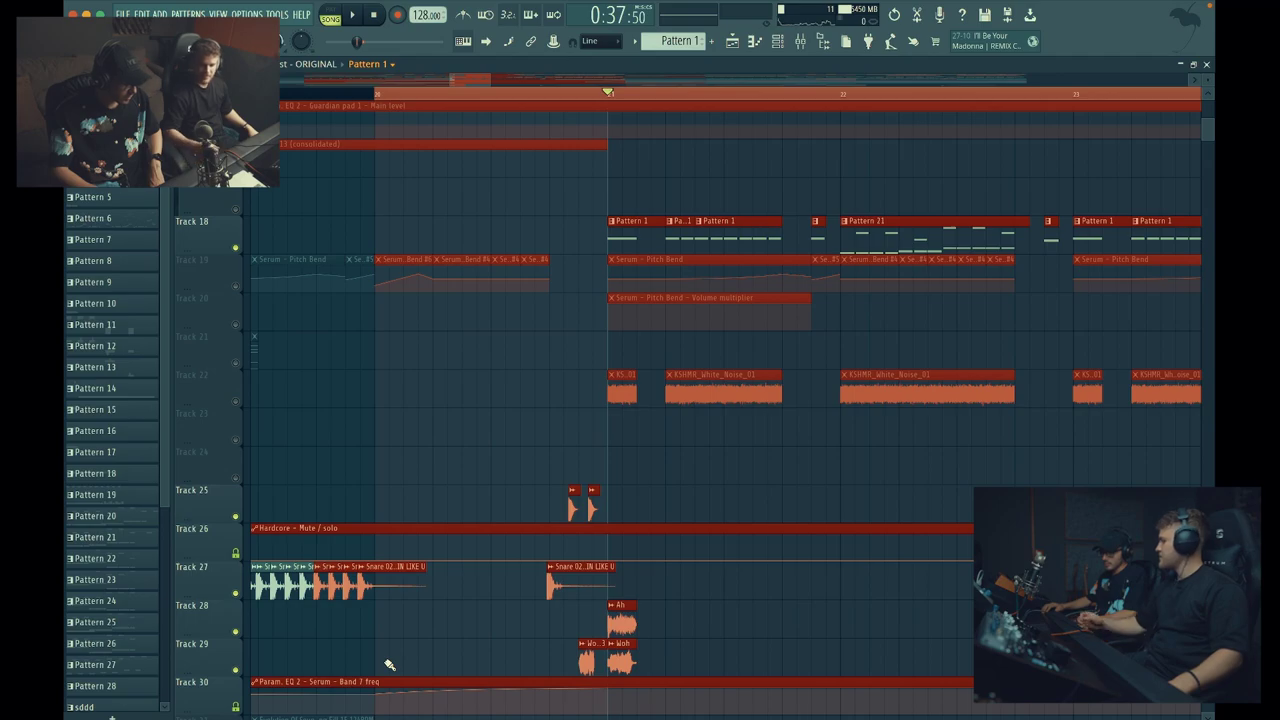
# - Look over the drop's arrangement around bar 21, from the bass and vocal tracks up to the drum and automation tracks
pyautogui.scroll(-3, 390, 665)
pyautogui.hscroll(3, 390, 665)
pyautogui.hscroll(2, 390, 665)
pyautogui.scroll(7, 390, 665)
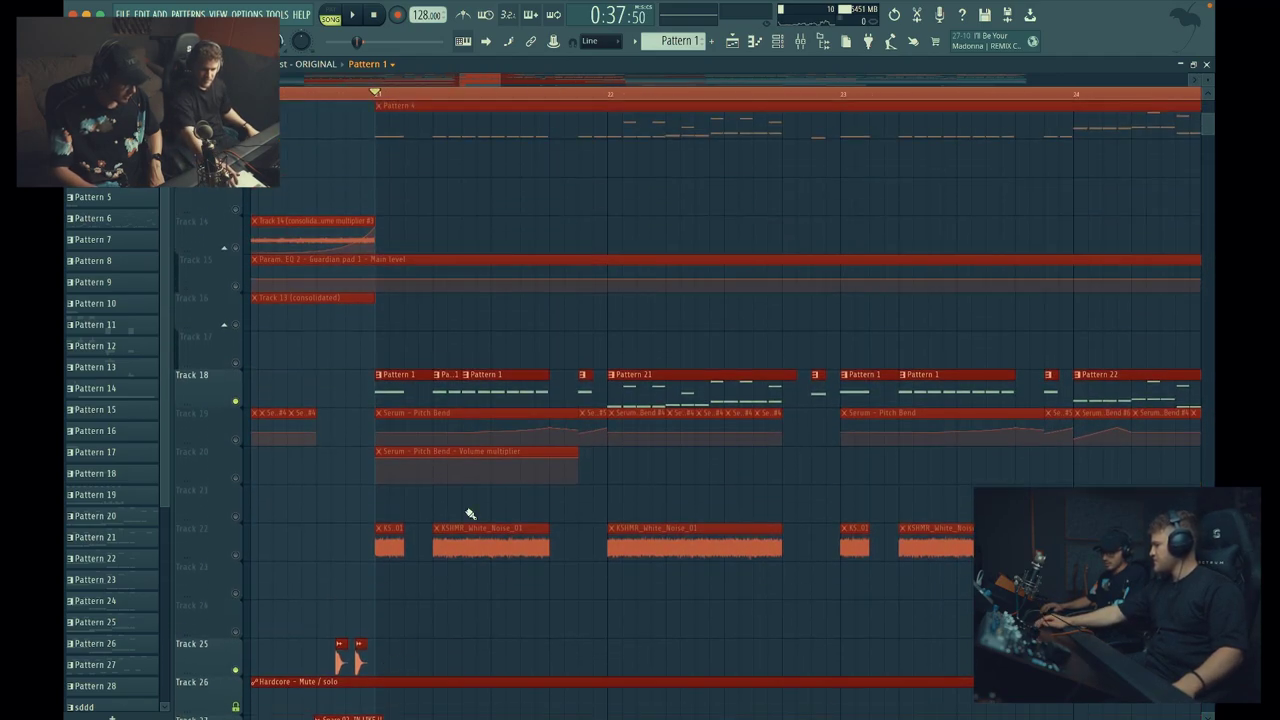
pyautogui.scroll(-3, 469, 514)
pyautogui.scroll(5, 470, 513)
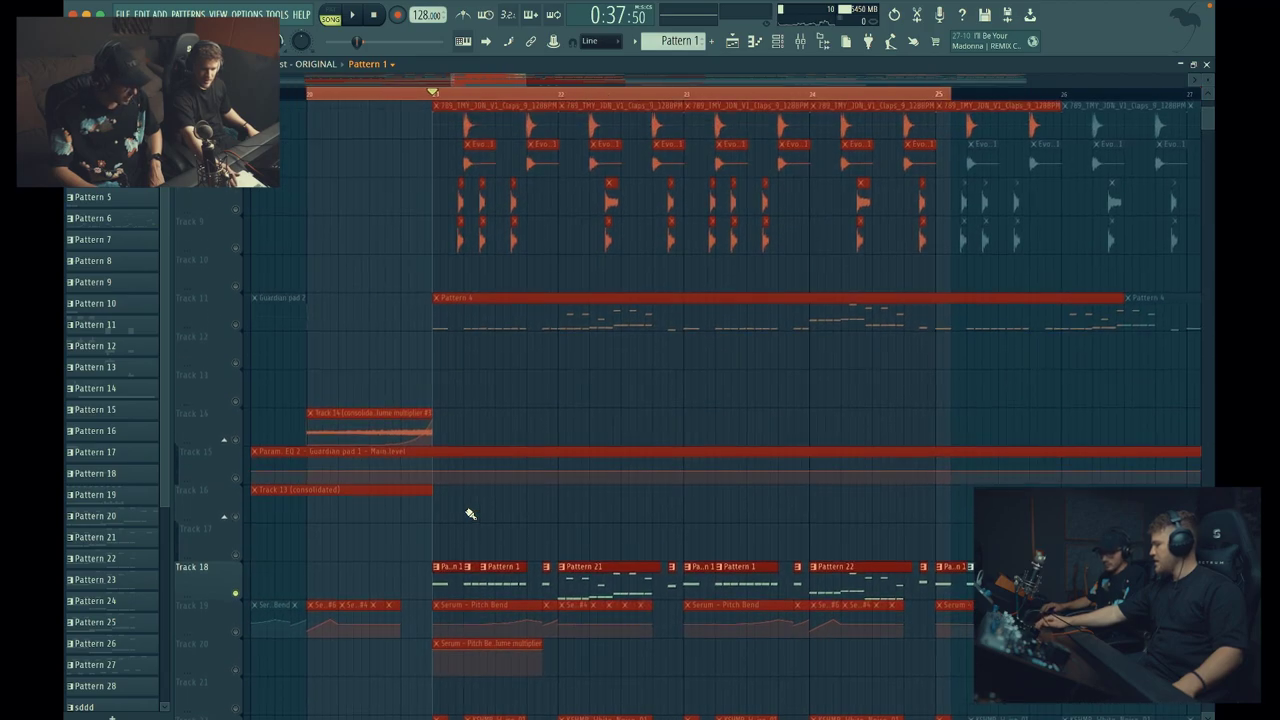
pyautogui.scroll(5, 470, 514)
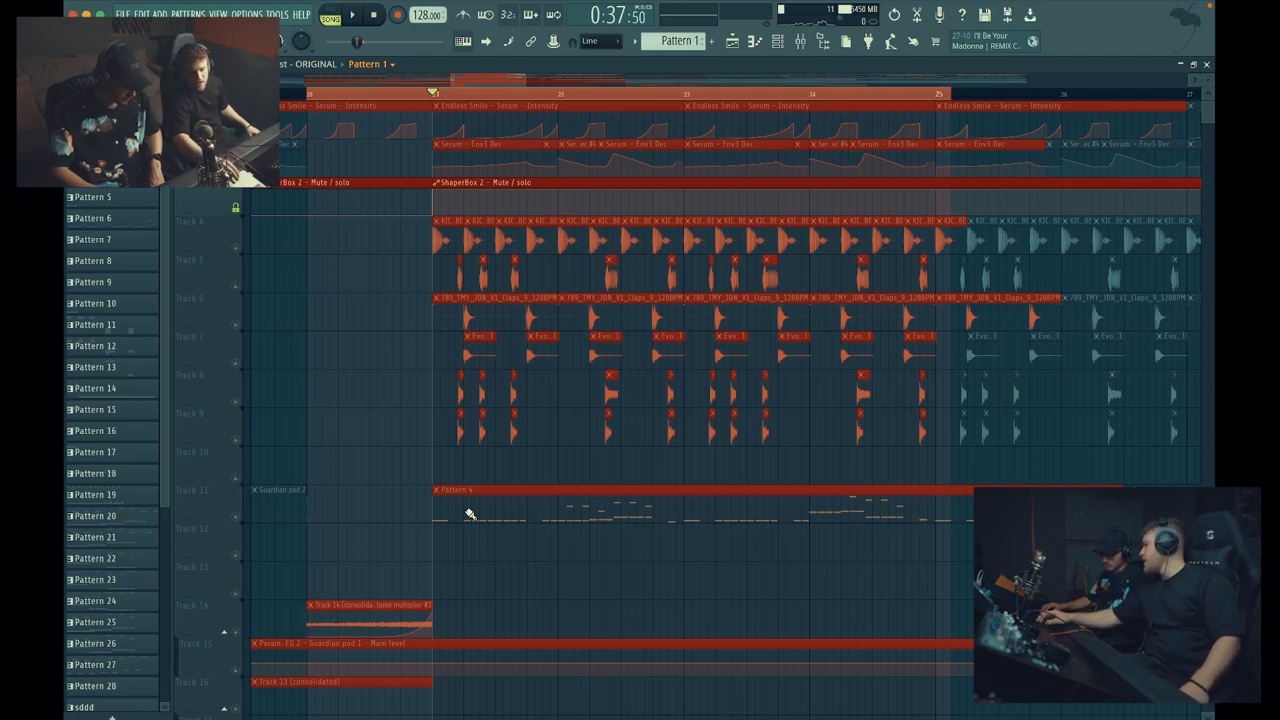
pyautogui.scroll(-11, 470, 514)
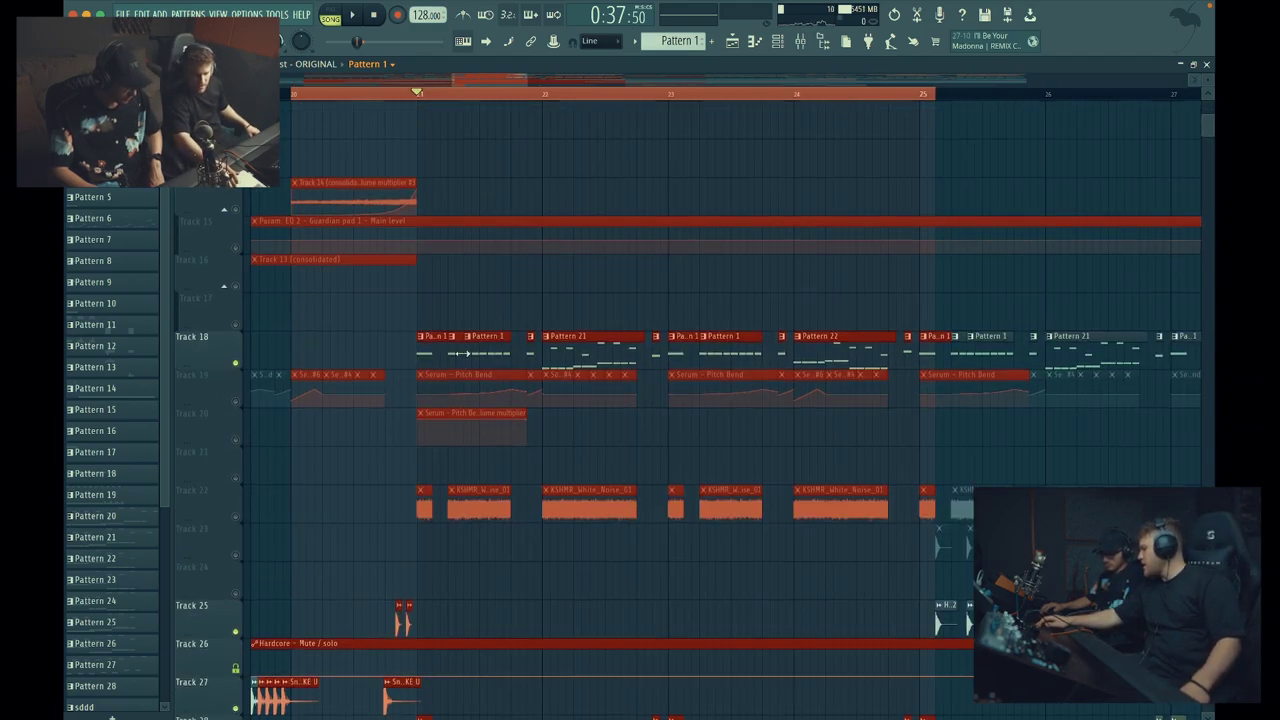
# - View Pattern 1's Serum notes in the piano roll and its layers in the channel rack, and return to the playlist
pyautogui.doubleClick(480, 358)
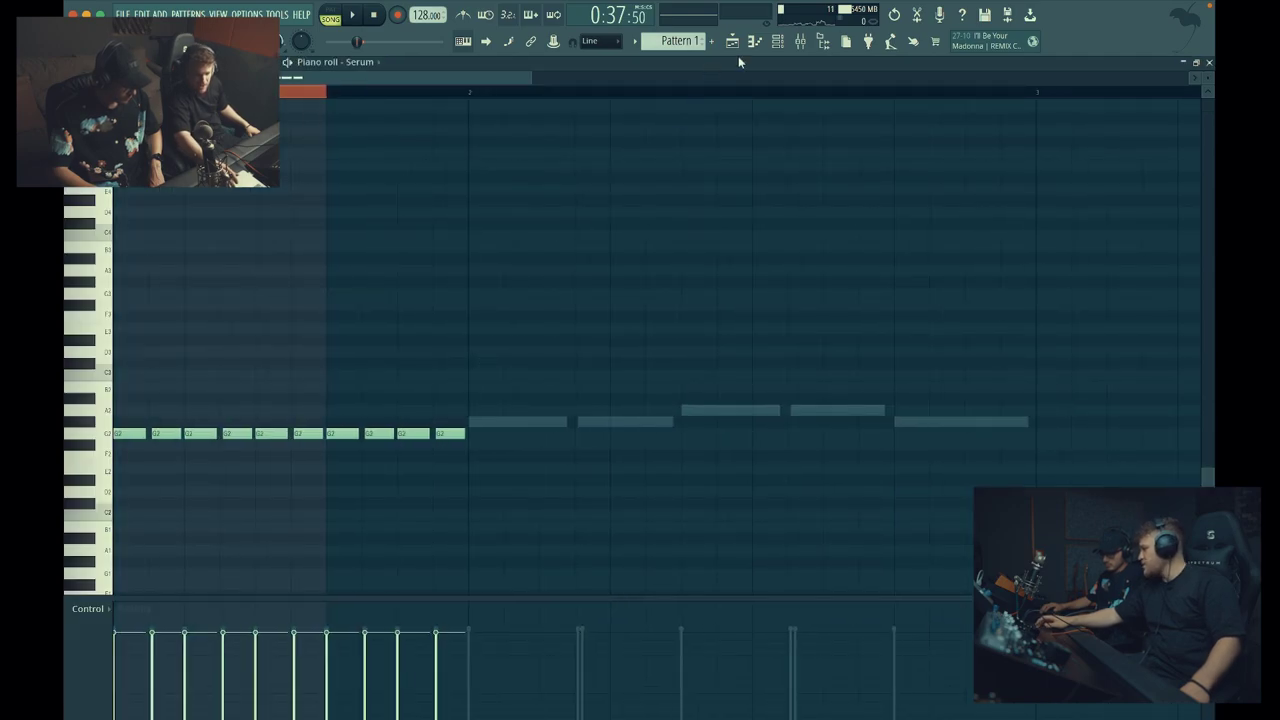
pyautogui.click(767, 48)
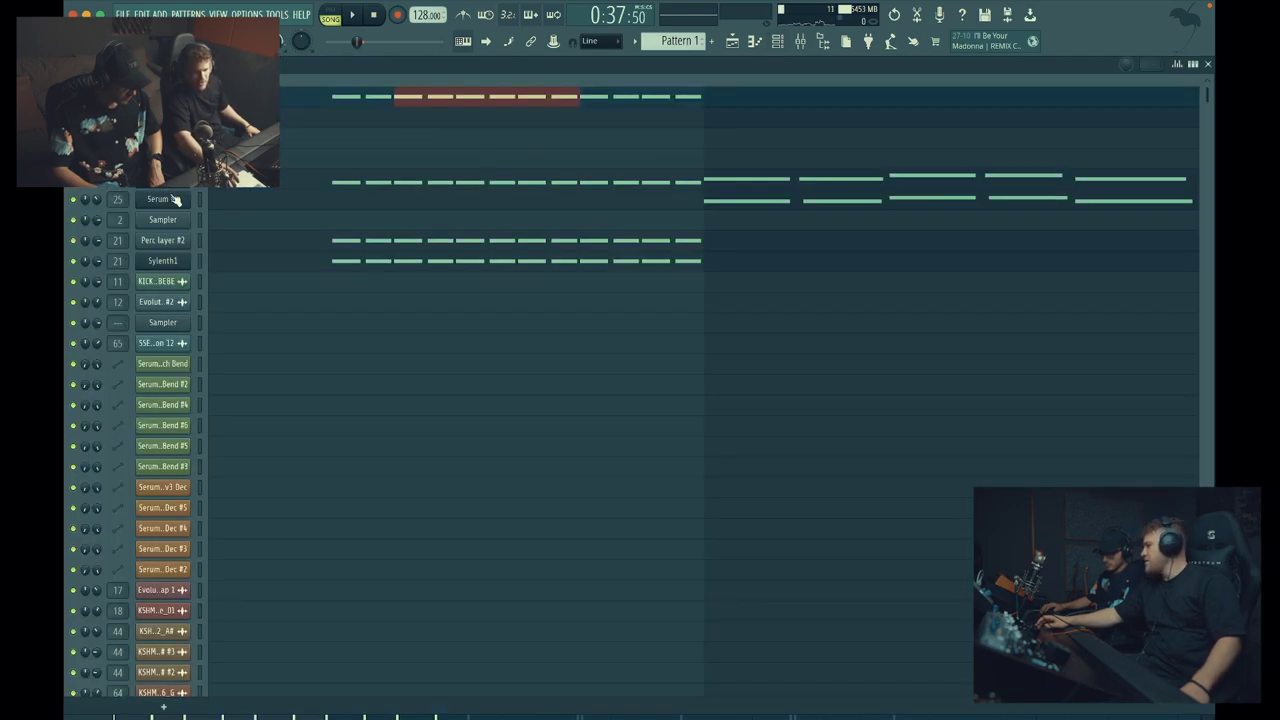
pyautogui.click(733, 41)
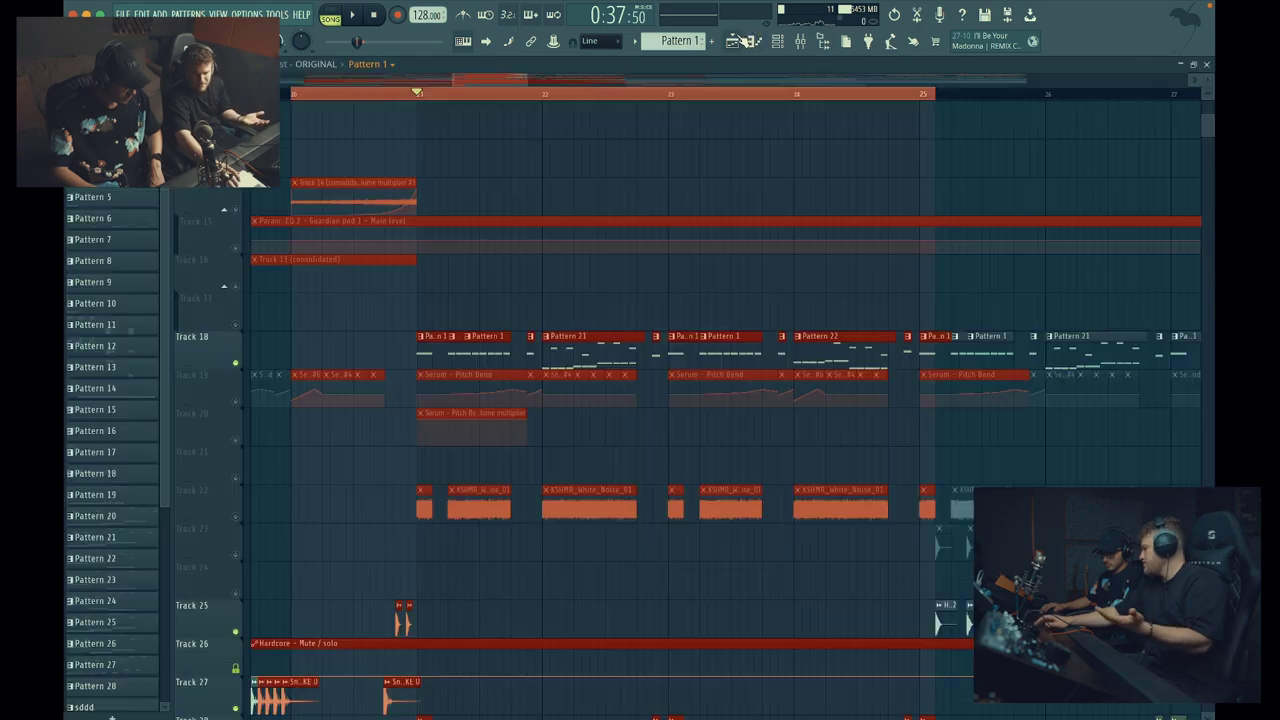
# - Select the playlist time range spanning Pattern 1 and the first Pattern 21 clip, and audition Pattern 21 in pattern mode
pyautogui.moveTo(449, 93); pyautogui.dragTo(638, 102)
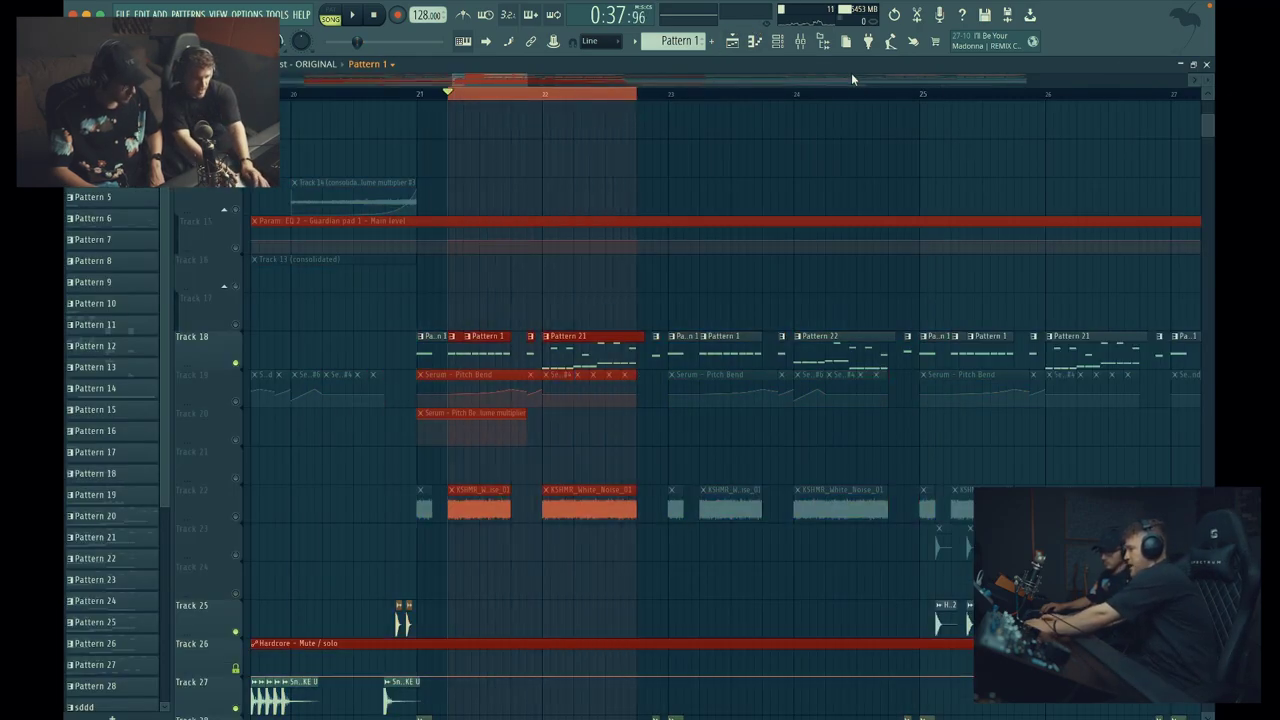
pyautogui.click(238, 516)
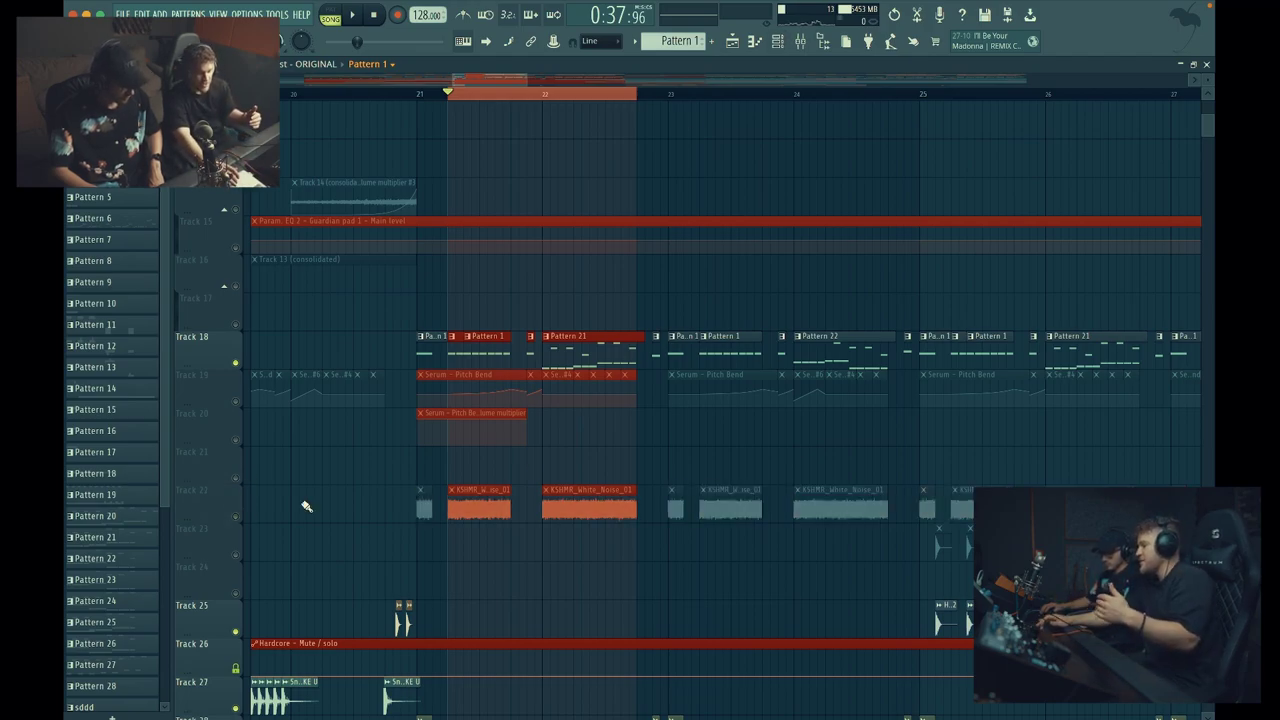
pyautogui.click(784, 45)
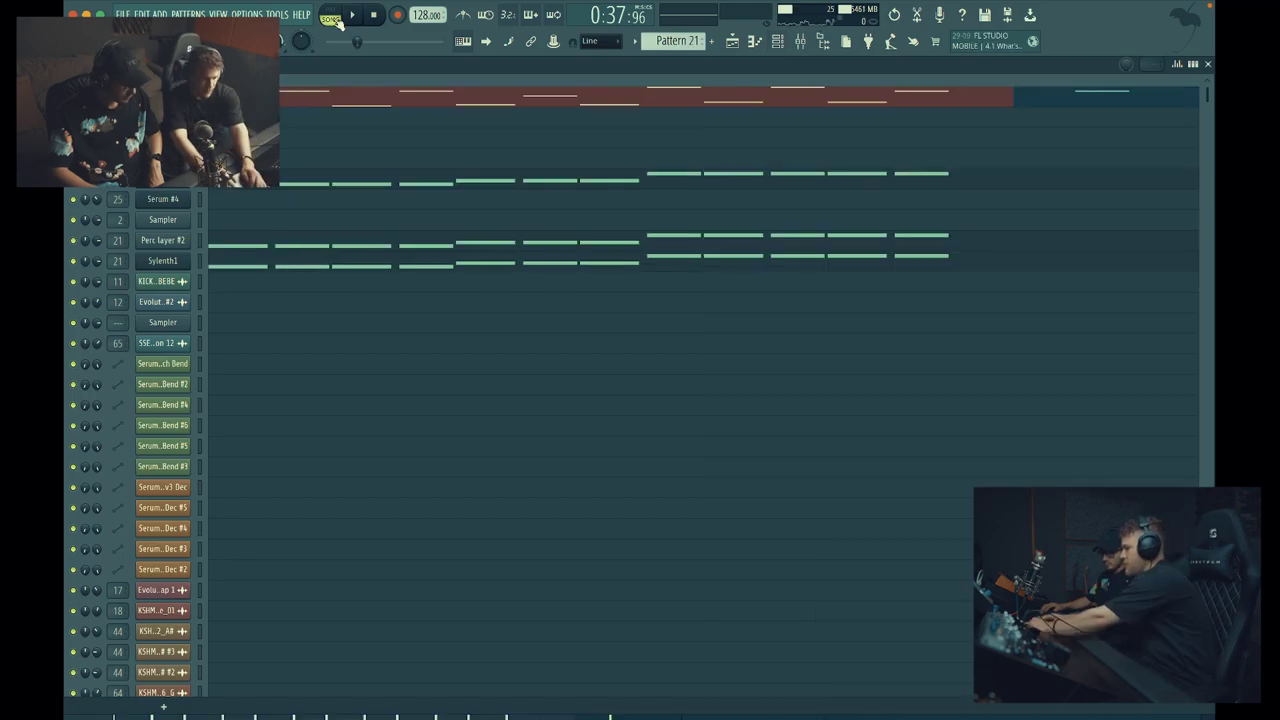
pyautogui.click(331, 12)
pyautogui.press('space')
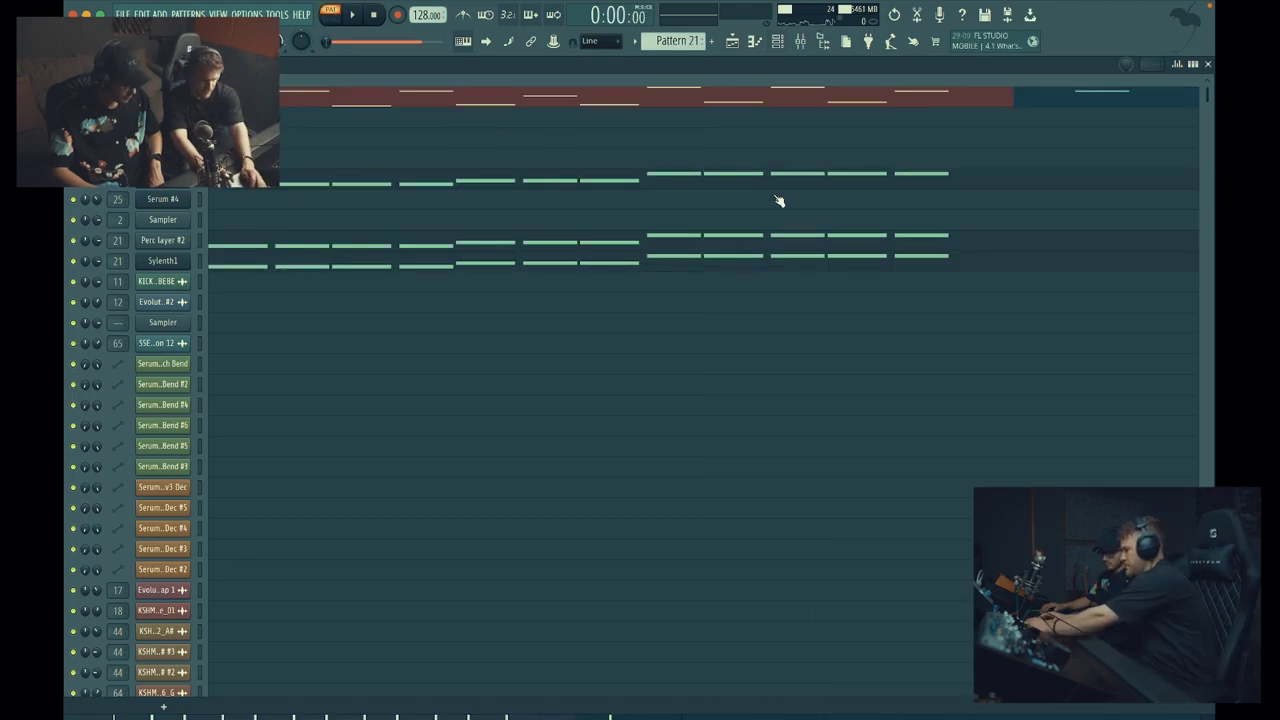
pyautogui.press('space')
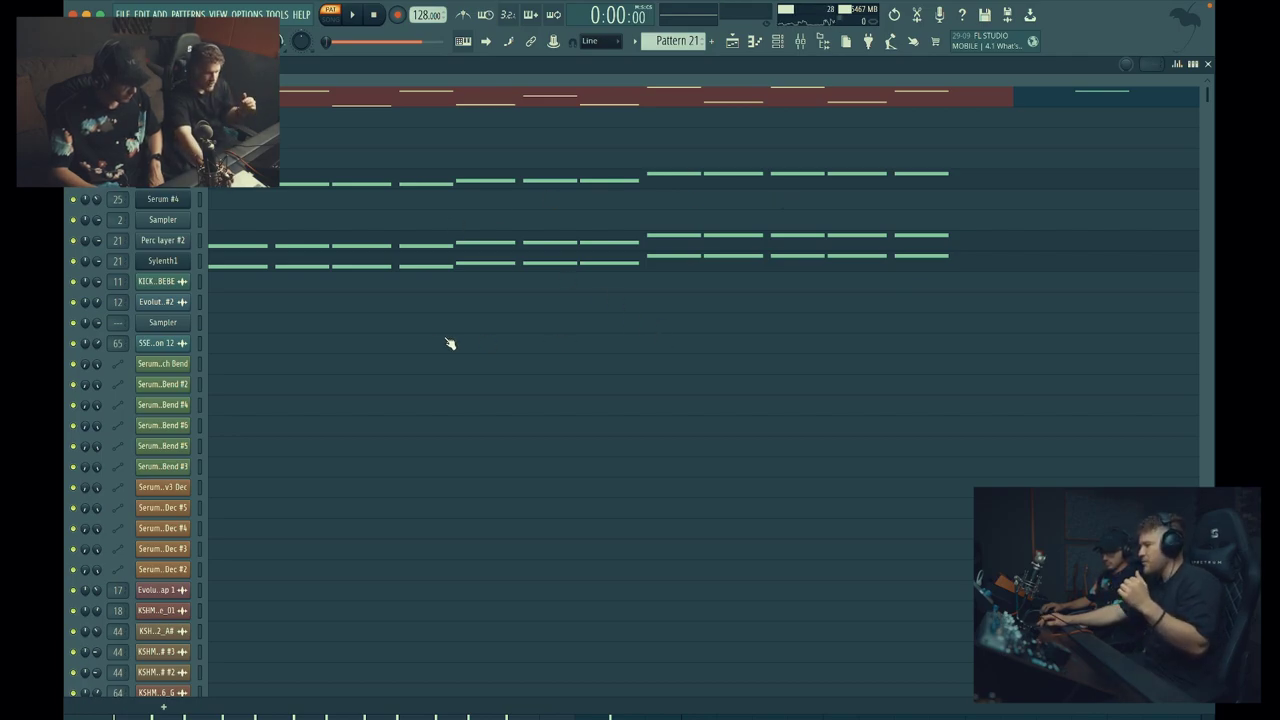
# - Select the Perc layer #2 and Sylenth1 channels in turn and audition Pattern 21 with both layers active
pyautogui.click(199, 242)
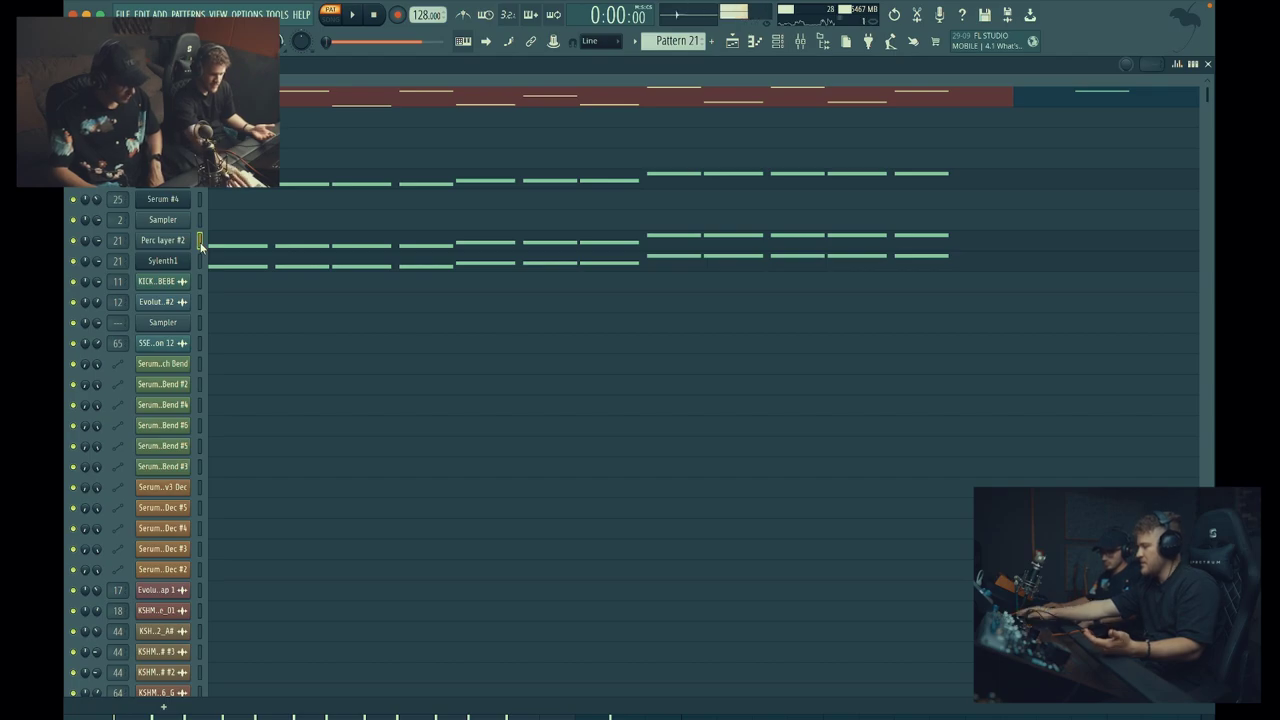
pyautogui.click(199, 260)
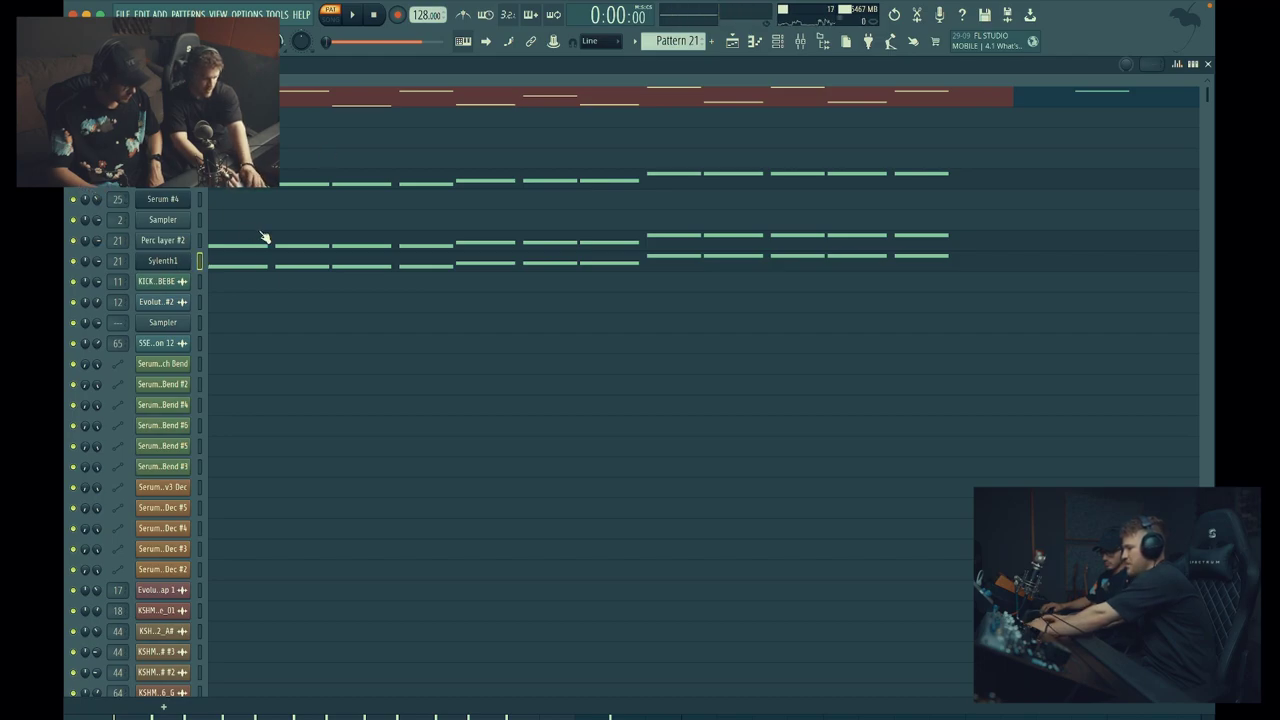
pyautogui.press('space')
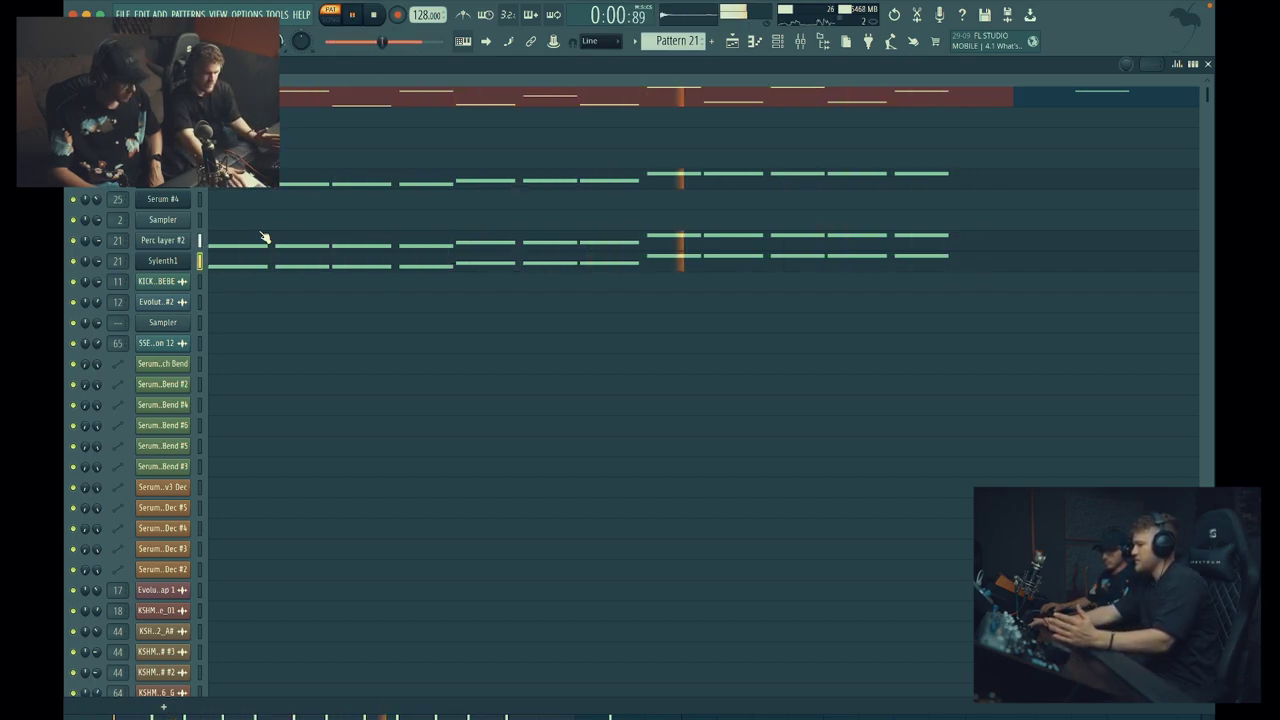
pyautogui.press('space')
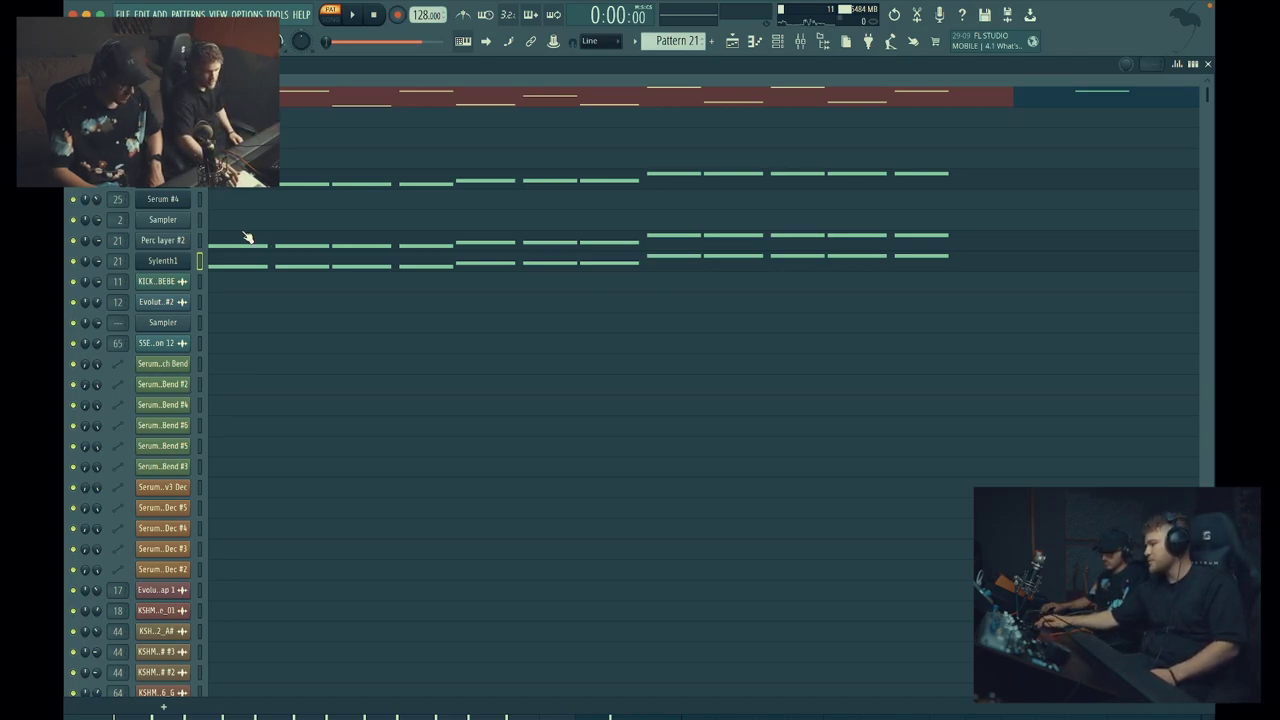
pyautogui.press('space')
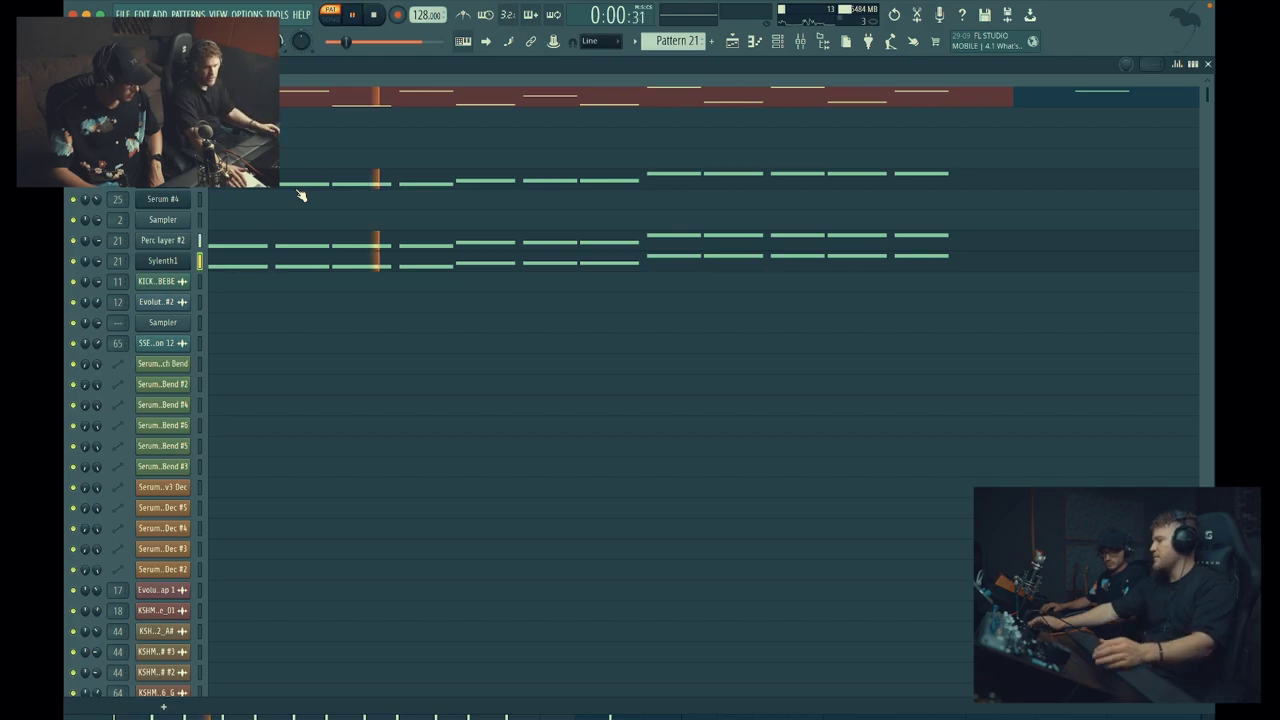
pyautogui.press('space')
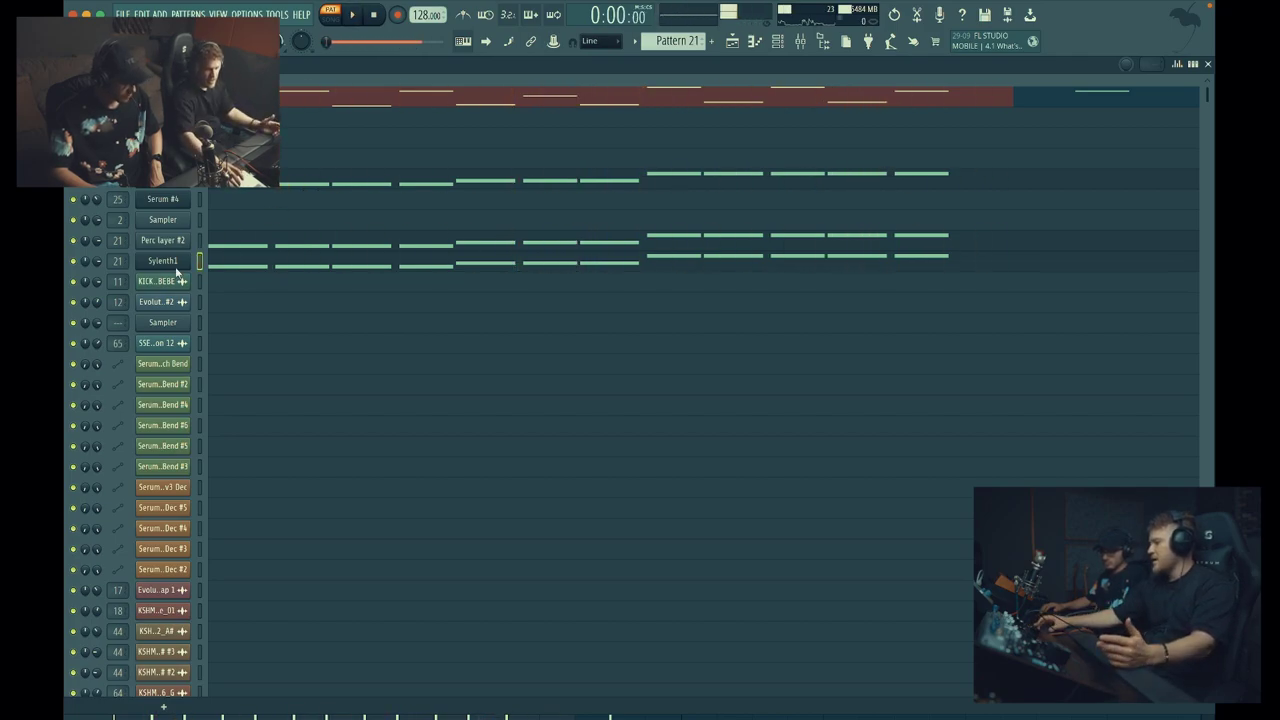
# - Mute the Perc layer #2 and Sylenth1 channels and audition Pattern 21 without them
pyautogui.click(74, 261)
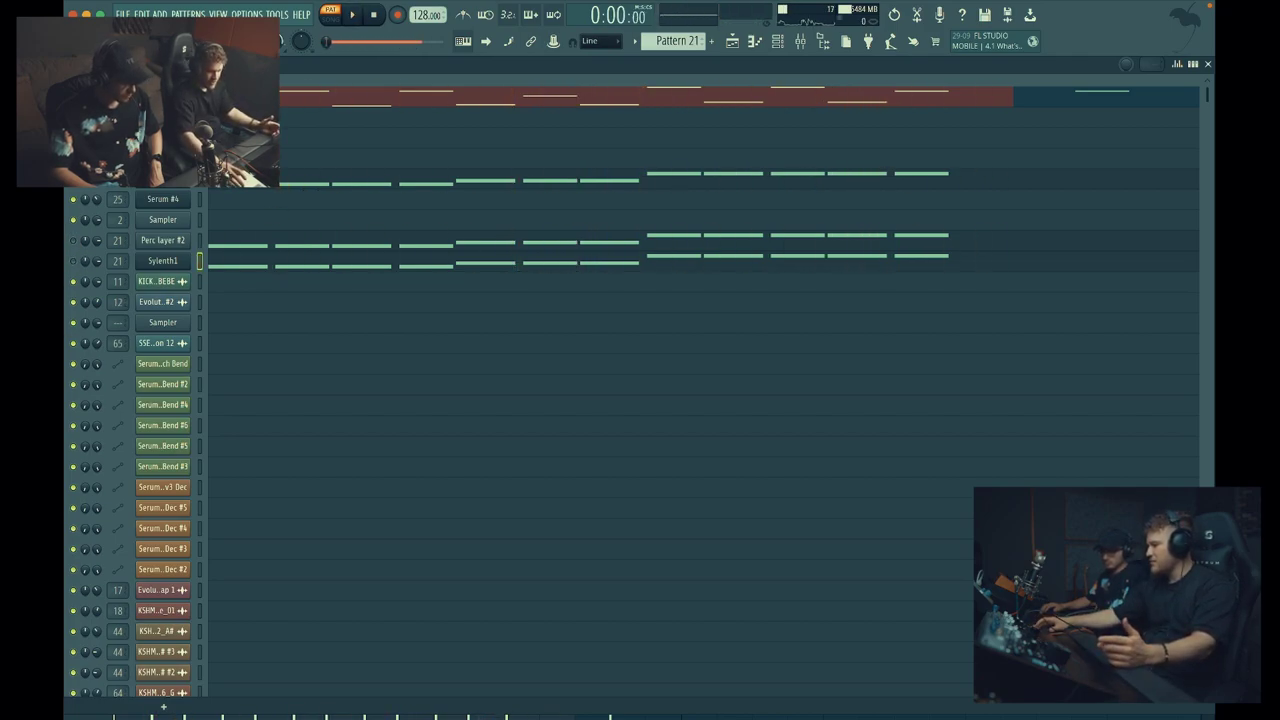
pyautogui.press('space')
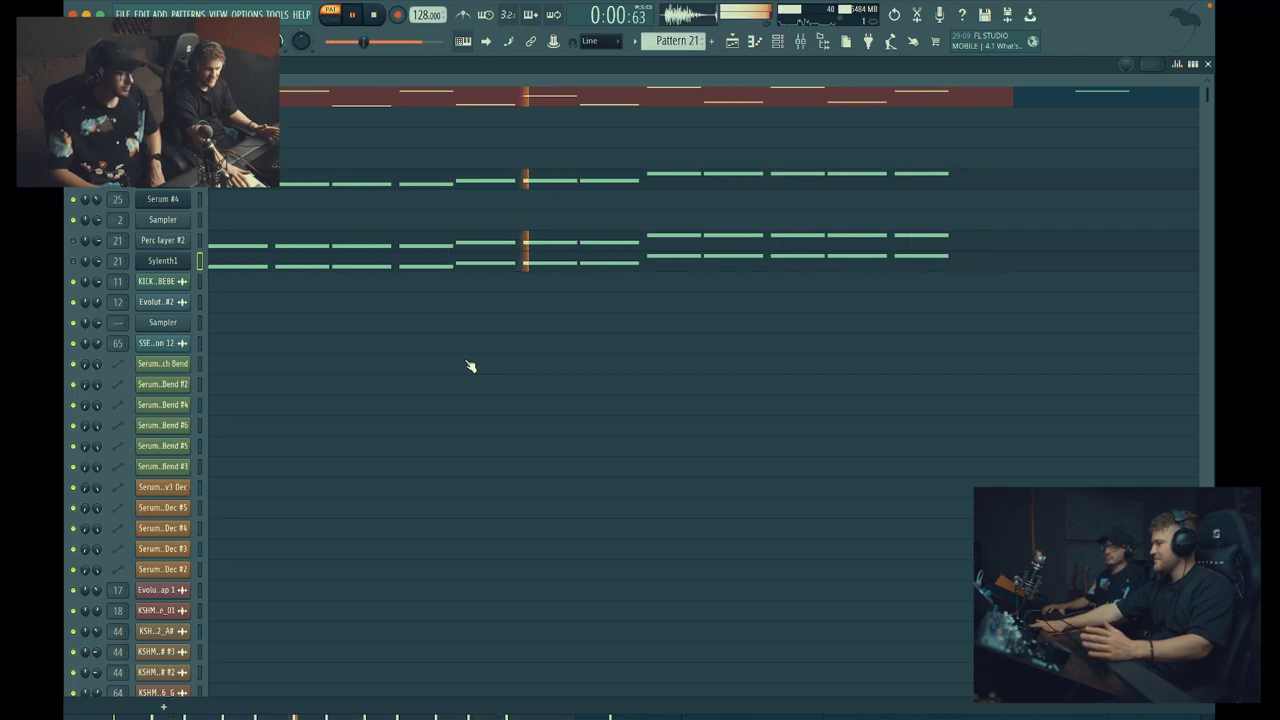
pyautogui.press('space')
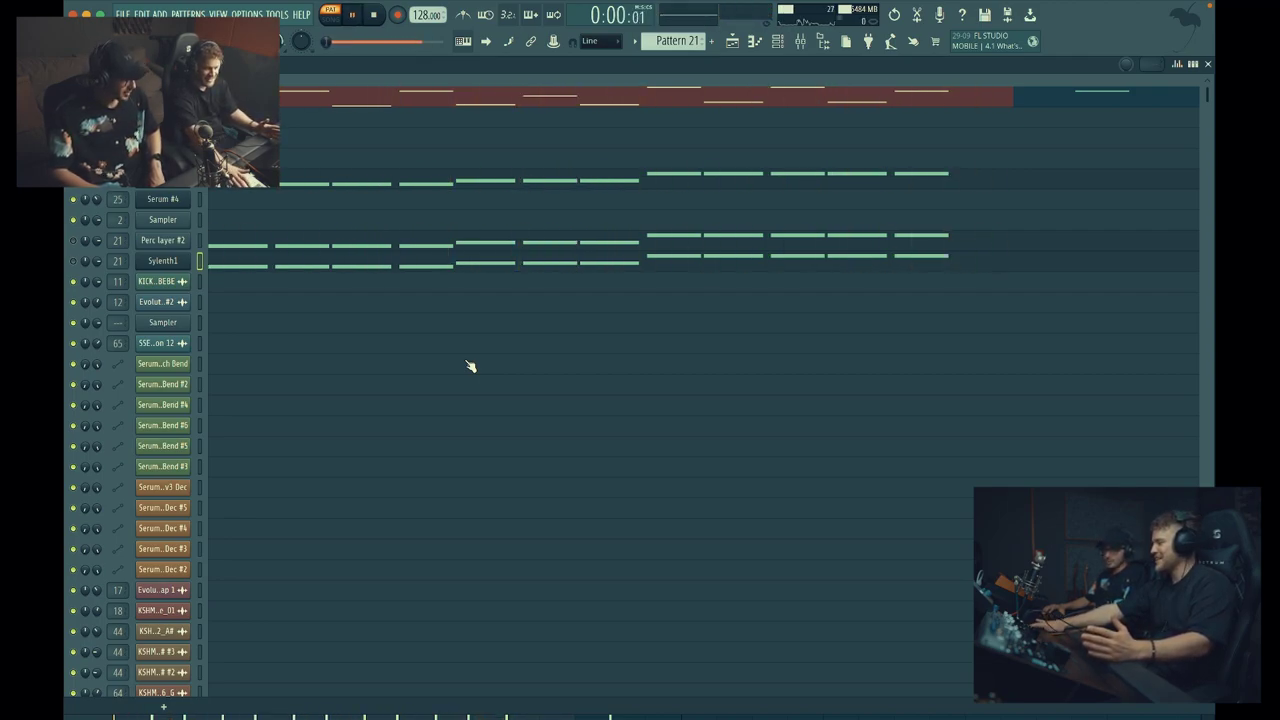
pyautogui.press('space')
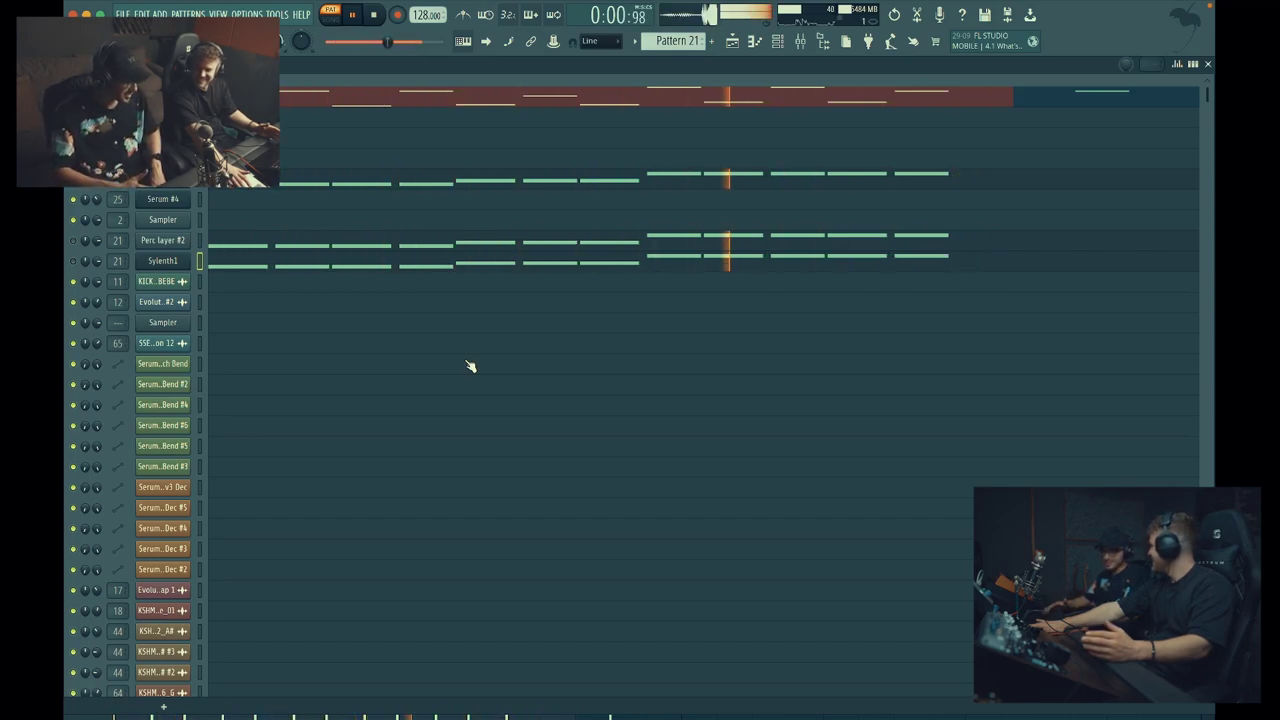
pyautogui.press('space')
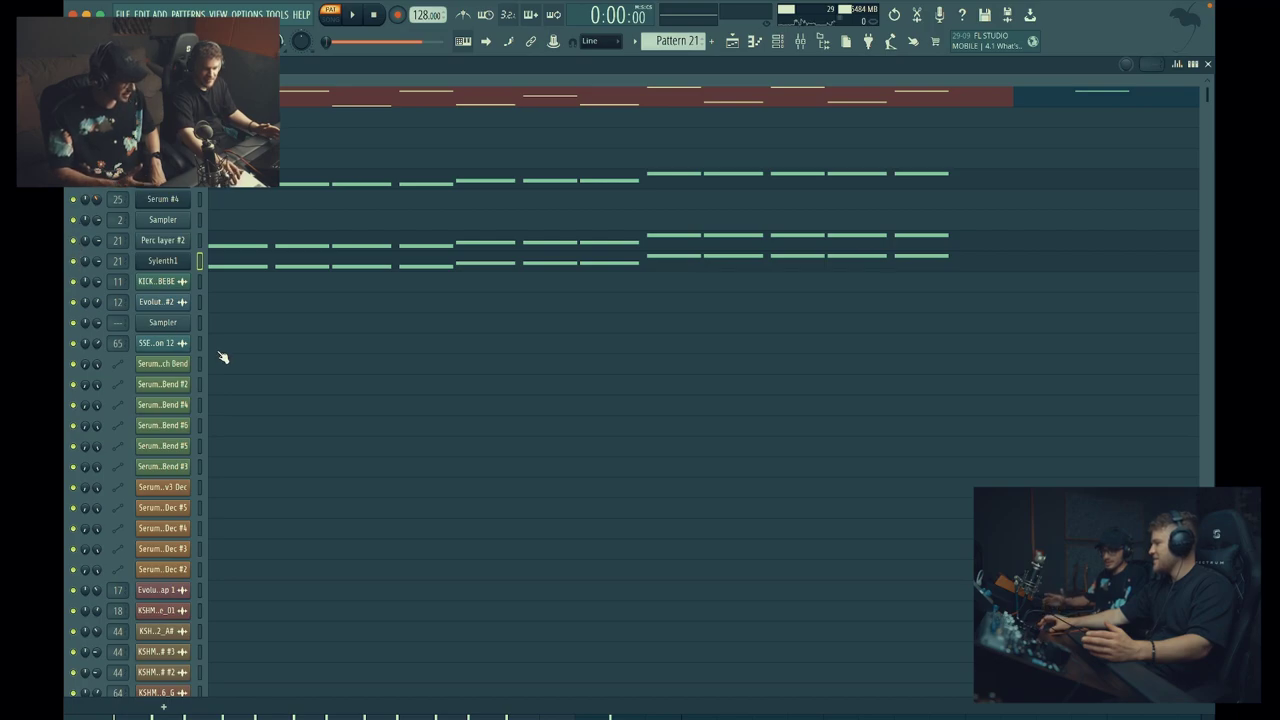
# - Audition Pattern 21 again with the Perc layer #2 and Sylenth1 channels unmuted for comparison
pyautogui.press('space')
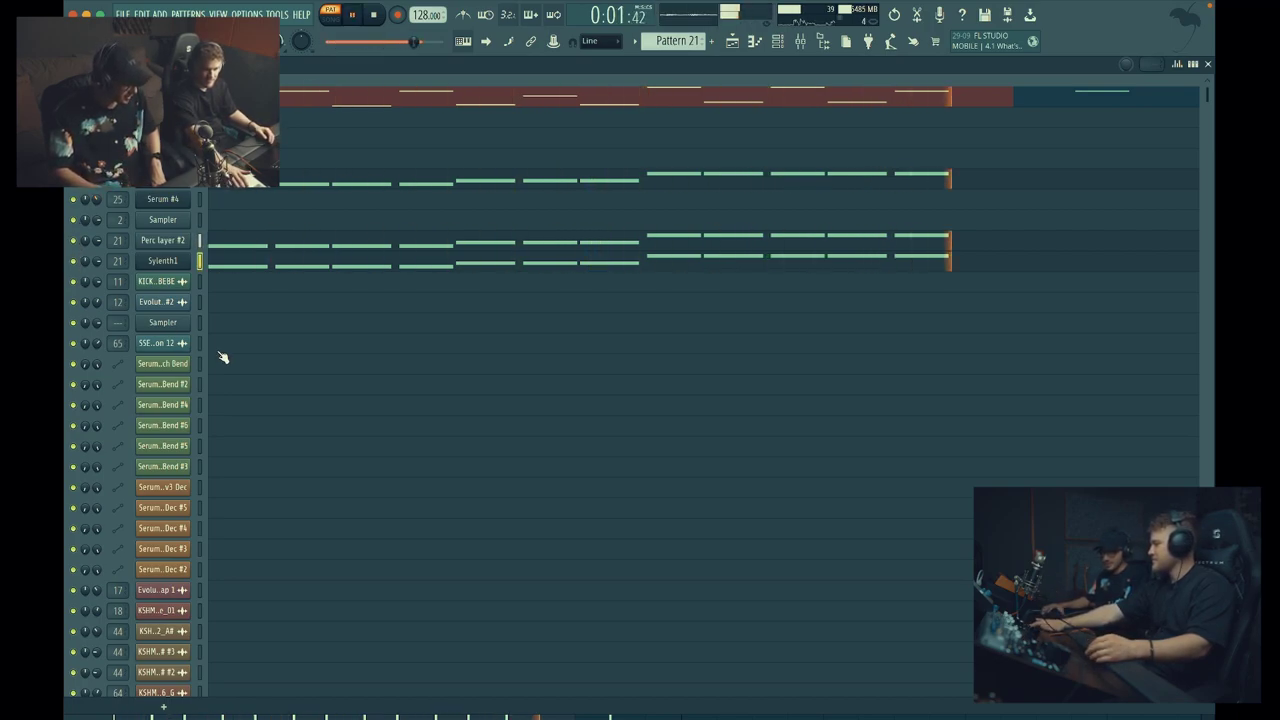
pyautogui.press('space')
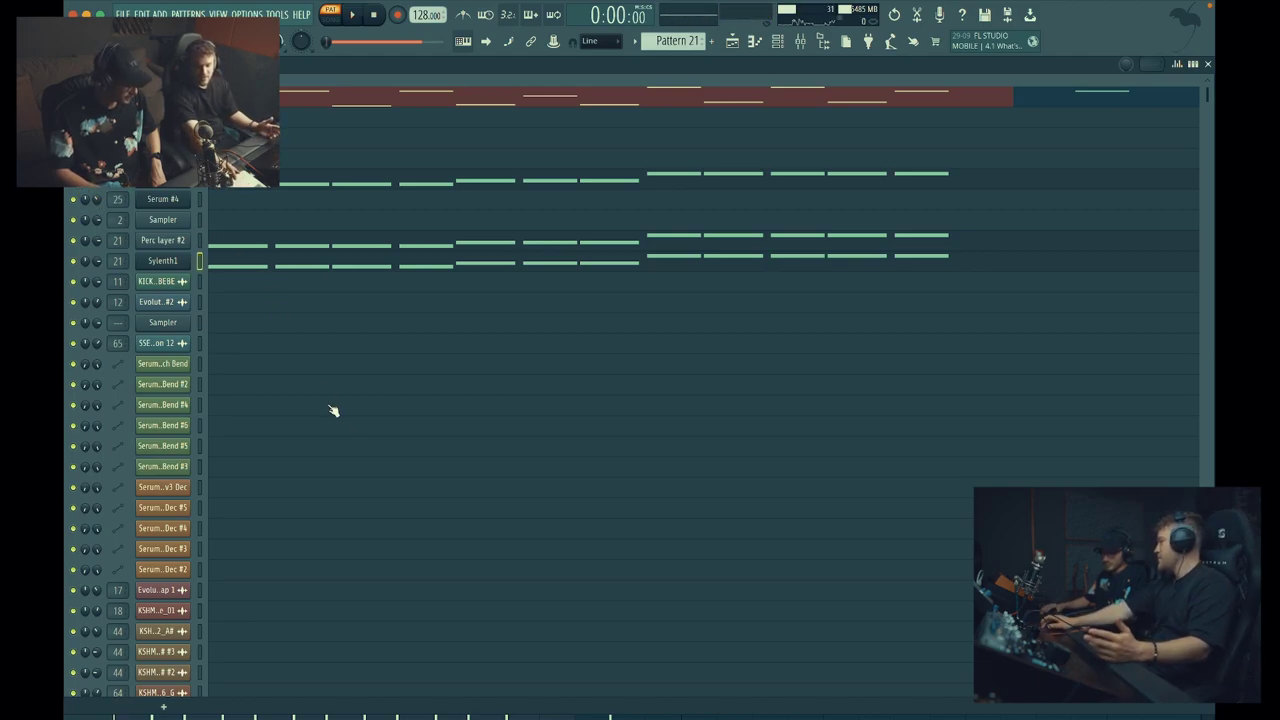
pyautogui.press('space')
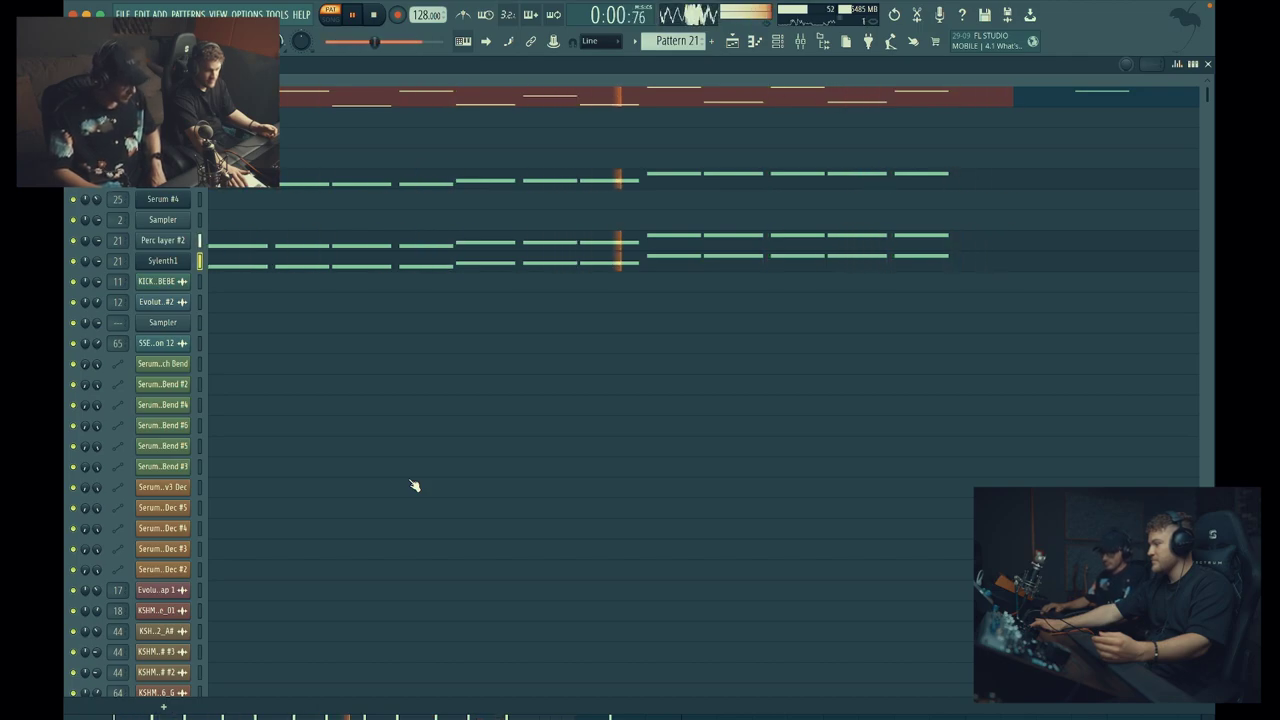
pyautogui.press('space')
# - Return to the playlist in song mode and audition the drop from bar 22 with the other tracks unmuted
pyautogui.press('F5')
pyautogui.click(542, 94)
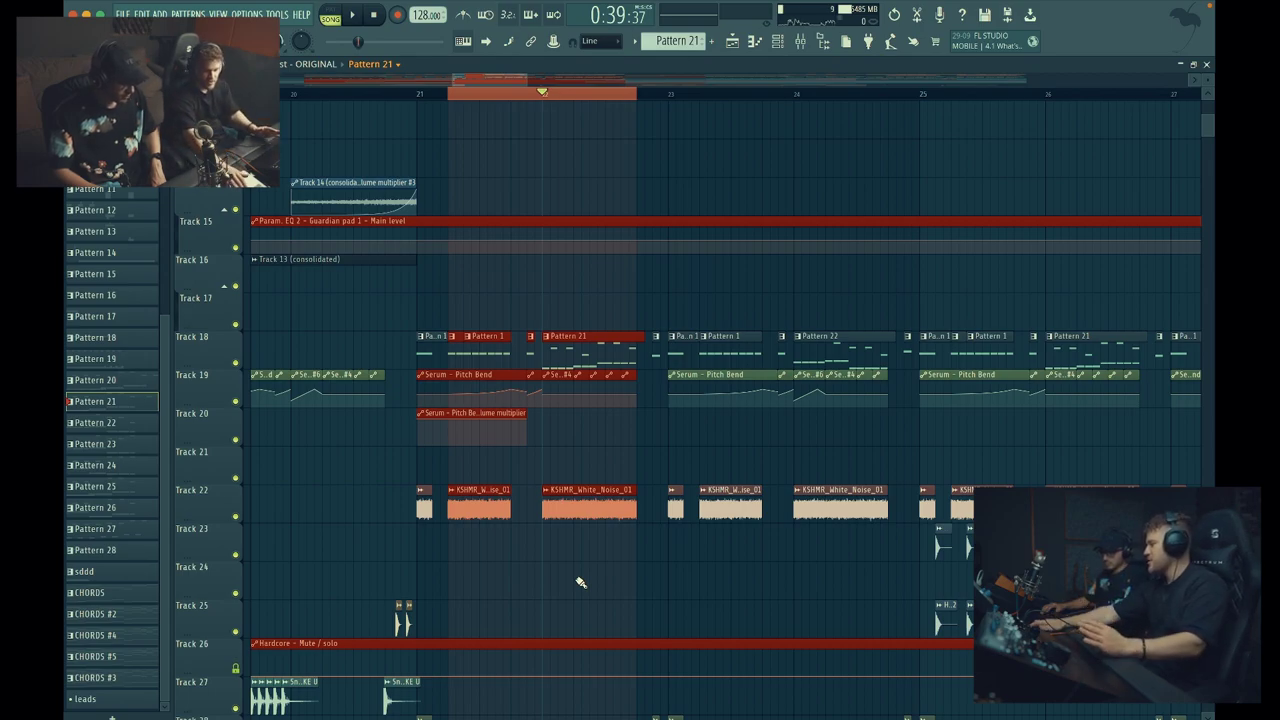
pyautogui.press('space')
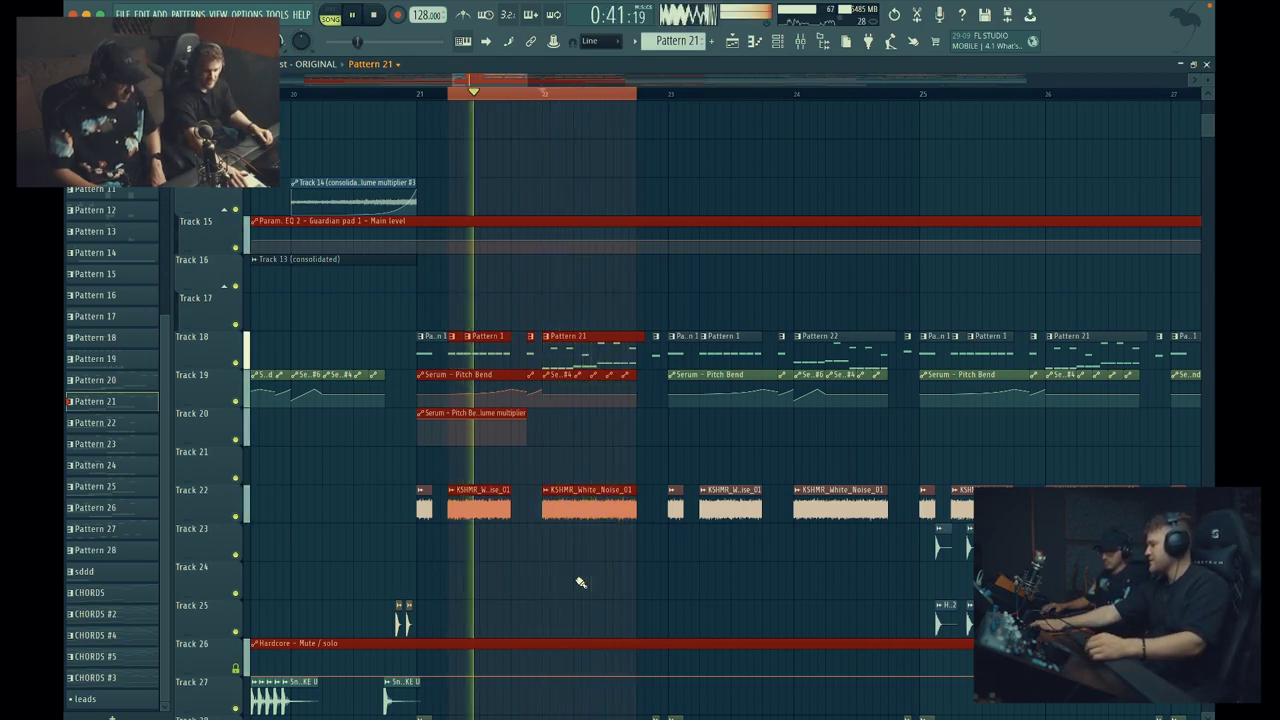
pyautogui.press('space')
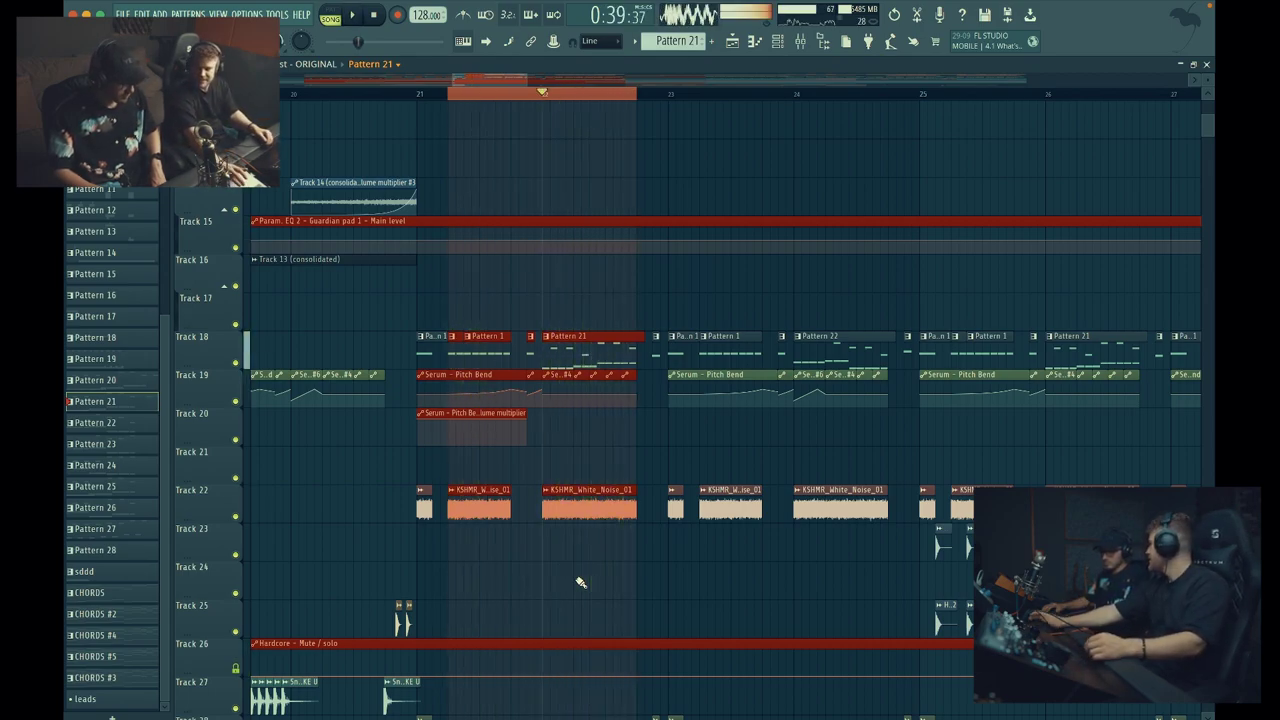
# - Clear the playlist time selection and audition the drop from late in bar 23
pyautogui.rightClick(517, 99)
pyautogui.scroll(-3, 588, 242)
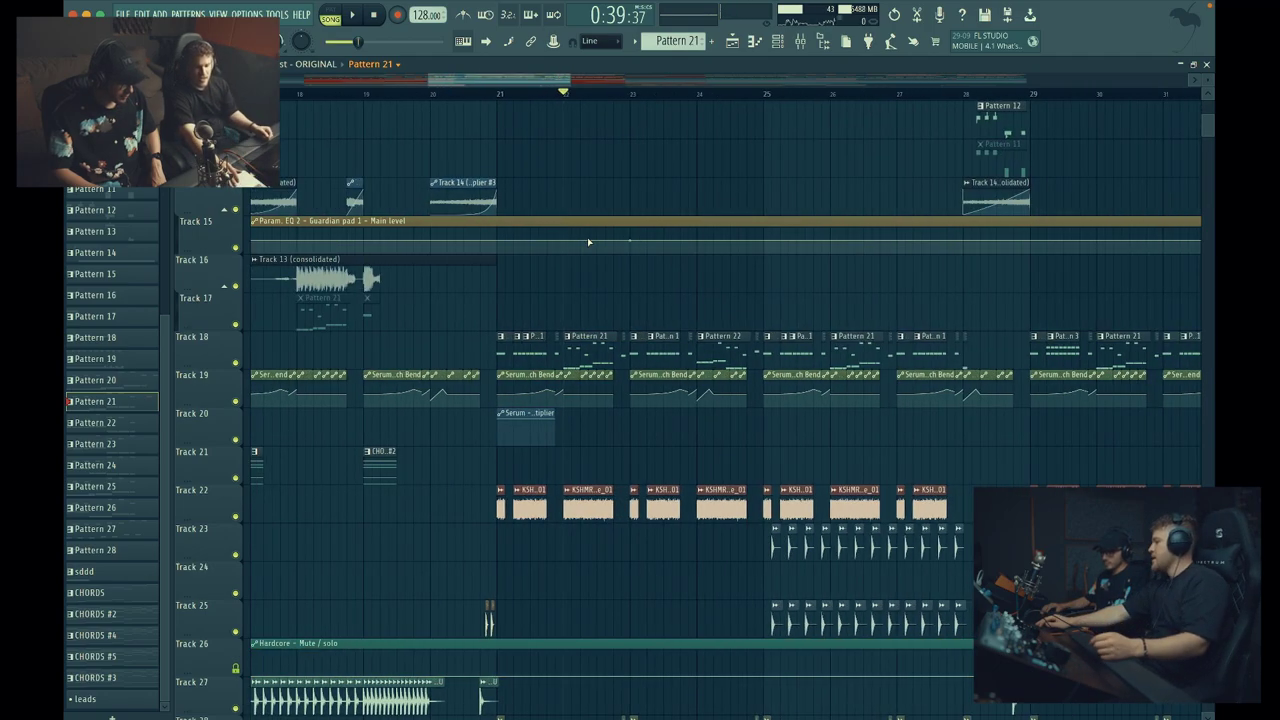
pyautogui.hscroll(2, 588, 242)
pyautogui.scroll(1, 588, 242)
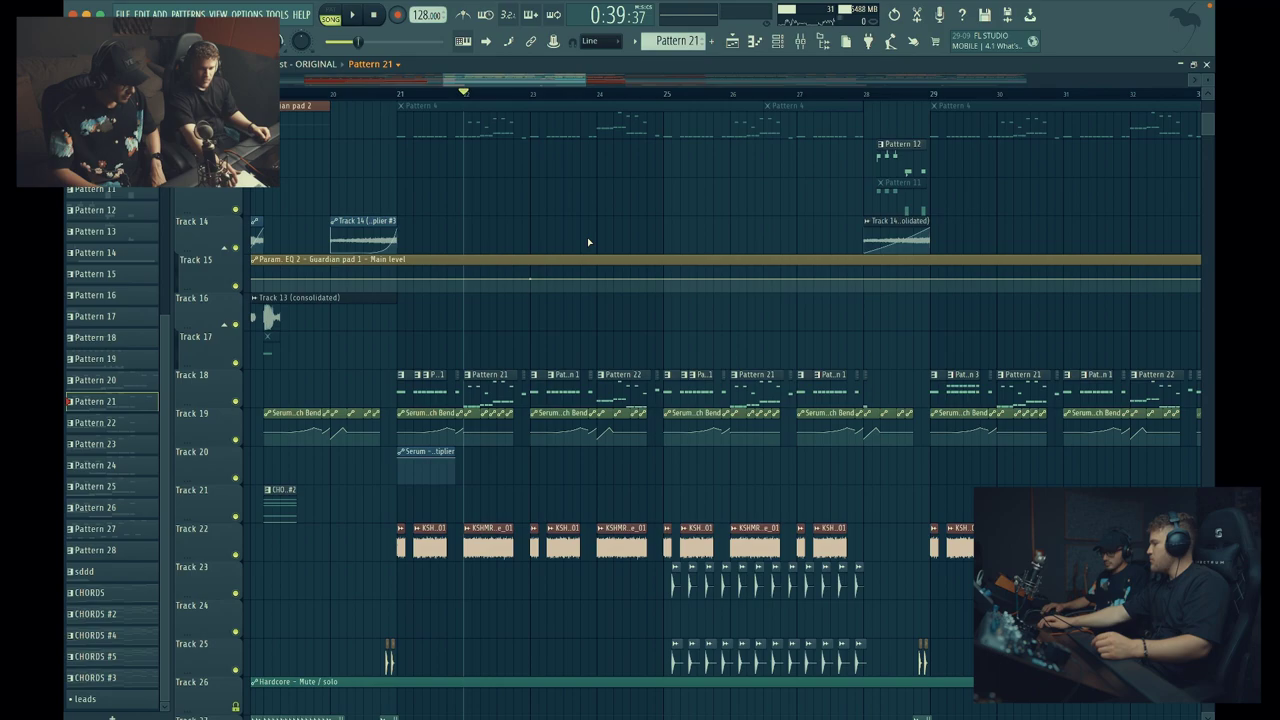
pyautogui.scroll(-2, 588, 242)
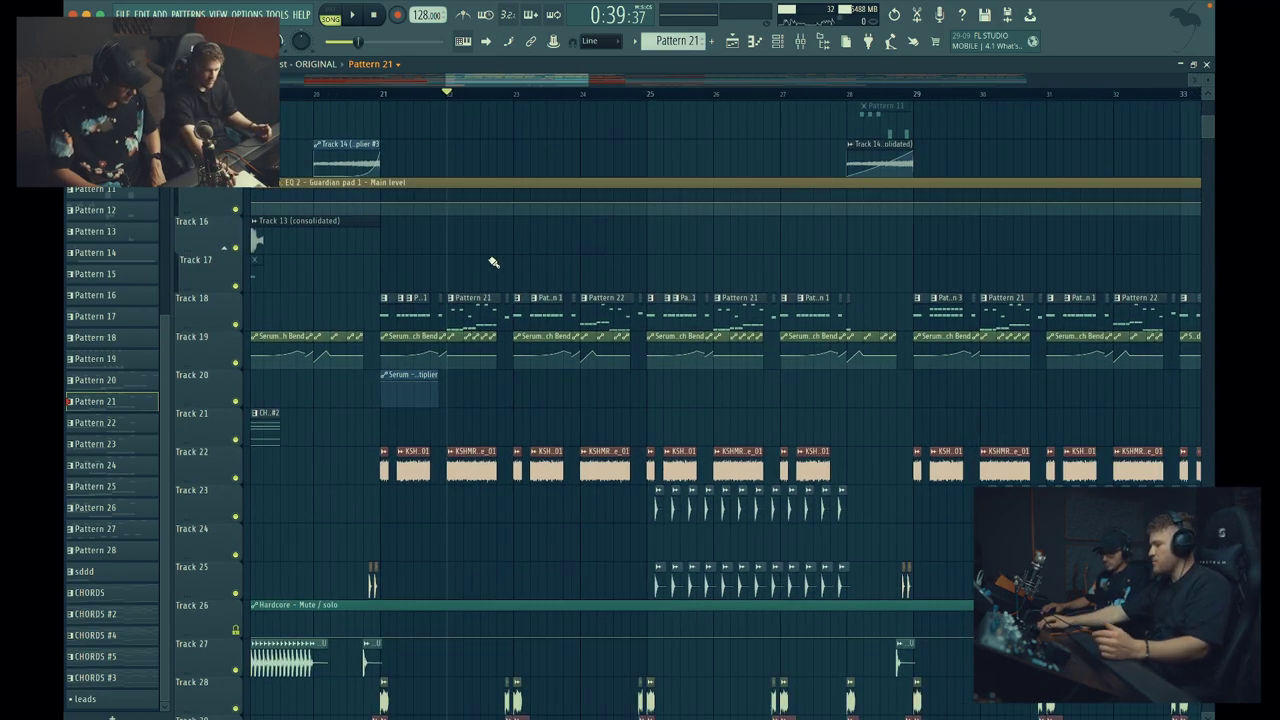
pyautogui.scroll(4, 493, 262)
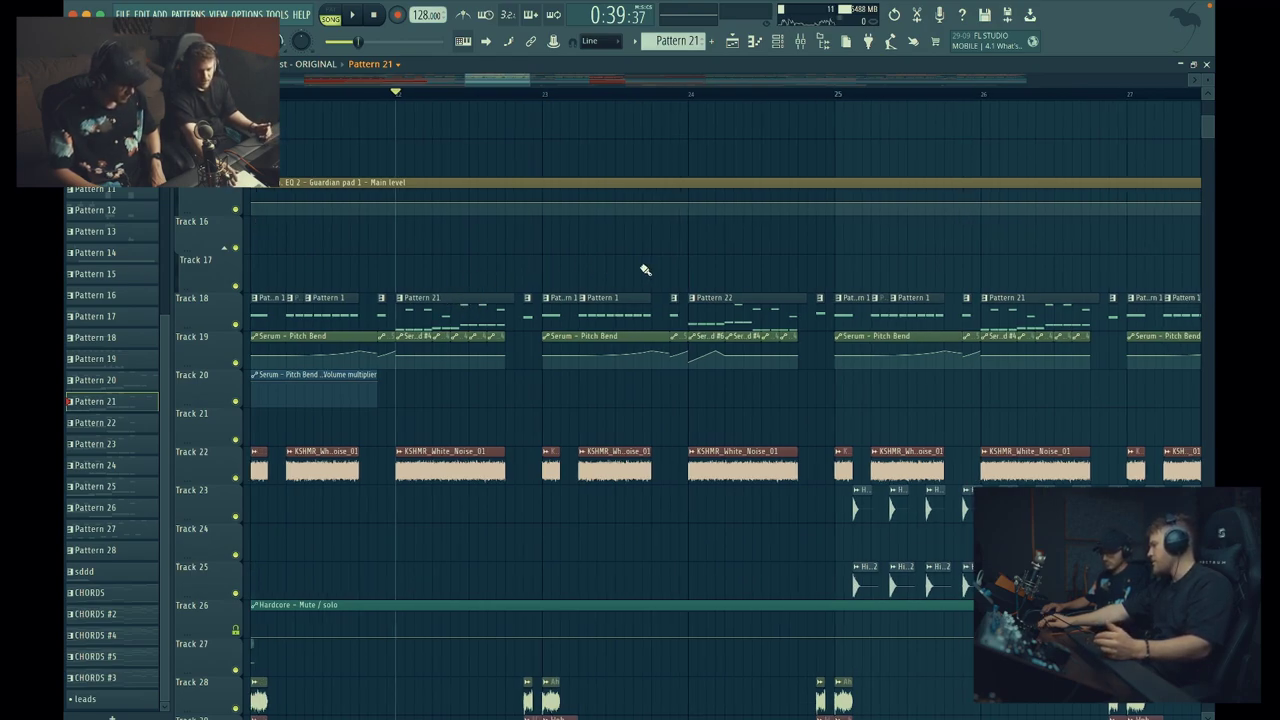
pyautogui.hscroll(-1, 645, 270)
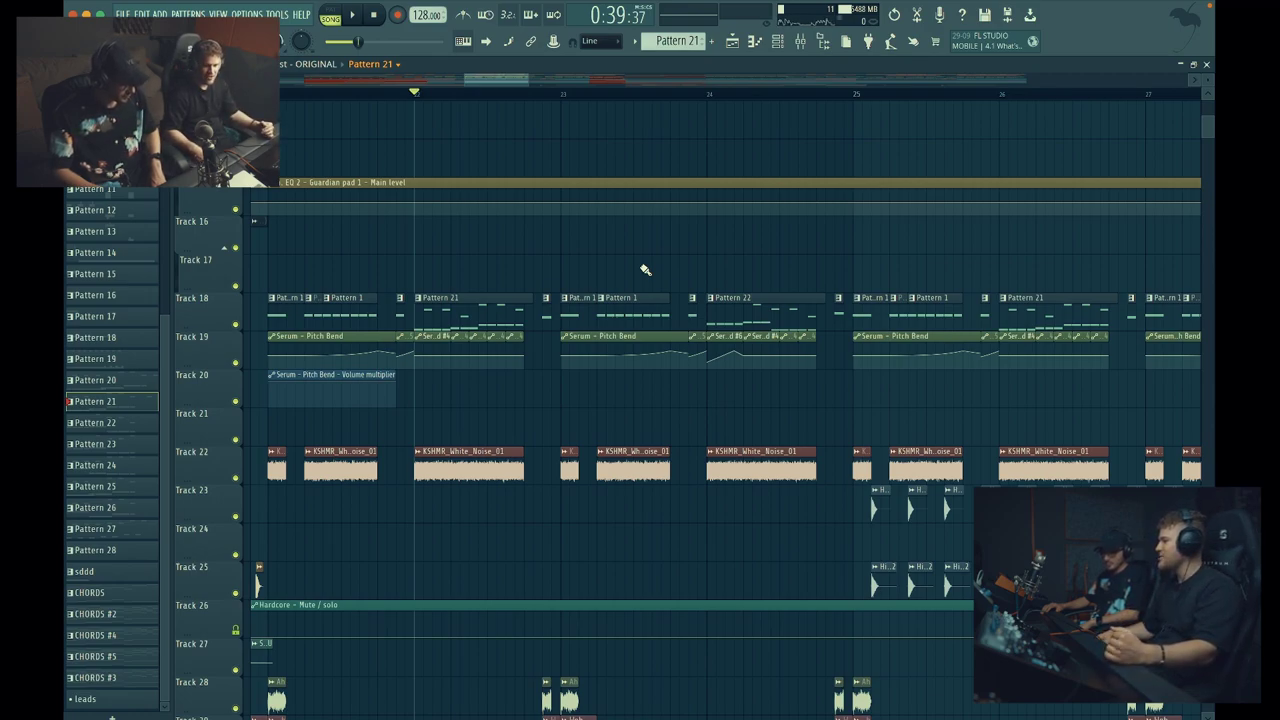
pyautogui.click(677, 94)
pyautogui.press('space')
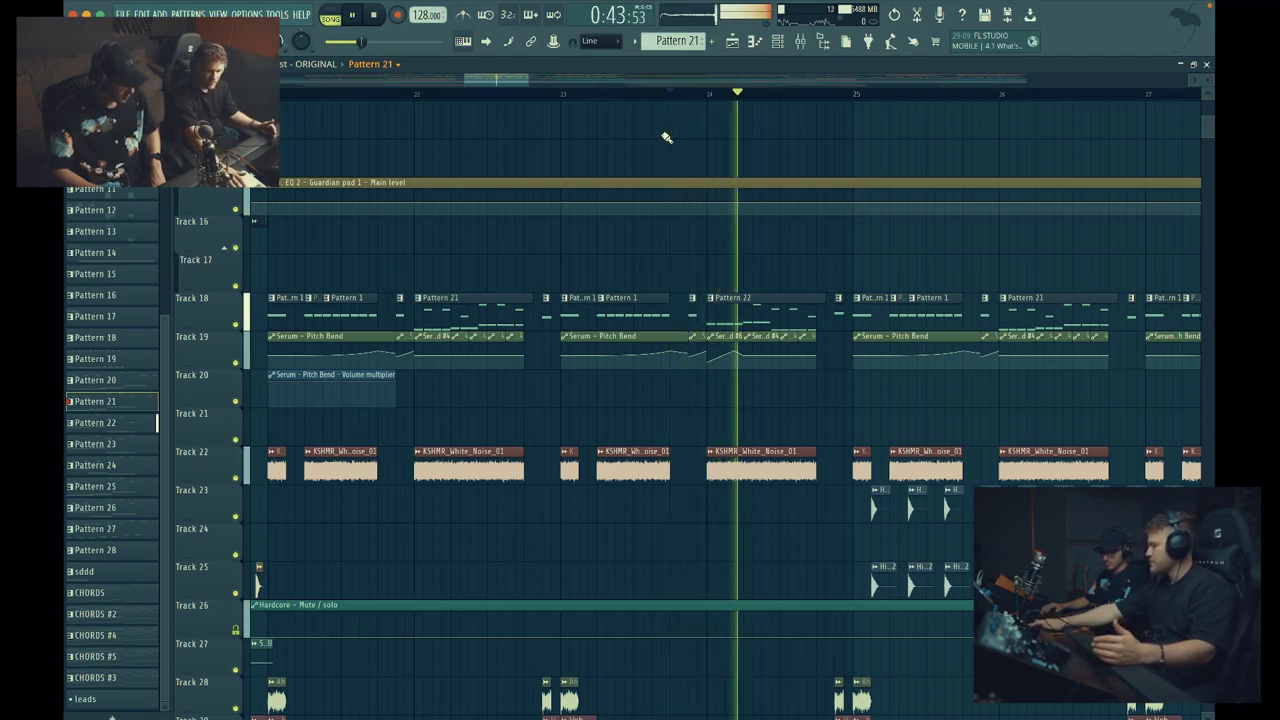
# - Stop playback and audition the start of the drop from bar 21
pyautogui.press('space')
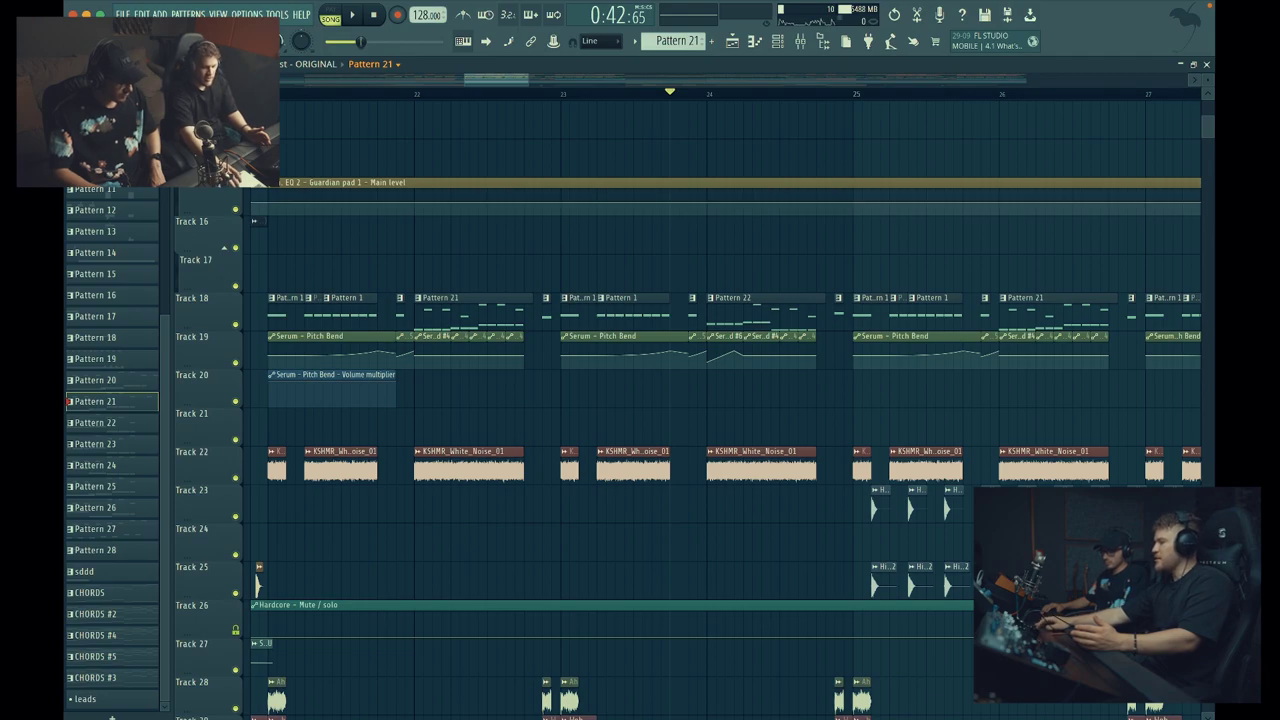
pyautogui.press('space')
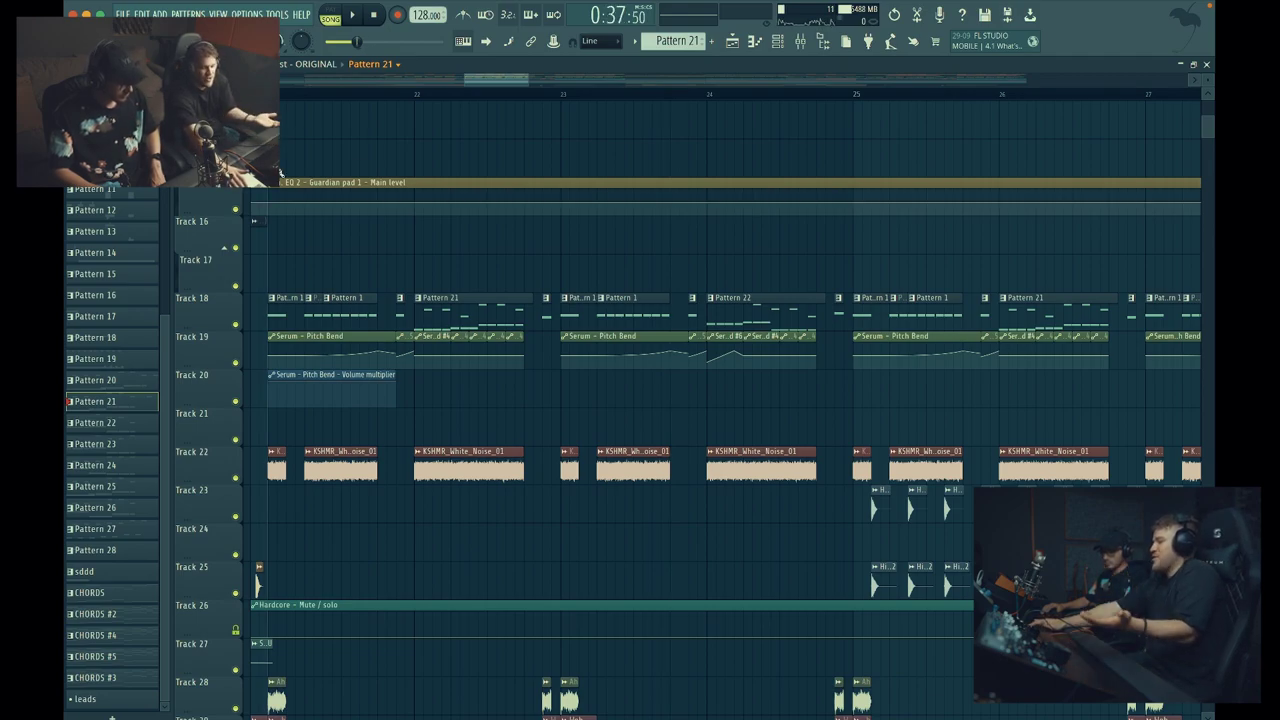
pyautogui.press('space')
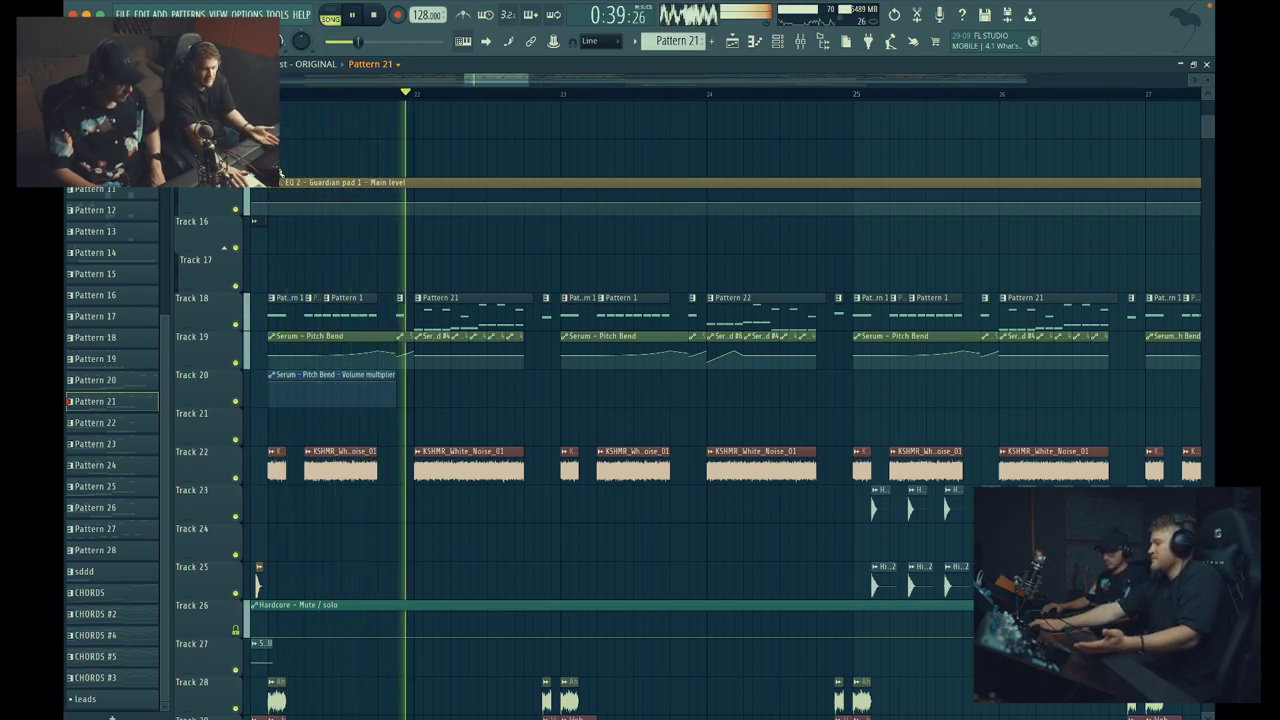
pyautogui.press('space')
# - Audition the drop's bass phrases separately, starting from bar 22 and from bar 23
pyautogui.click(416, 93)
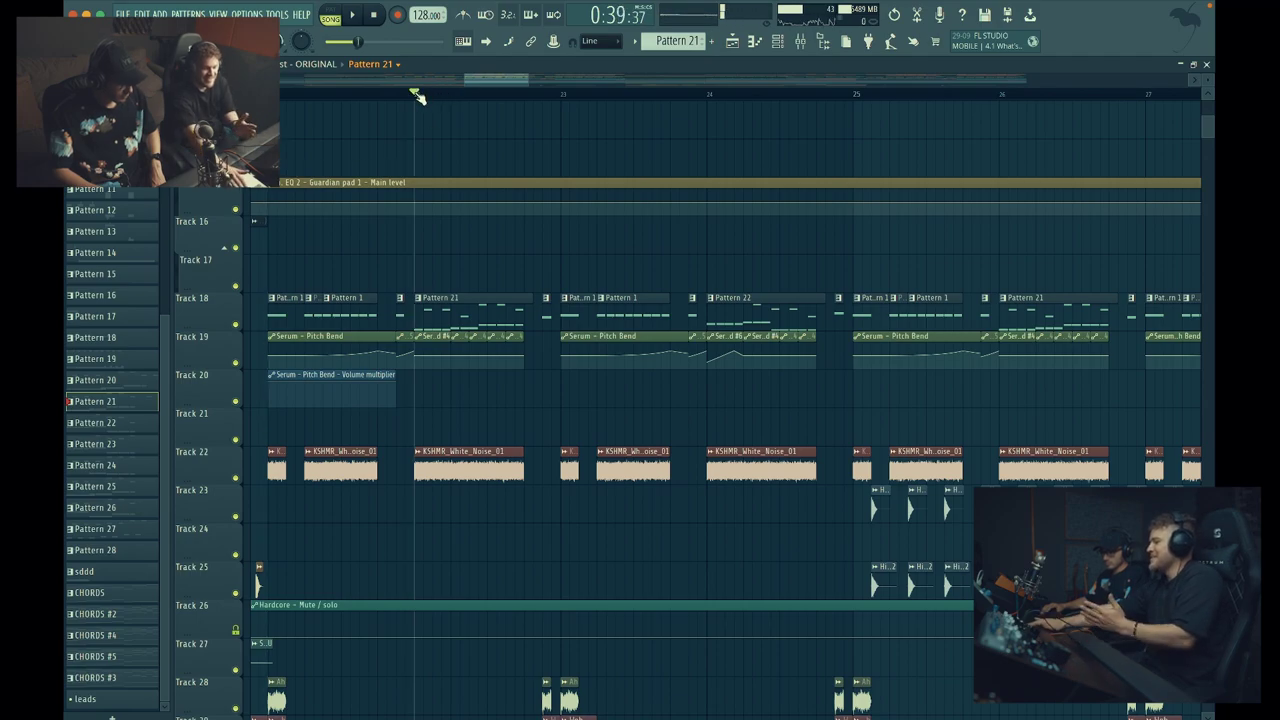
pyautogui.press('space')
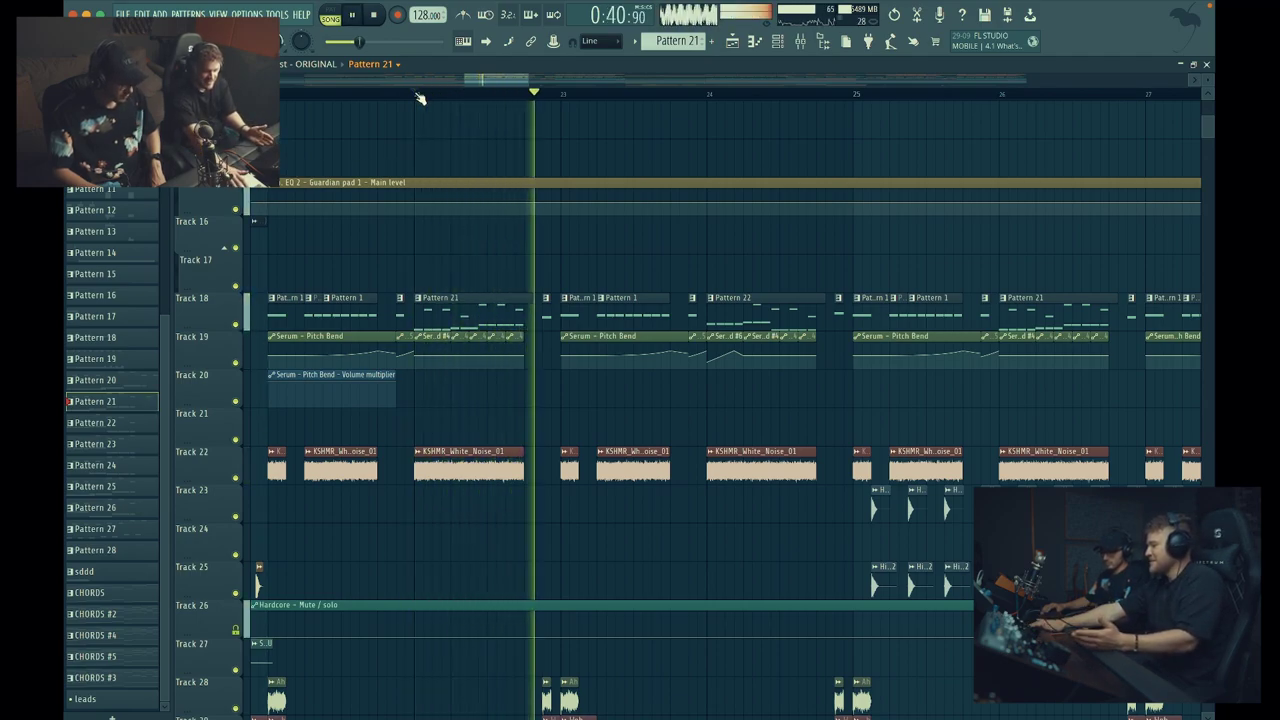
pyautogui.press('space')
pyautogui.click(561, 94)
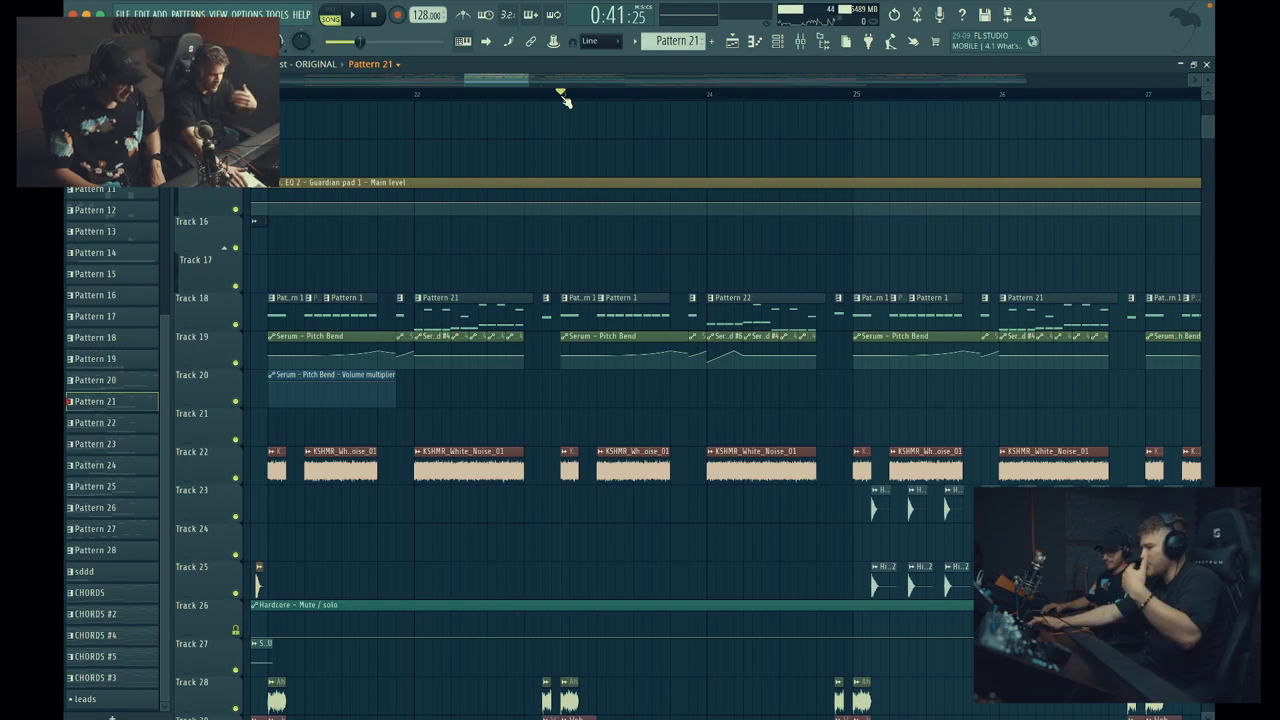
pyautogui.press('space')
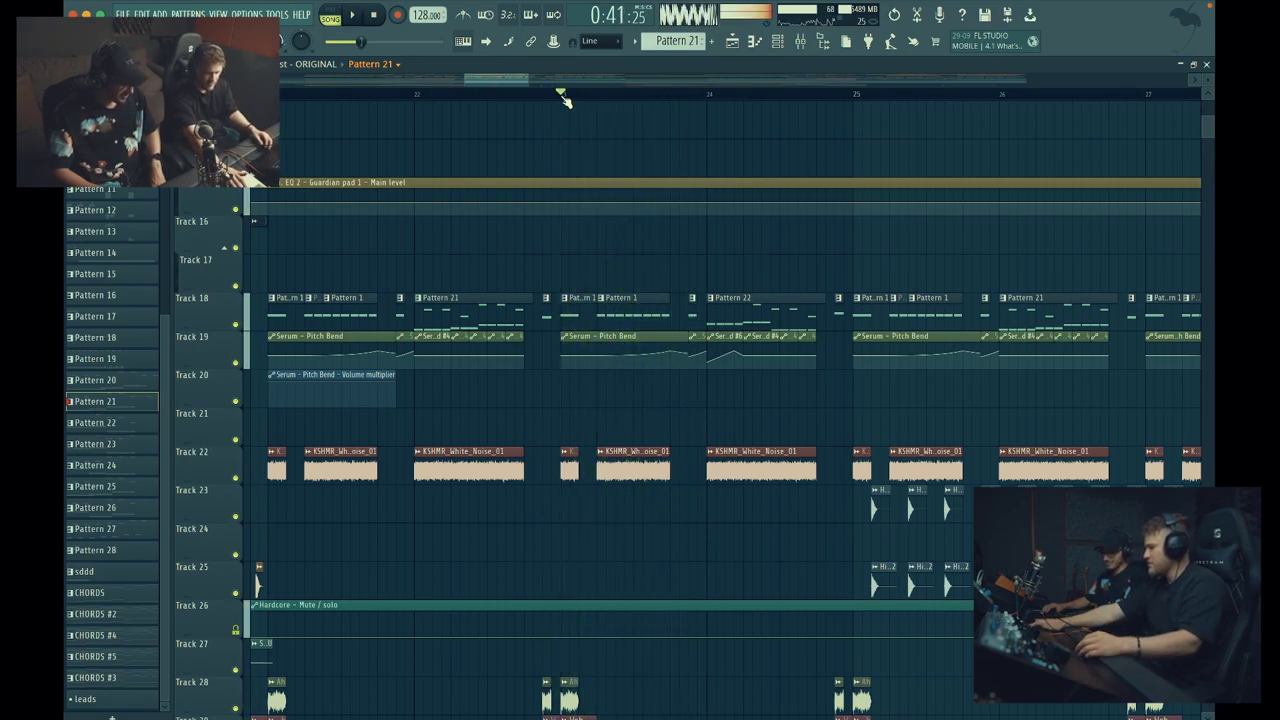
pyautogui.press('space')
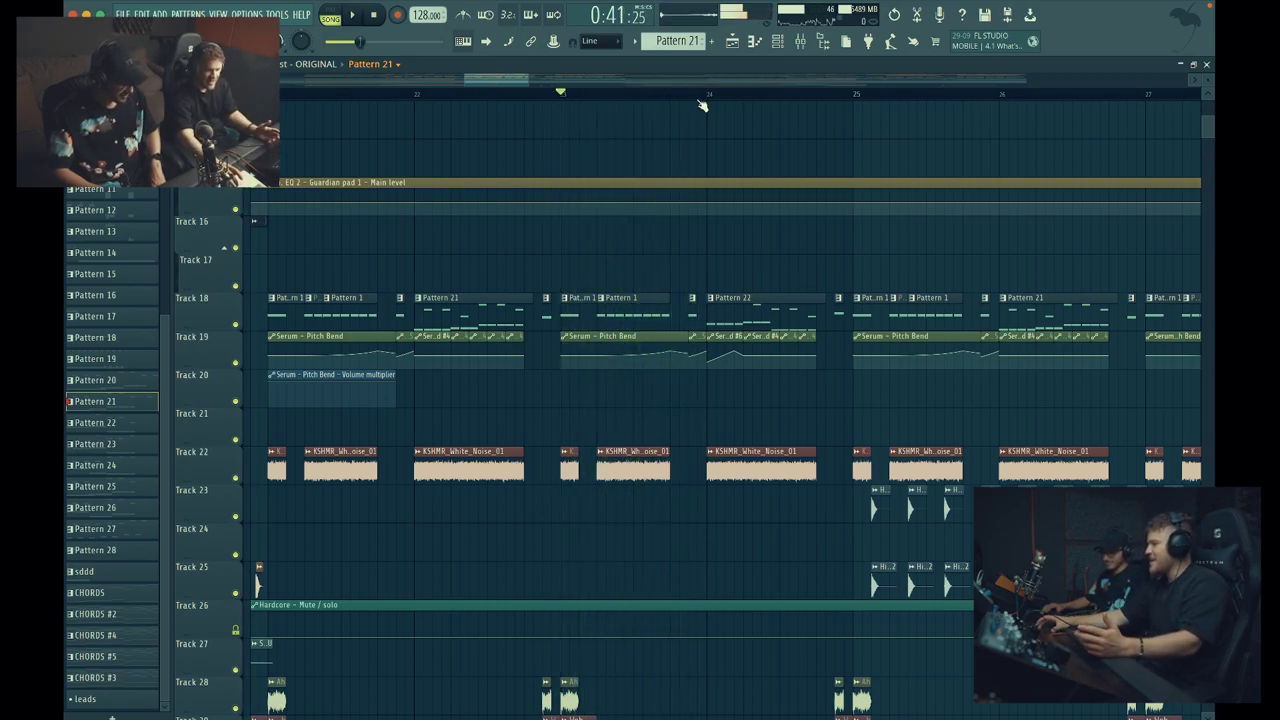
# - Audition the Pattern 22 bass phrase from bar 24, playing it repeatedly
pyautogui.click(714, 94)
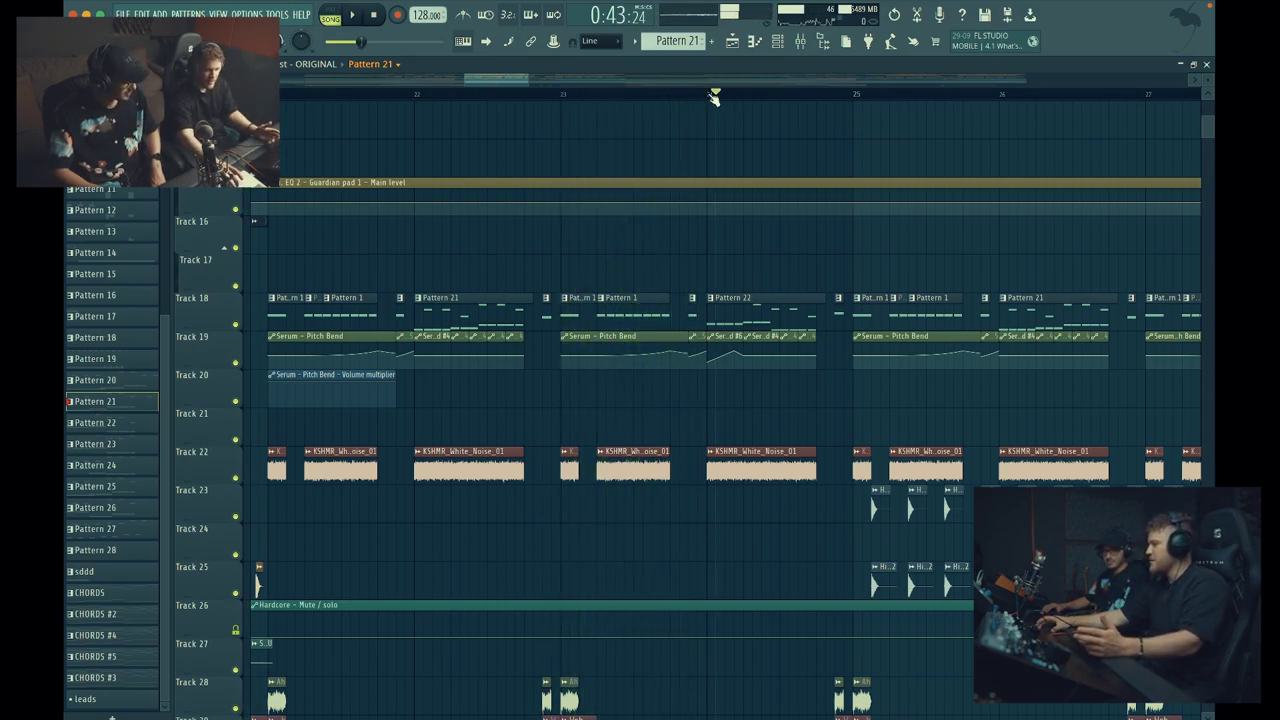
pyautogui.press('space')
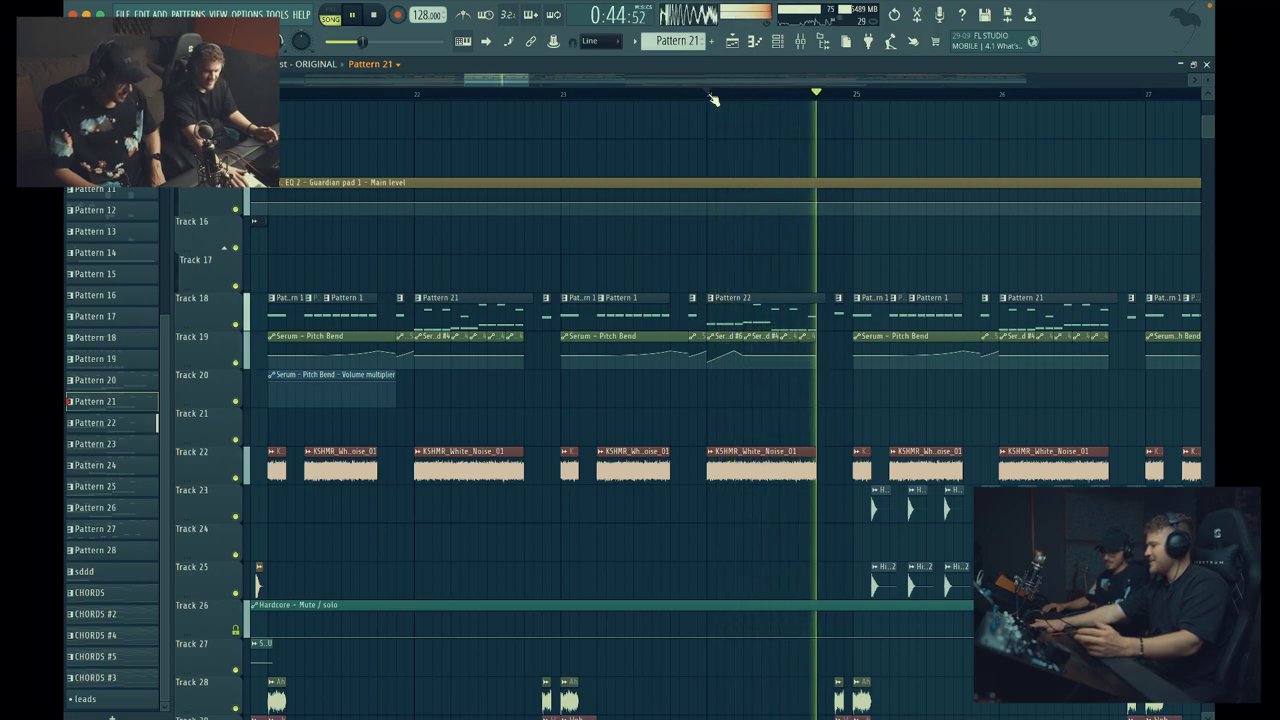
pyautogui.press('space')
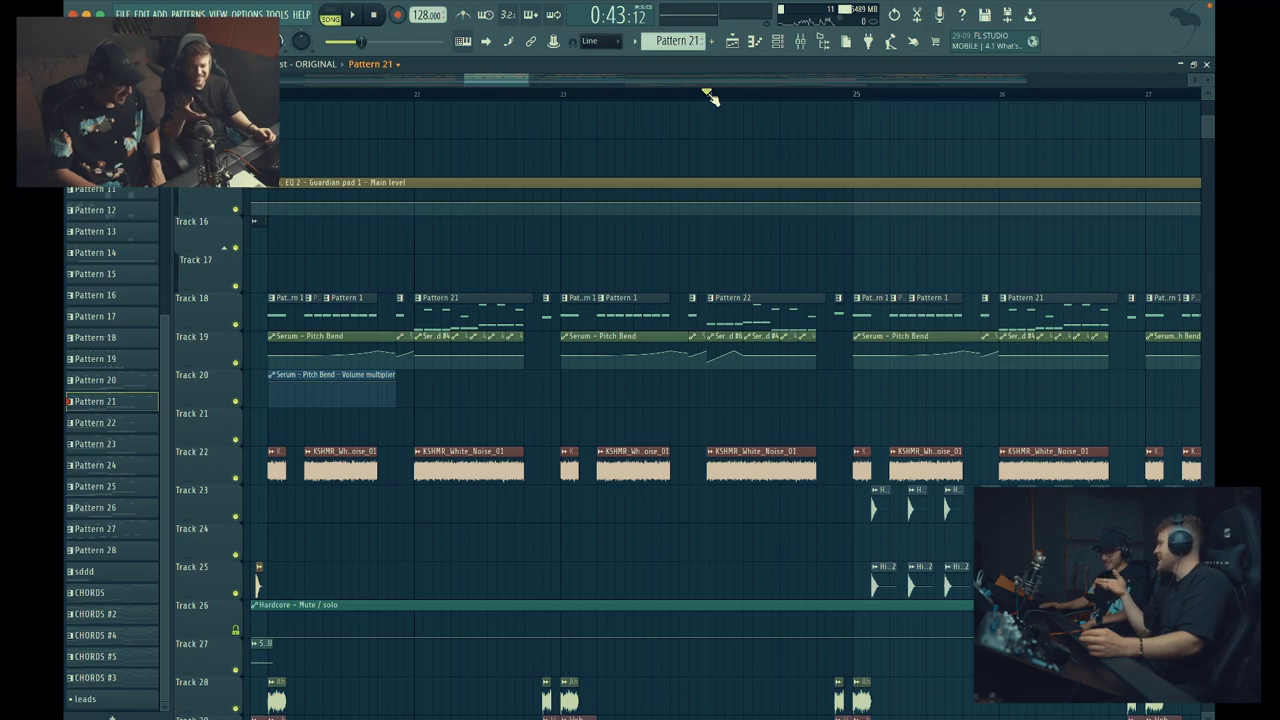
pyautogui.press('space')
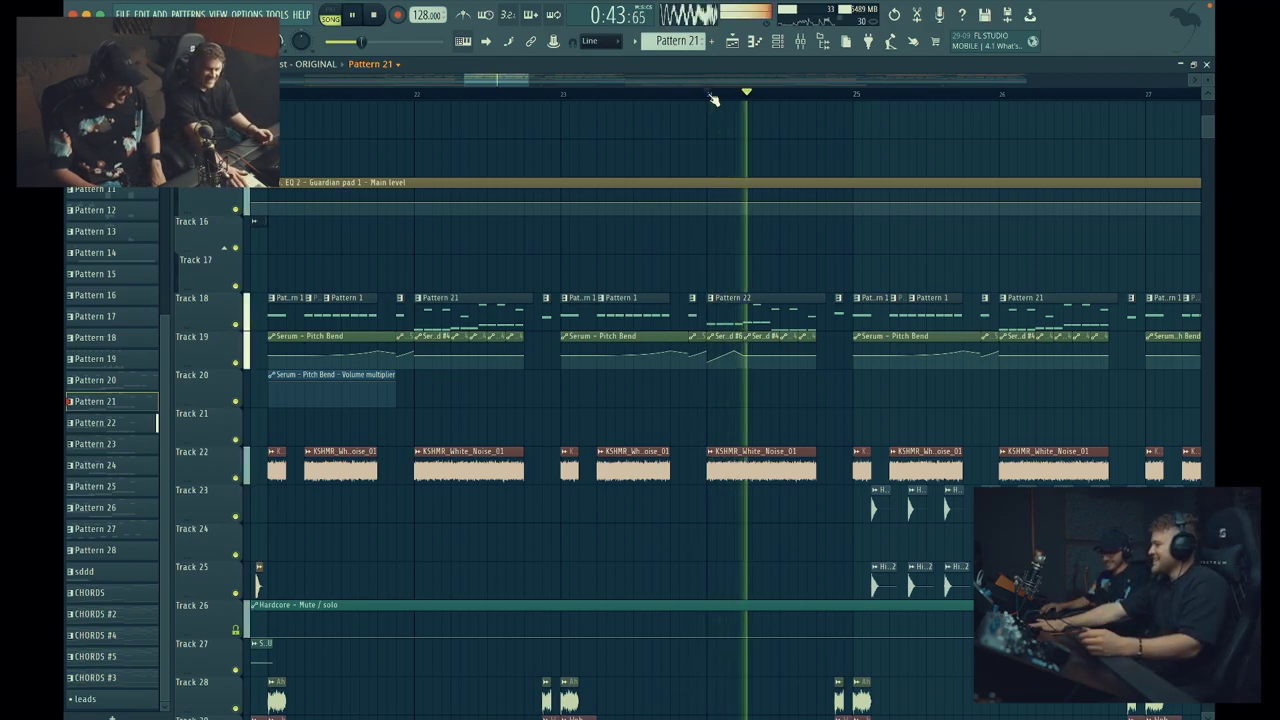
pyautogui.press('space')
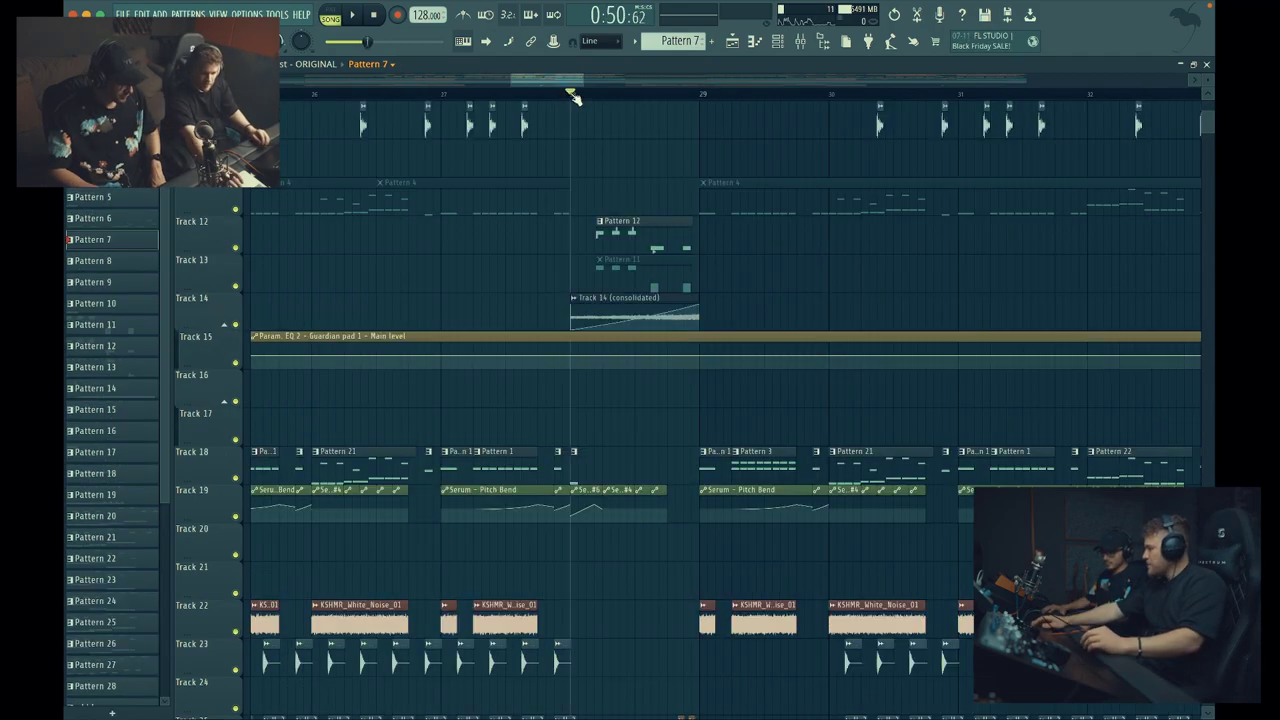
# - Audition the transition from bar 27 into the Pattern 12 fill at bar 28
pyautogui.click(443, 94)
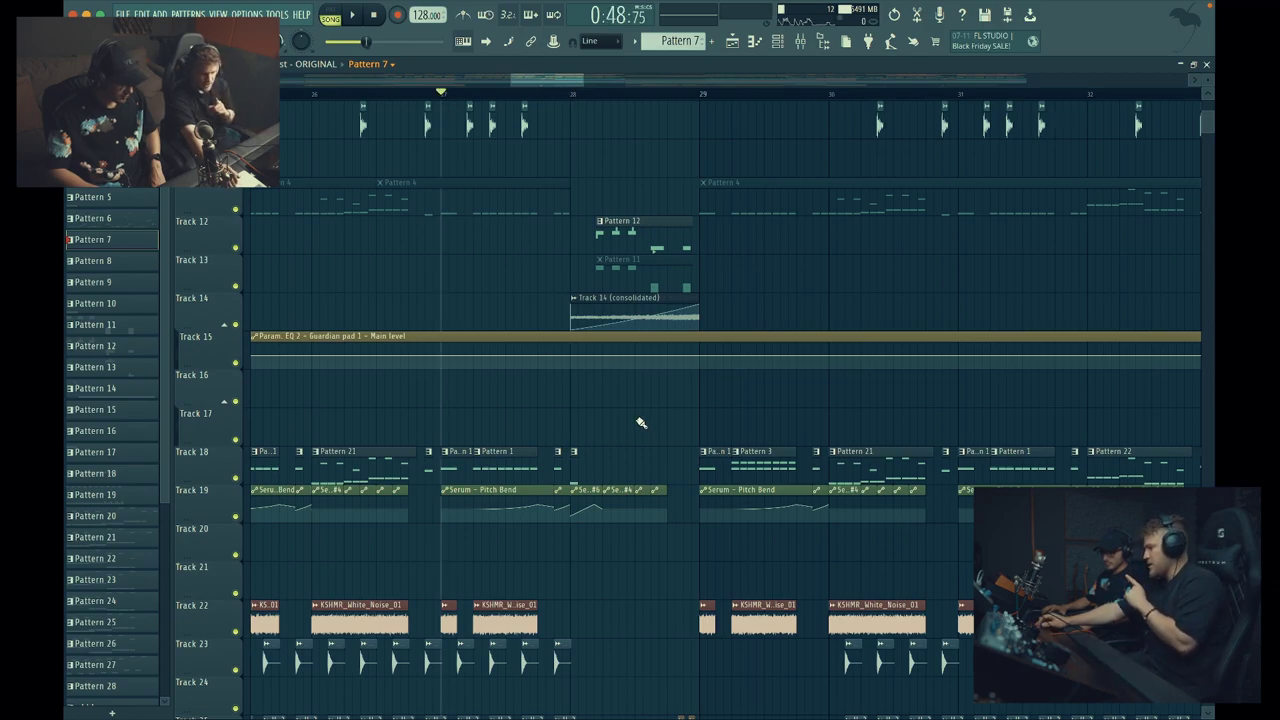
pyautogui.hscroll(1, 652, 443)
pyautogui.scroll(-2, 652, 443)
pyautogui.hscroll(2, 652, 443)
pyautogui.scroll(3, 652, 443)
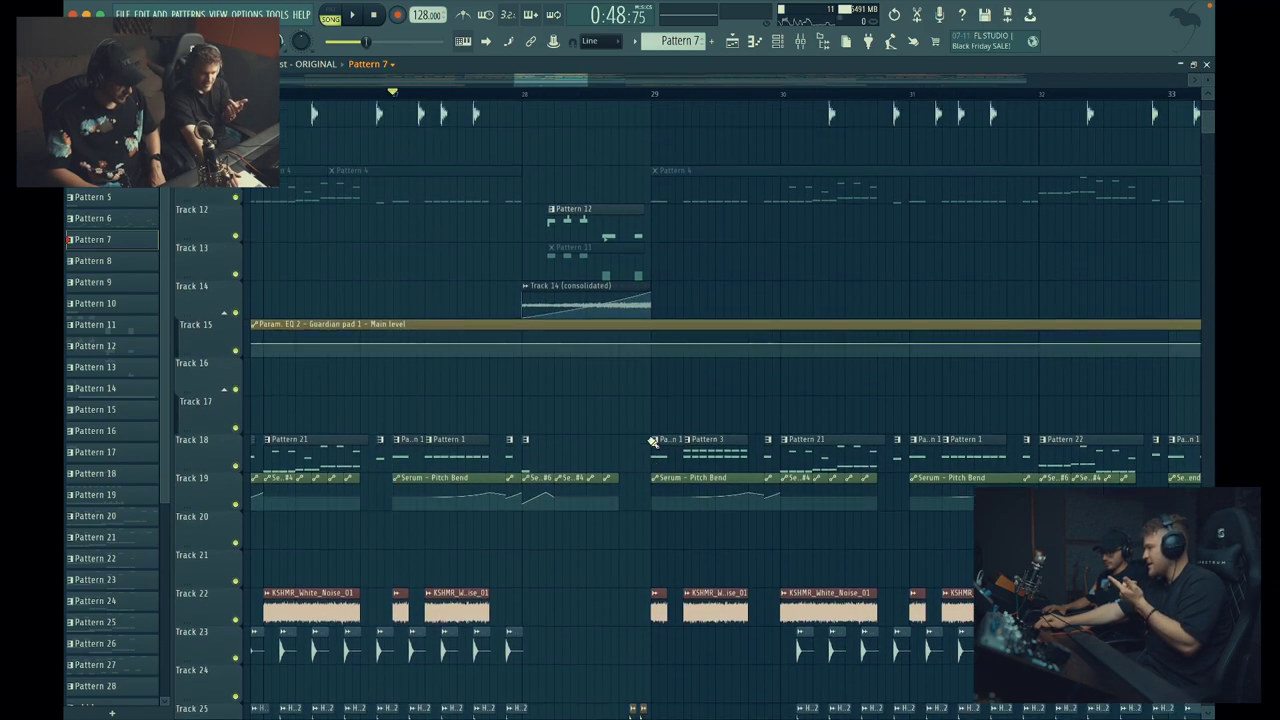
pyautogui.press('space')
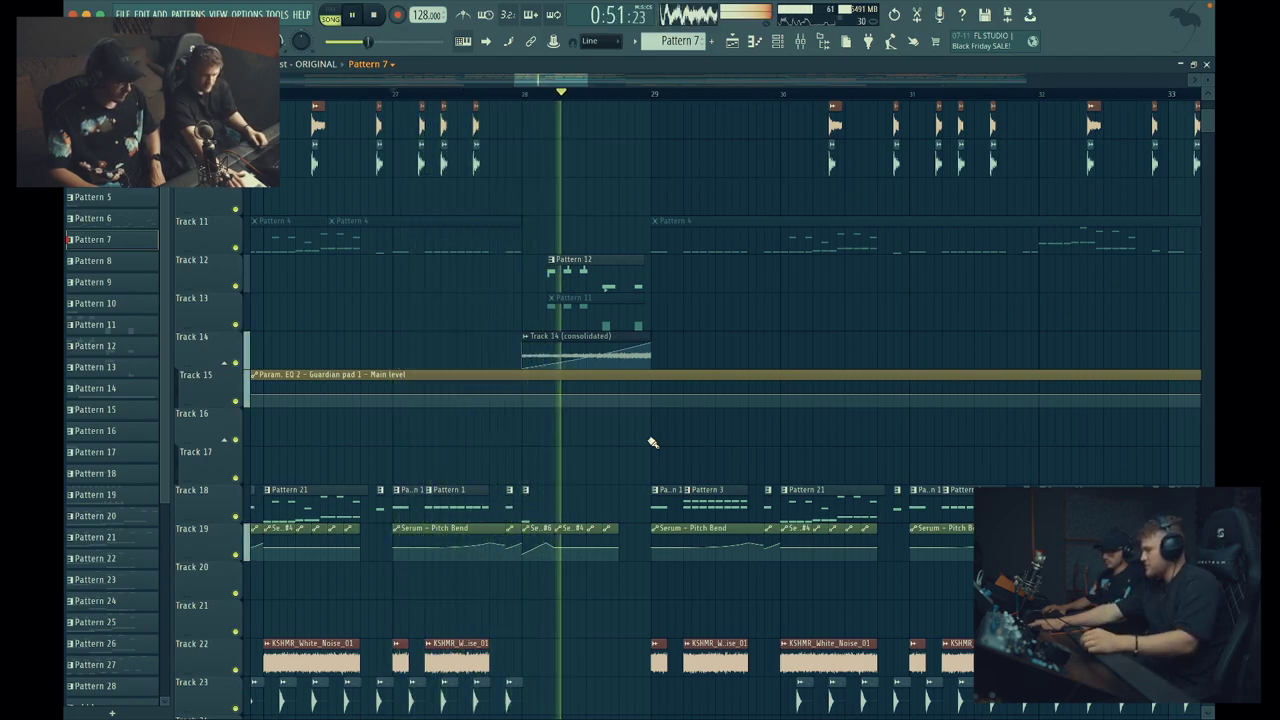
pyautogui.press('space')
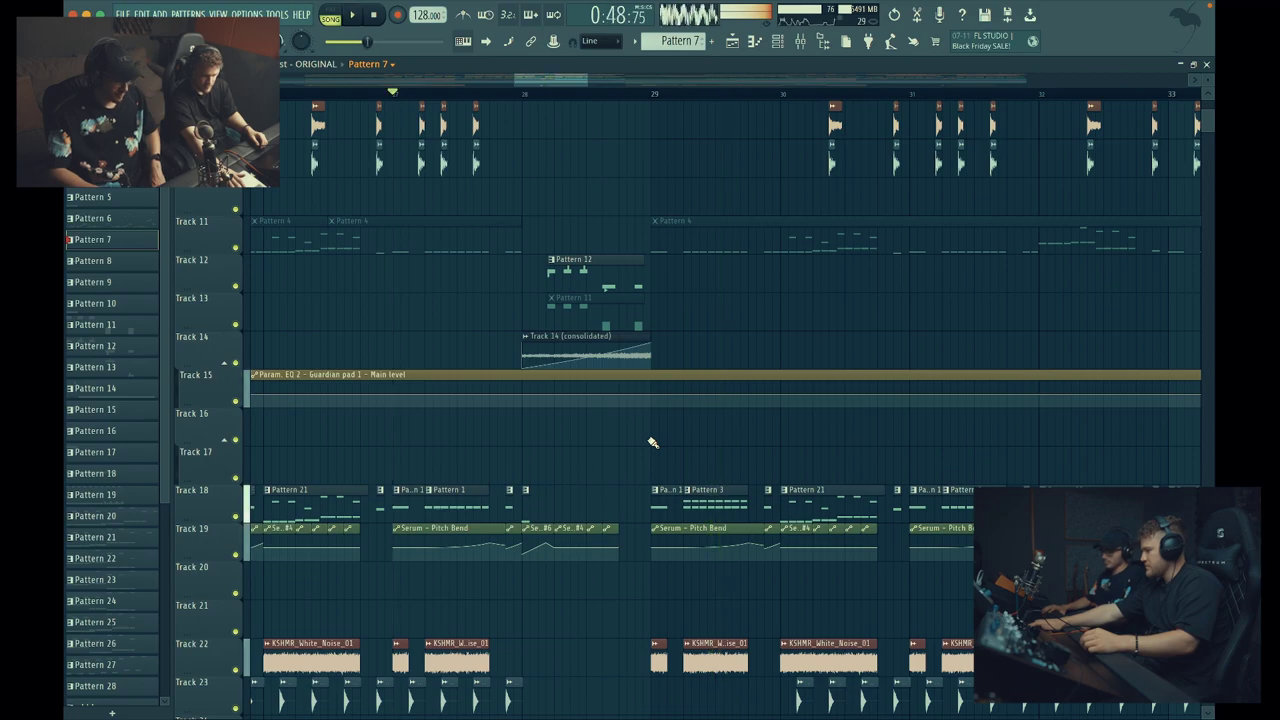
# - Examine the Pattern 12 fill notes in the piano roll and return to the playlist
pyautogui.doubleClick(599, 288)
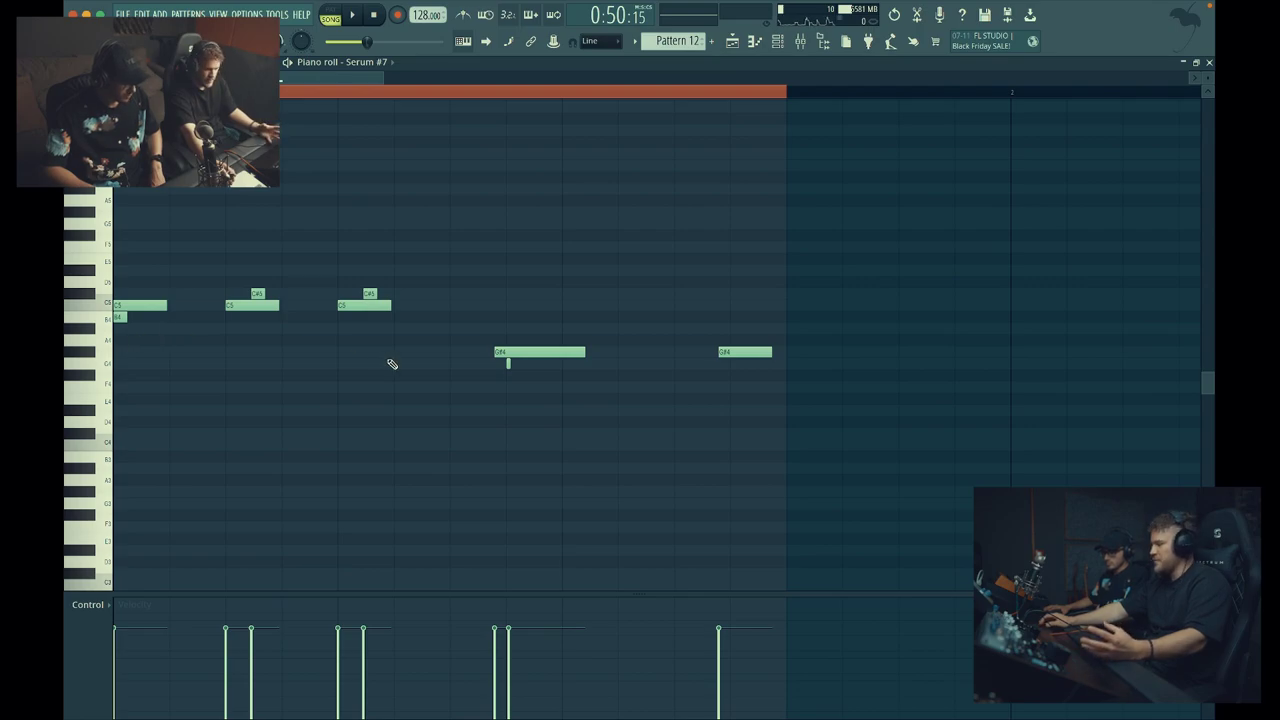
pyautogui.click(736, 44)
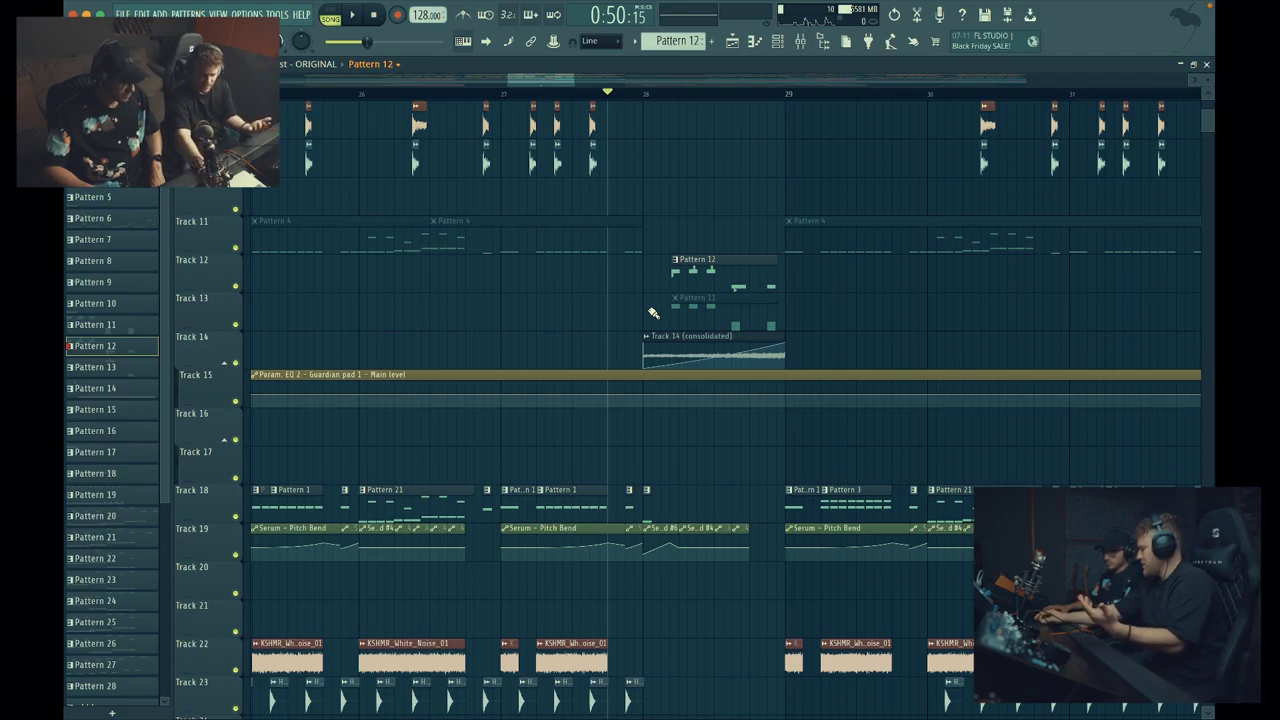
# - Unmute the Pattern 11 clip, mute the Pattern 12 clip and audition the alternative fill from late in bar 27
pyautogui.click(688, 316)
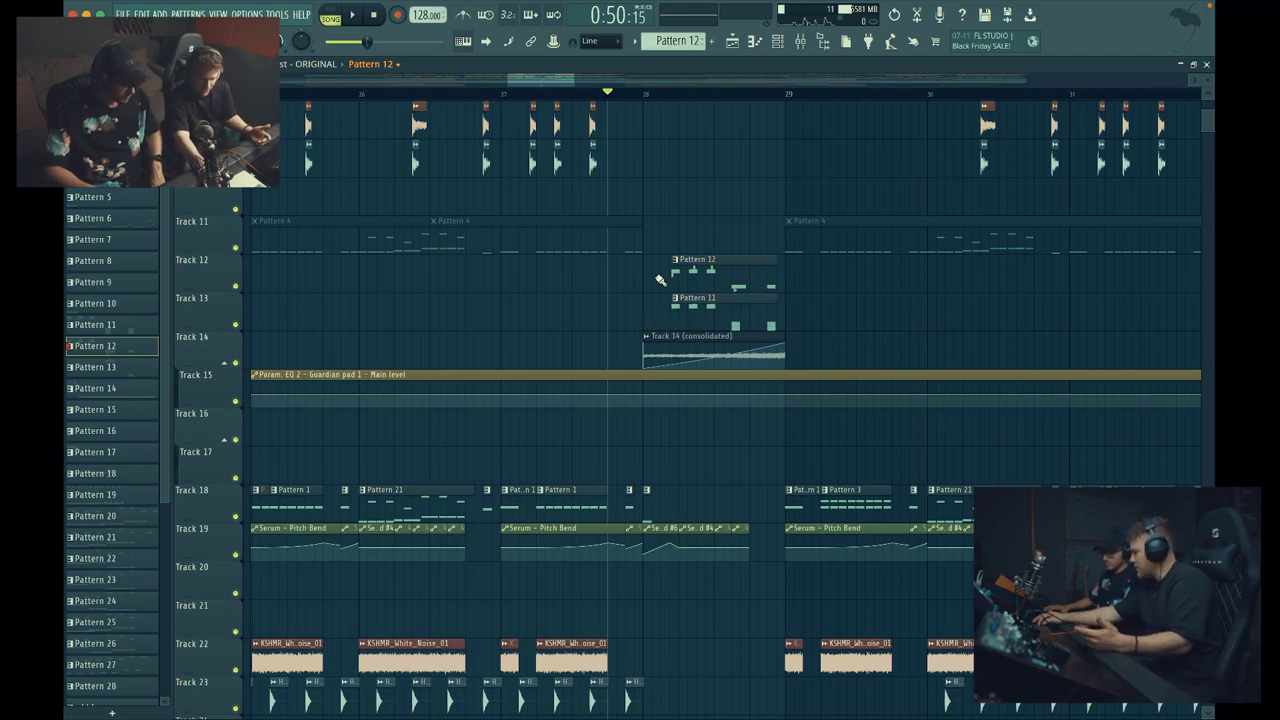
pyautogui.click(699, 275)
pyautogui.press('space')
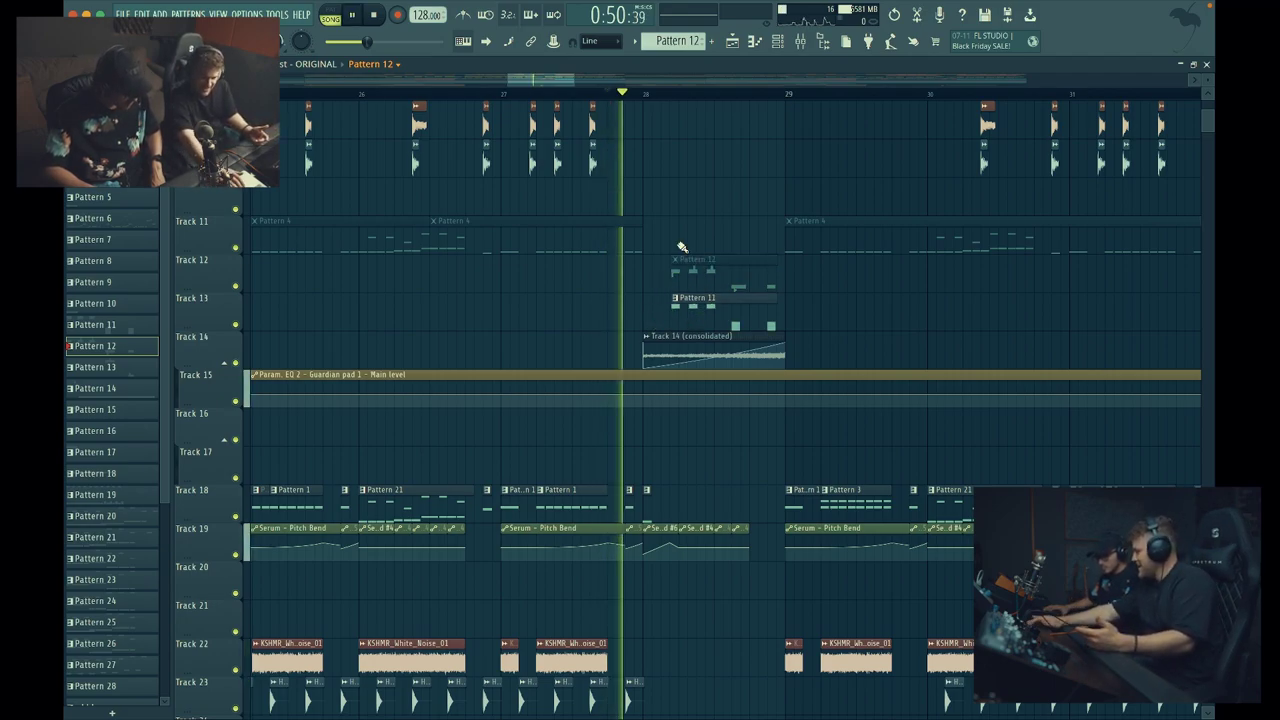
pyautogui.press('space')
pyautogui.scroll(-2, 681, 247)
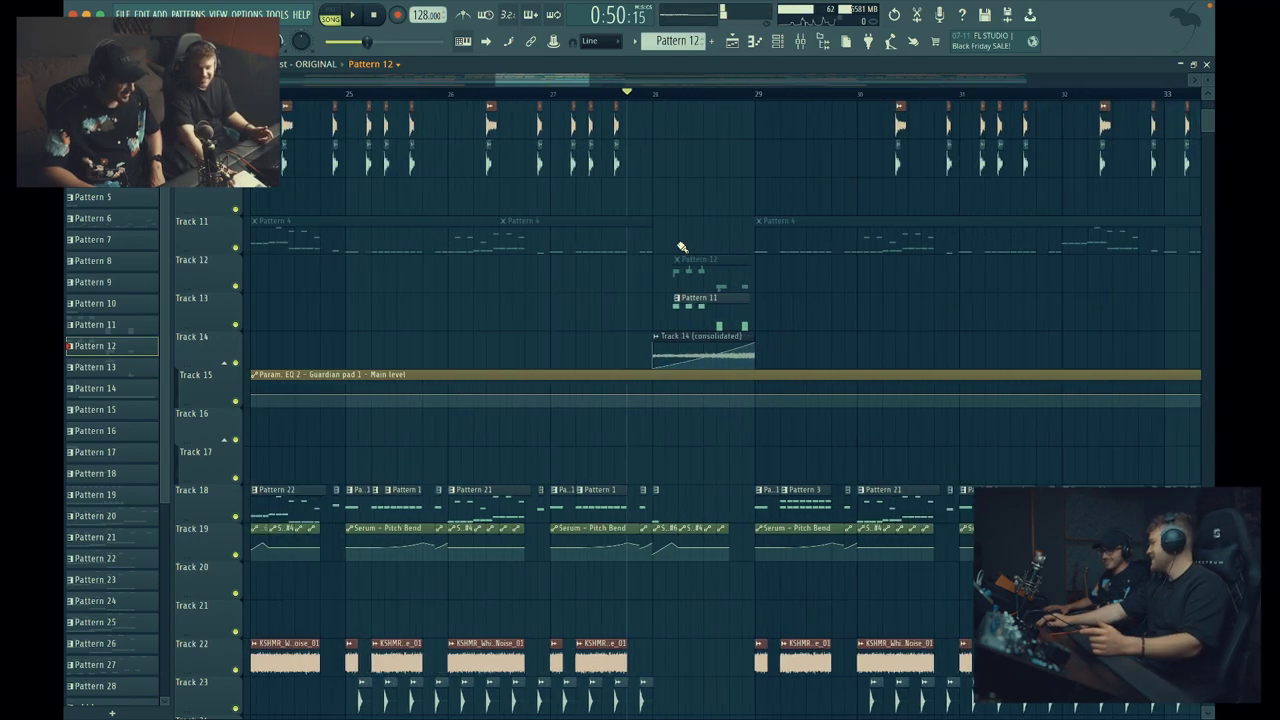
pyautogui.press('space')
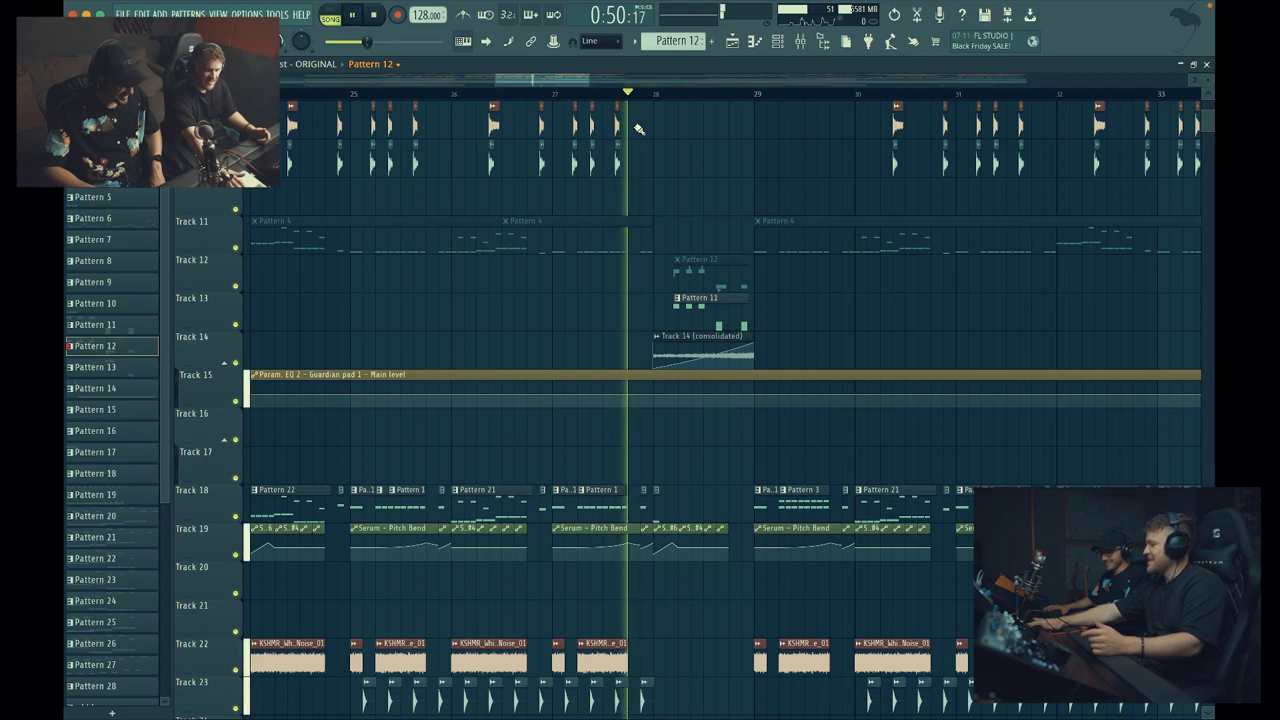
pyautogui.press('space')
# - Mute the Pattern 11 clip, unmute the Pattern 12 clip and audition the fill into bar 29
pyautogui.click(680, 305)
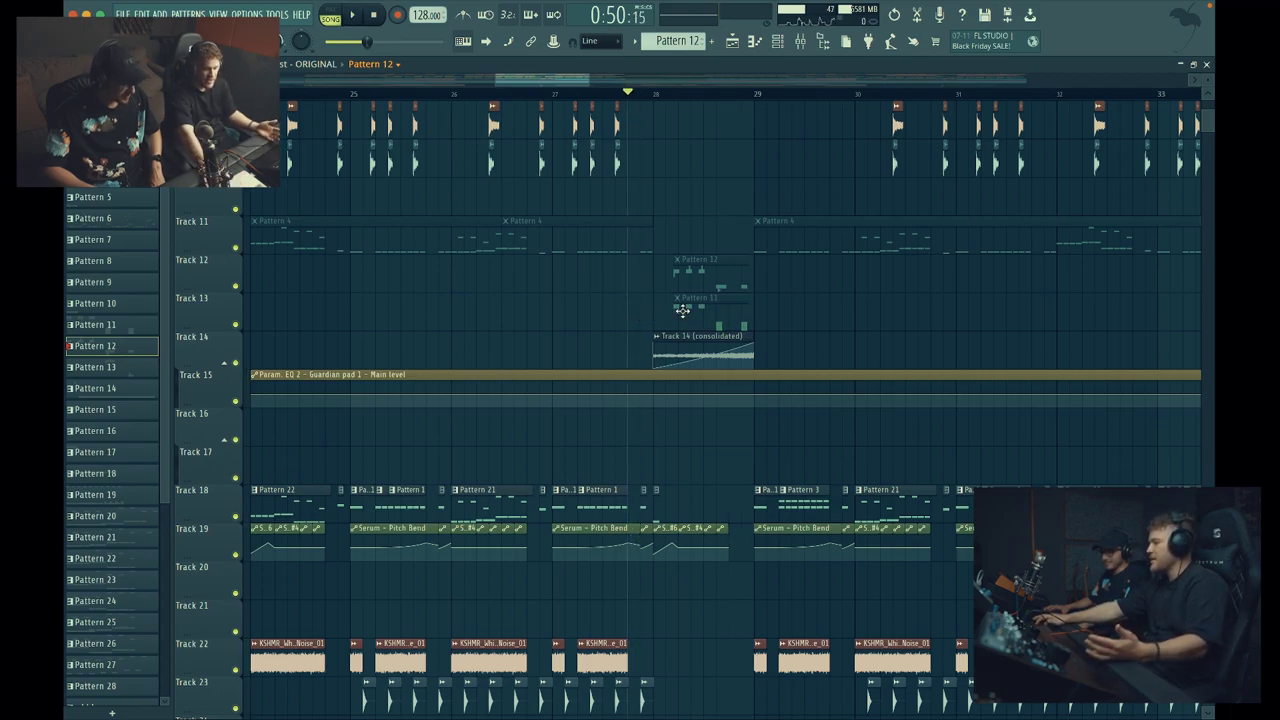
pyautogui.click(672, 276)
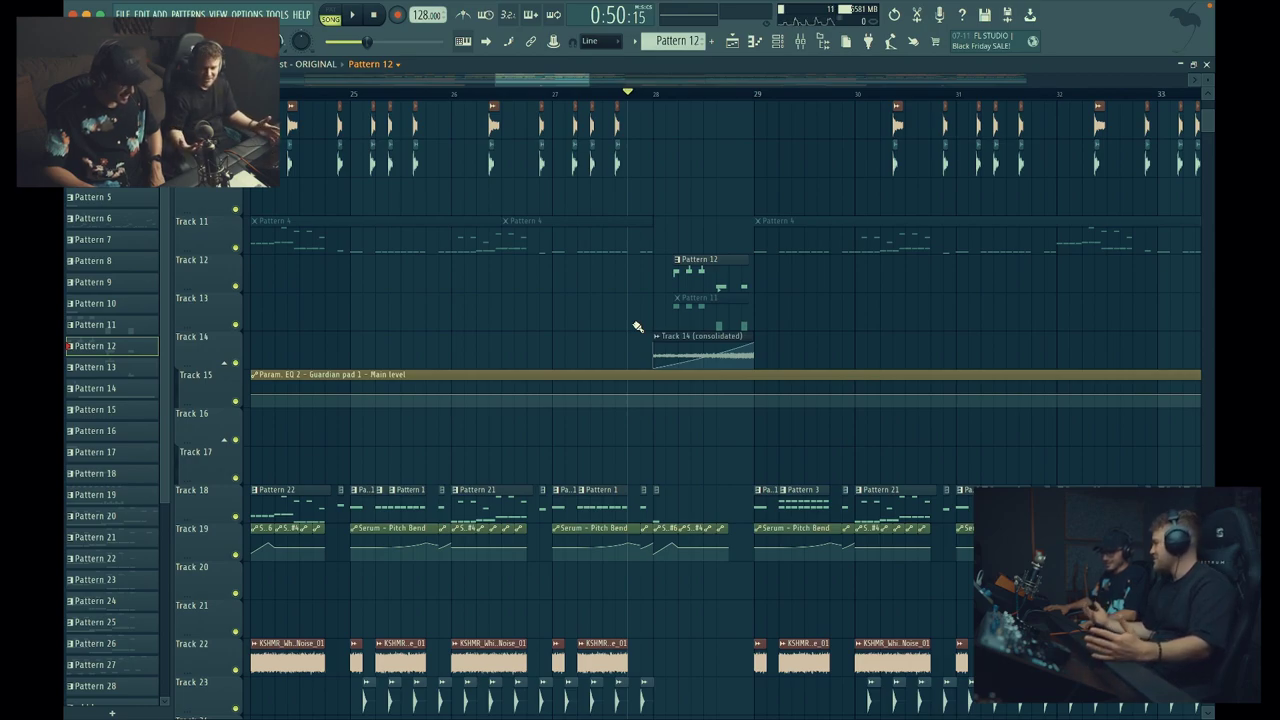
pyautogui.press('space')
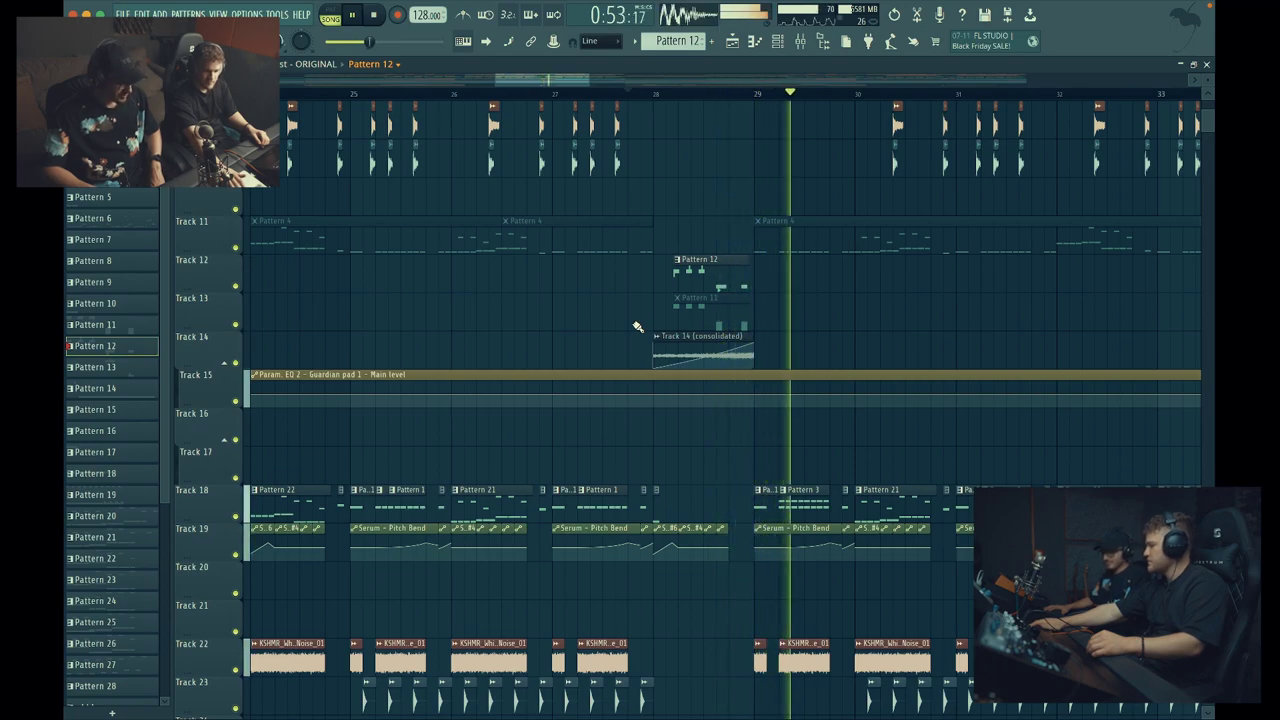
pyautogui.press('space')
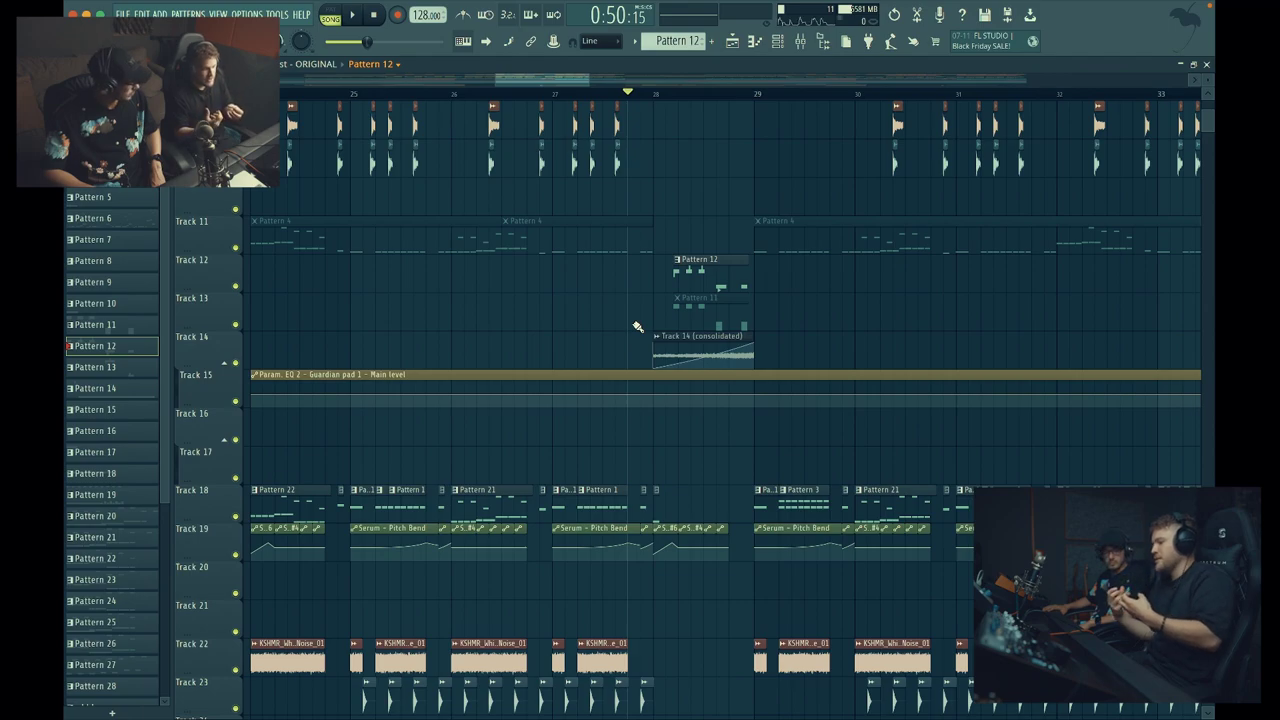
# - Examine the drop's arrangement across the drum, fill, bass and white noise tracks up to bar 37
pyautogui.scroll(2, 637, 326)
pyautogui.hscroll(2, 637, 326)
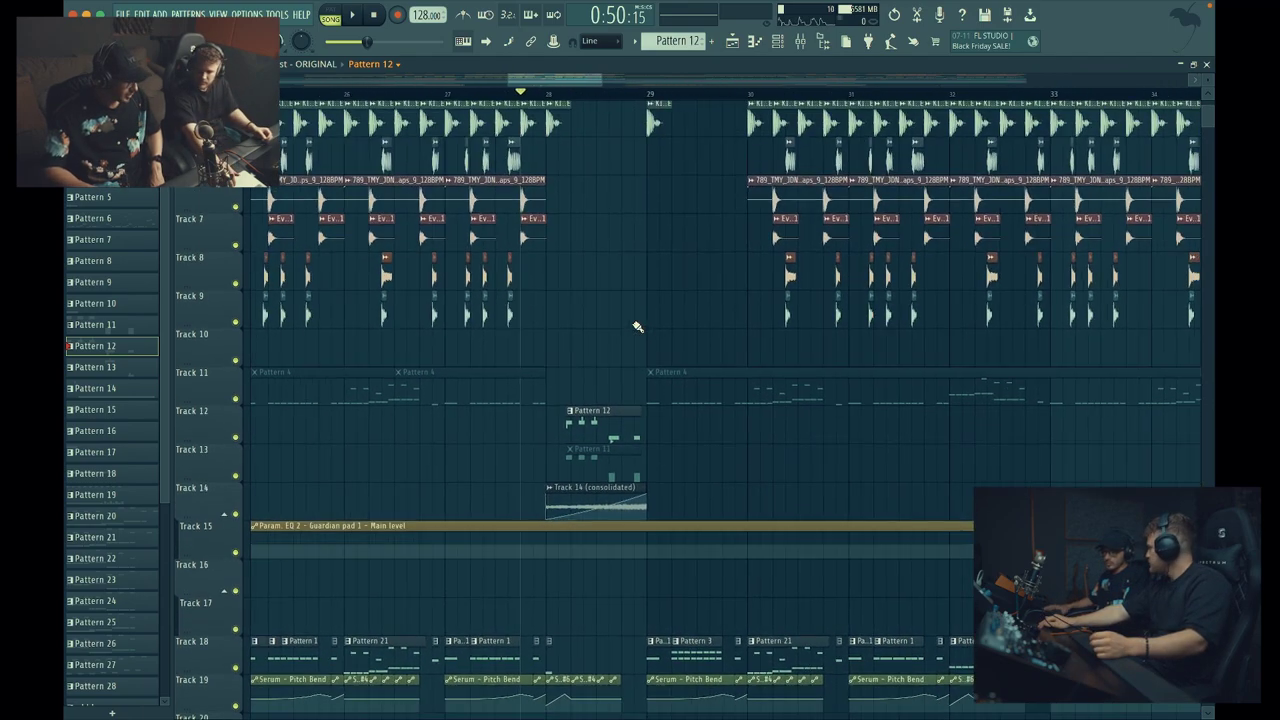
pyautogui.scroll(-4, 637, 326)
pyautogui.scroll(-2, 637, 326)
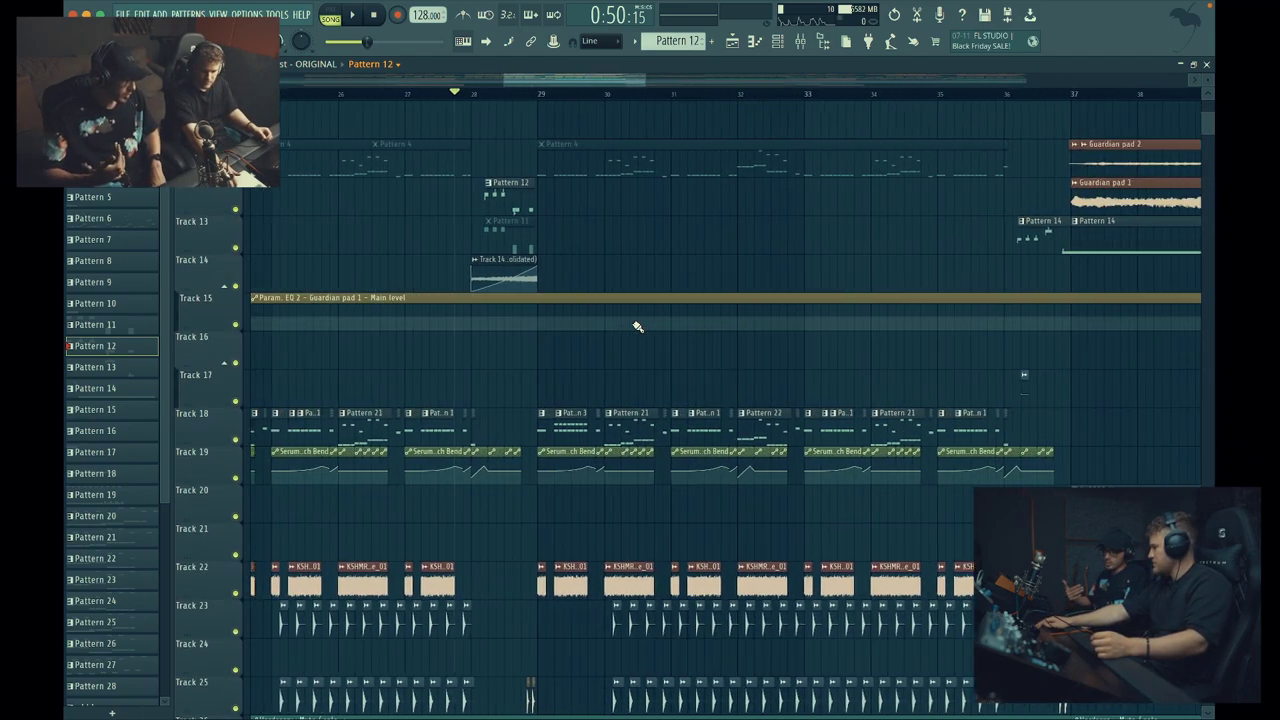
pyautogui.scroll(-2, 637, 326)
pyautogui.scroll(-4, 637, 326)
pyautogui.scroll(8, 637, 326)
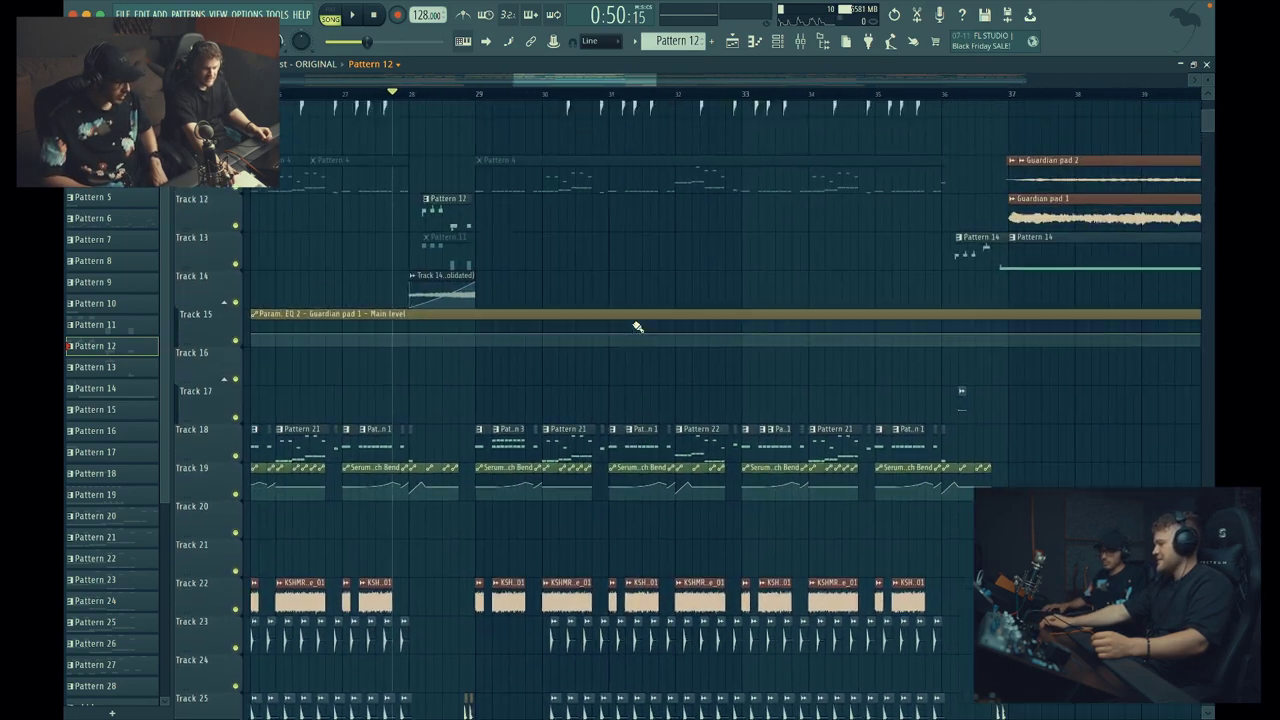
pyautogui.scroll(7, 637, 326)
pyautogui.scroll(-4, 637, 326)
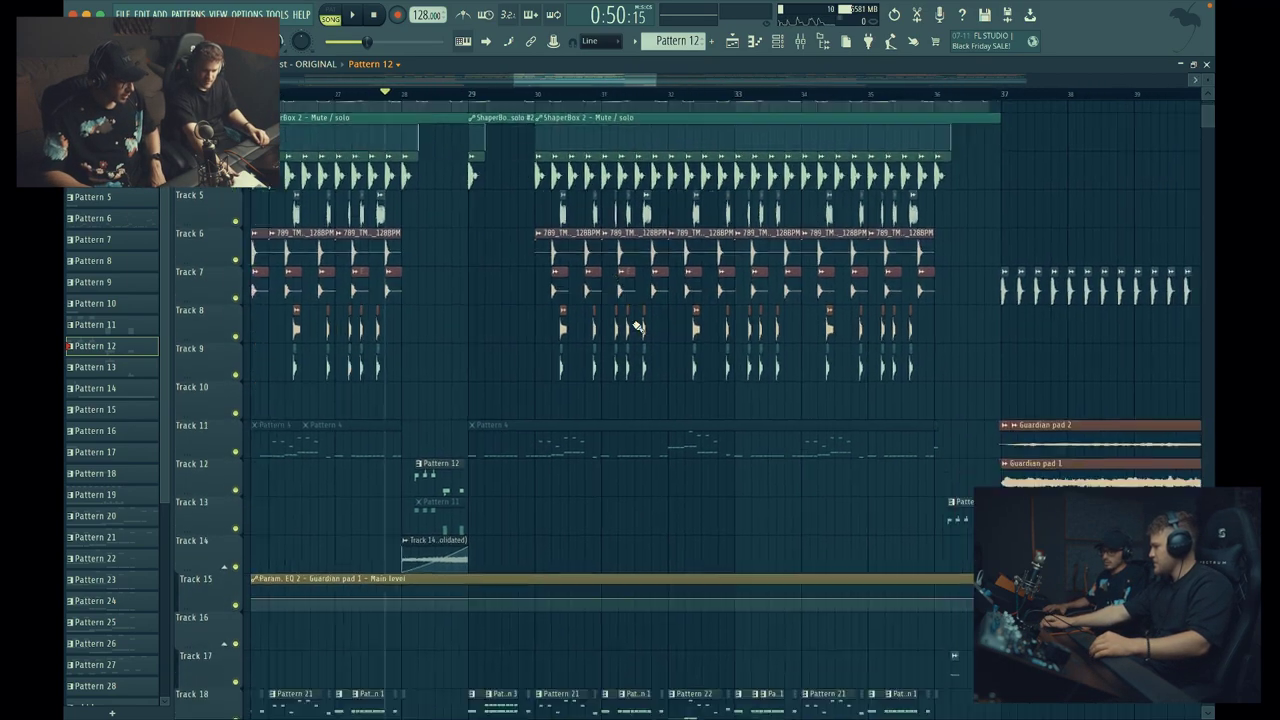
pyautogui.scroll(1, 637, 326)
pyautogui.hscroll(-5, 637, 326)
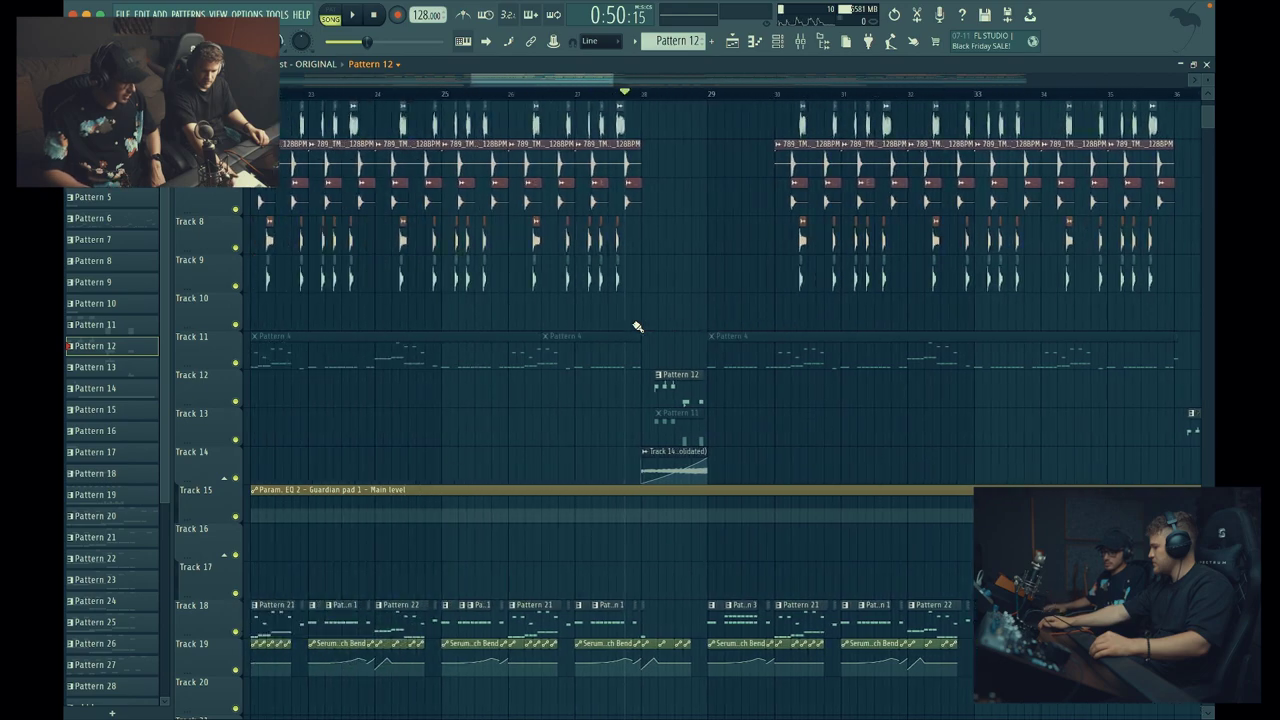
pyautogui.hscroll(4, 637, 326)
pyautogui.scroll(3, 637, 326)
pyautogui.hscroll(1, 637, 326)
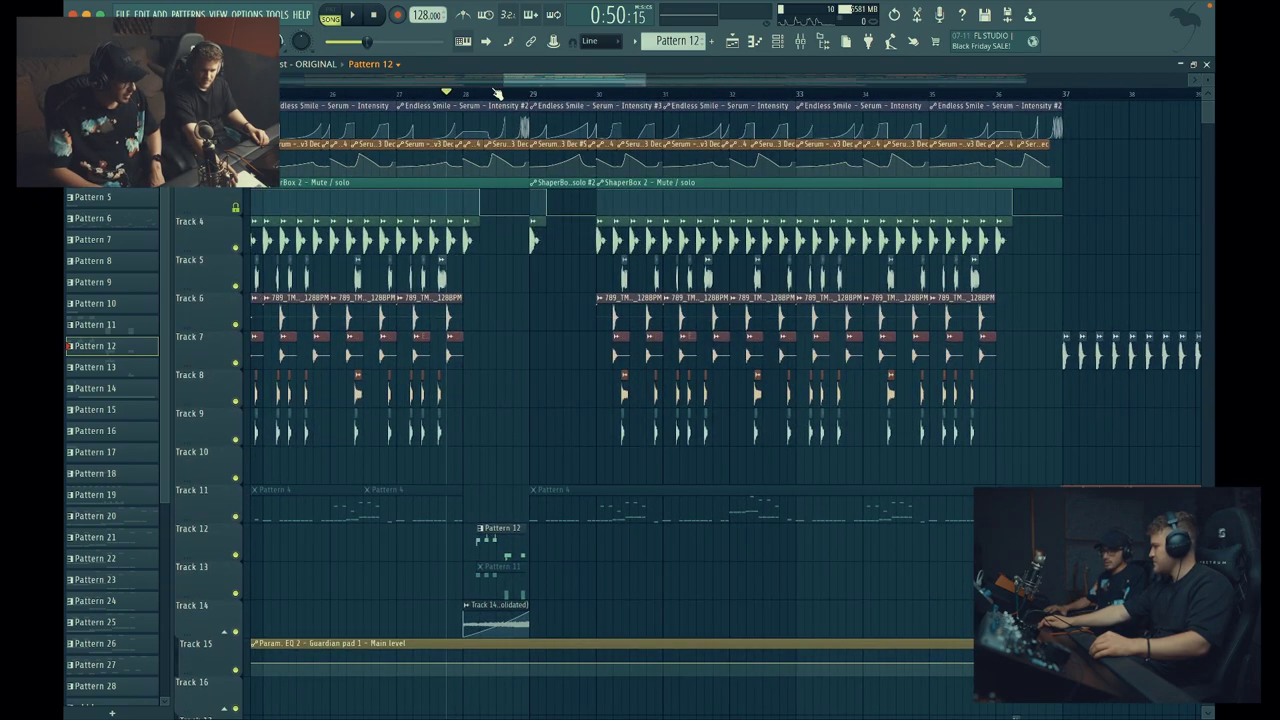
# - Examine the second half of the drop from bar 29 in detail, from the drum tracks down to the bass and noise layers
pyautogui.scroll(2, 513, 193)
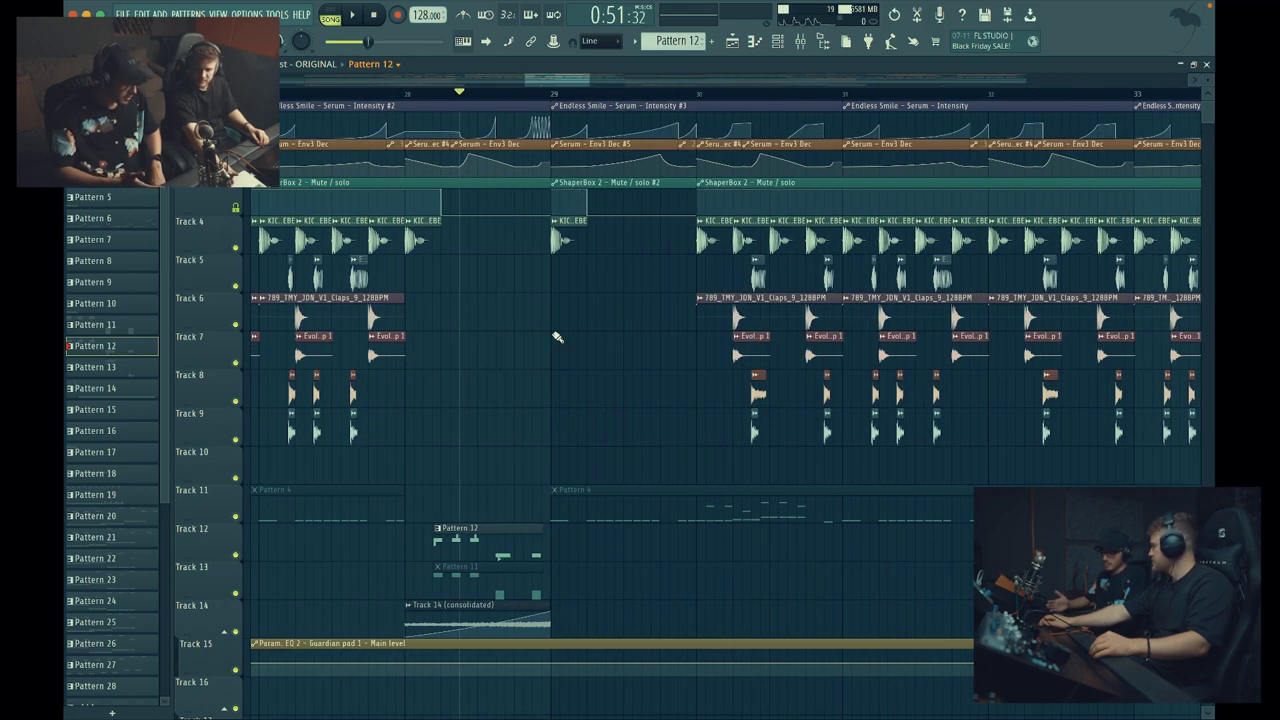
pyautogui.scroll(-5, 557, 337)
pyautogui.scroll(-15, 557, 337)
pyautogui.scroll(-8, 557, 337)
pyautogui.scroll(20, 557, 337)
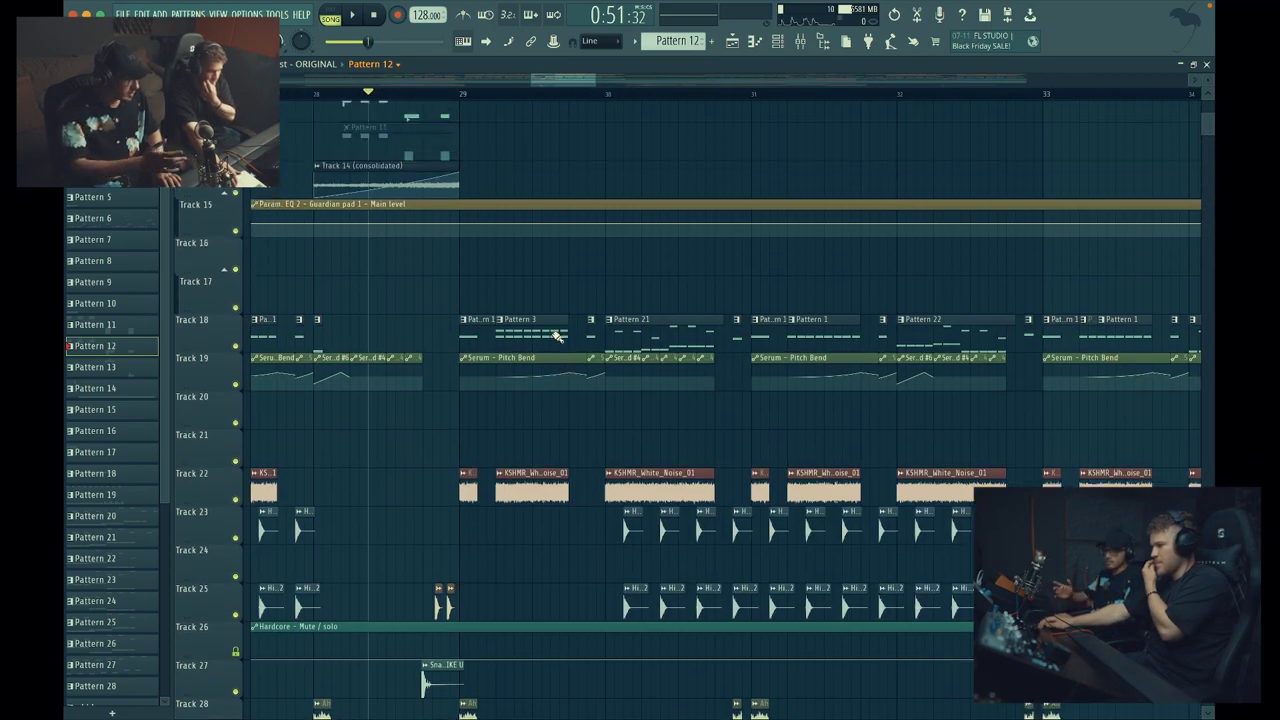
# - Examine the arrangement around the bar 28 fill and the start of the second half, from the kick and clap tracks down to the white noise
pyautogui.scroll(10, 557, 337)
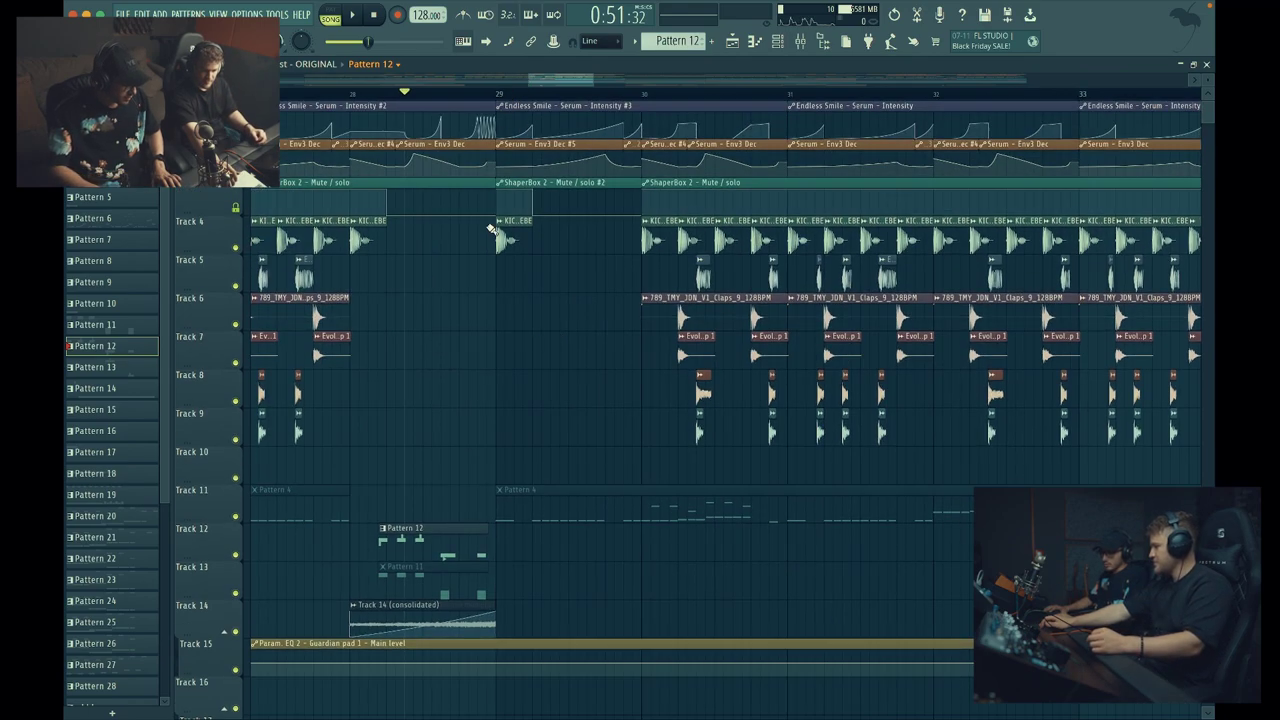
pyautogui.scroll(2, 496, 274)
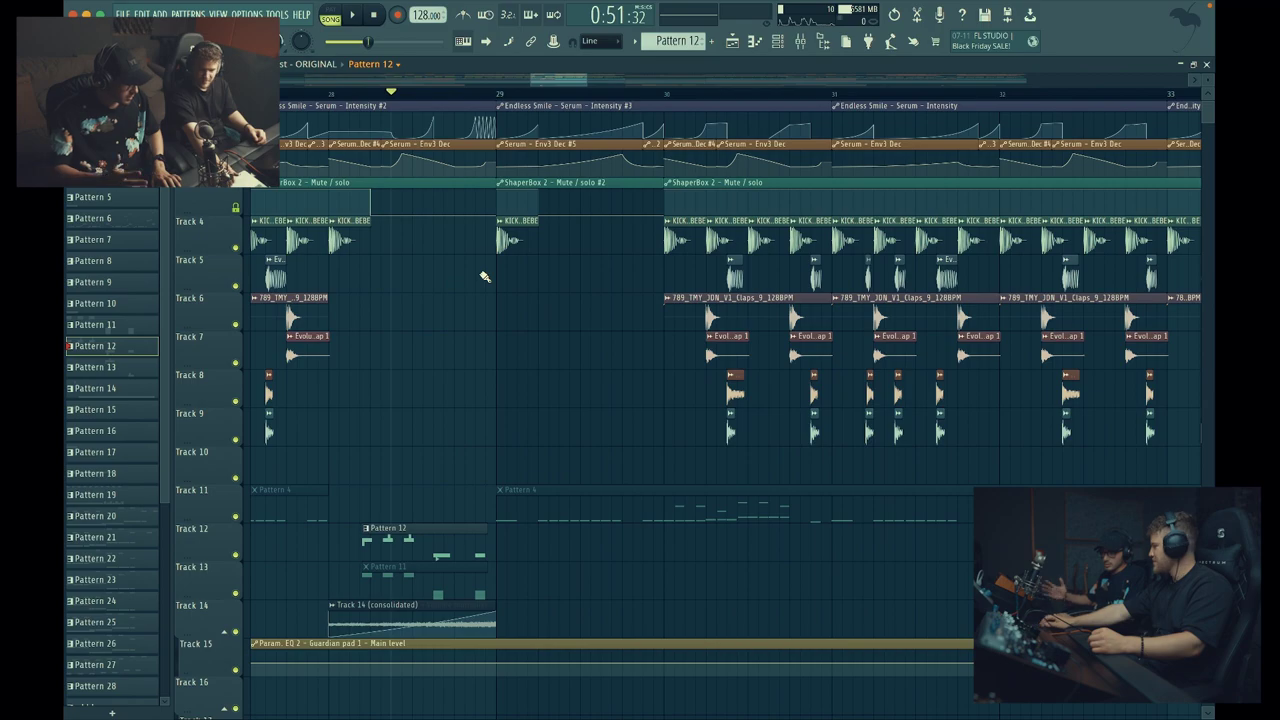
pyautogui.scroll(-2, 485, 277)
pyautogui.scroll(2, 485, 277)
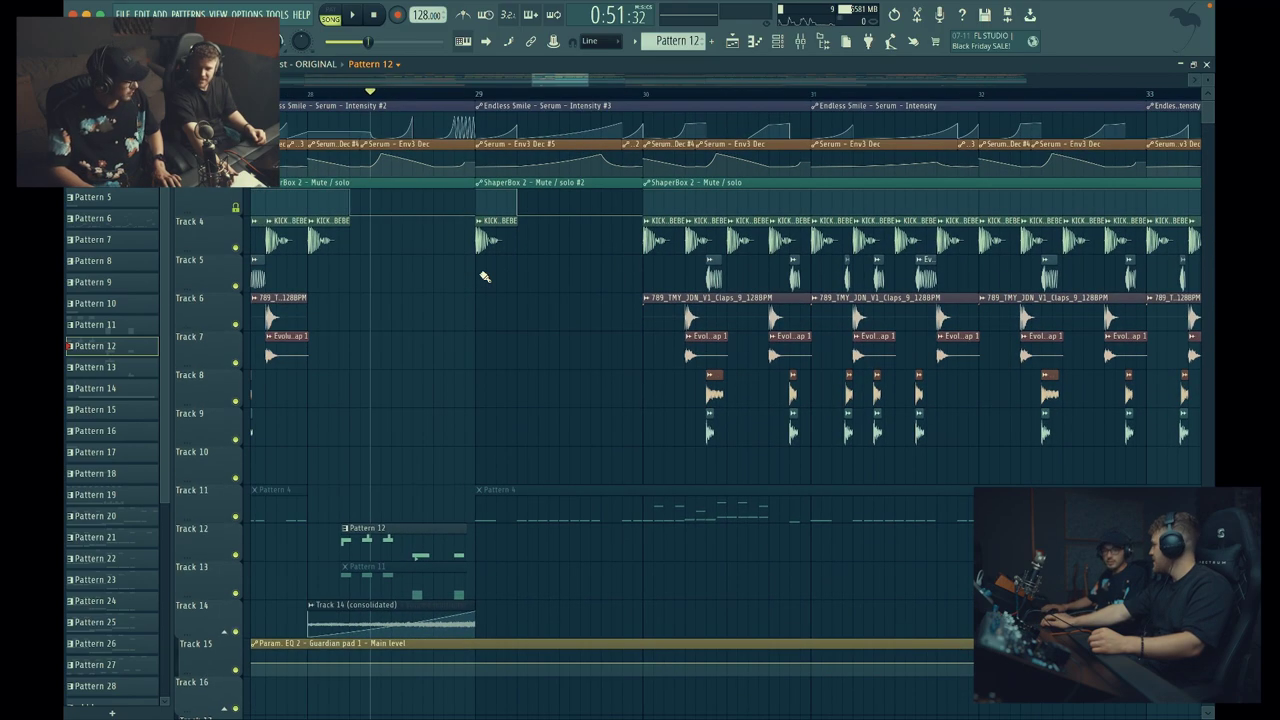
pyautogui.scroll(-5, 566, 160)
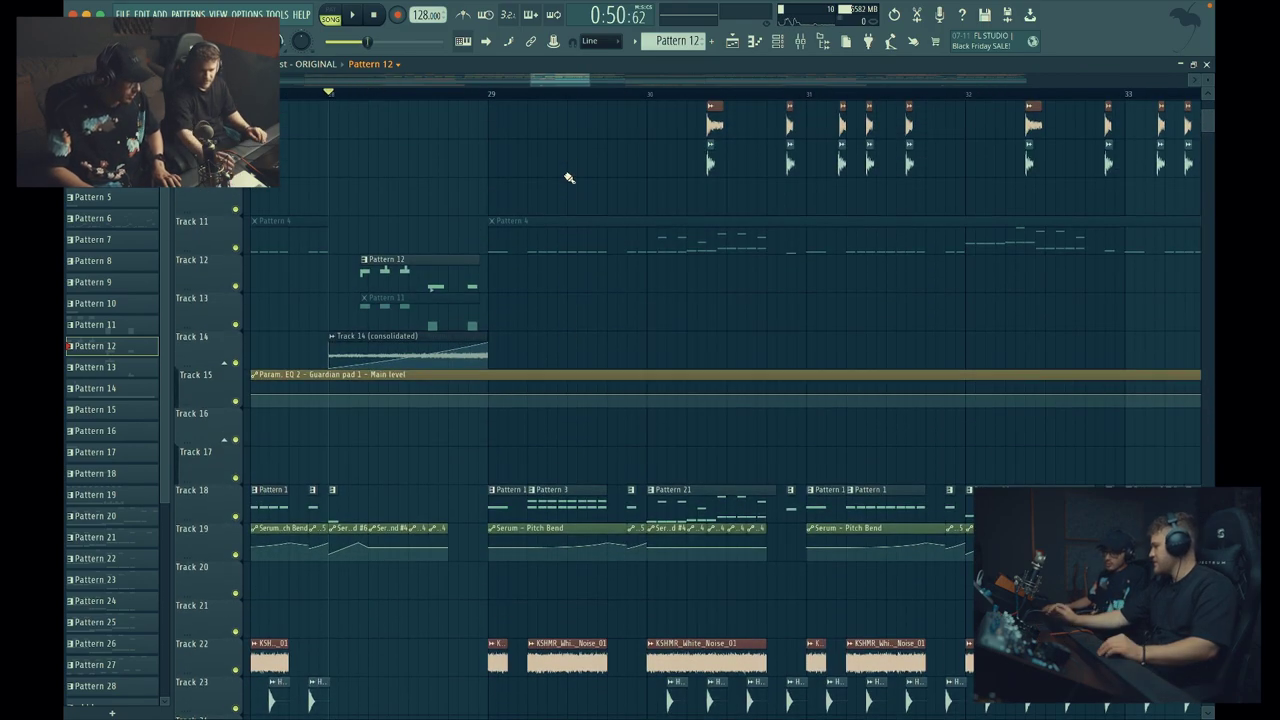
pyautogui.scroll(-2, 568, 174)
pyautogui.moveTo(585, 80); pyautogui.dragTo(565, 82)
pyautogui.scroll(5, 621, 150)
# - Play the transition from the bar 28 fill through bar 29 and into the drums' return at bar 30
pyautogui.click(621, 90)
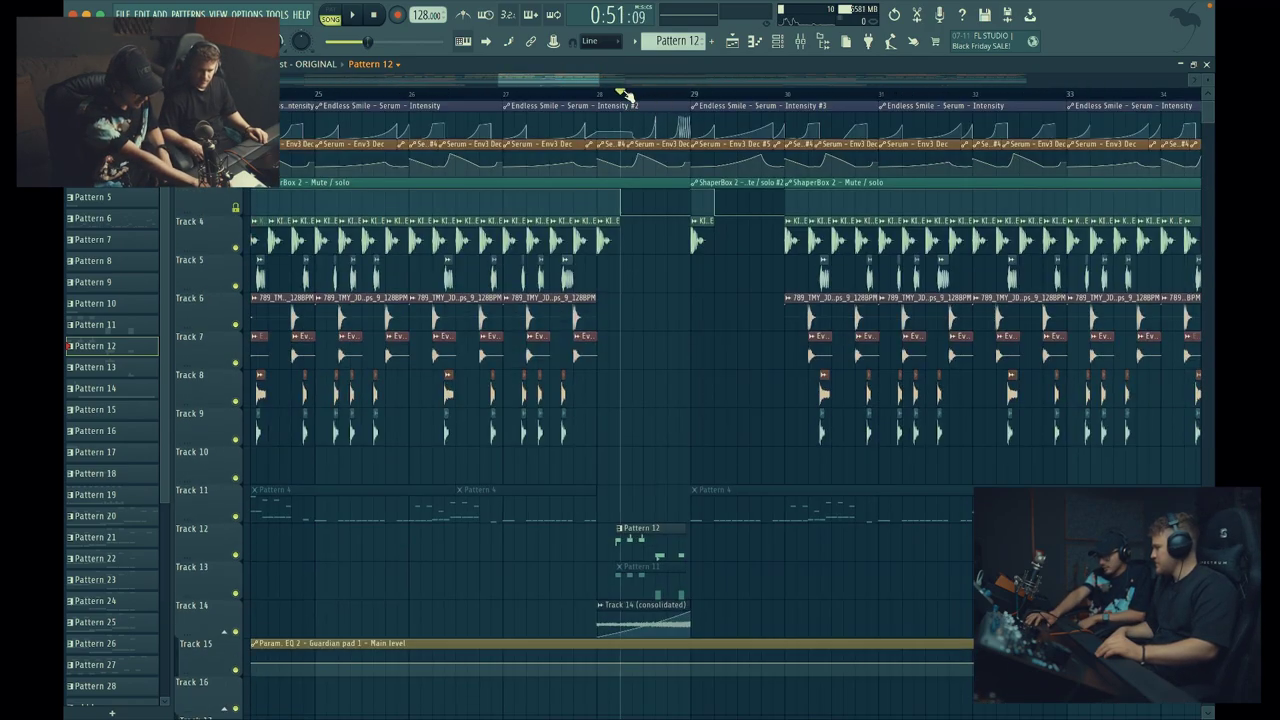
pyautogui.press('space')
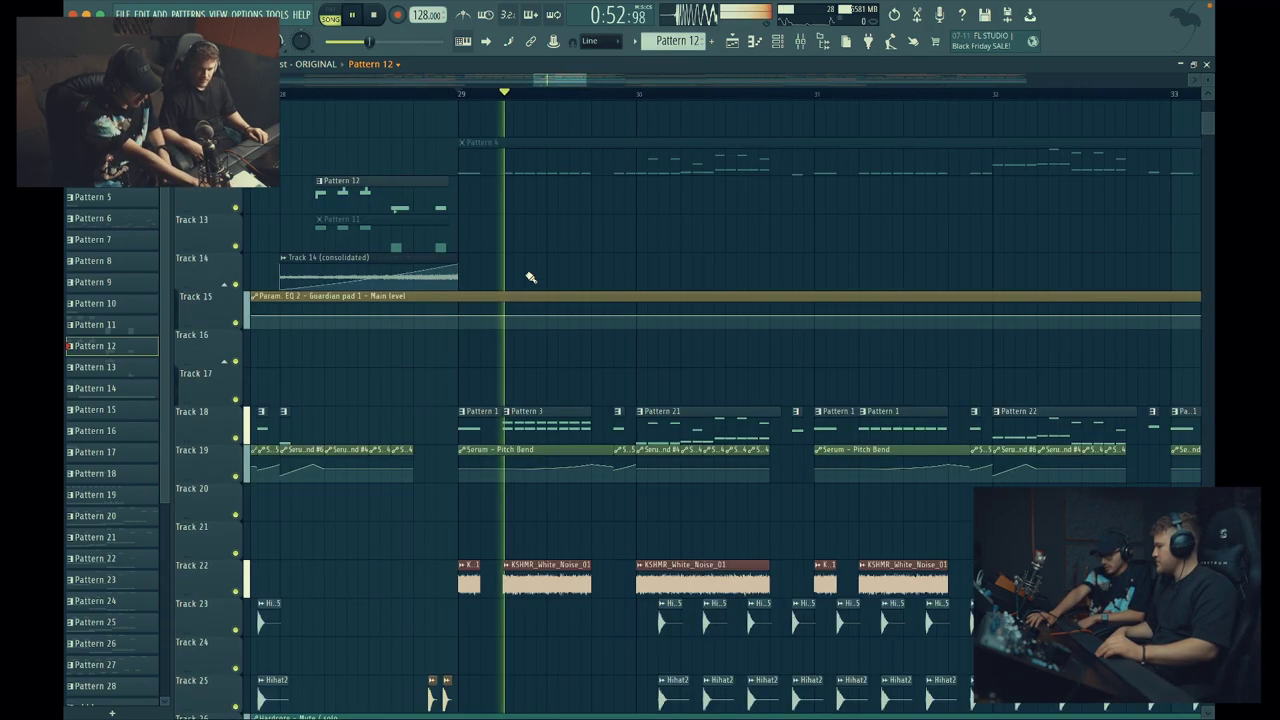
pyautogui.scroll(6, 530, 280)
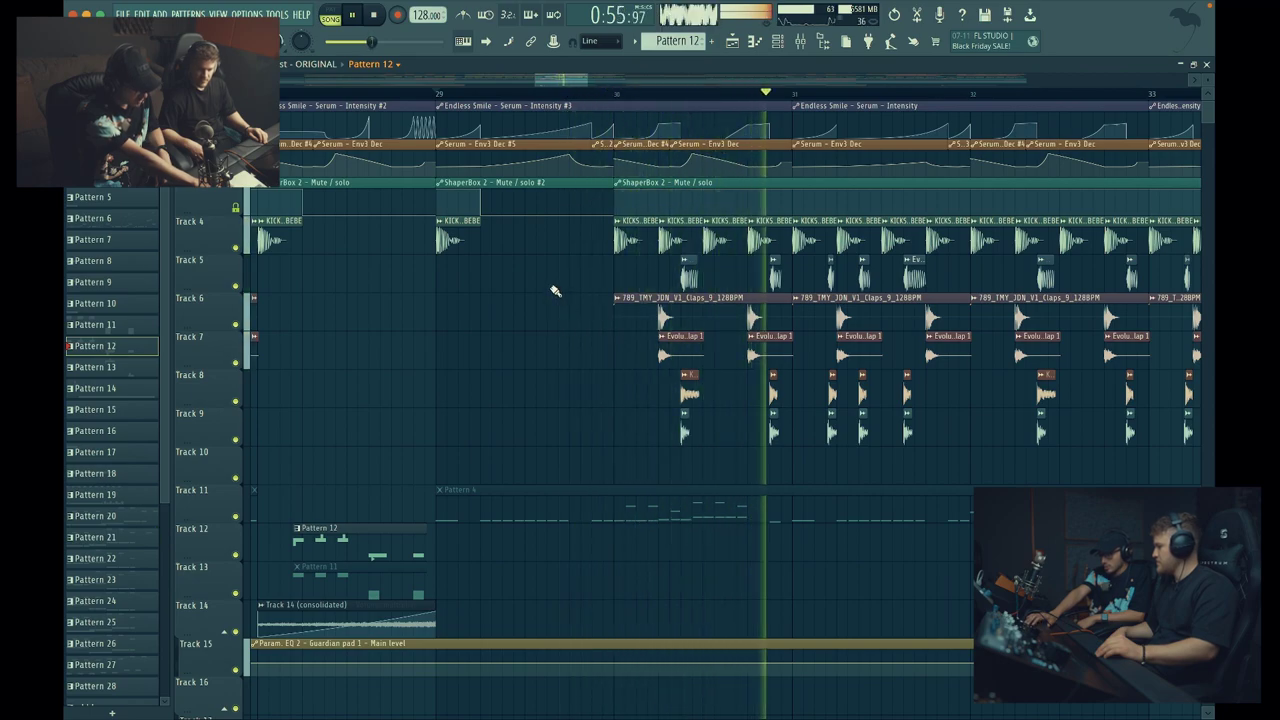
pyautogui.press('space')
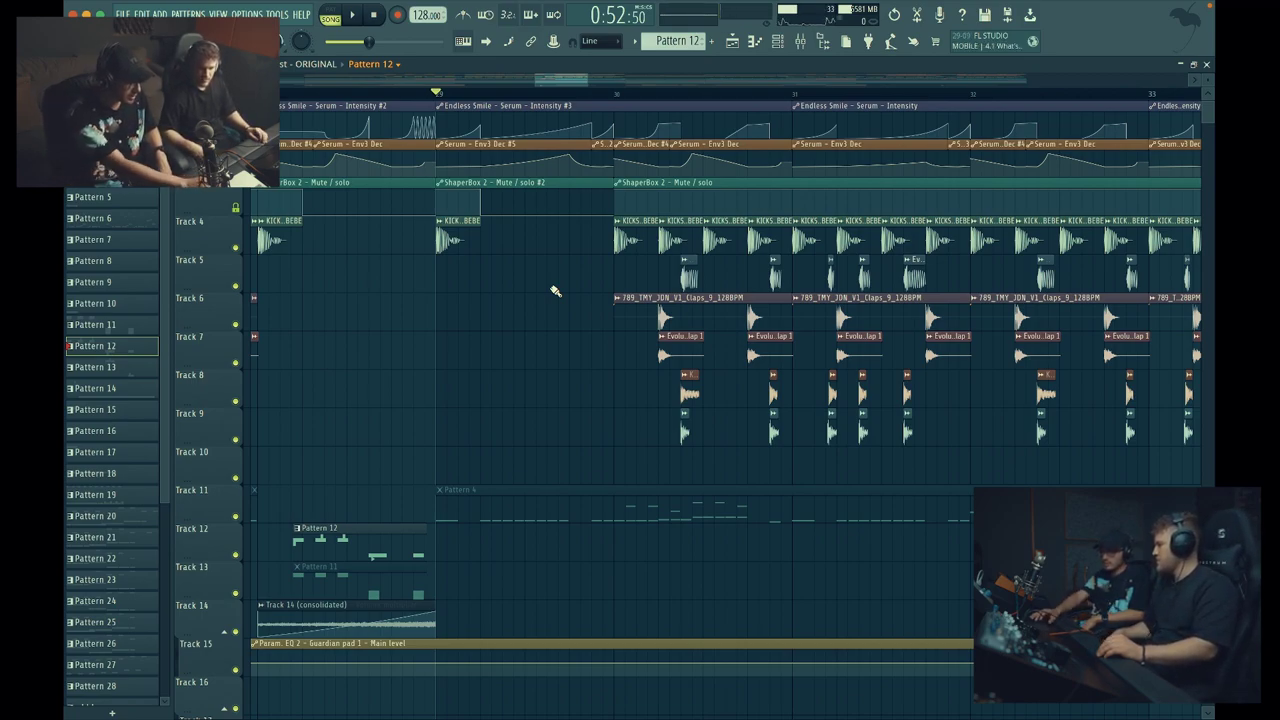
# - Play the opening of the second half from bar 29 with the noise, hi-hat, vocal and sweep tracks in view
pyautogui.scroll(-6, 553, 289)
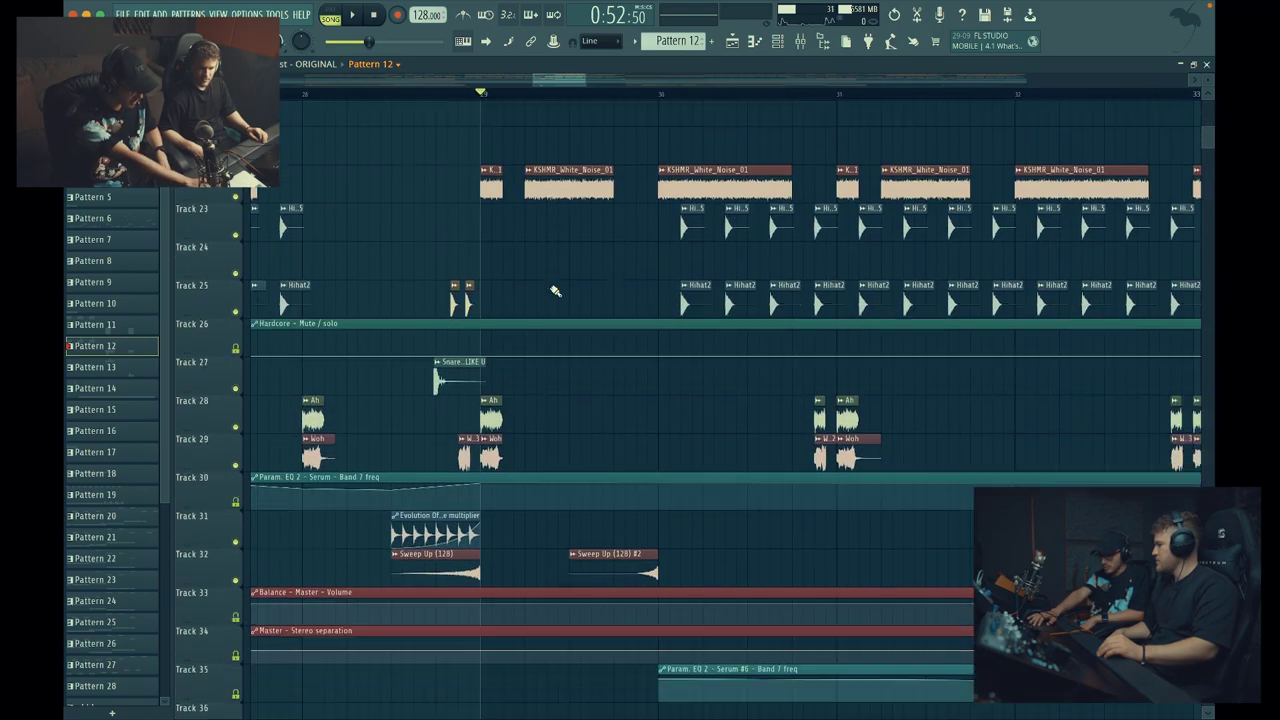
pyautogui.press('space')
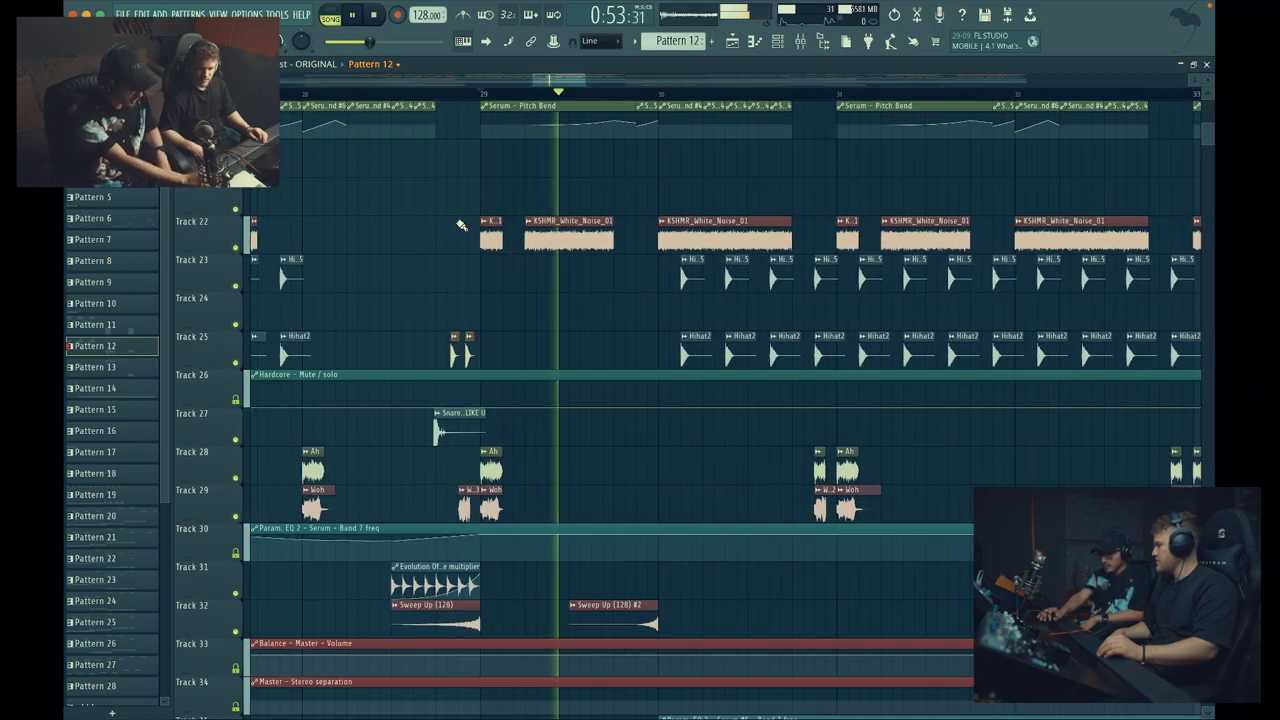
pyautogui.press('space')
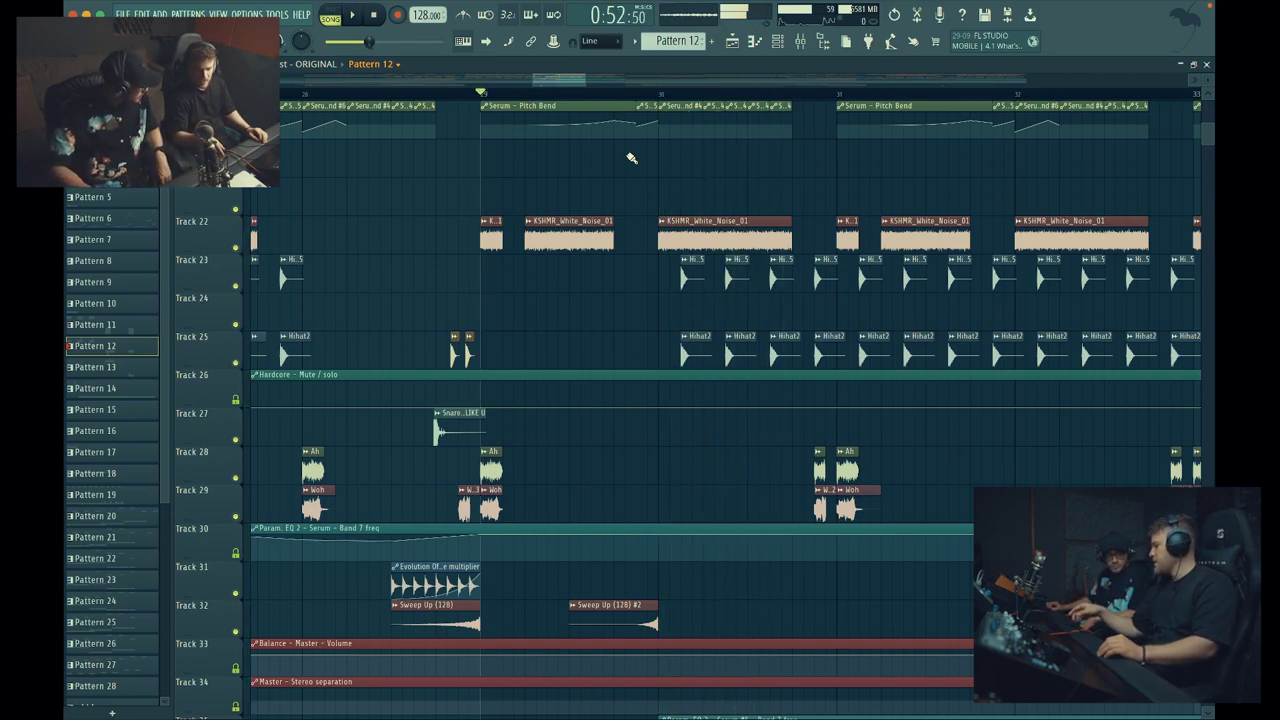
# - Open the Serum notes of Pattern 3 in the piano roll and audition the phrase
pyautogui.scroll(3, 631, 158)
pyautogui.scroll(3, 631, 158)
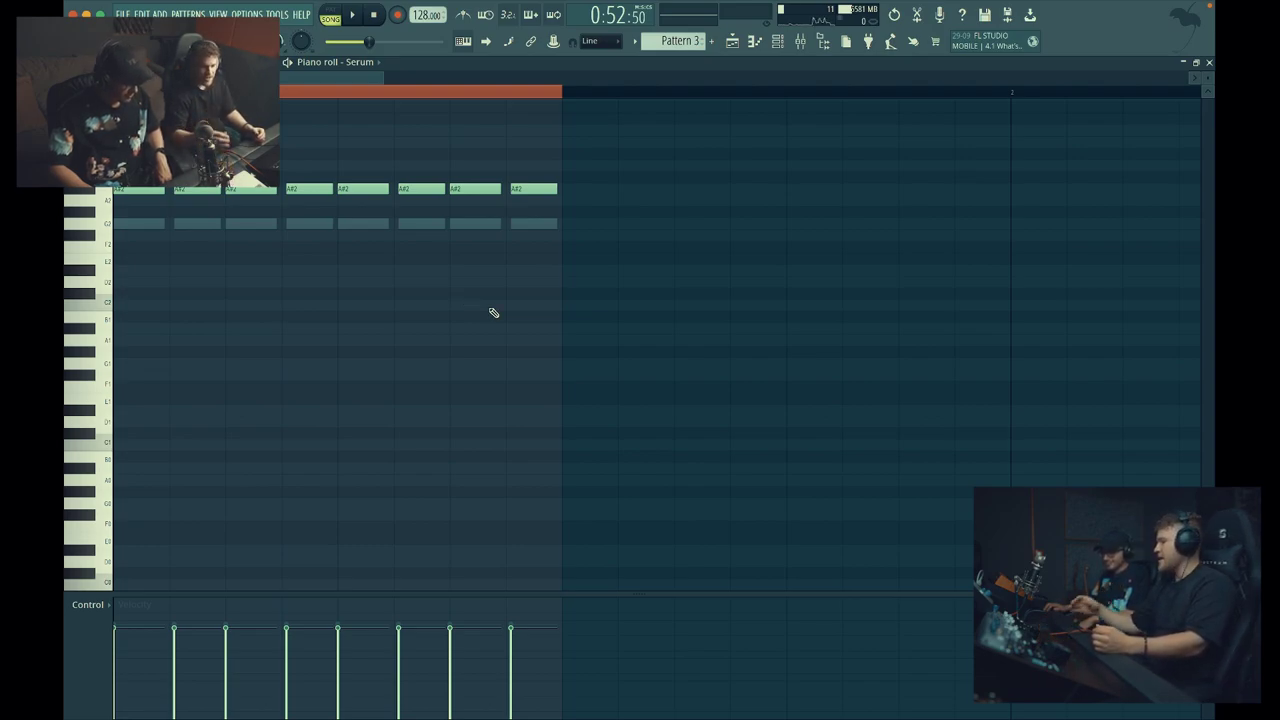
pyautogui.click(780, 46)
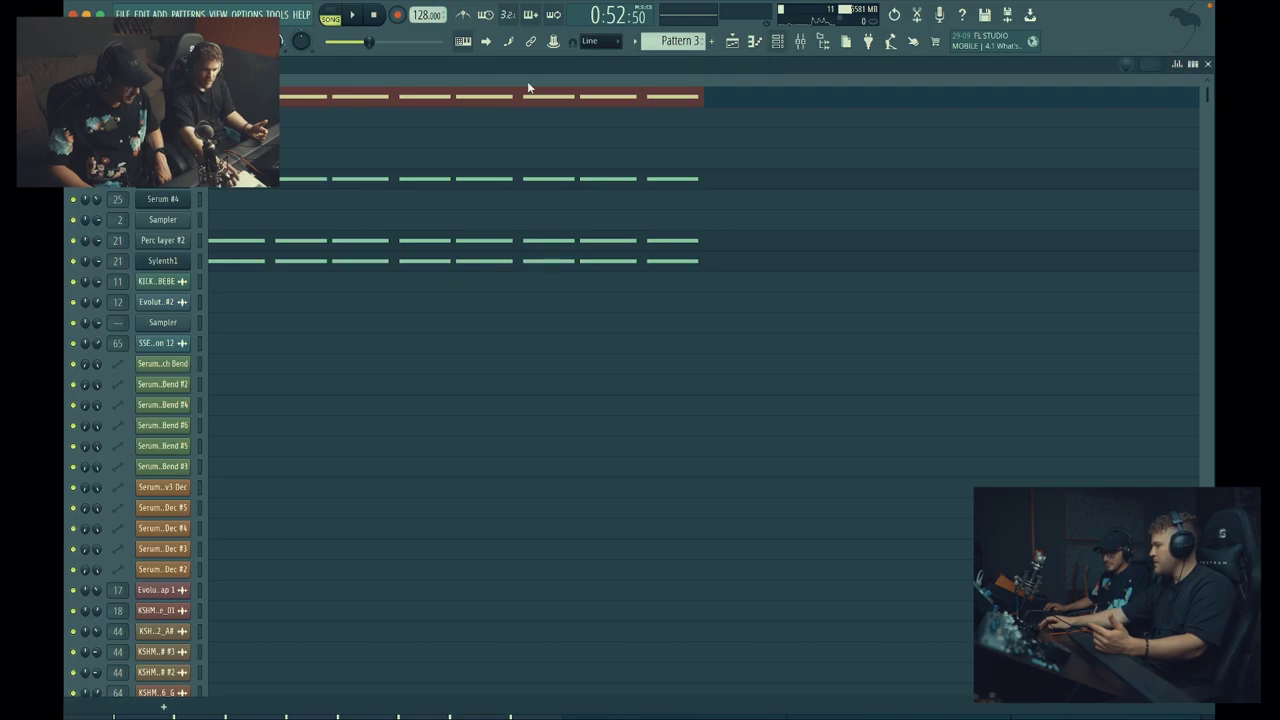
pyautogui.click(250, 97)
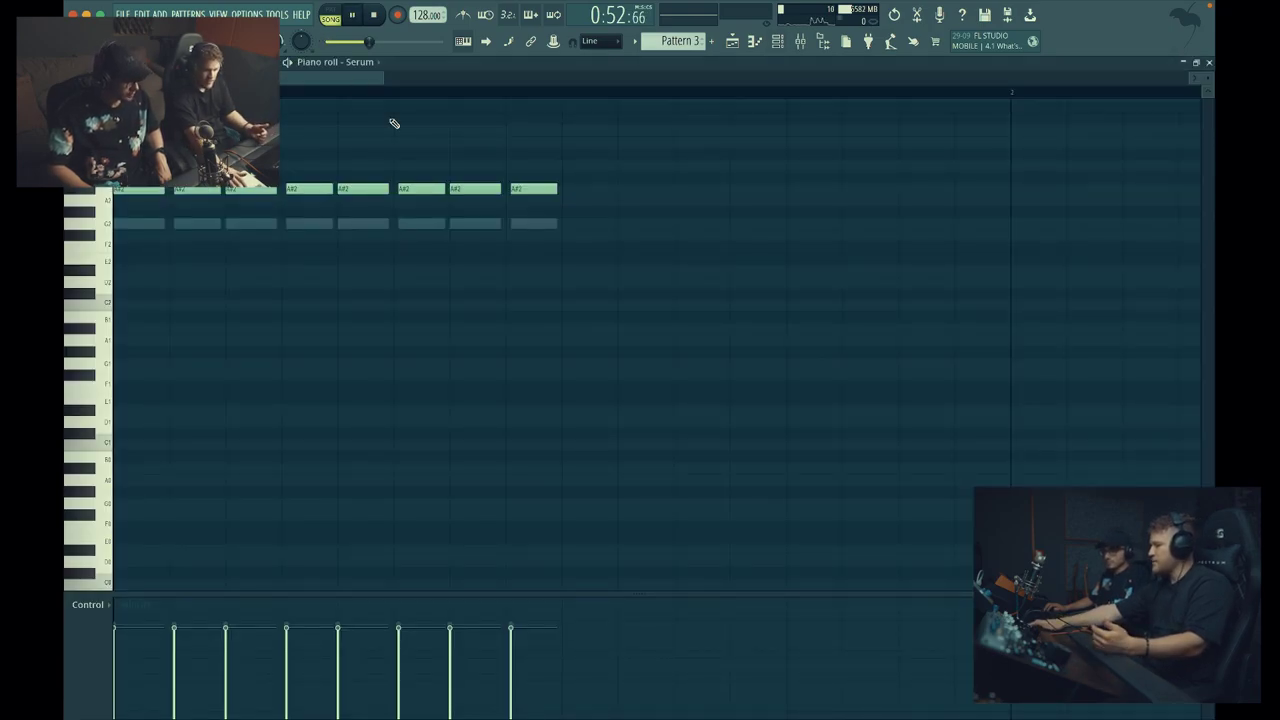
pyautogui.press('space')
pyautogui.press('space')
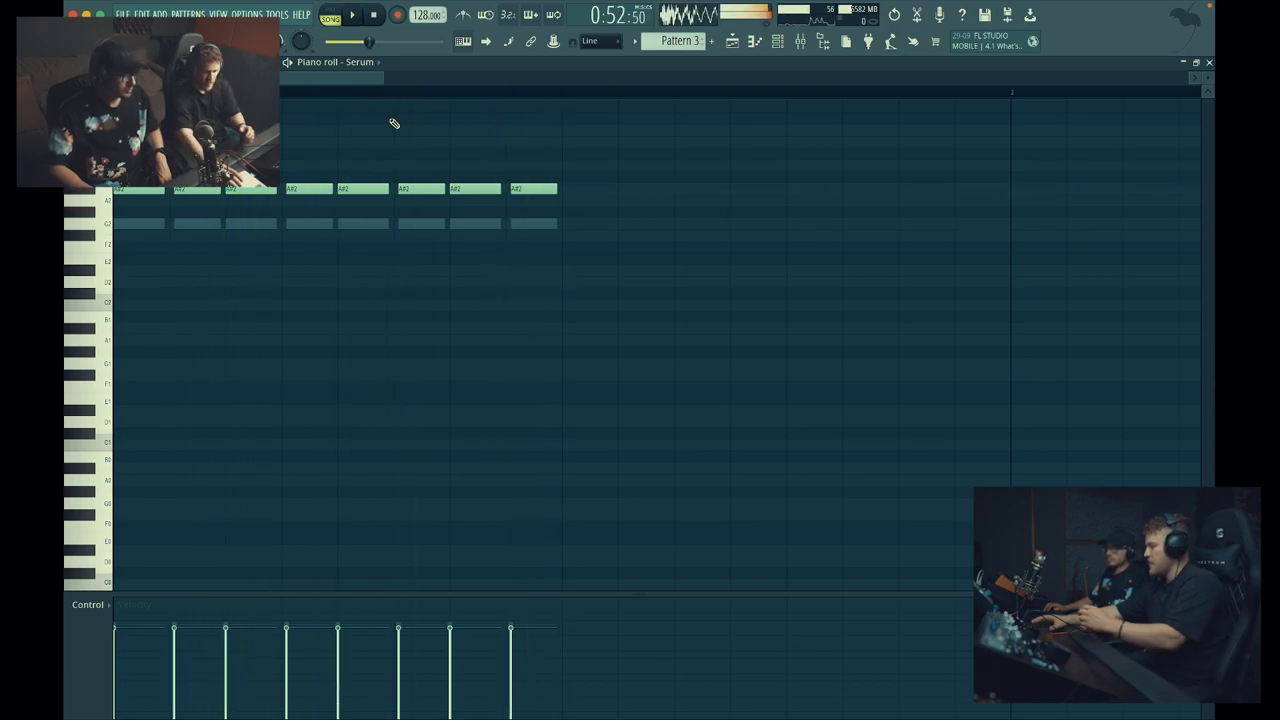
# - Lower all Serum notes in Pattern 3 to G2, audition the phrase, and raise them back to A#2
pyautogui.moveTo(621, 229); pyautogui.dragTo(125, 219)
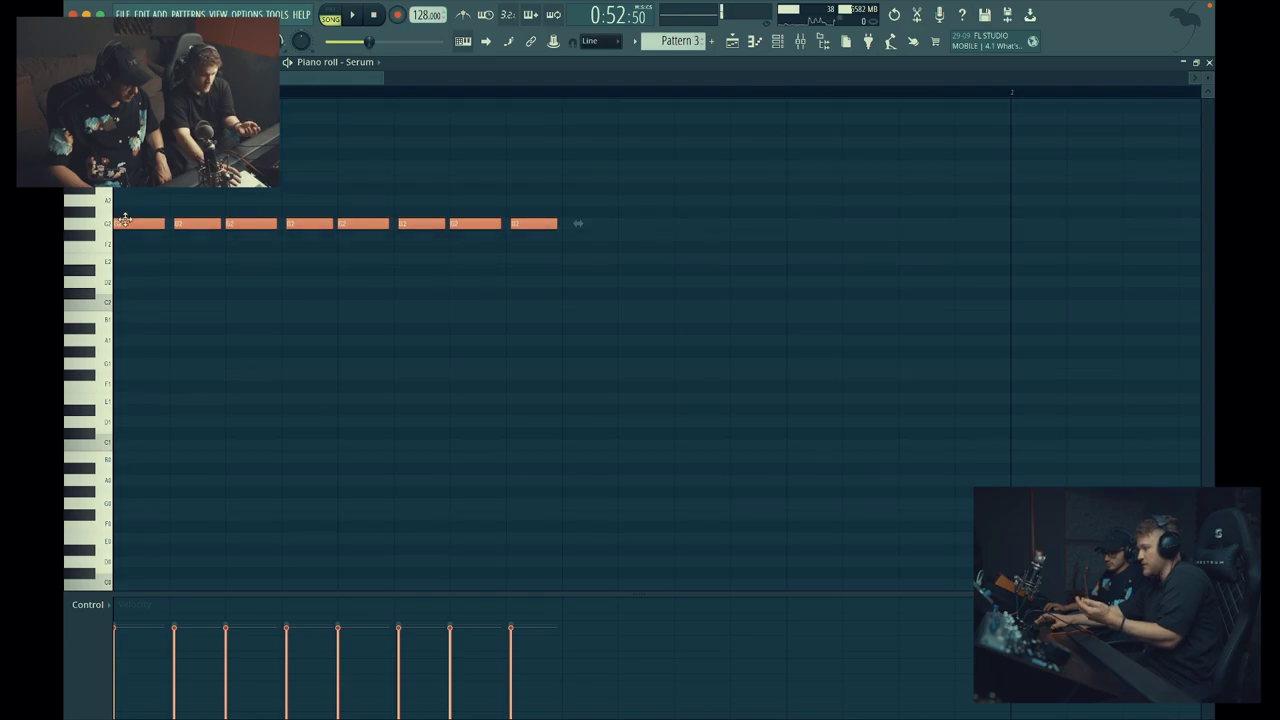
pyautogui.press('space')
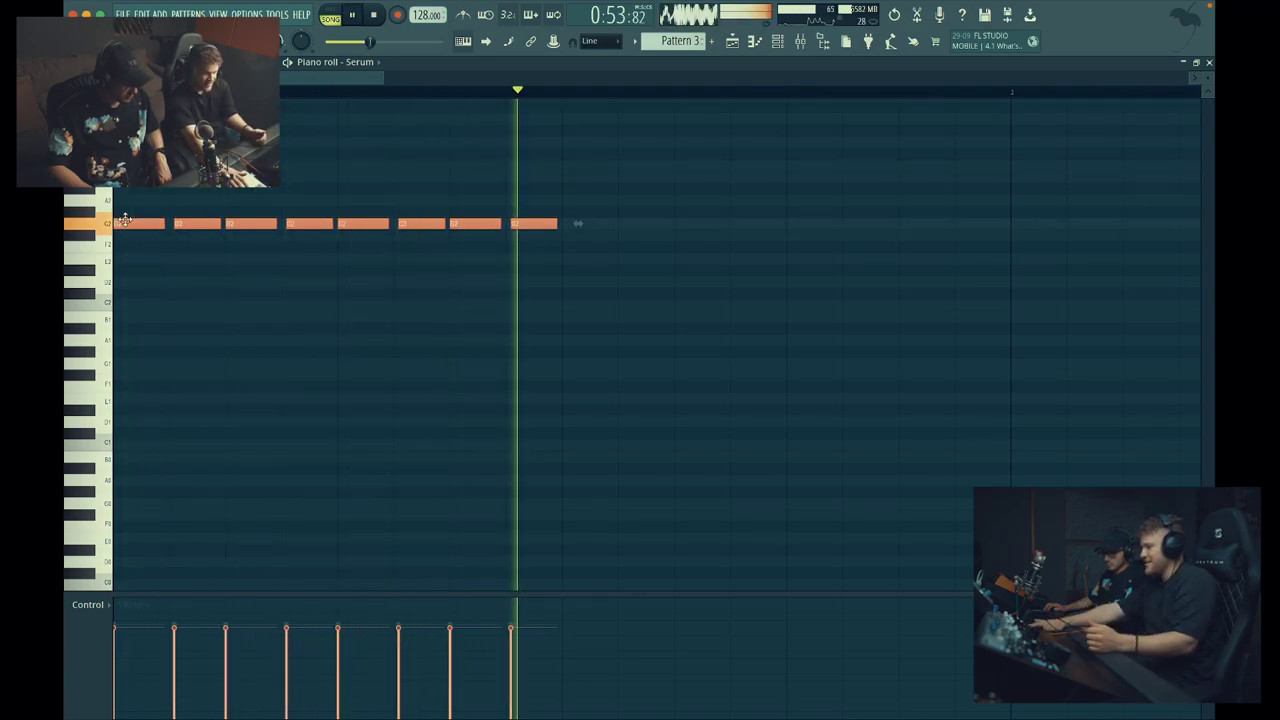
pyautogui.press('space')
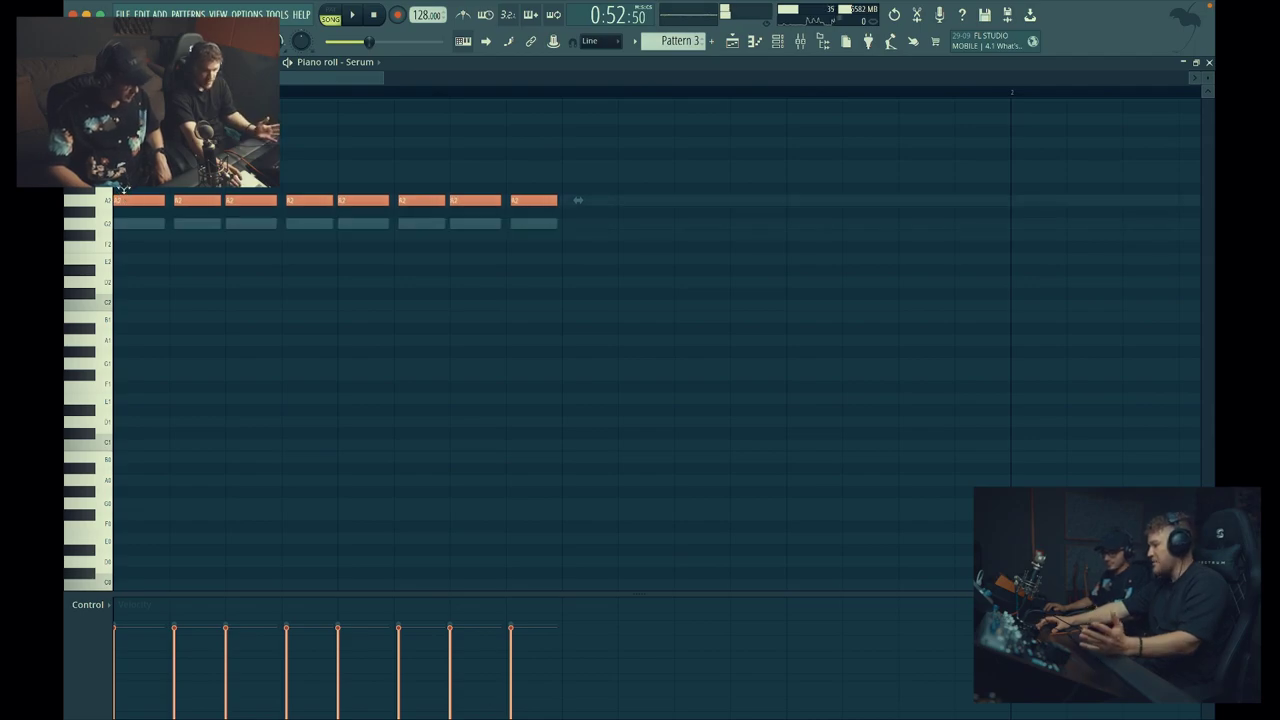
pyautogui.press('Up')
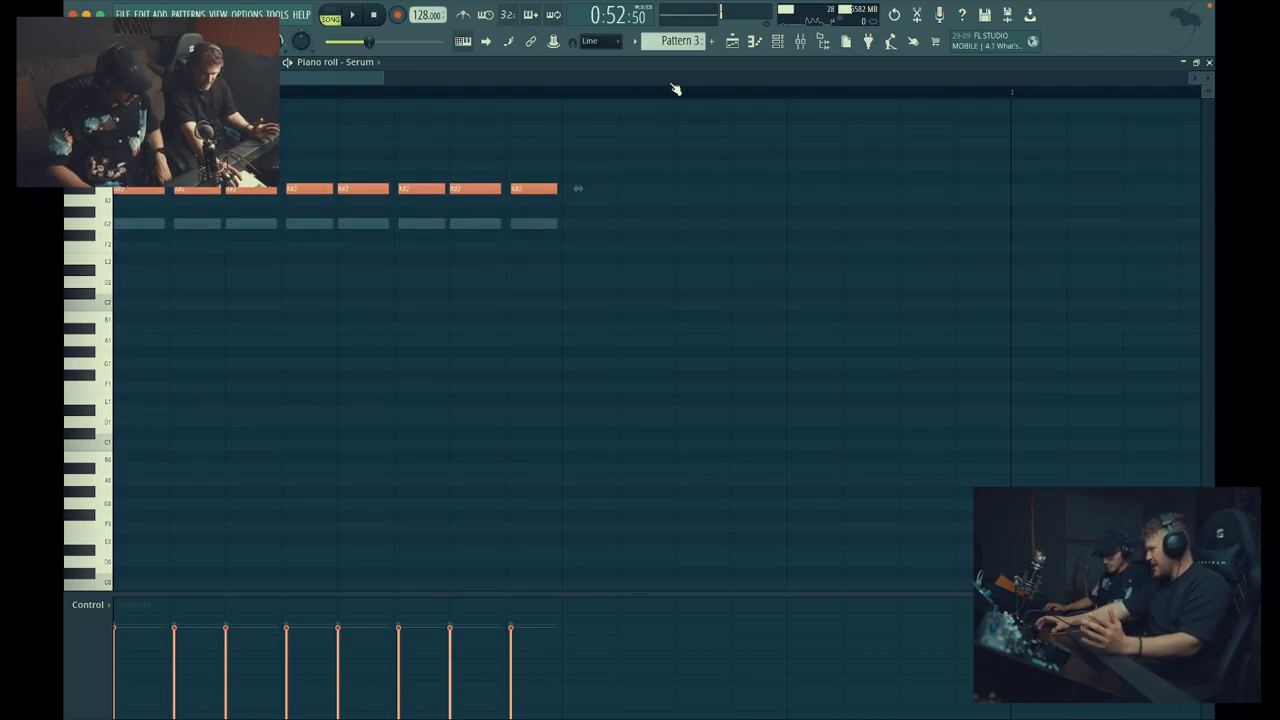
# - Return to the playlist and examine the second half from bar 29 to 37, from the drums down to the vocal, sweep and automation tracks
pyautogui.press('F5')
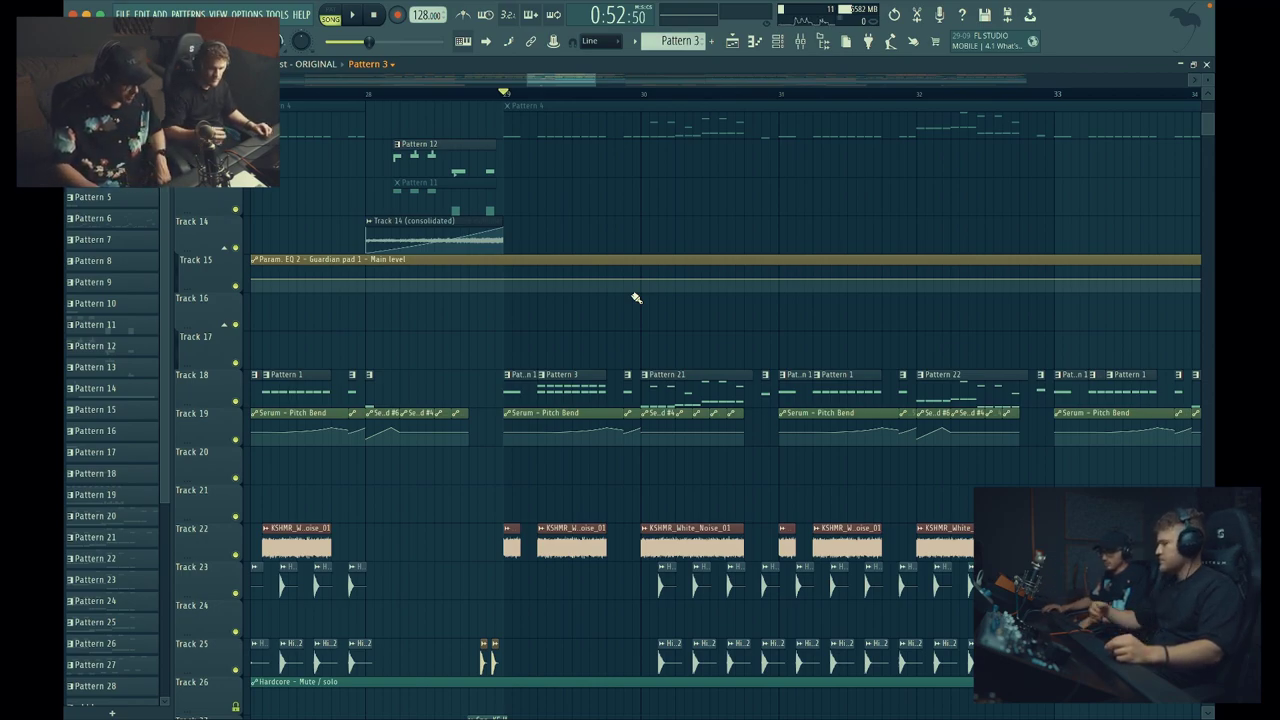
pyautogui.scroll(3, 636, 298)
pyautogui.hscroll(2, 636, 298)
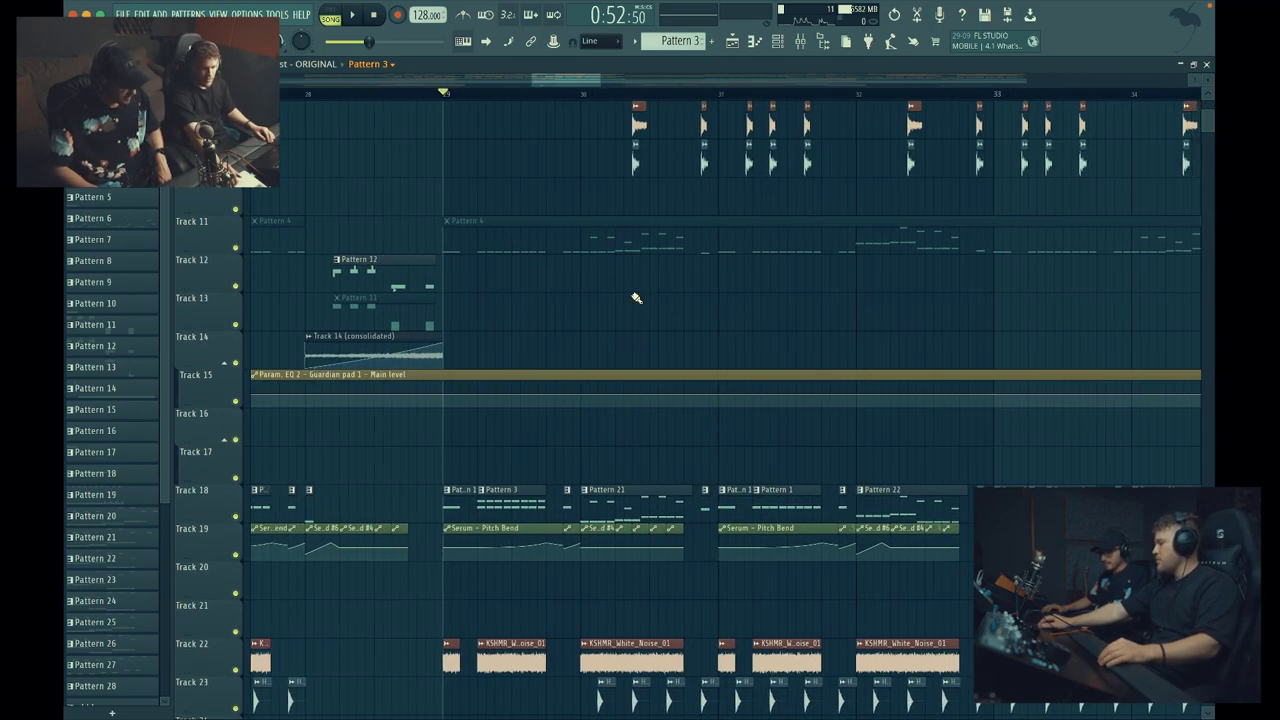
pyautogui.scroll(-2, 636, 298)
pyautogui.scroll(-1, 636, 298)
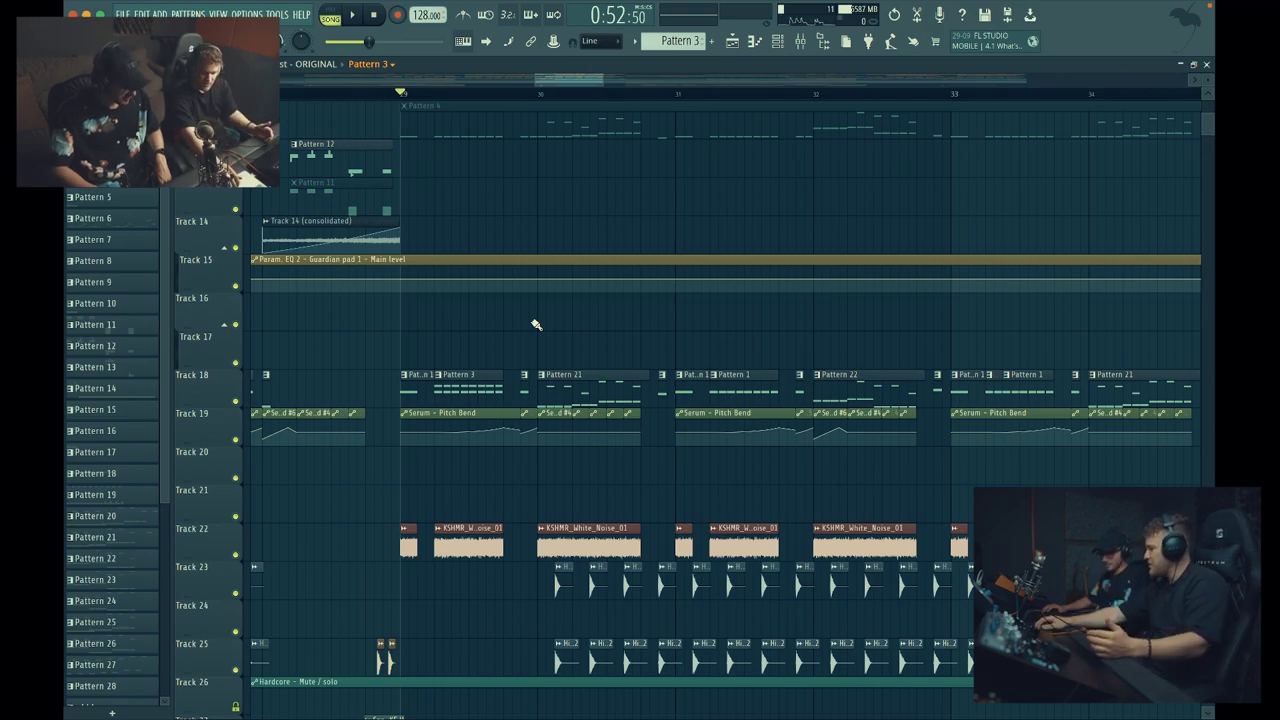
pyautogui.scroll(4, 536, 324)
pyautogui.scroll(-3, 536, 324)
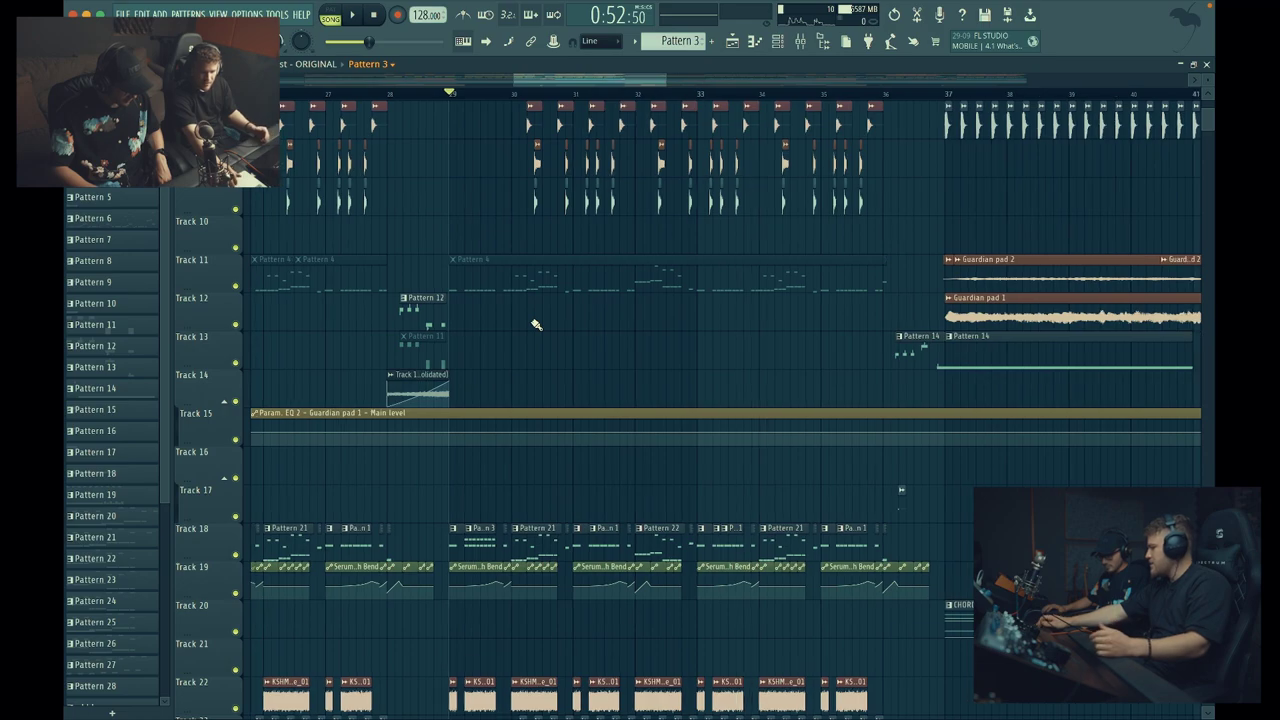
pyautogui.scroll(-5, 560, 352)
pyautogui.scroll(-1, 566, 358)
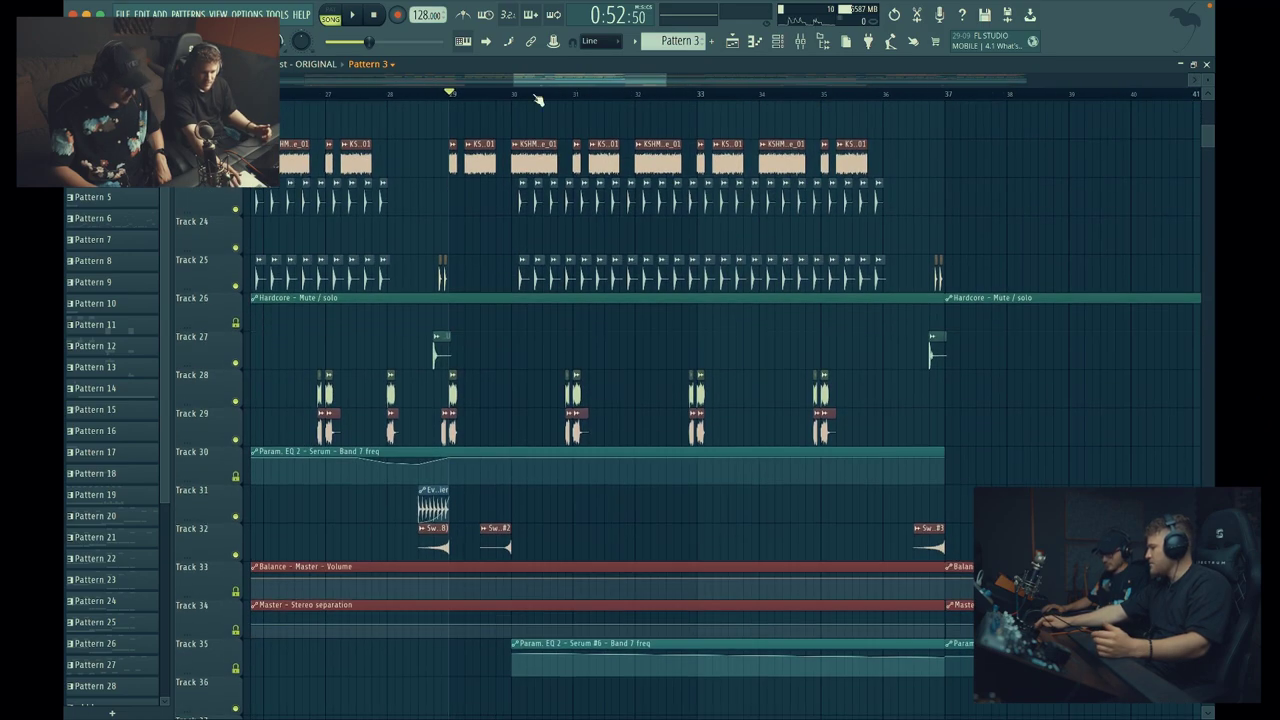
pyautogui.scroll(3, 604, 358)
pyautogui.scroll(2, 604, 358)
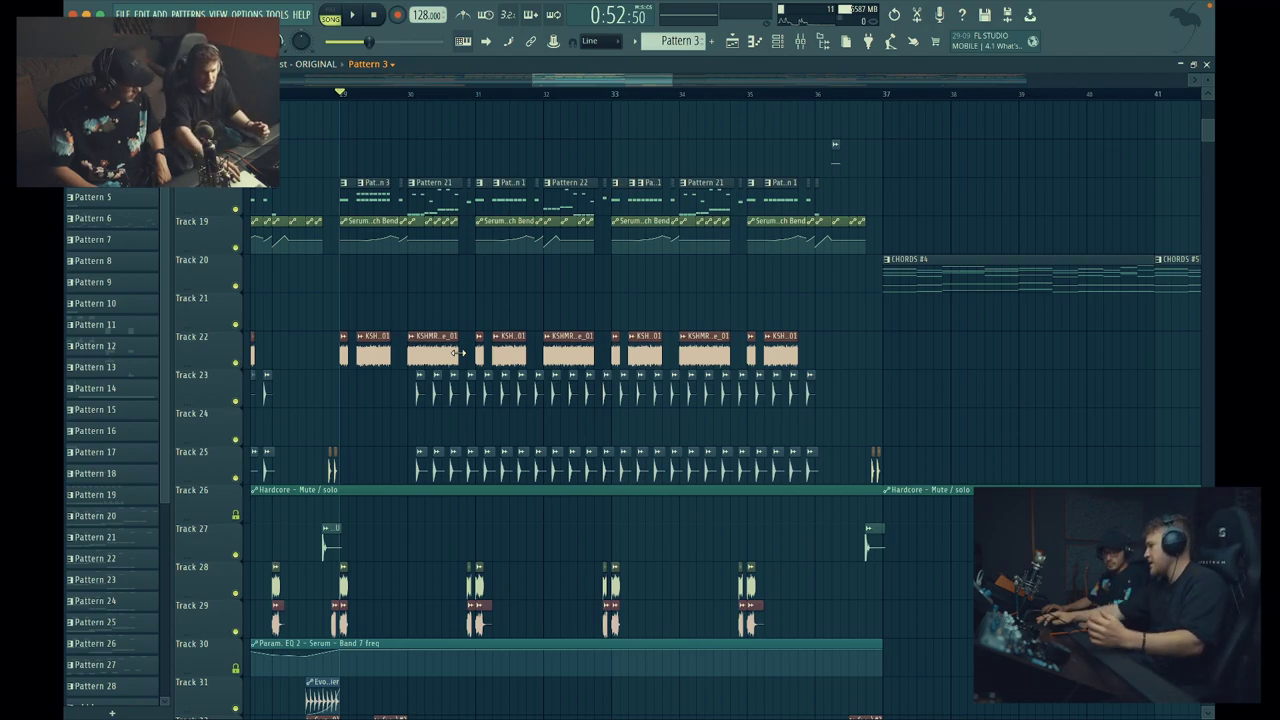
# - Play the drop from bar 21 with the white noise on Track 22 muted
pyautogui.hscroll(-5, 457, 353)
pyautogui.scroll(3, 457, 353)
pyautogui.click(279, 94)
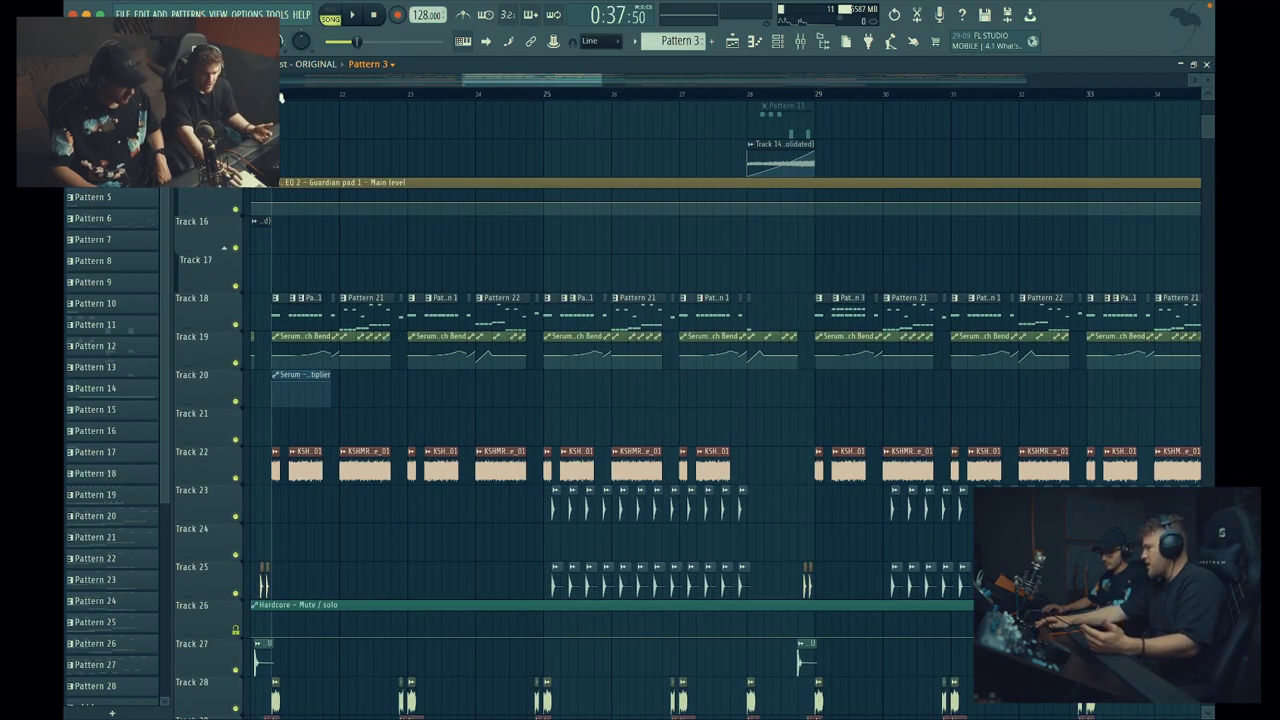
pyautogui.press('space')
pyautogui.click(237, 478)
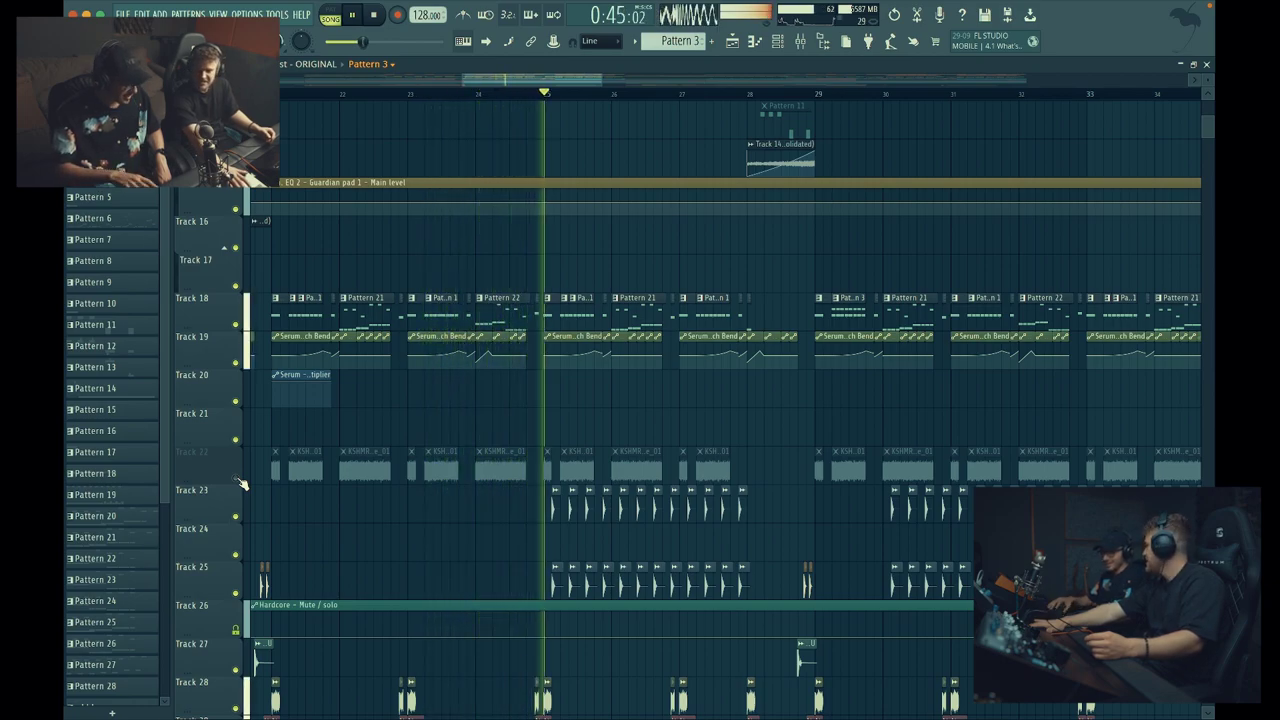
pyautogui.press('space')
# - Unmute Track 22 and play the drop from bar 21 again with the white noise included
pyautogui.click(239, 480)
pyautogui.press('space')
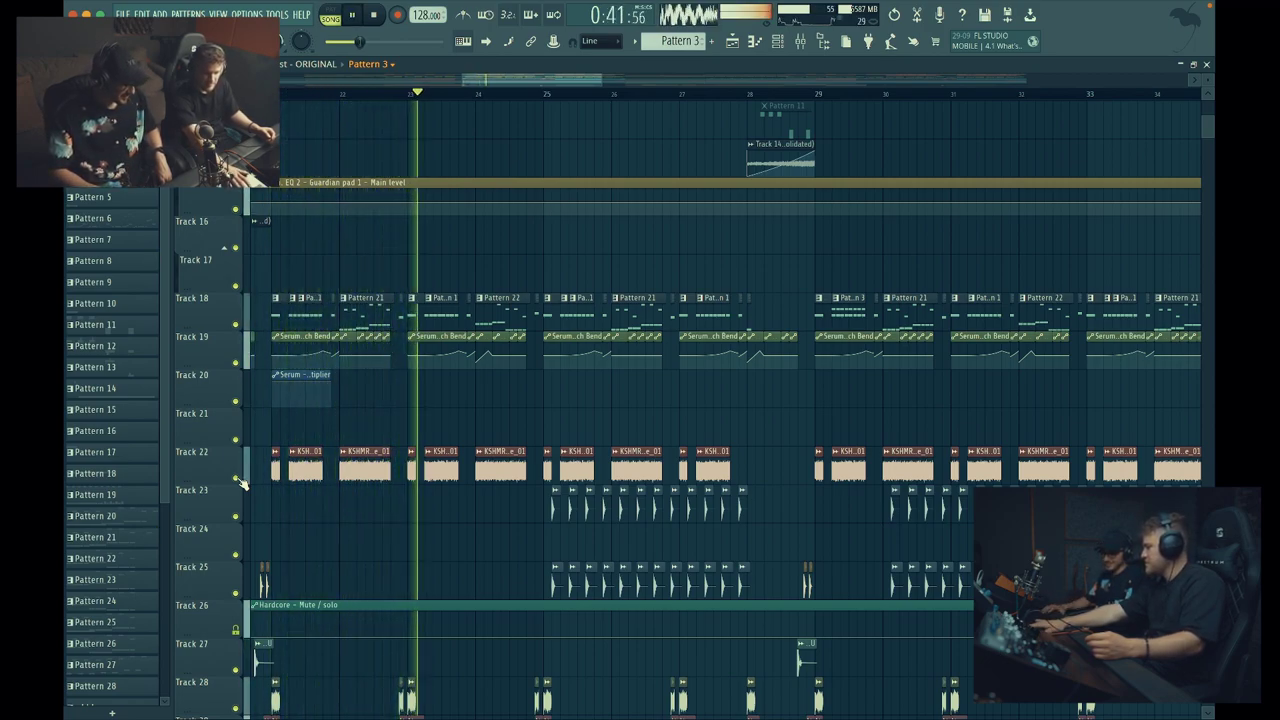
pyautogui.press('space')
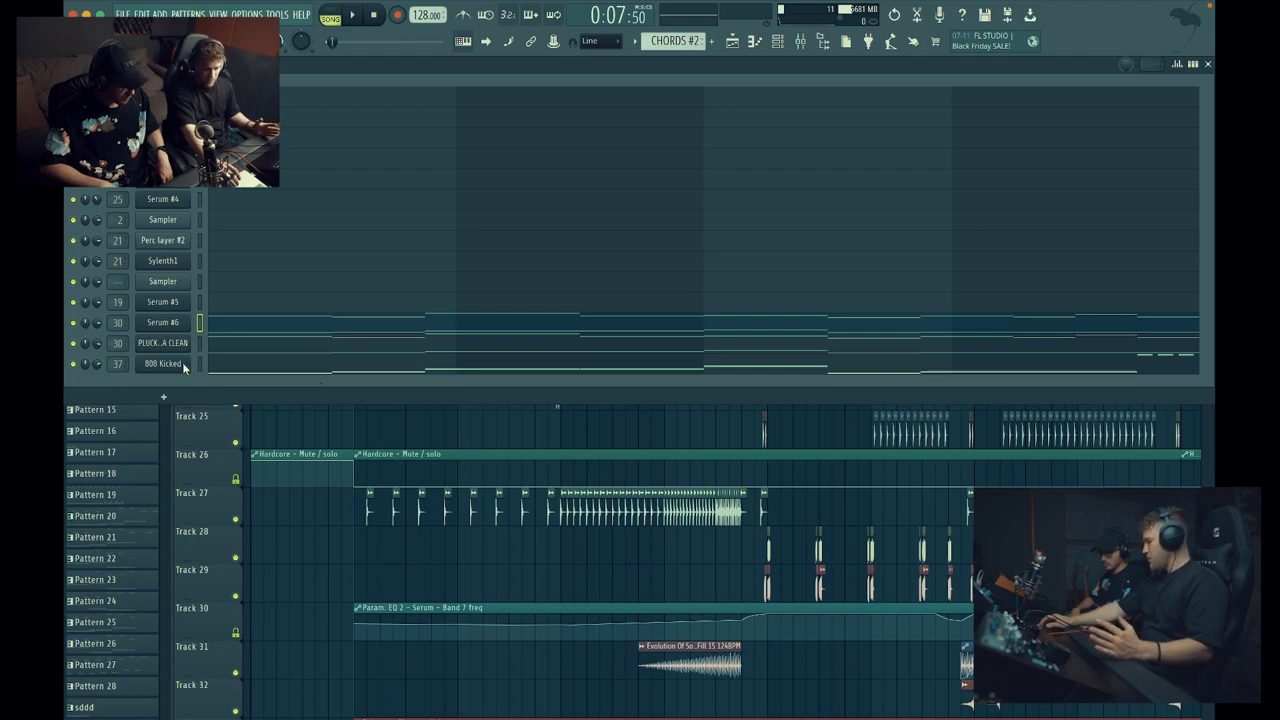
# - Mute the Serum #6 and PLUCK CLEAN channels and audition the CHORDS #2 pattern in pattern mode
pyautogui.click(72, 343)
pyautogui.click(72, 322)
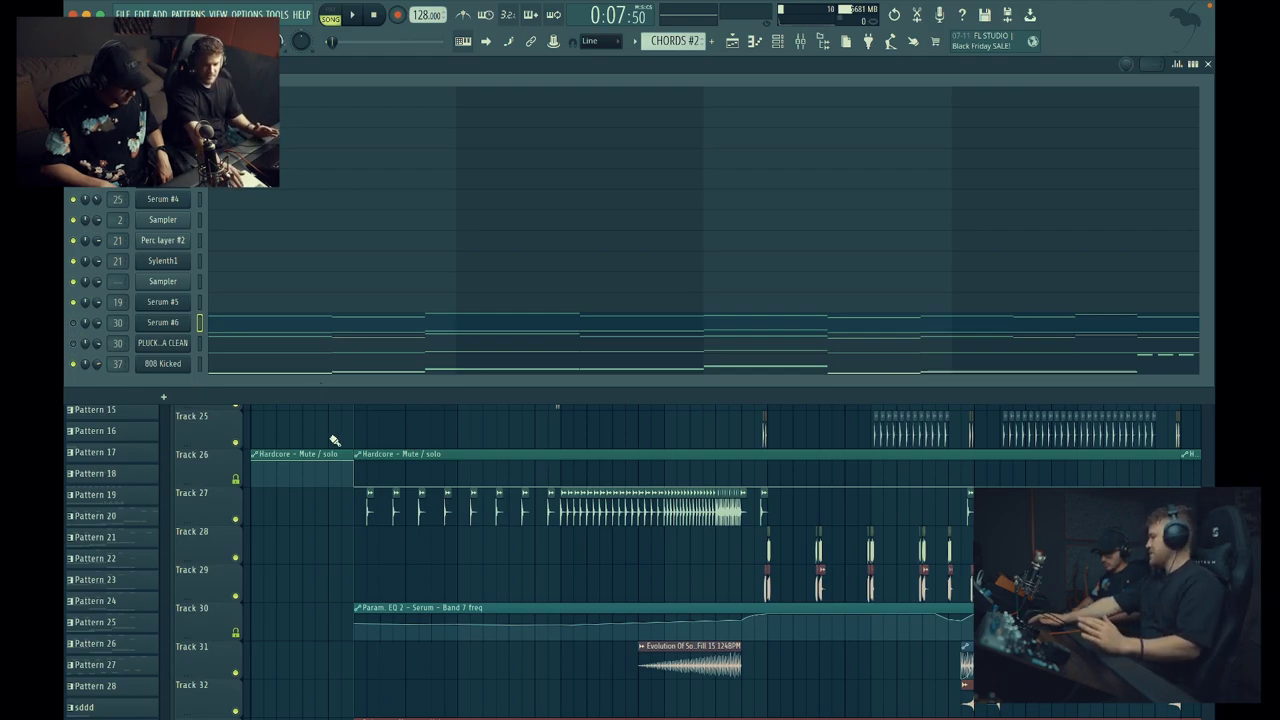
pyautogui.press('space')
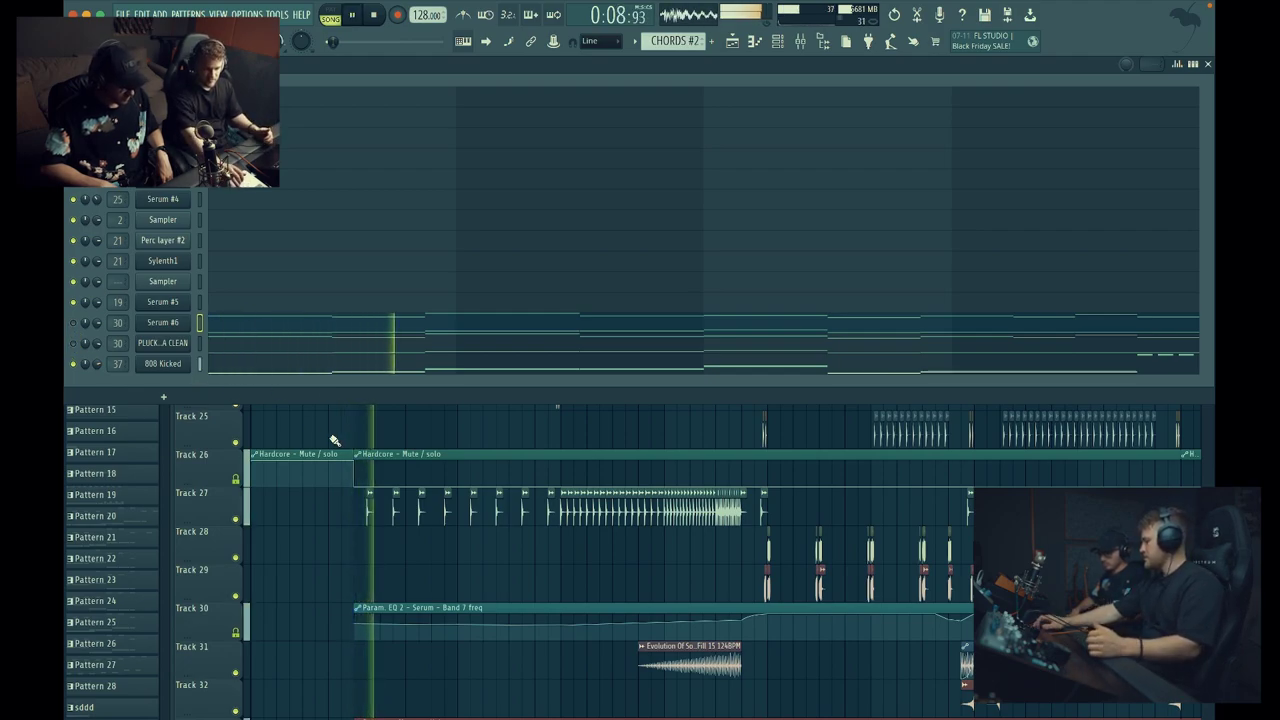
pyautogui.click(331, 15)
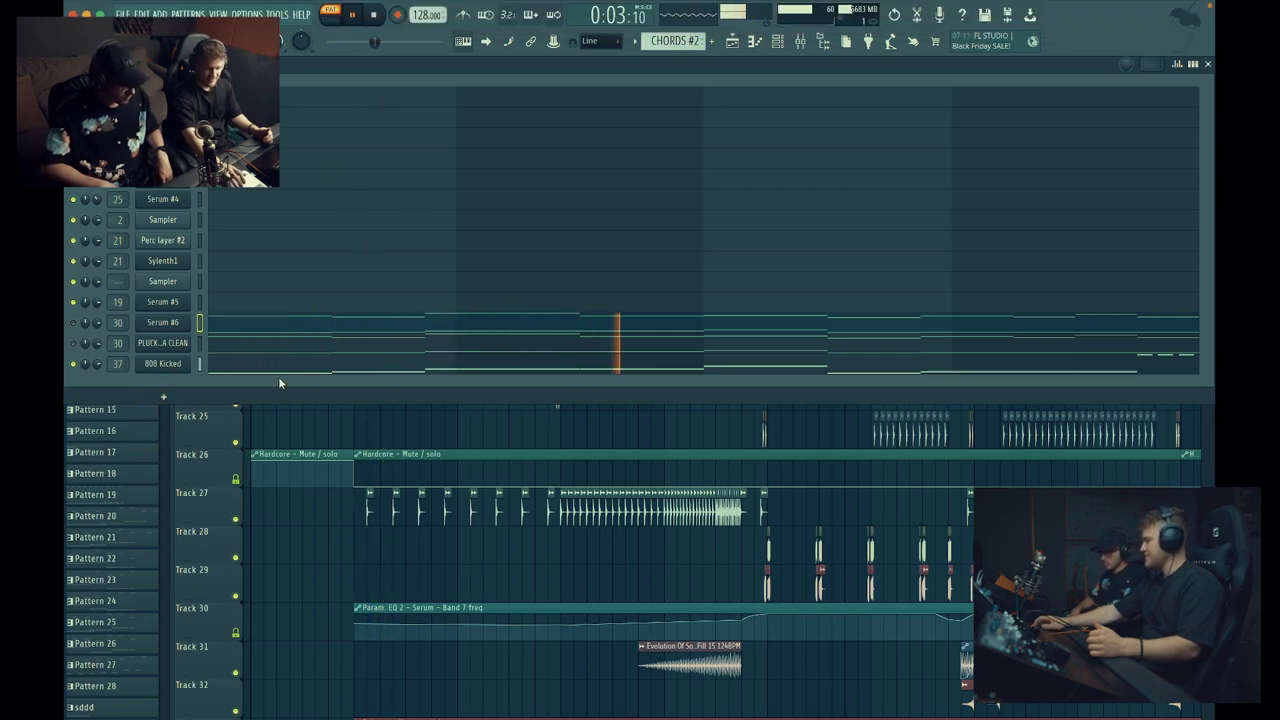
# - Stop playback, open the 808 Kicked channel's FLEX instrument and look through its preset packs around Mobile Tuned 808 Bass
pyautogui.click(180, 364)
pyautogui.press('space')
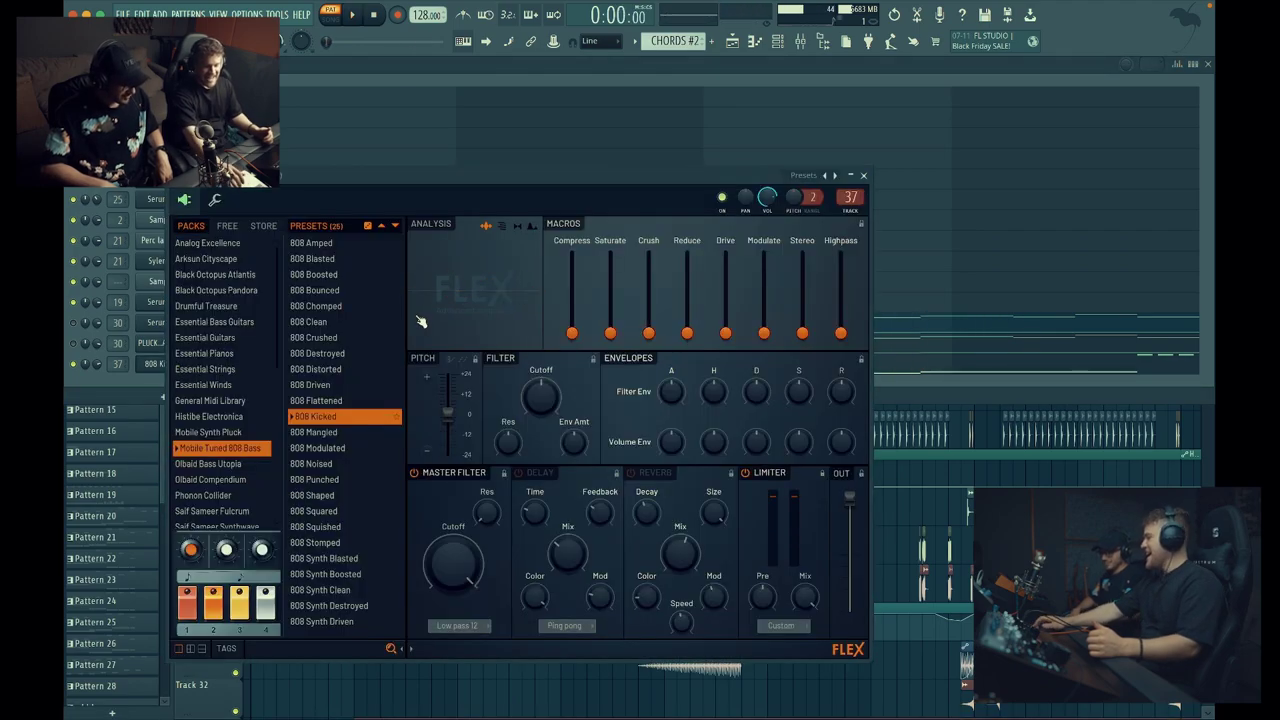
pyautogui.moveTo(386, 175); pyautogui.dragTo(498, 81)
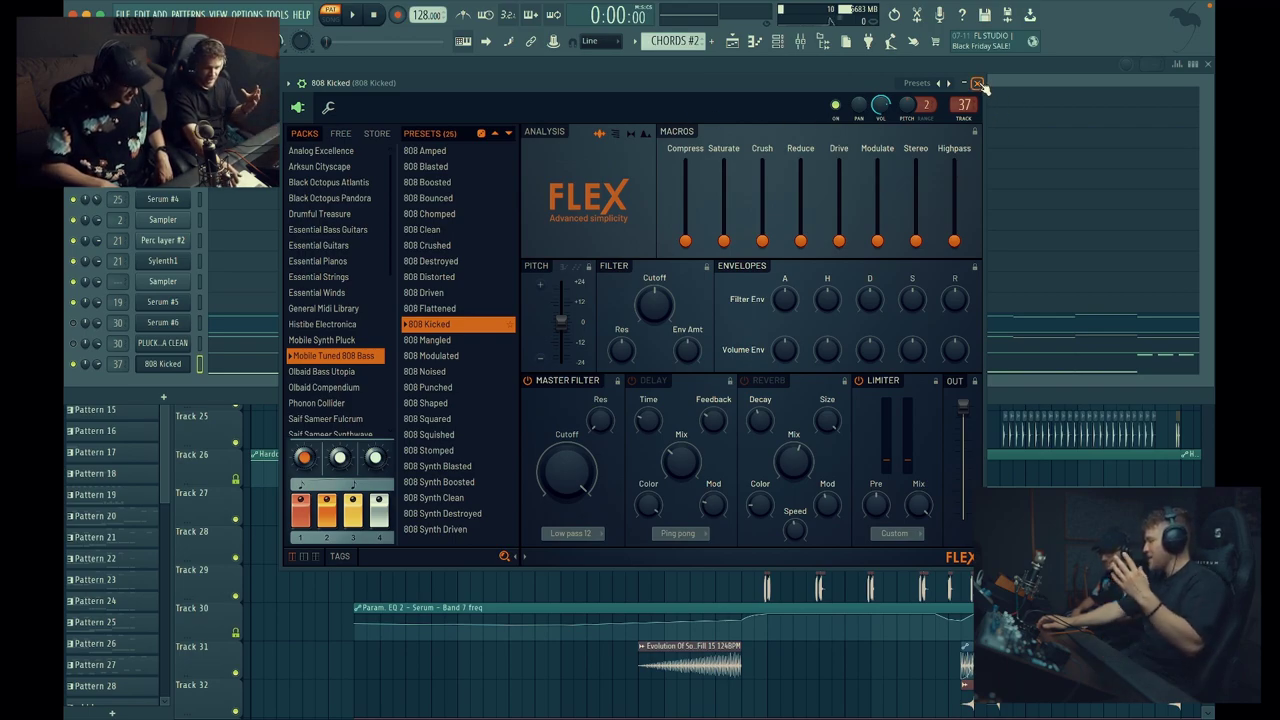
pyautogui.scroll(-5, 332, 362)
pyautogui.scroll(4, 332, 358)
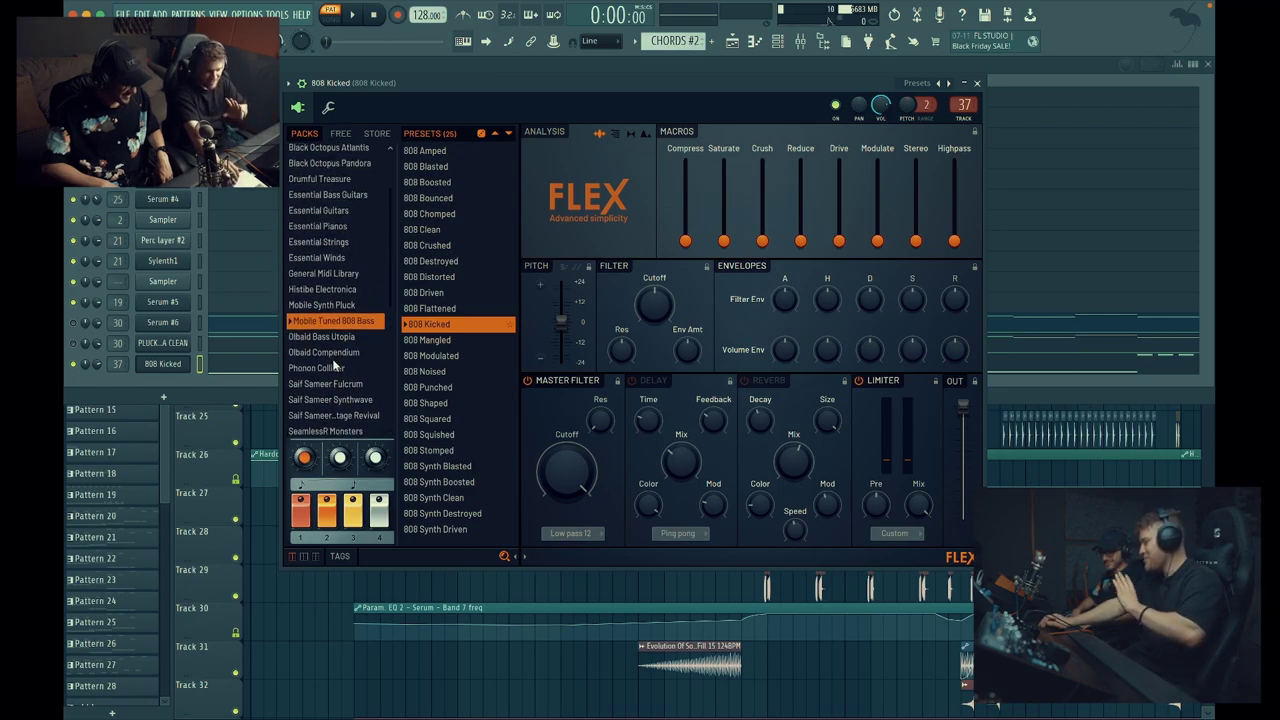
# - Unmute Serum #6, open its instrument and piano roll, and play CHORDS #2 with the Serum window moved clear of the notes
pyautogui.click(978, 83)
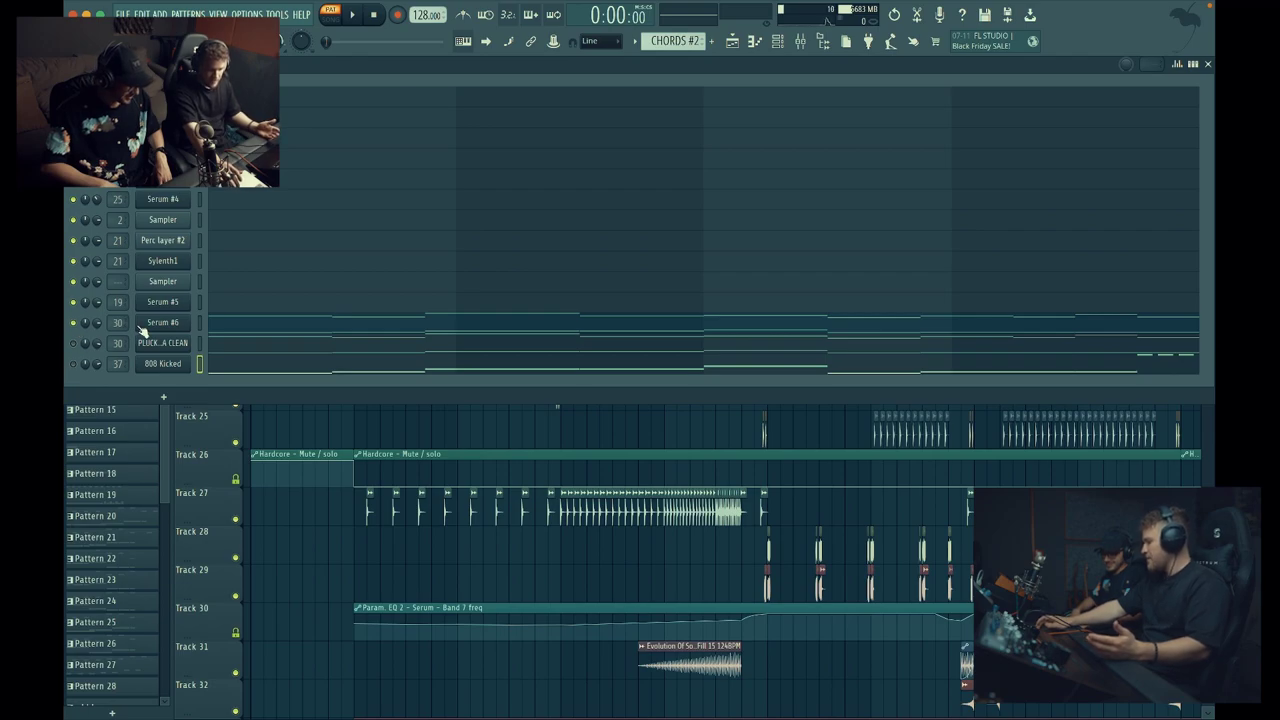
pyautogui.click(181, 327)
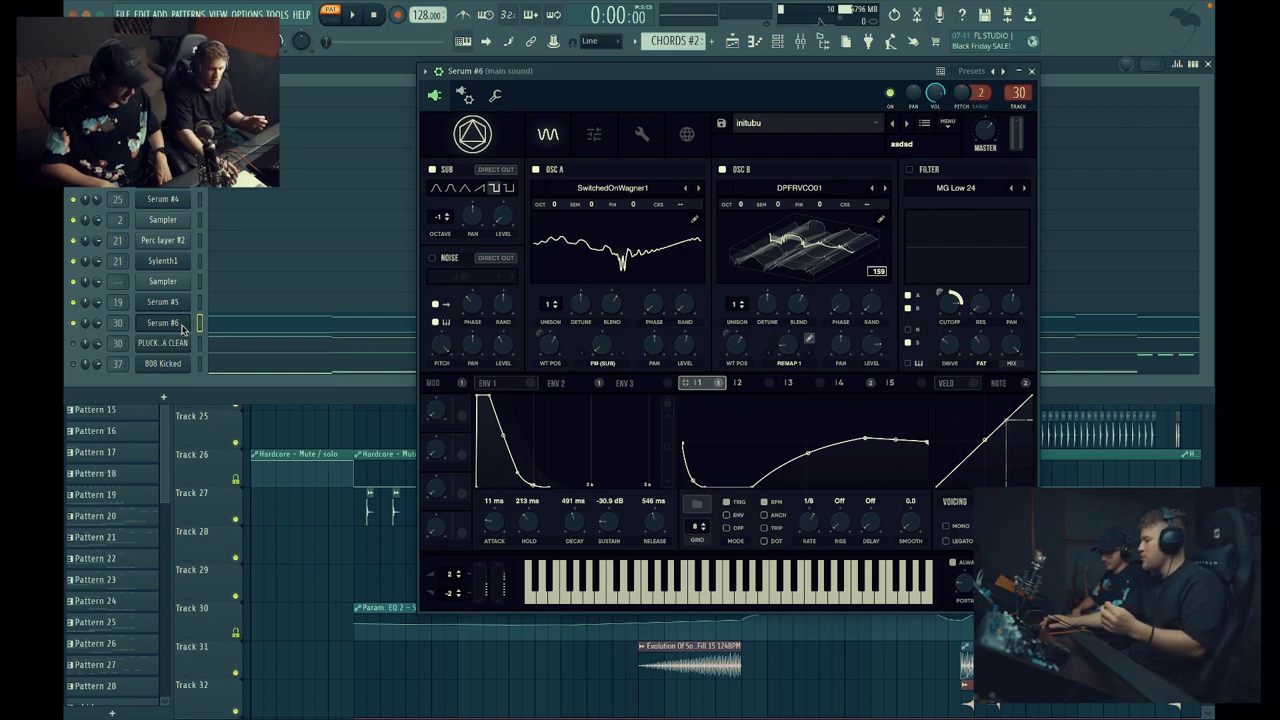
pyautogui.click(269, 324)
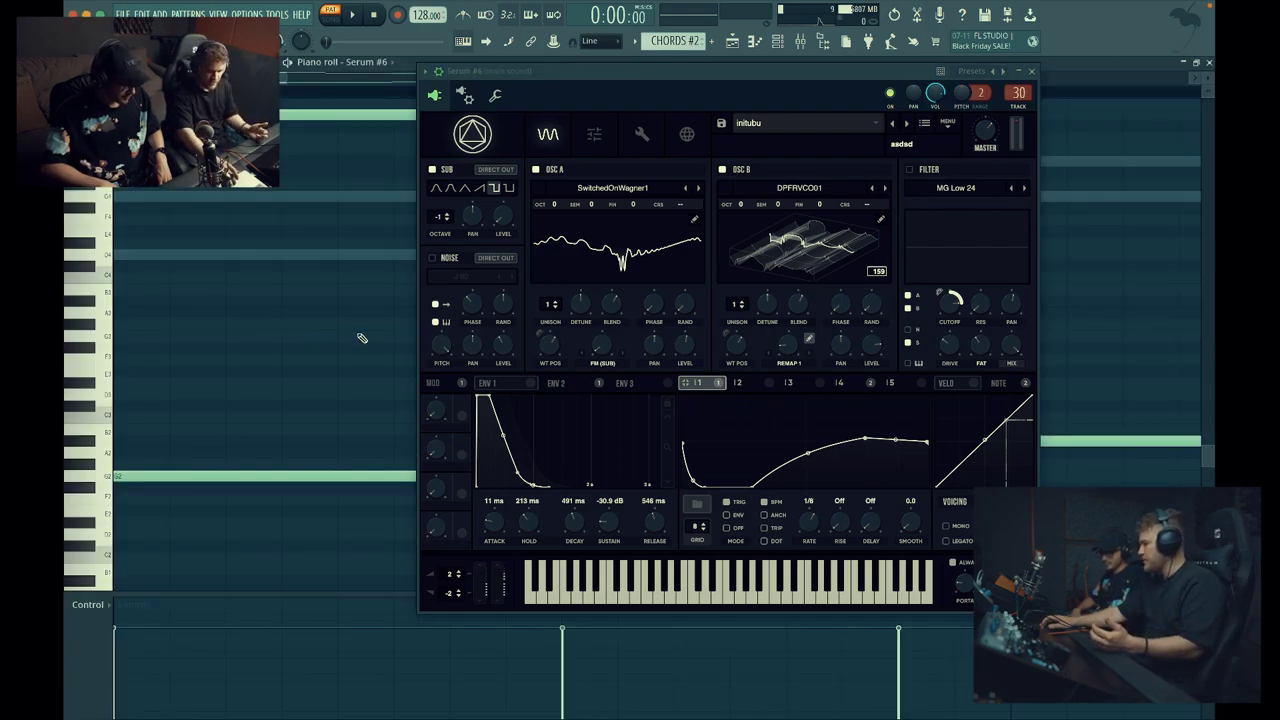
pyautogui.scroll(2, 309, 217)
pyautogui.press('space')
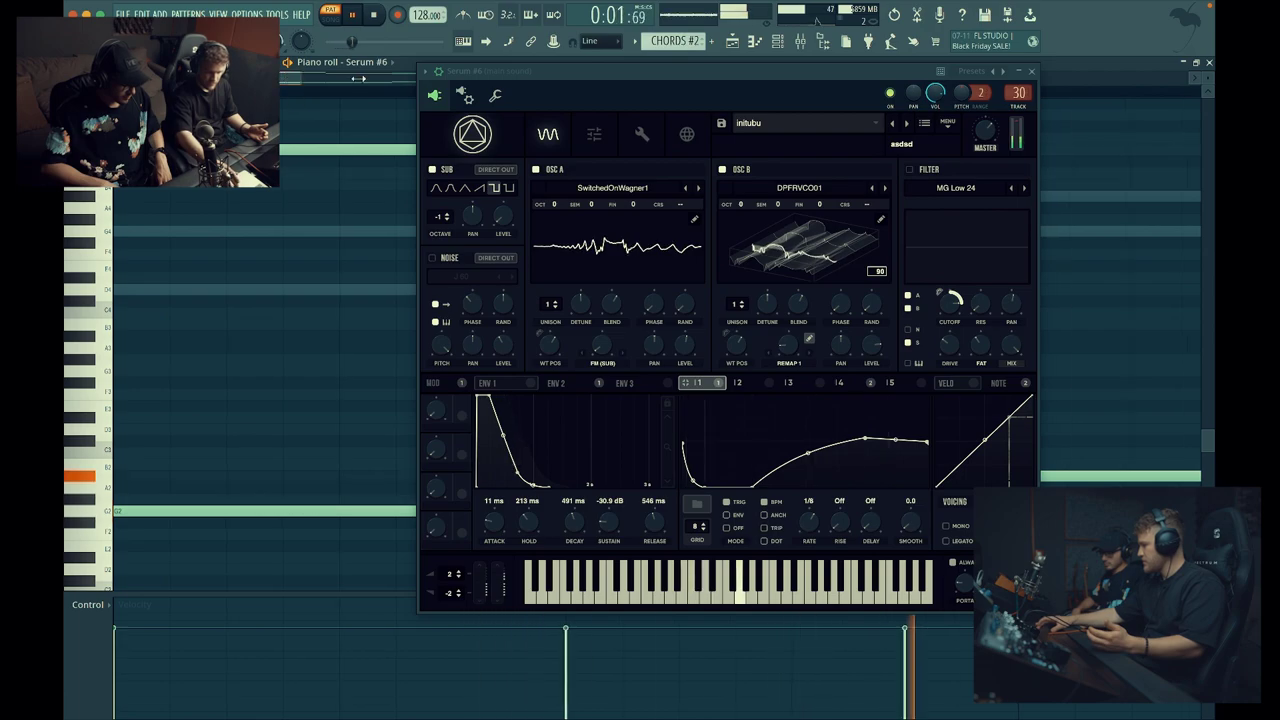
pyautogui.moveTo(769, 79); pyautogui.dragTo(1224, 131)
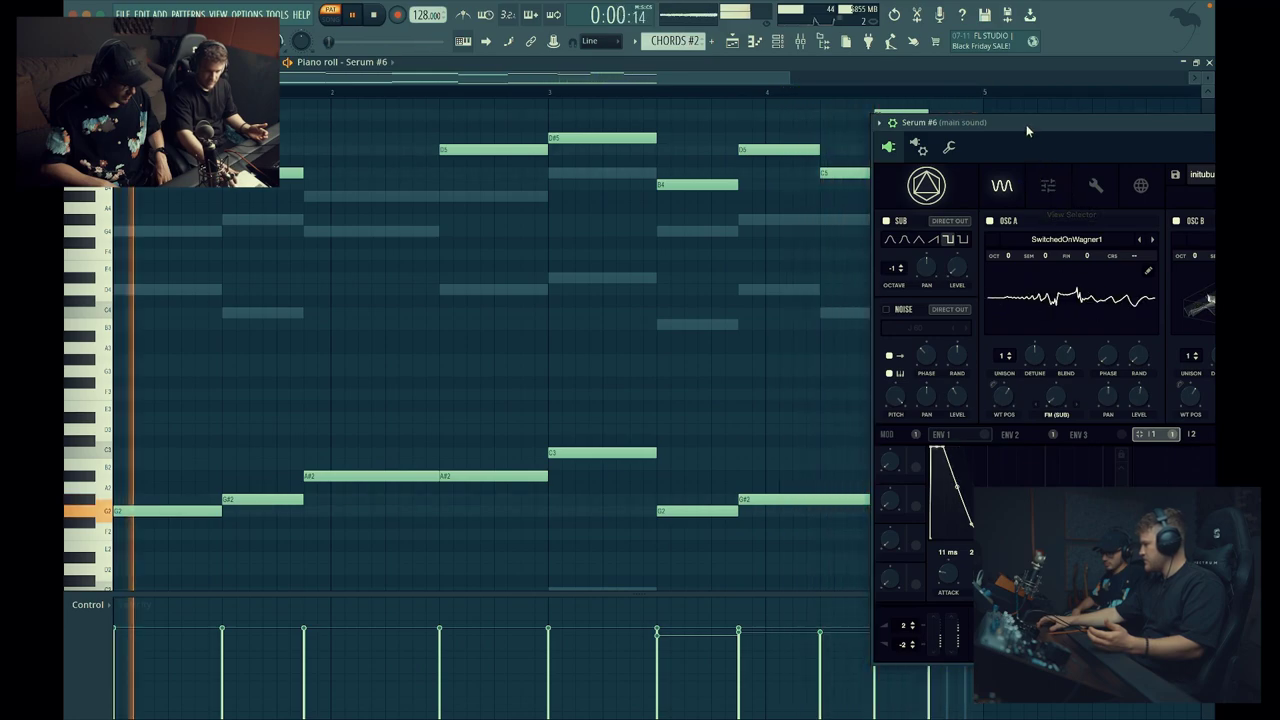
pyautogui.moveTo(1026, 124); pyautogui.dragTo(879, 548)
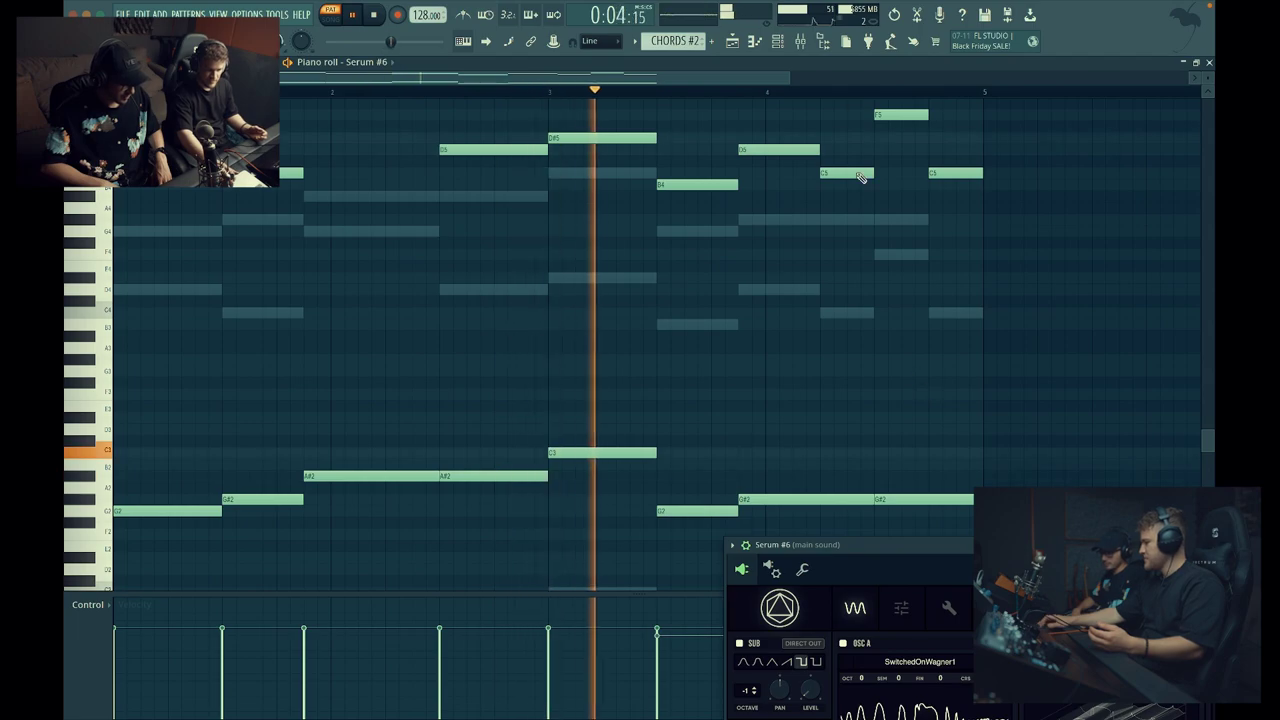
# - Open the 808 Kicked channel's piano roll during playback, look over its bass notes and stop playback
pyautogui.press('F6')
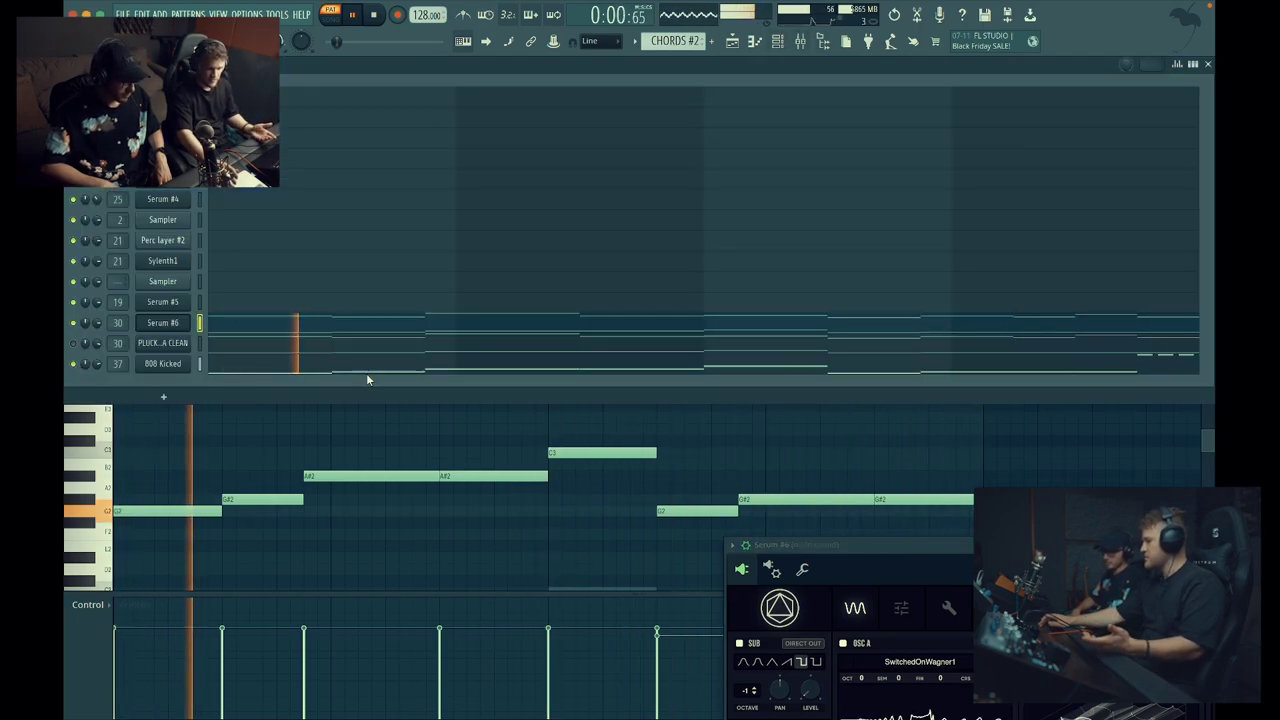
pyautogui.click(1175, 366)
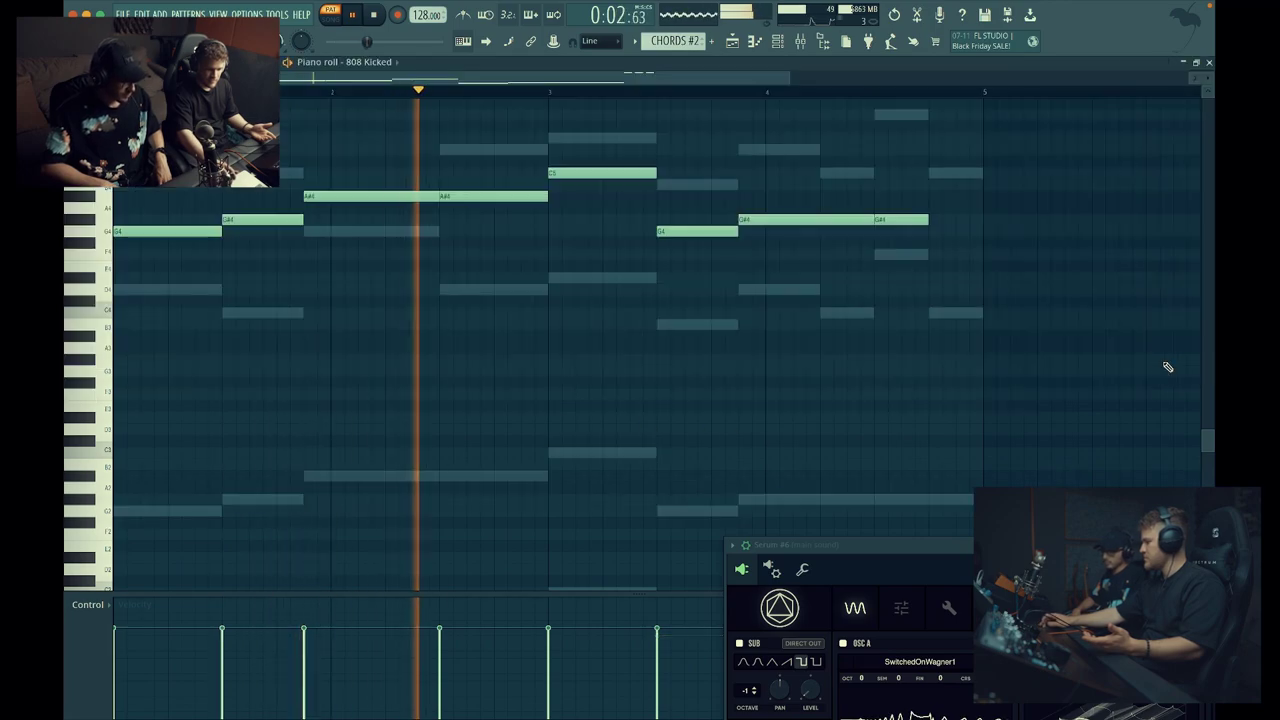
pyautogui.scroll(4, 893, 341)
pyautogui.scroll(-4, 893, 341)
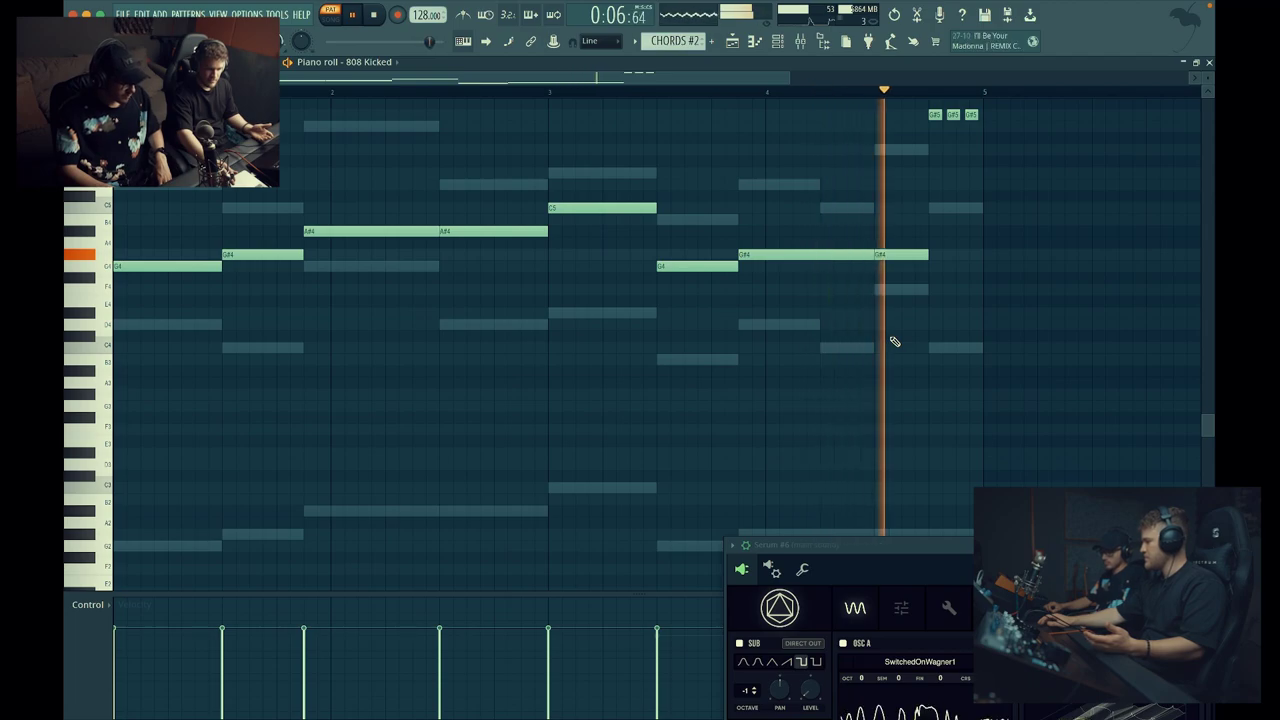
pyautogui.press('space')
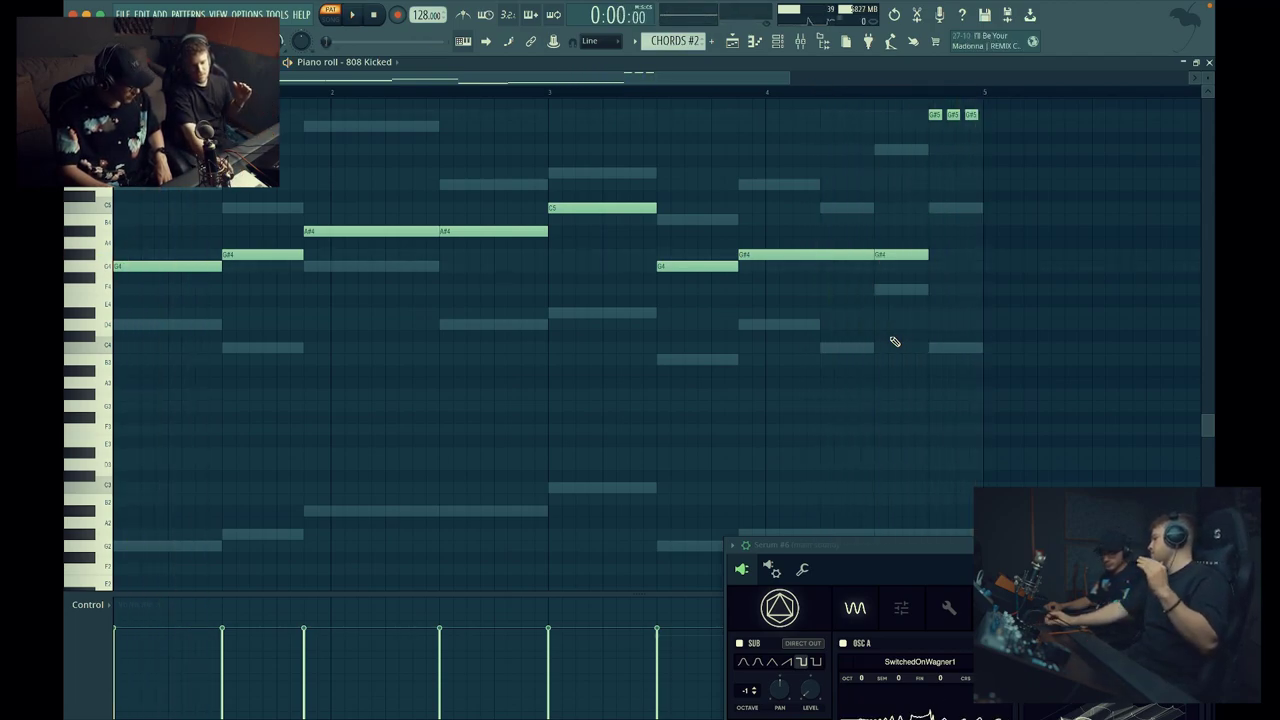
# - Examine the three short G#5 notes ending the 808 Kicked phrase, with the playhead placed at the first of them
pyautogui.scroll(2, 895, 342)
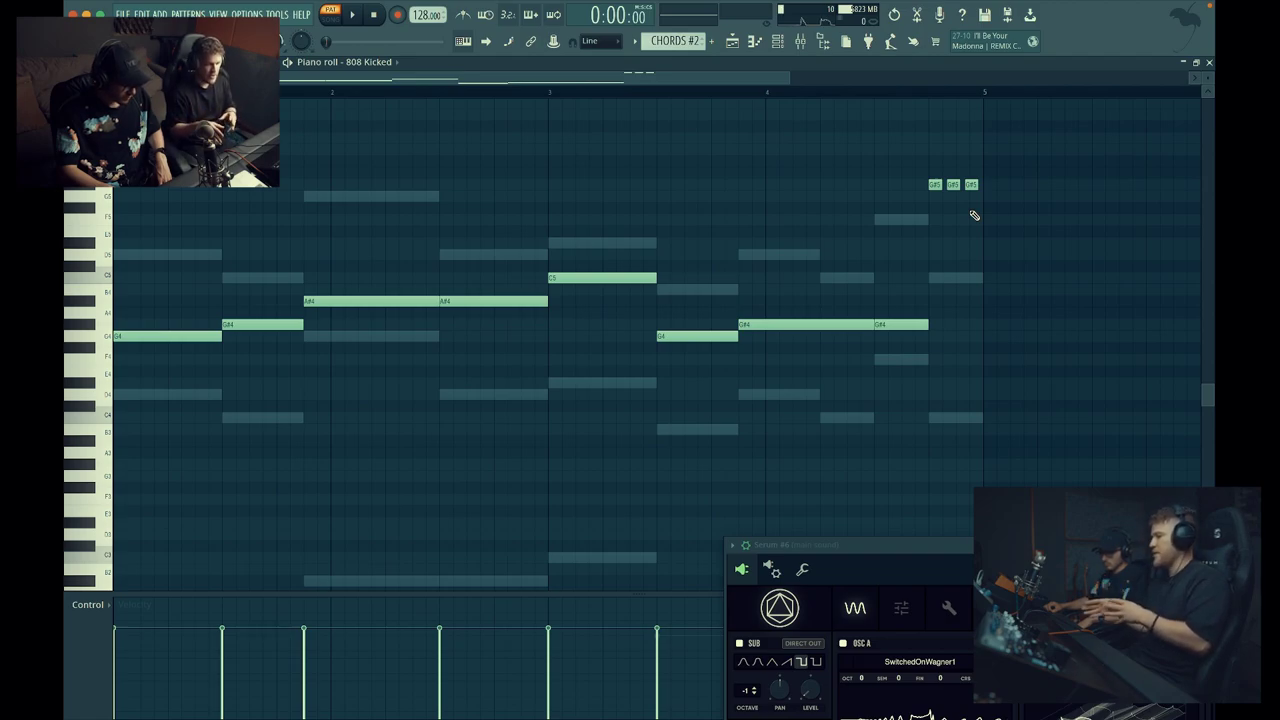
pyautogui.scroll(3, 973, 215)
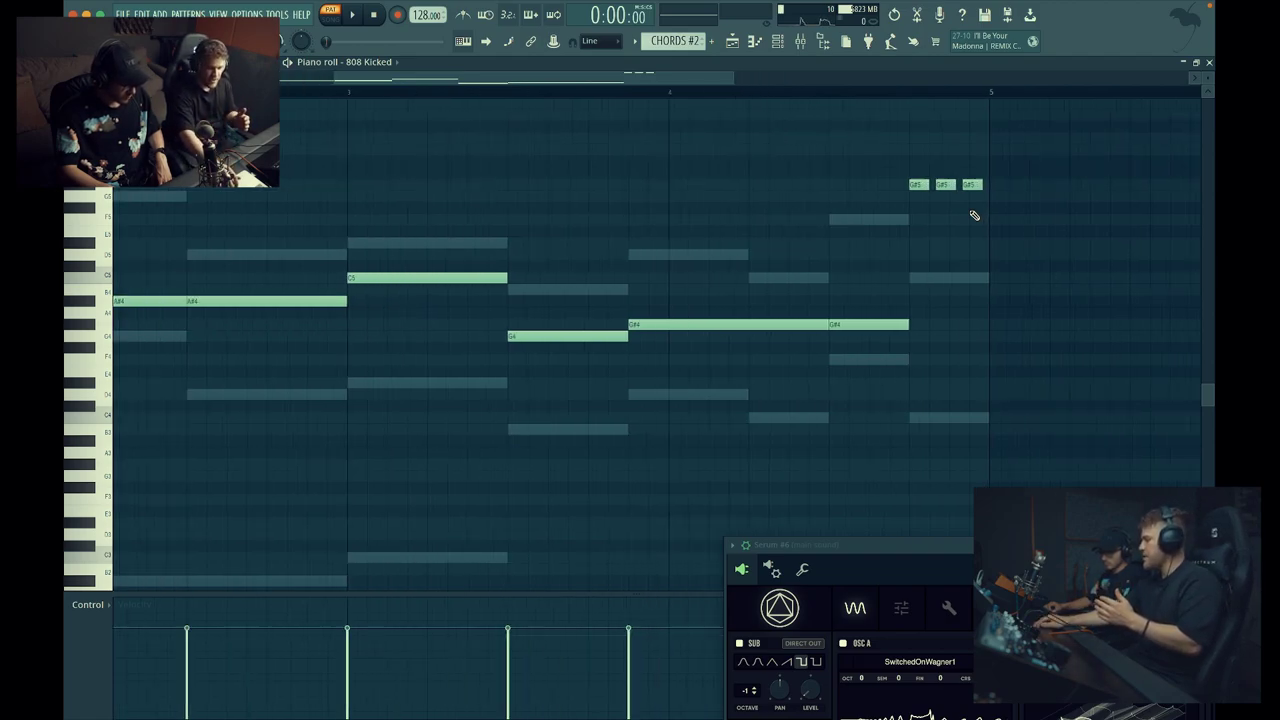
pyautogui.click(901, 92)
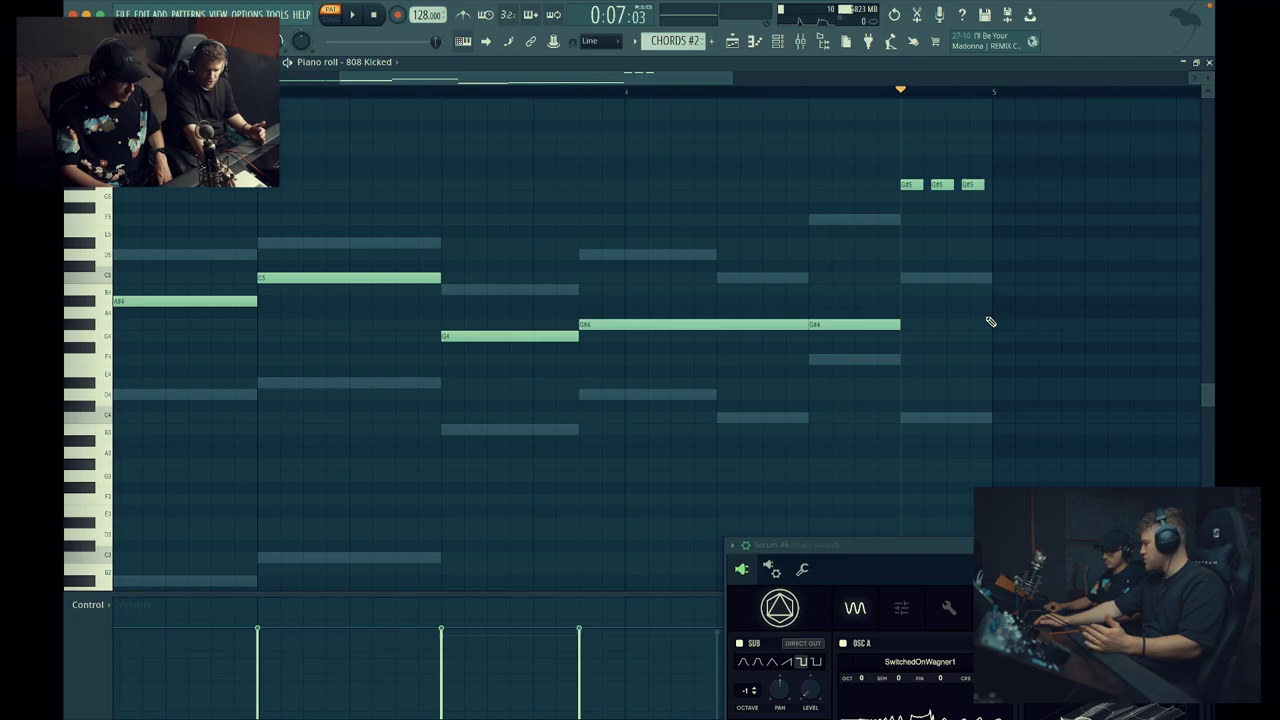
pyautogui.scroll(-3, 990, 322)
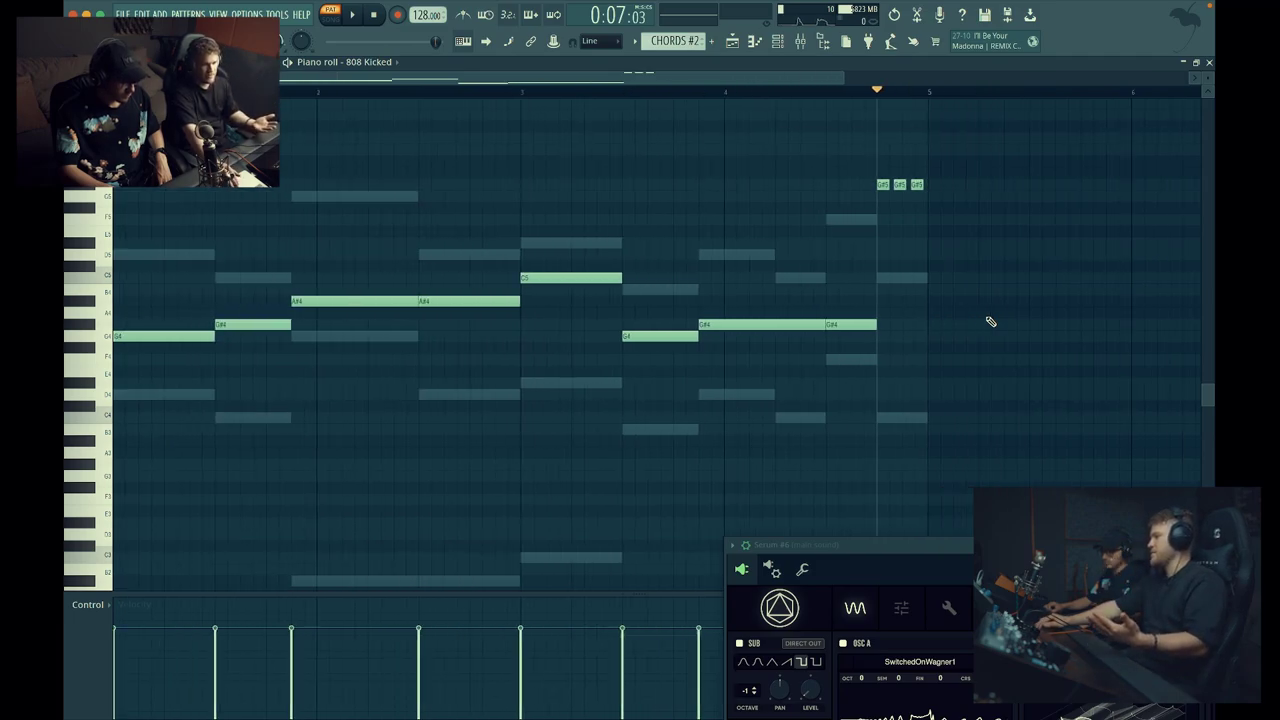
pyautogui.scroll(-2, 491, 221)
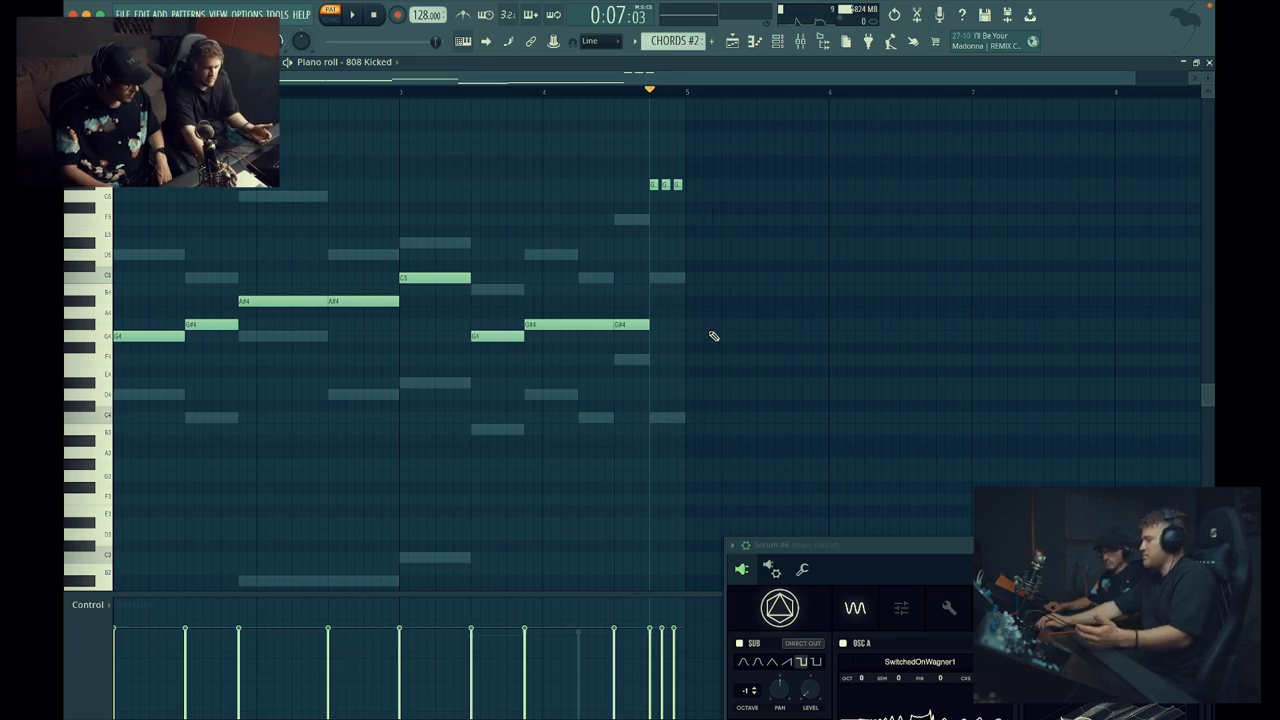
pyautogui.scroll(-5, 713, 336)
pyautogui.scroll(5, 713, 336)
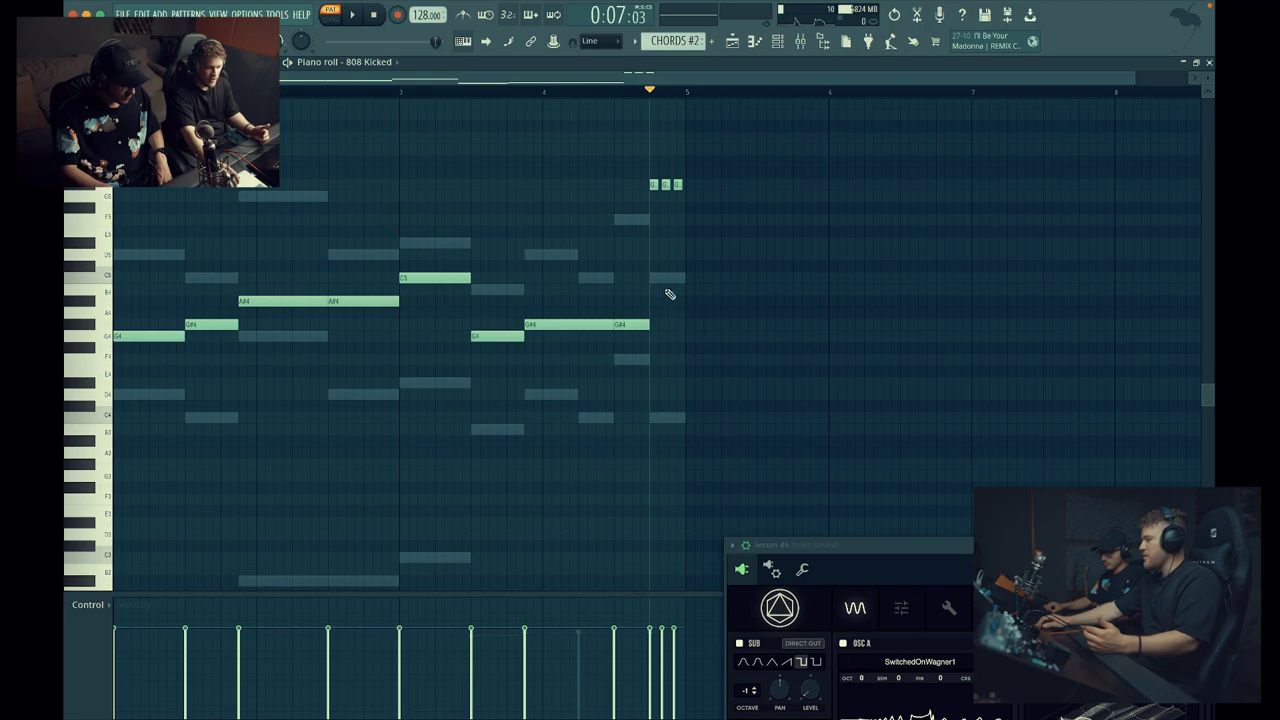
# - Compare Serum #6's sound during playback with its Filter and Reverb effects switched off and back on
pyautogui.click(778, 42)
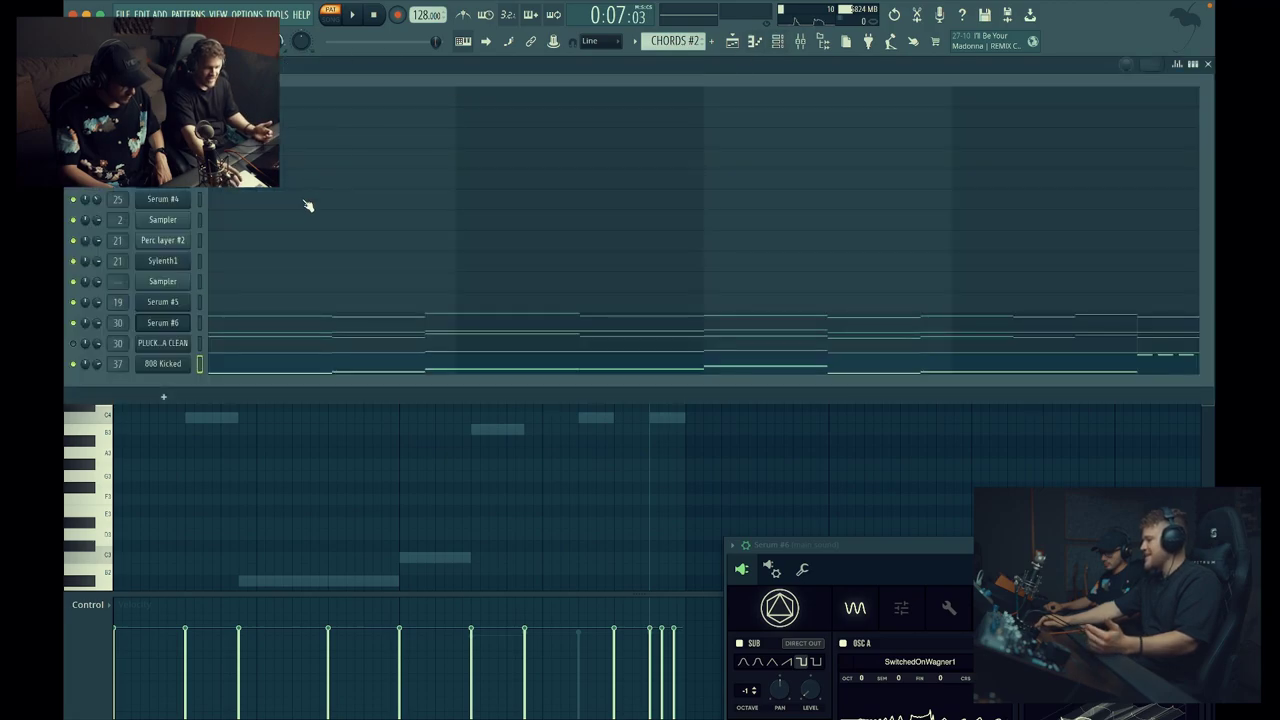
pyautogui.moveTo(770, 5)
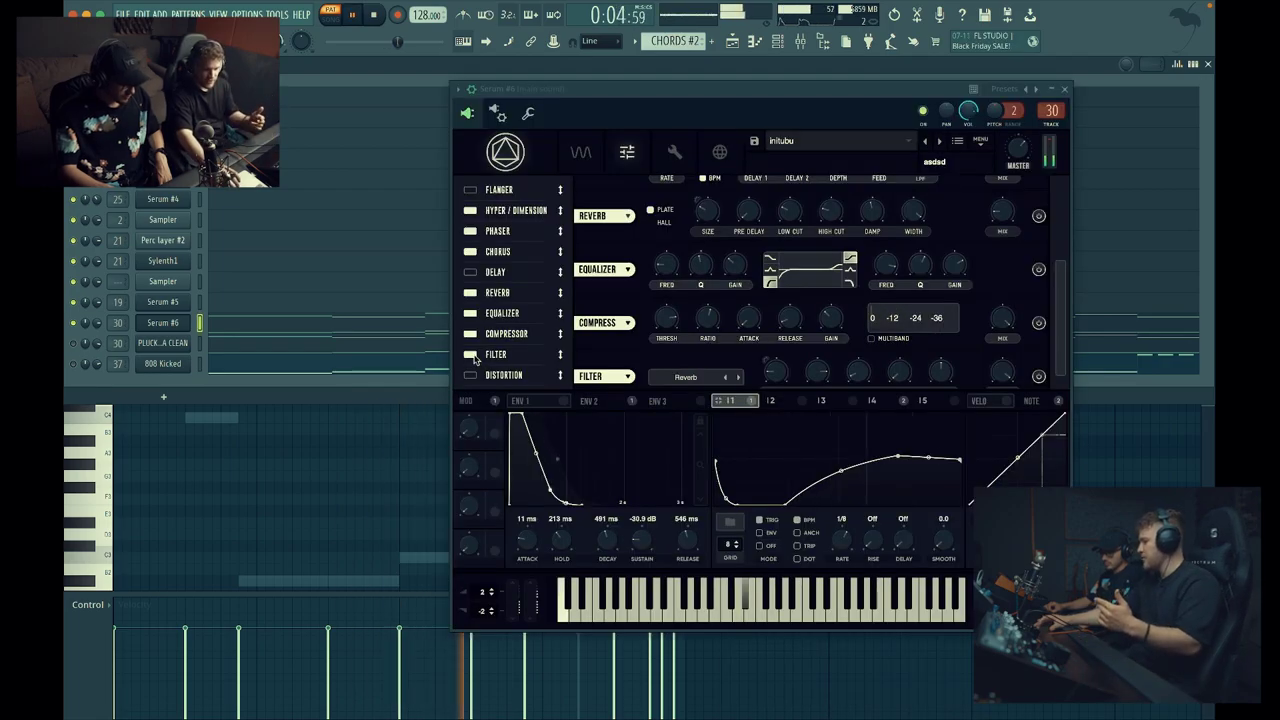
pyautogui.click(471, 355)
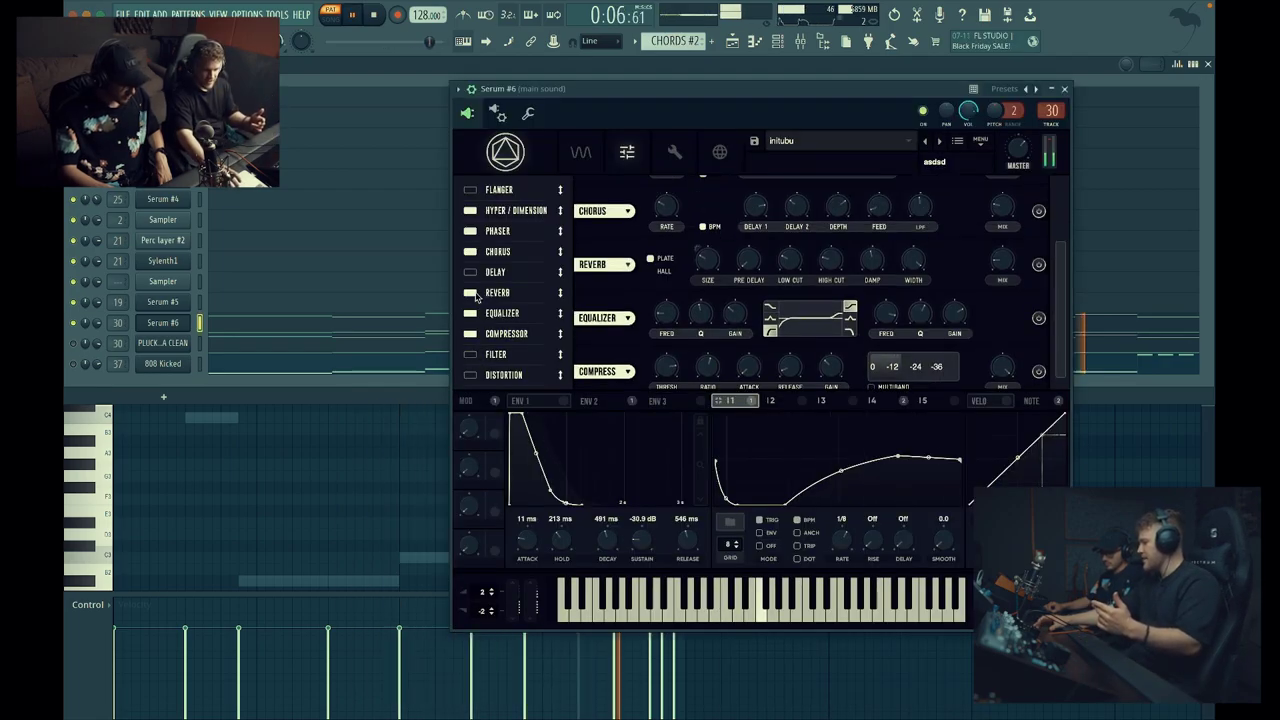
pyautogui.click(472, 294)
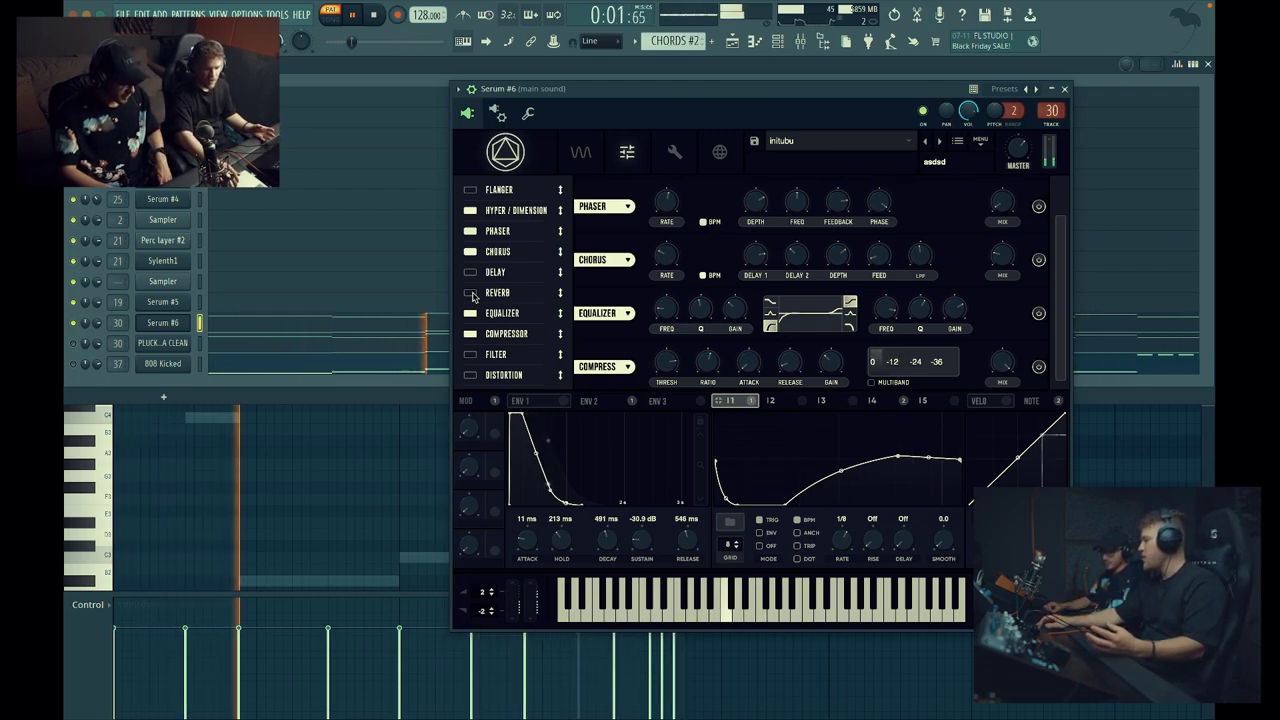
pyautogui.click(471, 293)
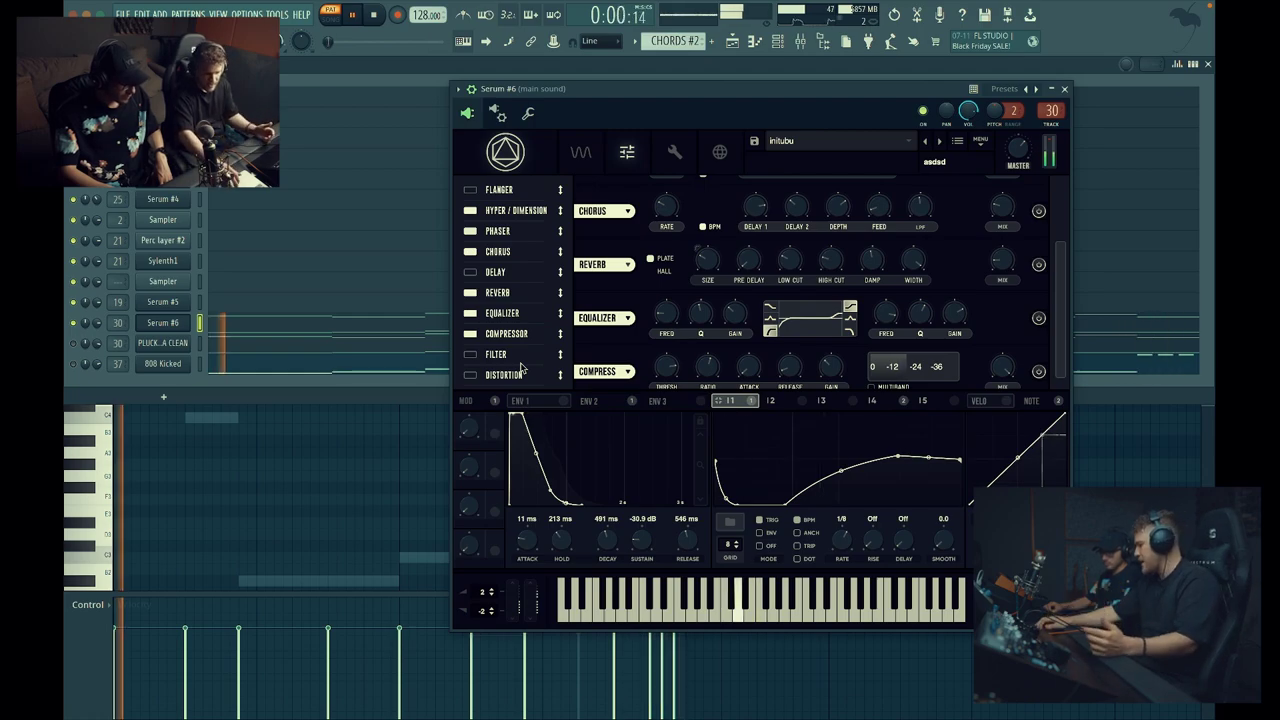
pyautogui.click(471, 355)
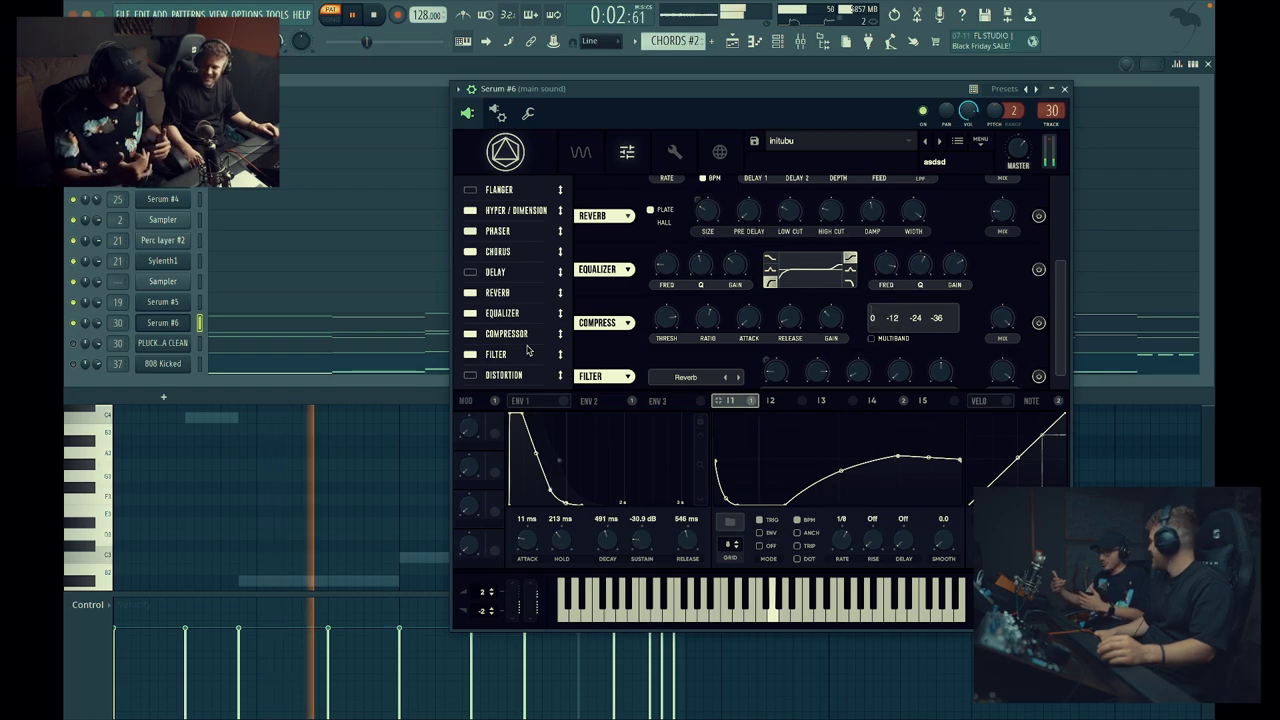
# - Look over Serum #6's Reverb, Equalizer, Compressor and Filter settings and stop playback
pyautogui.scroll(-2, 632, 350)
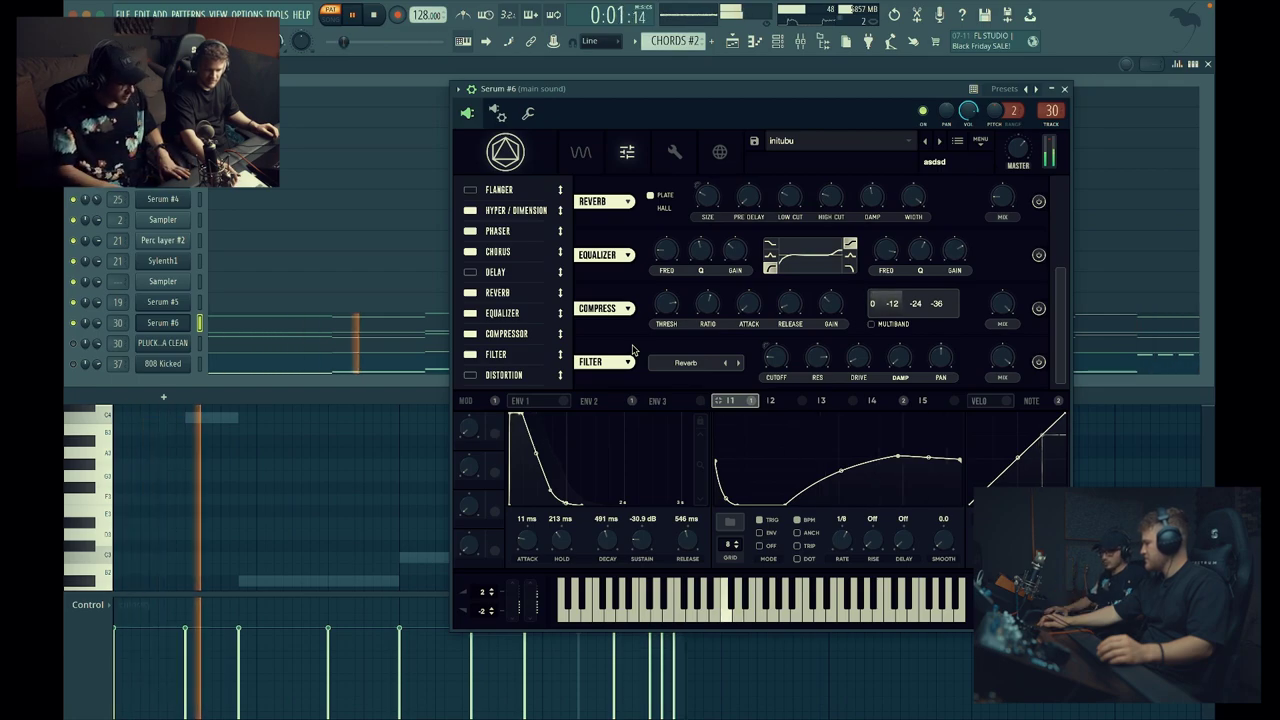
pyautogui.click(588, 156)
pyautogui.click(630, 162)
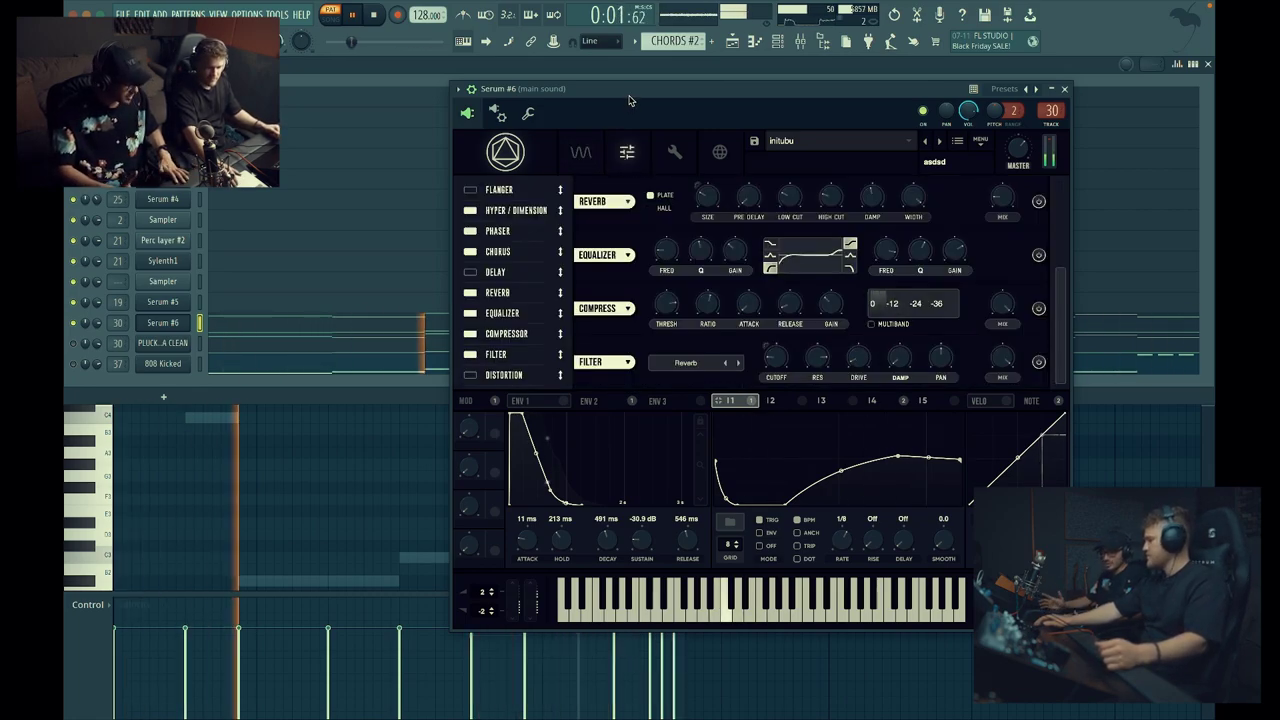
pyautogui.press('space')
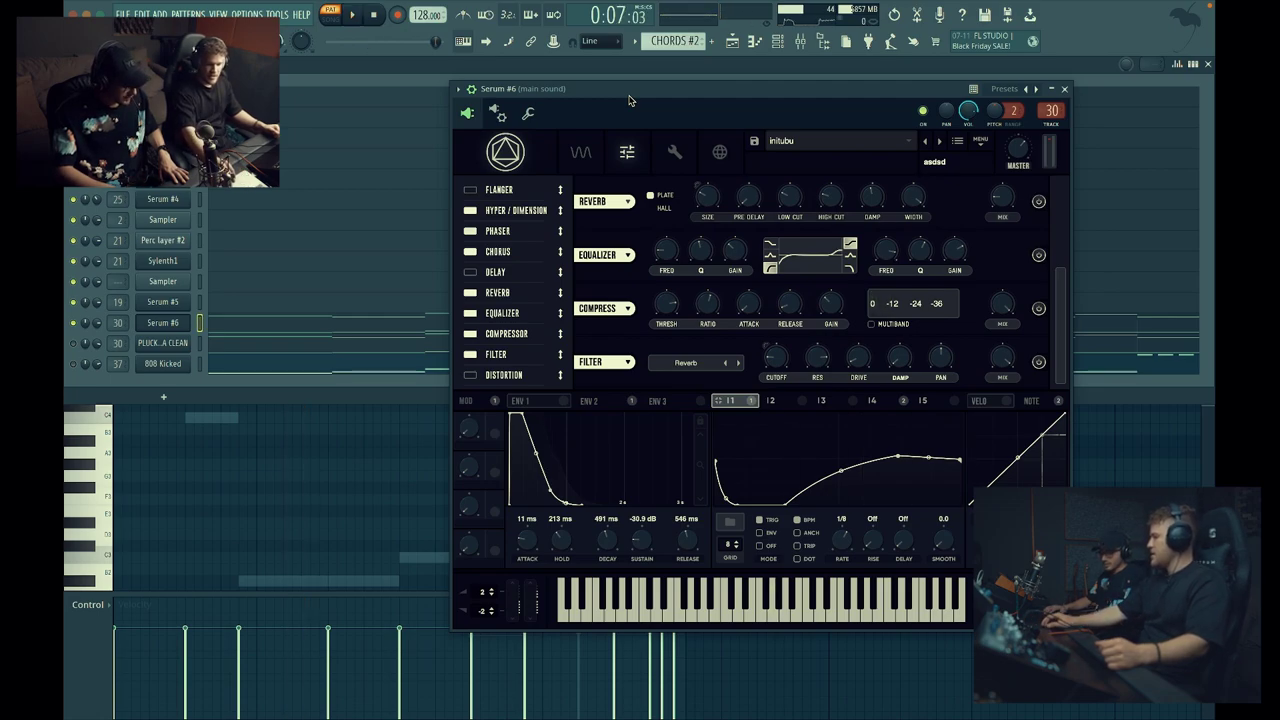
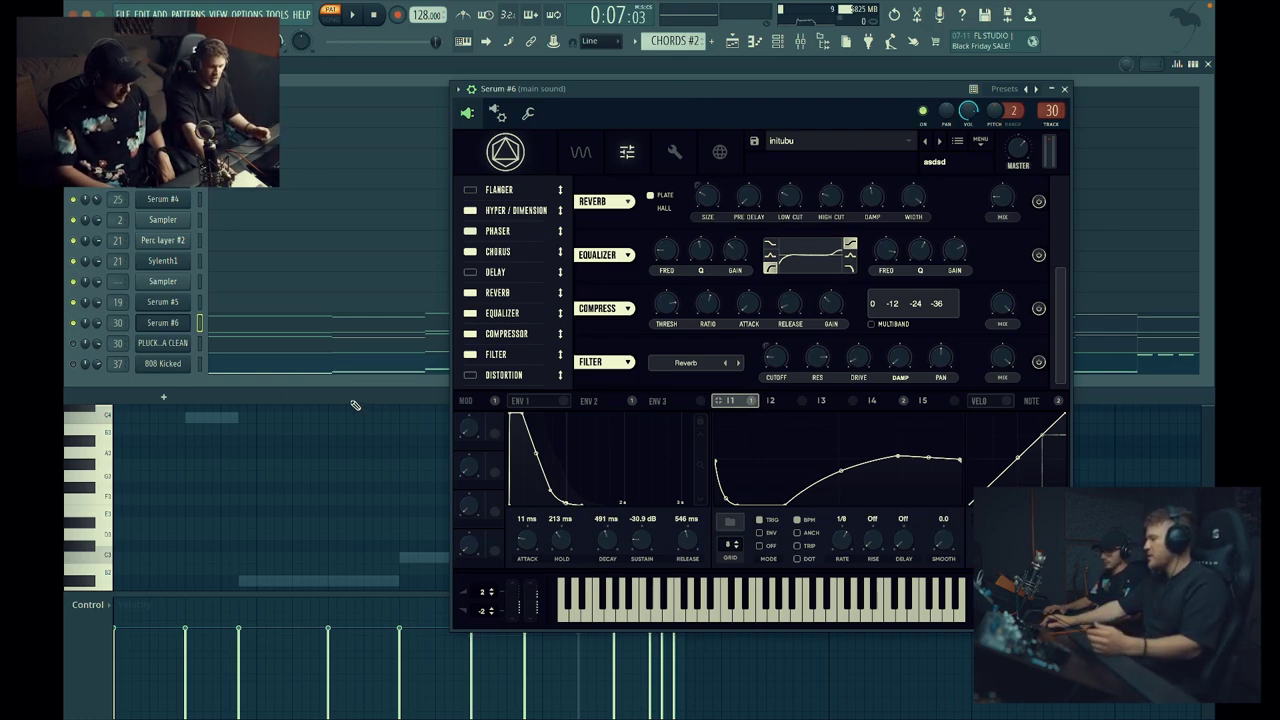
# - Unmute the PLUCK CLEAN and 808 Kicked channels and close the Serum #6 window
pyautogui.click(74, 343)
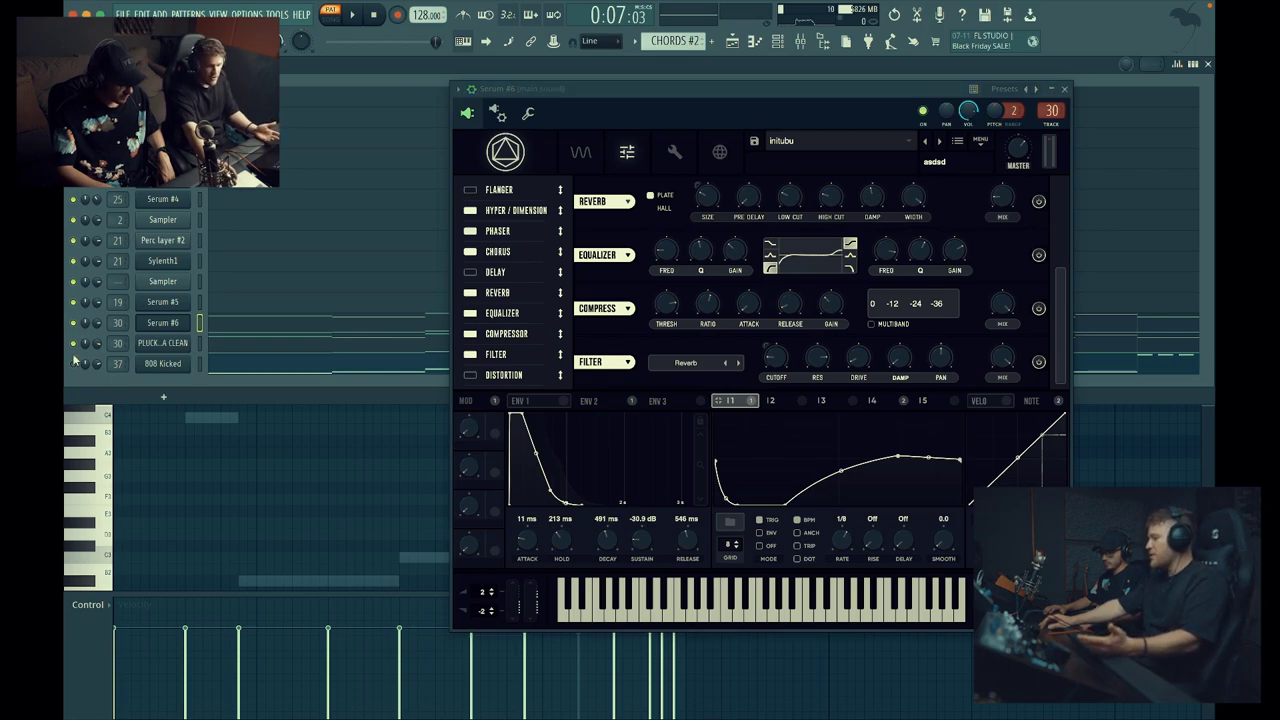
pyautogui.click(74, 363)
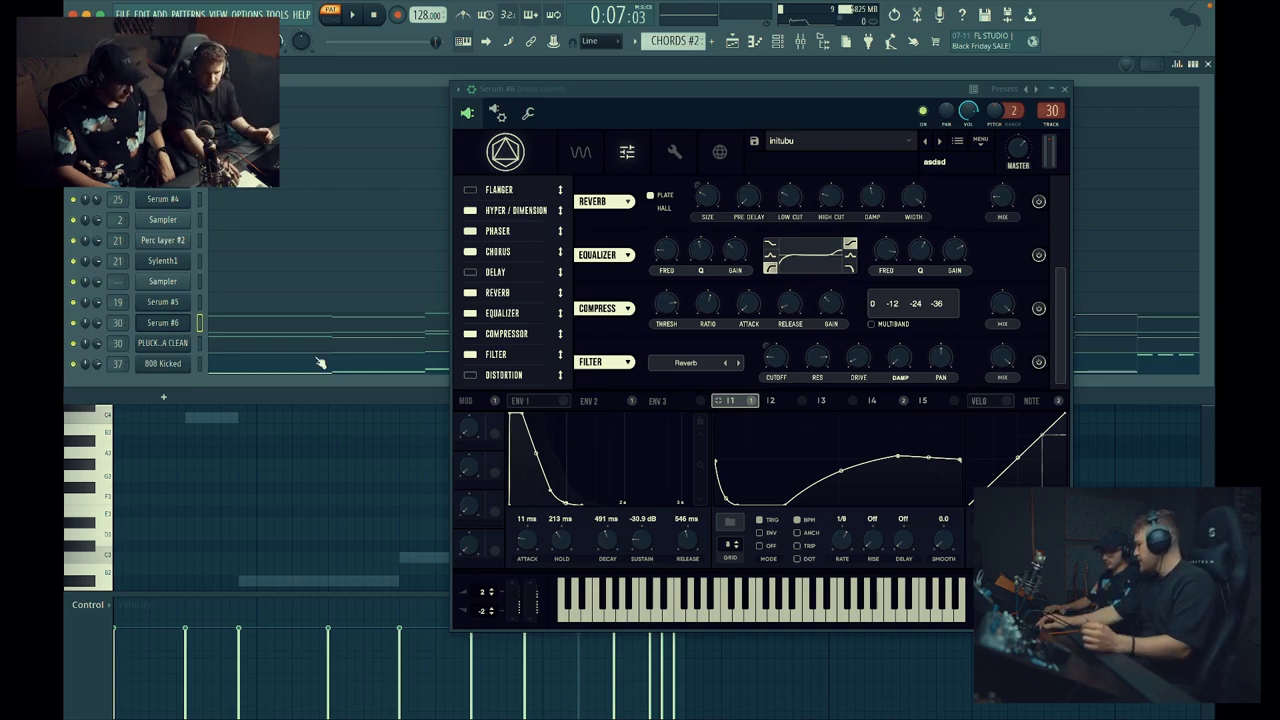
pyautogui.click(1067, 90)
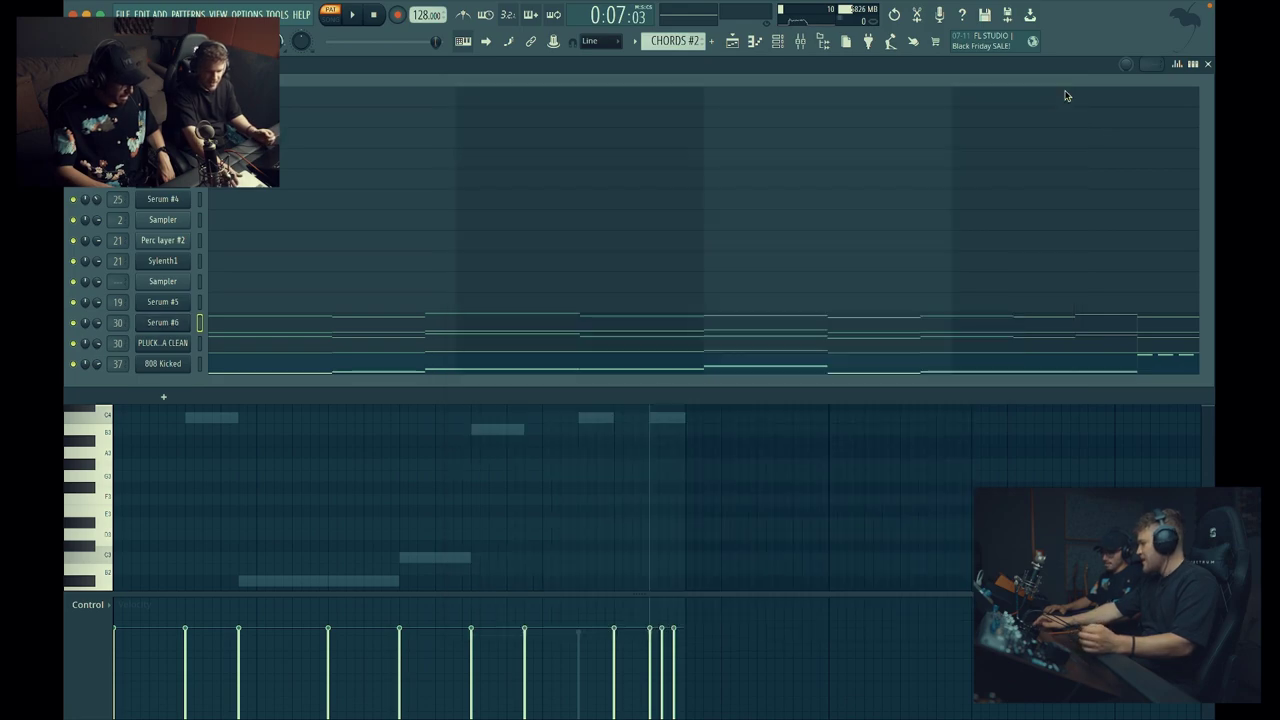
# - Show the playlist and play the arrangement in song mode from bar 5
pyautogui.click(735, 42)
pyautogui.scroll(4, 453, 305)
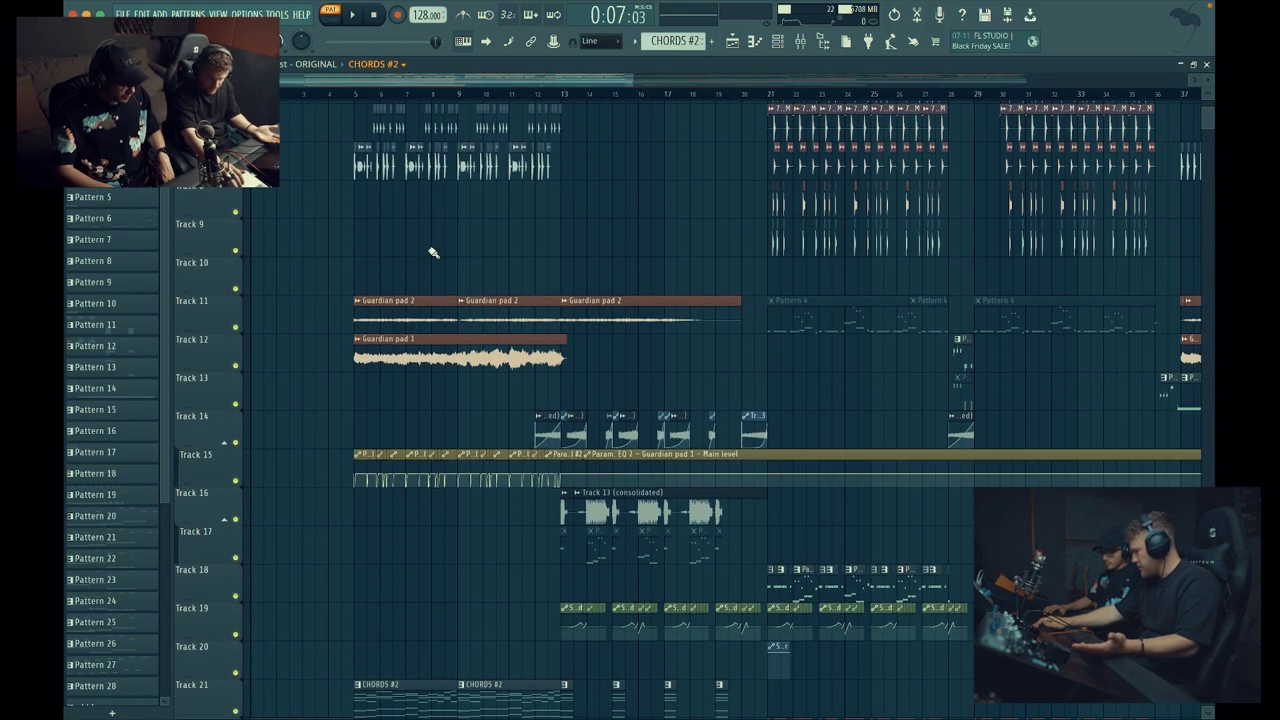
pyautogui.click(354, 97)
pyautogui.scroll(2, 370, 246)
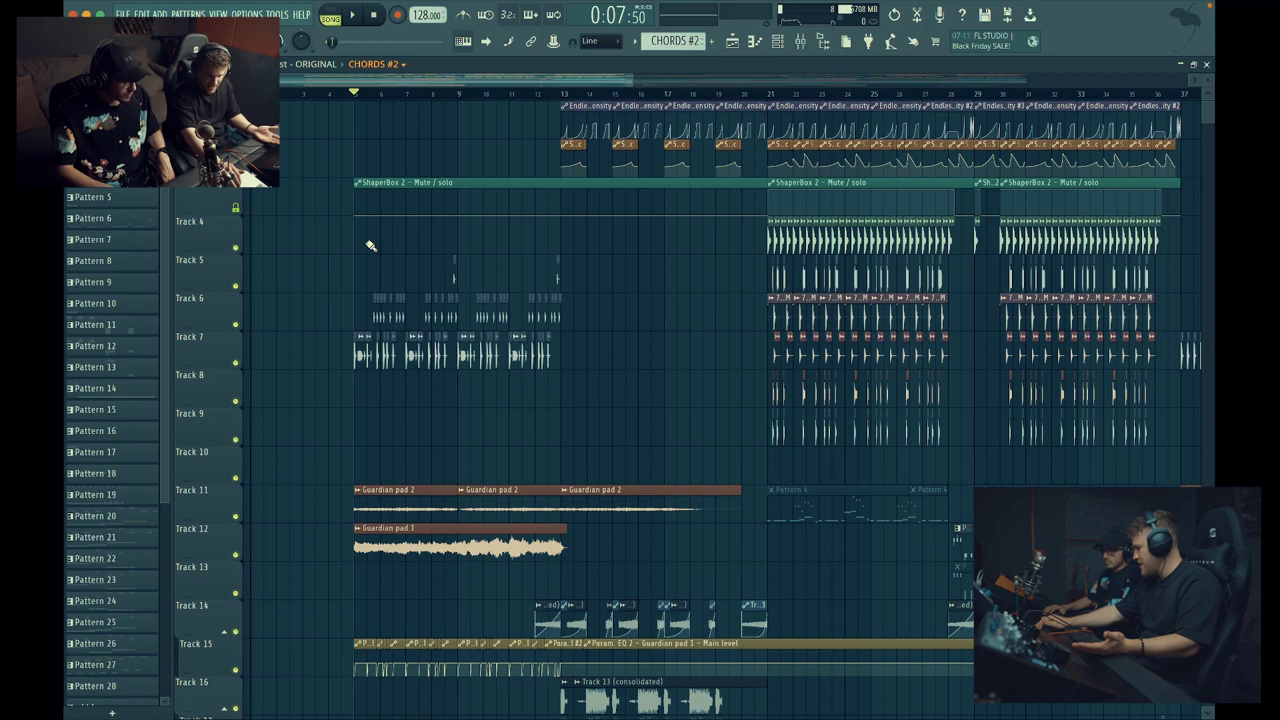
pyautogui.scroll(4, 370, 246)
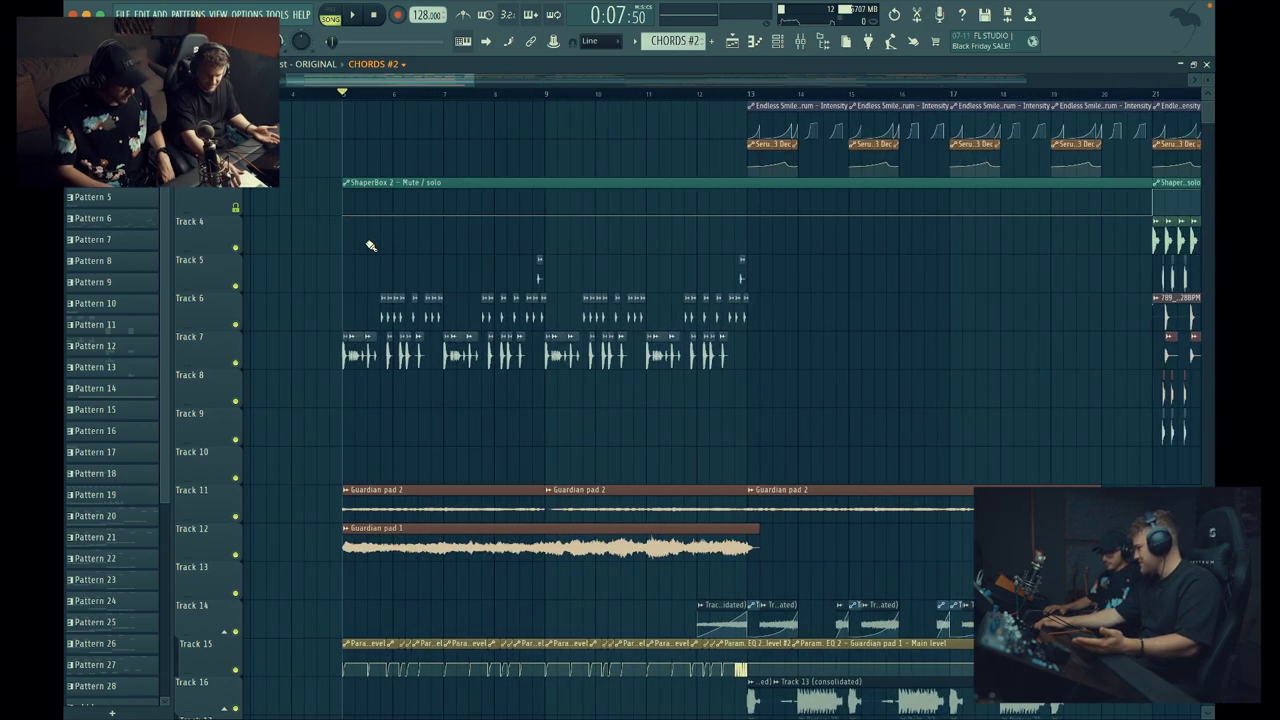
pyautogui.press('space')
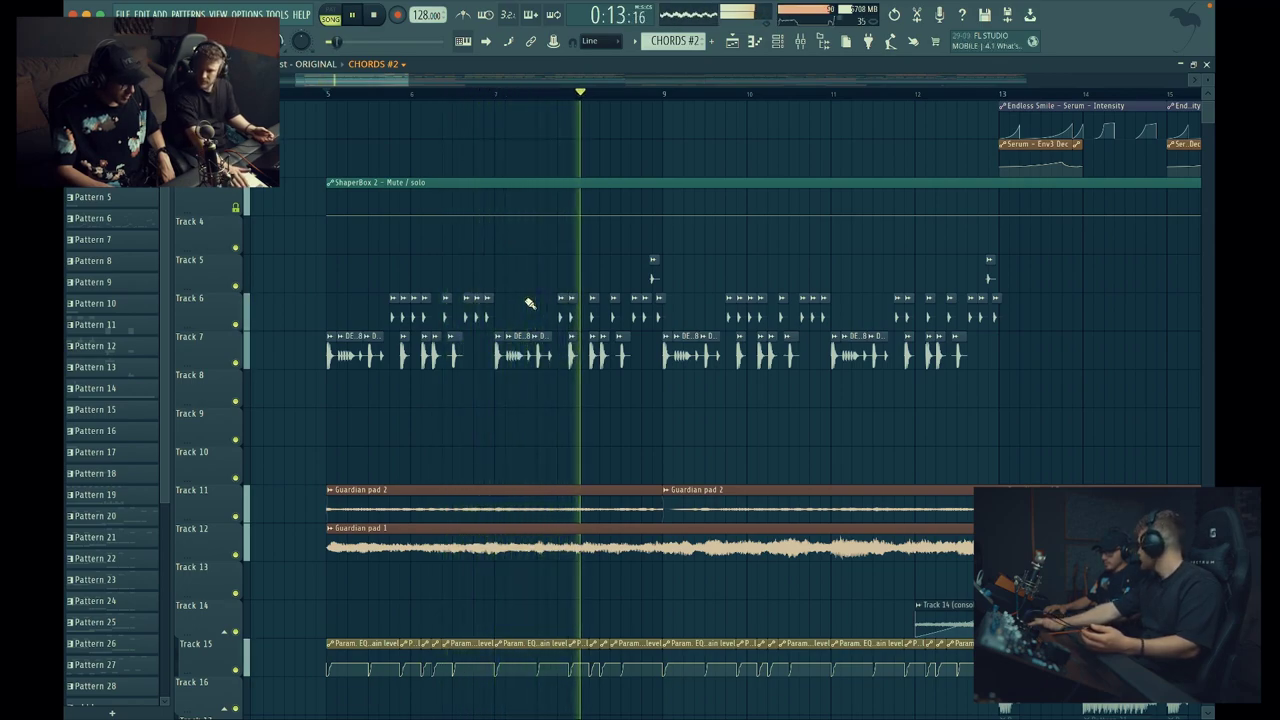
# - Stop playback and take a closer look at the DECAP drum clips on Tracks 6 and 7 around bars 5 to 8
pyautogui.scroll(-2, 530, 303)
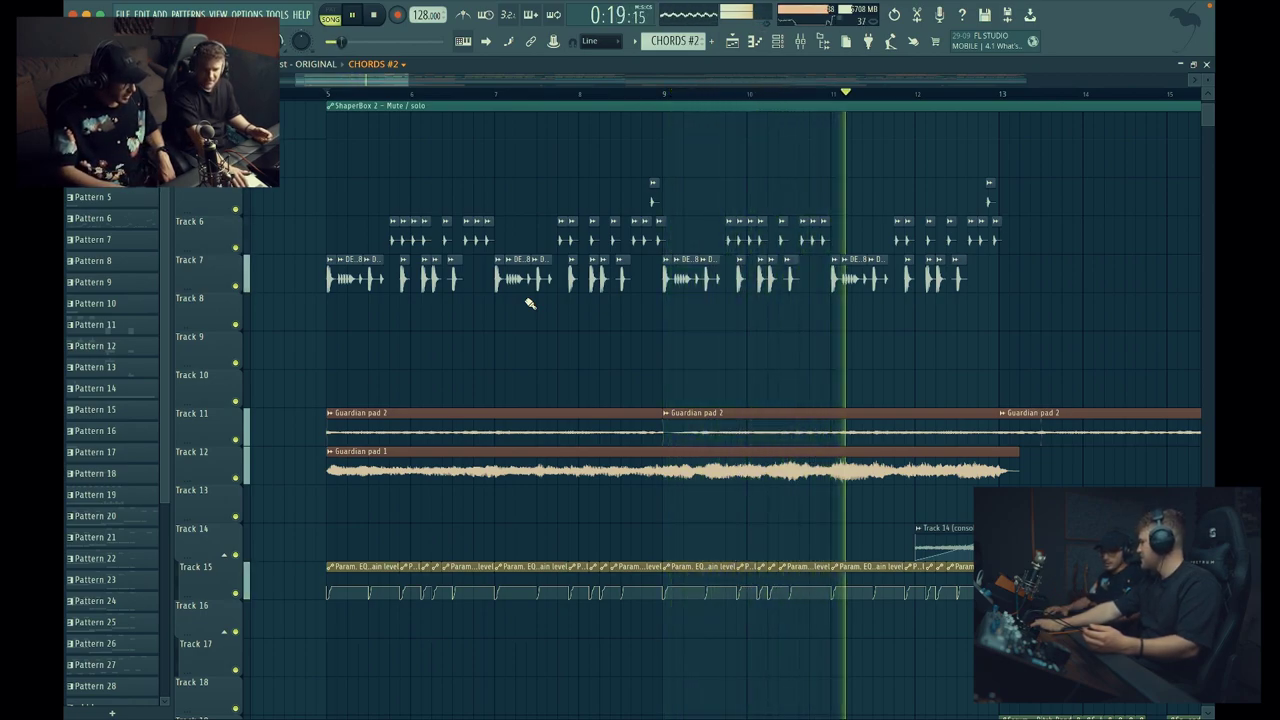
pyautogui.press('space')
pyautogui.scroll(2, 403, 225)
pyautogui.scroll(3, 403, 225)
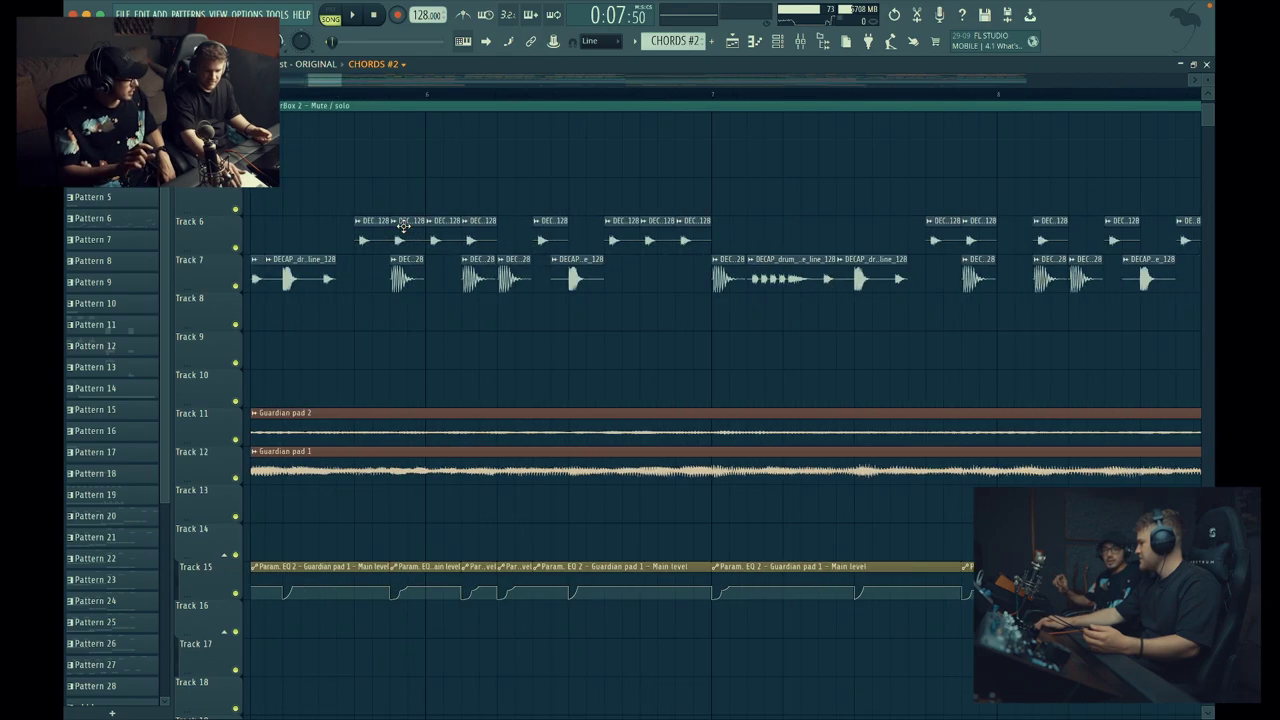
# - Examine the sliced DECAP drum clips on Tracks 6 and 7 and the EQ automation on Track 15 from bar 5 to bar 13
pyautogui.scroll(2, 375, 264)
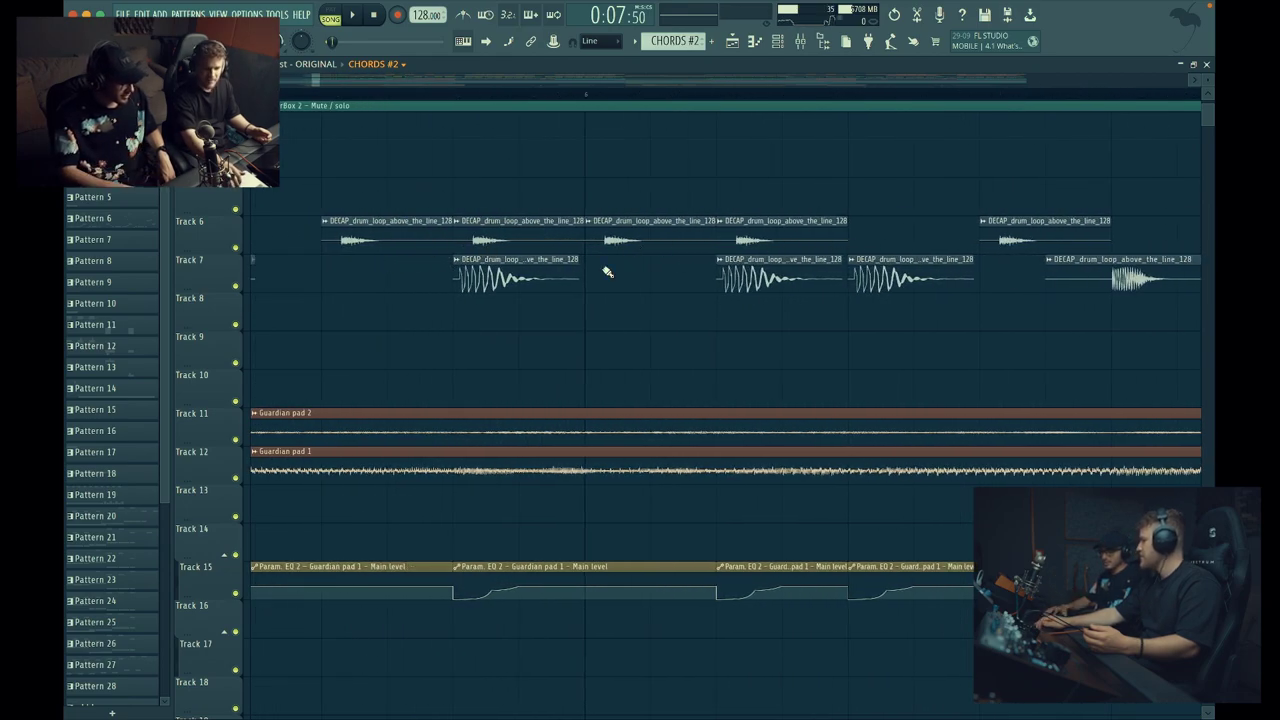
pyautogui.scroll(-4, 607, 272)
pyautogui.hscroll(-4, 607, 272)
pyautogui.scroll(6, 607, 272)
pyautogui.hscroll(-6, 607, 272)
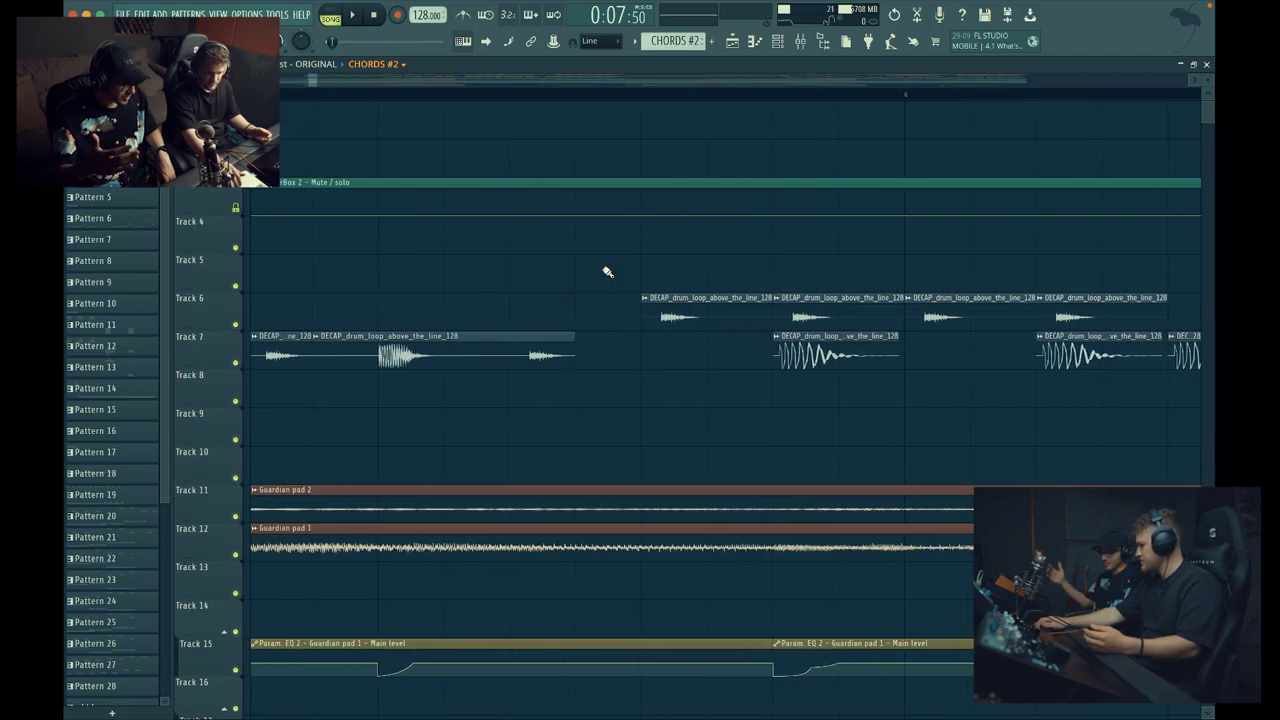
pyautogui.scroll(-3, 607, 272)
pyautogui.scroll(3, 607, 272)
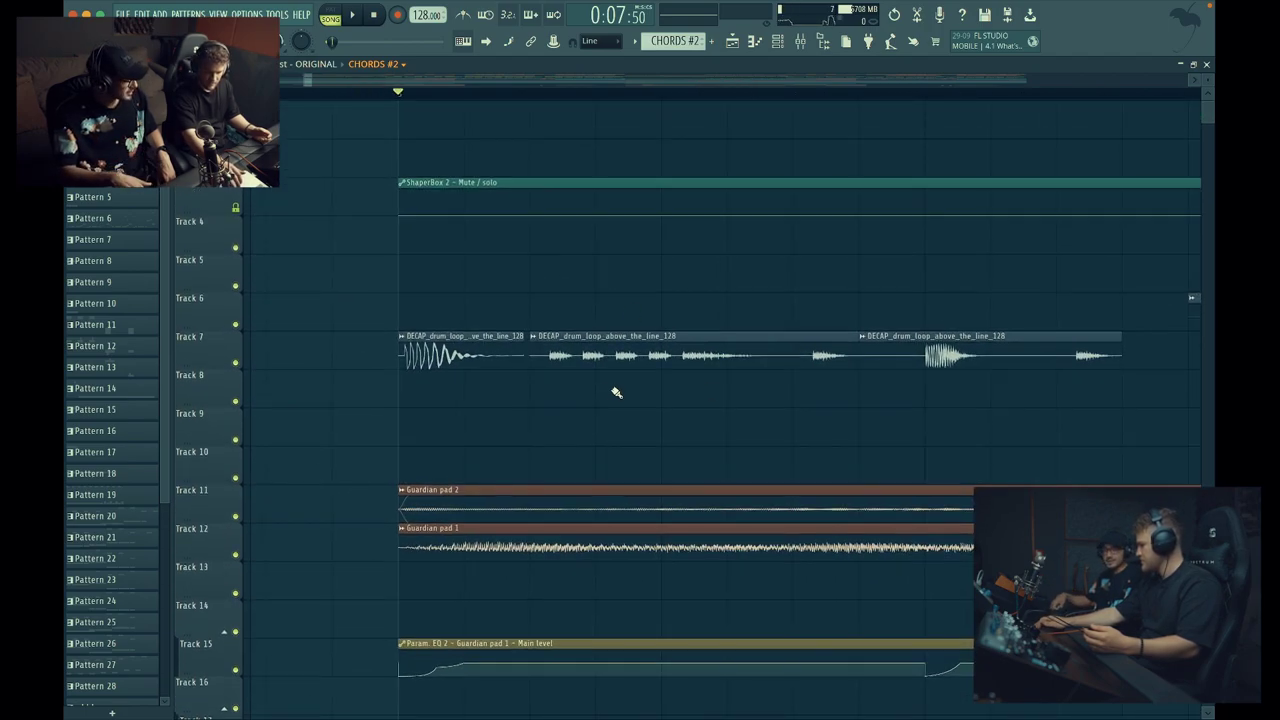
pyautogui.scroll(-2, 630, 394)
pyautogui.scroll(-5, 630, 393)
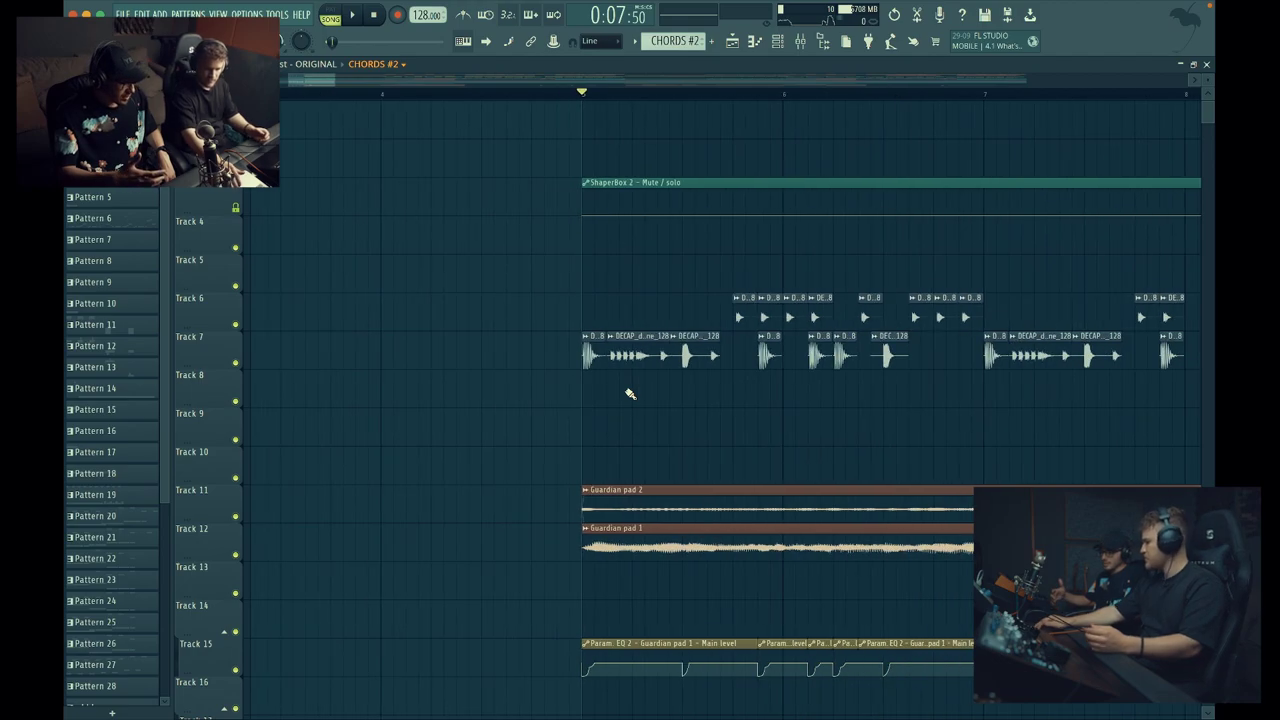
pyautogui.scroll(-2, 630, 393)
pyautogui.hscroll(3, 630, 393)
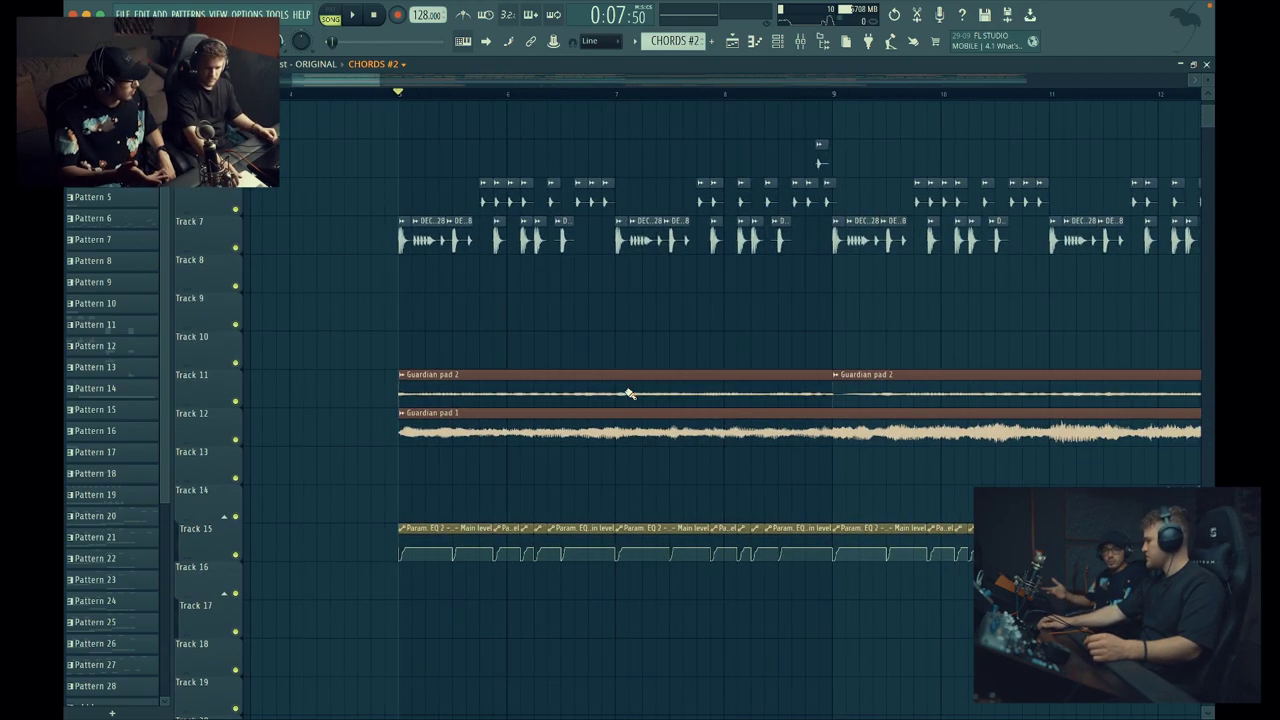
pyautogui.scroll(-2, 630, 393)
pyautogui.scroll(-3, 630, 393)
pyautogui.scroll(4, 630, 393)
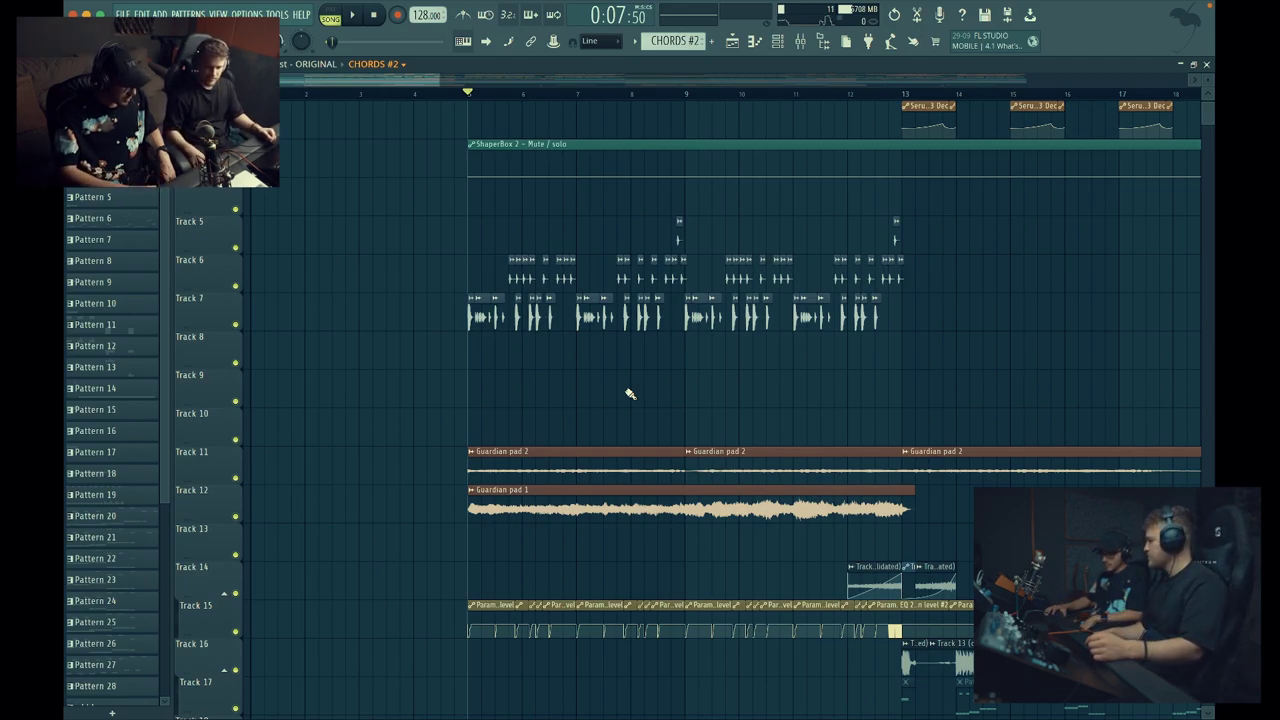
# - Solo drum Tracks 6 and 7 and play them from bar 5, replaying the part just before bar 9
pyautogui.rightClick(237, 325)
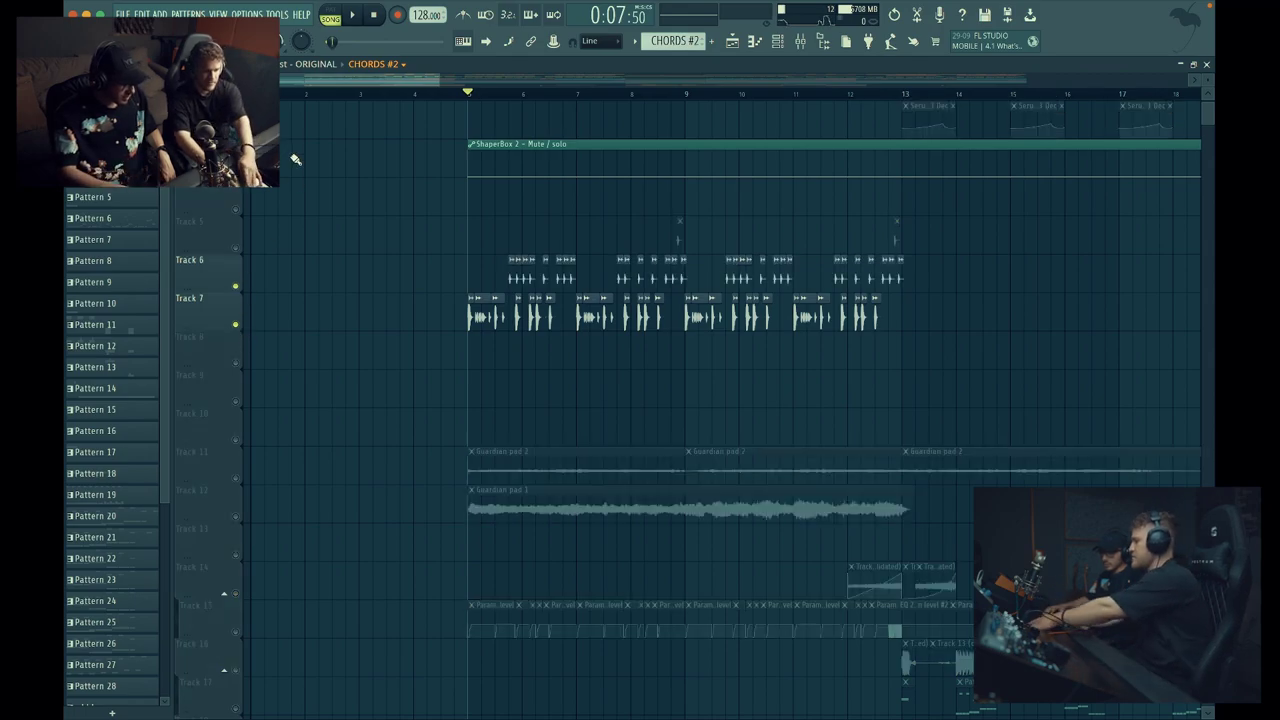
pyautogui.press('space')
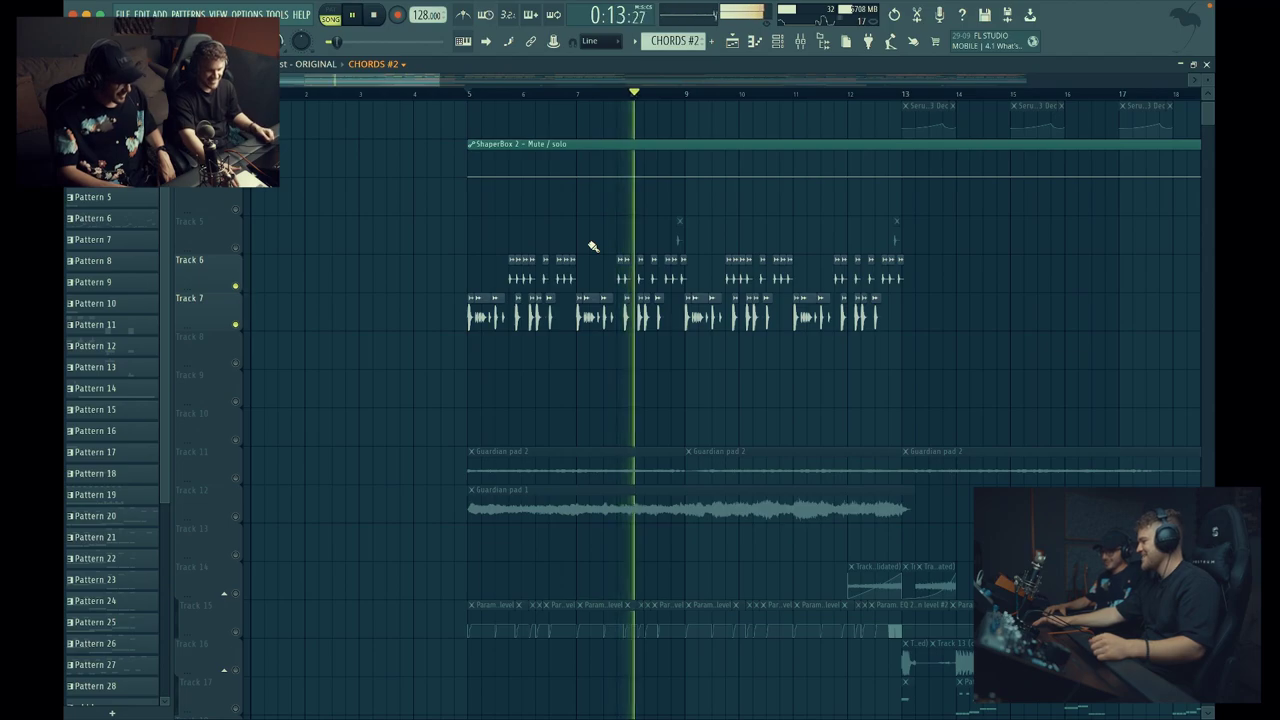
pyautogui.scroll(2, 593, 247)
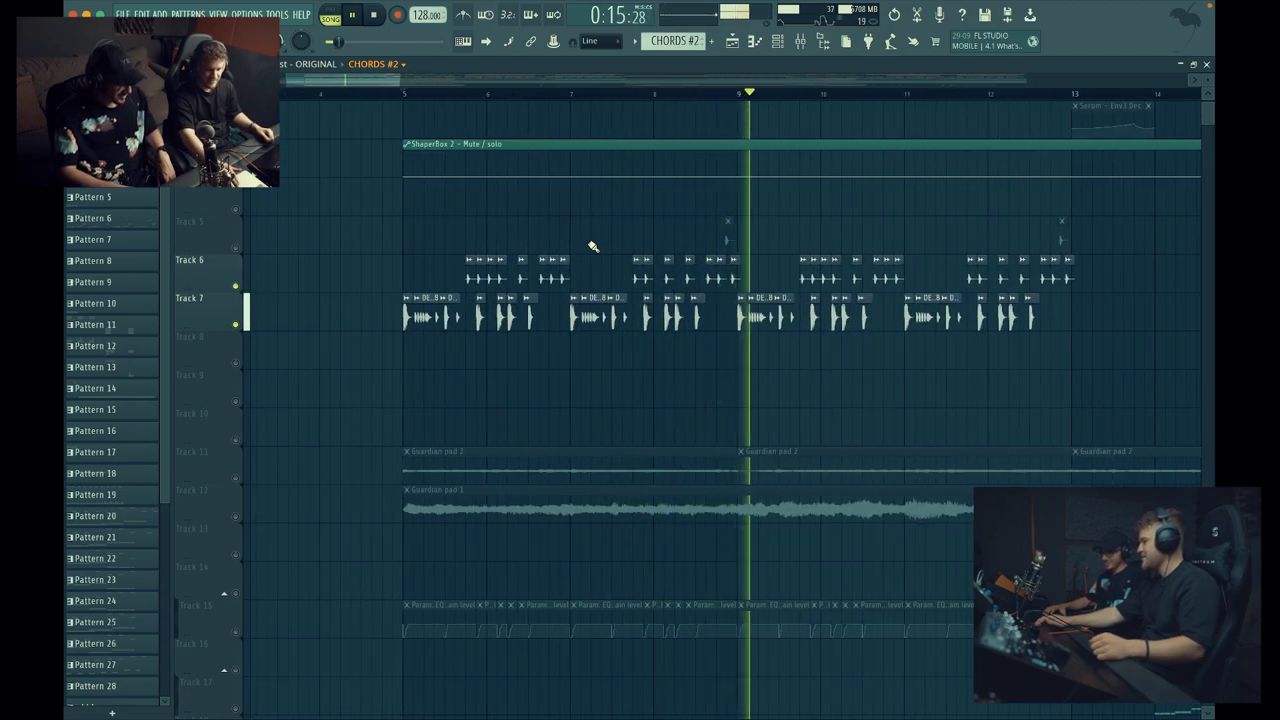
pyautogui.click(712, 94)
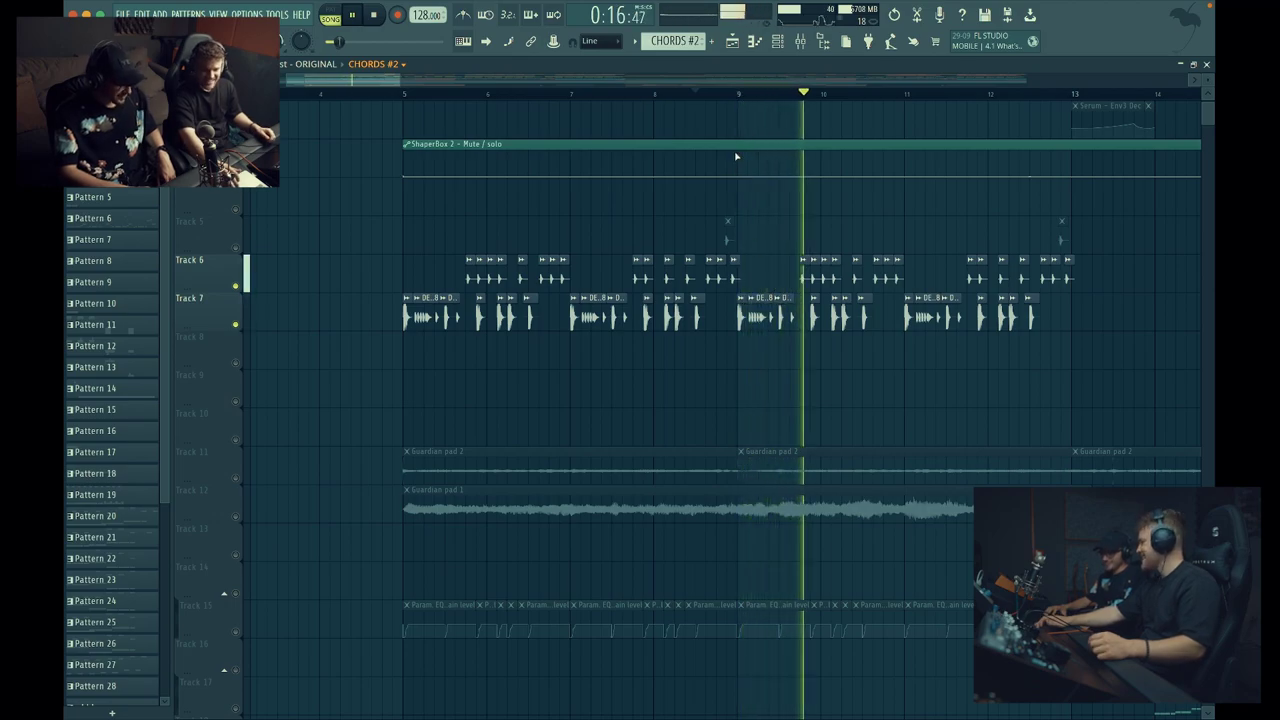
pyautogui.click(710, 94)
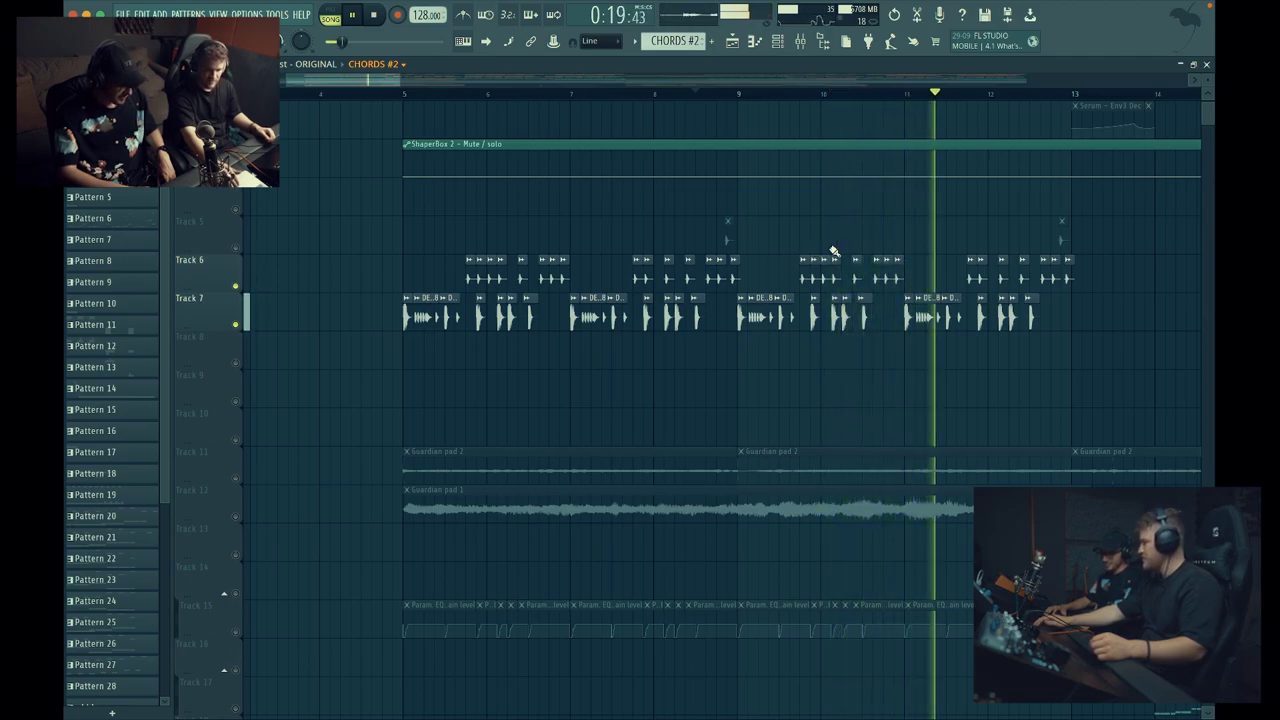
pyautogui.press('space')
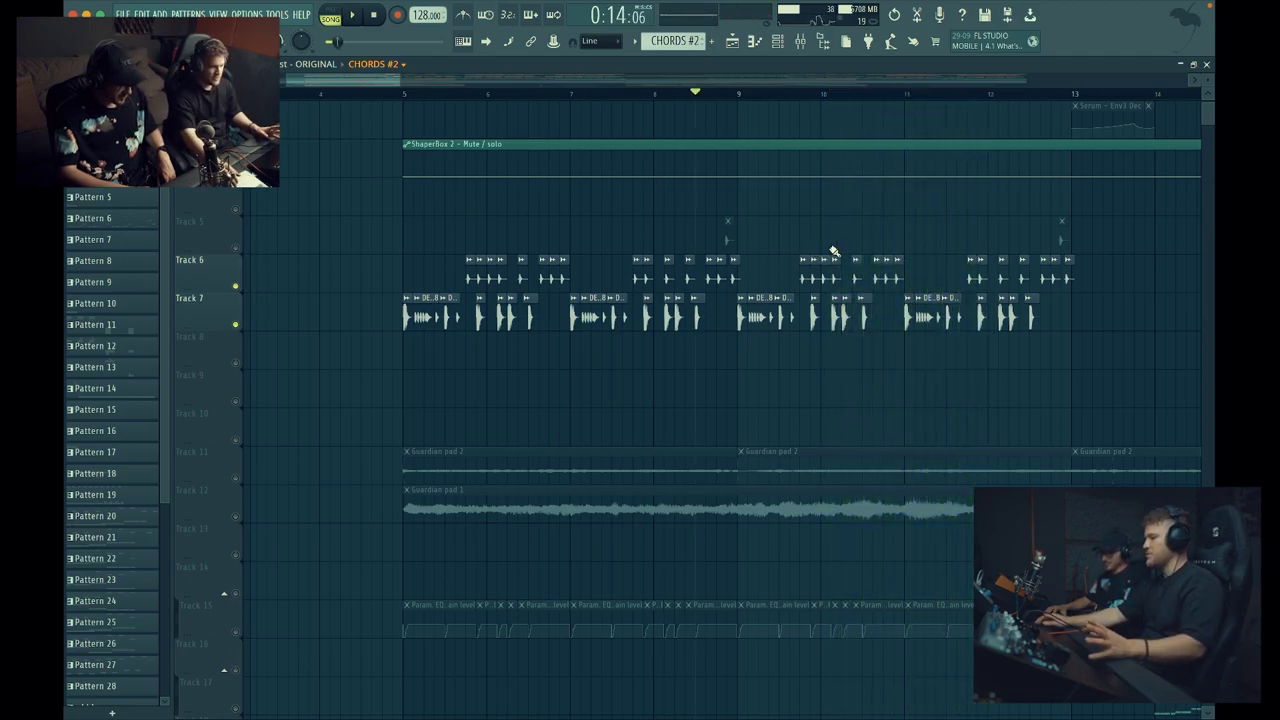
# - Turn on Track 15 with the Guardian pad 1 main level automation and set the playback position to bar 5
pyautogui.moveTo(512, 320); pyautogui.dragTo(596, 243)
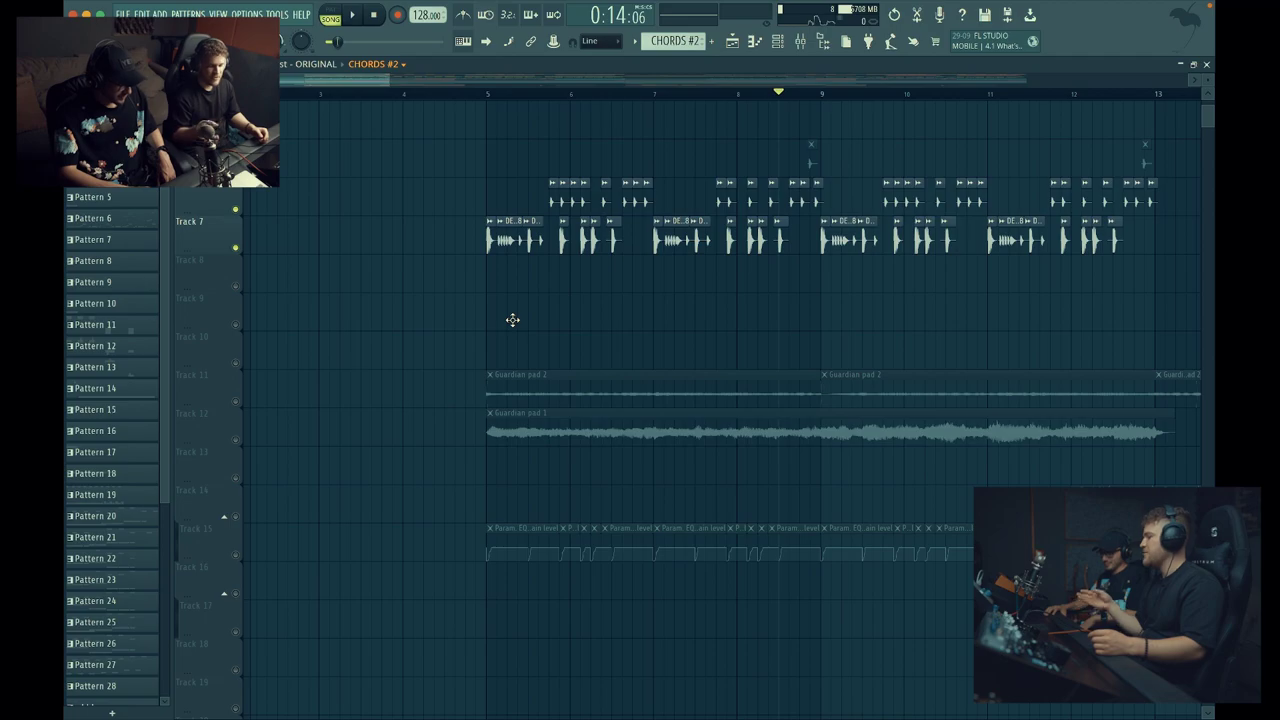
pyautogui.moveTo(512, 320); pyautogui.dragTo(512, 90)
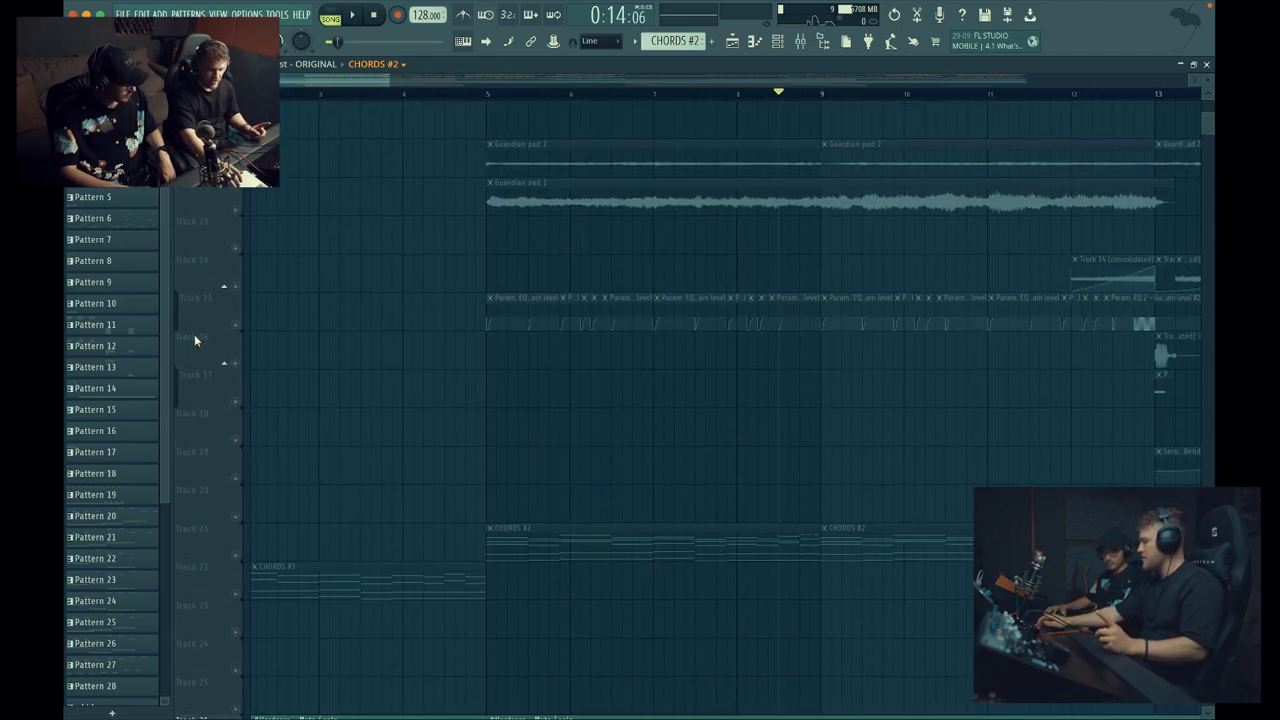
pyautogui.click(236, 328)
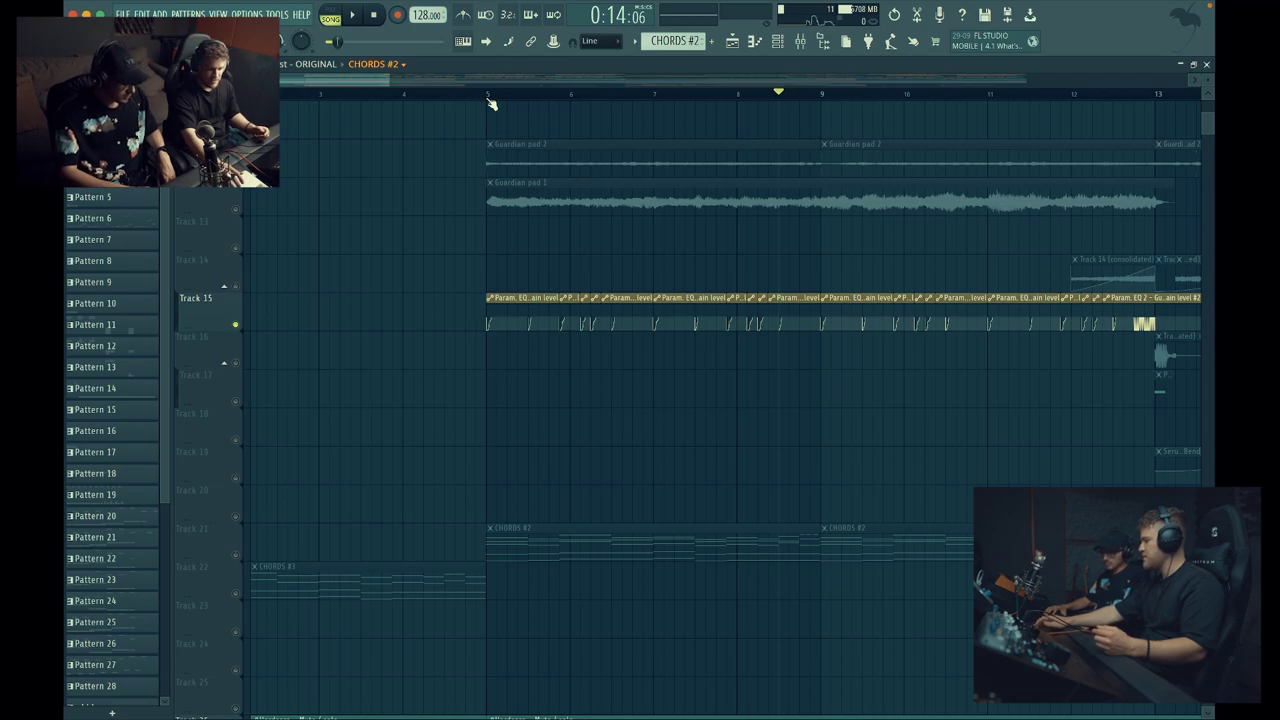
pyautogui.scroll(5, 491, 312)
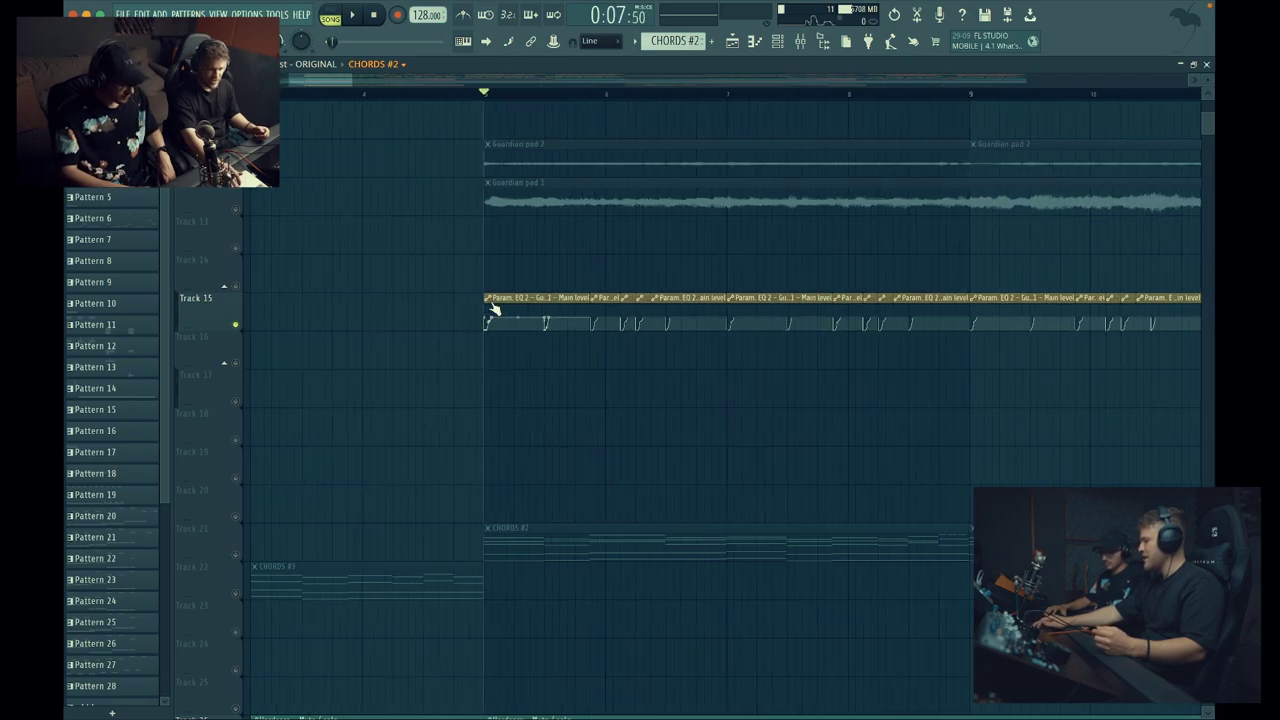
# - Inspect the Fruity parametric EQ 2 on the main sound mixer track during playback, then close it and the mixer
pyautogui.click(801, 43)
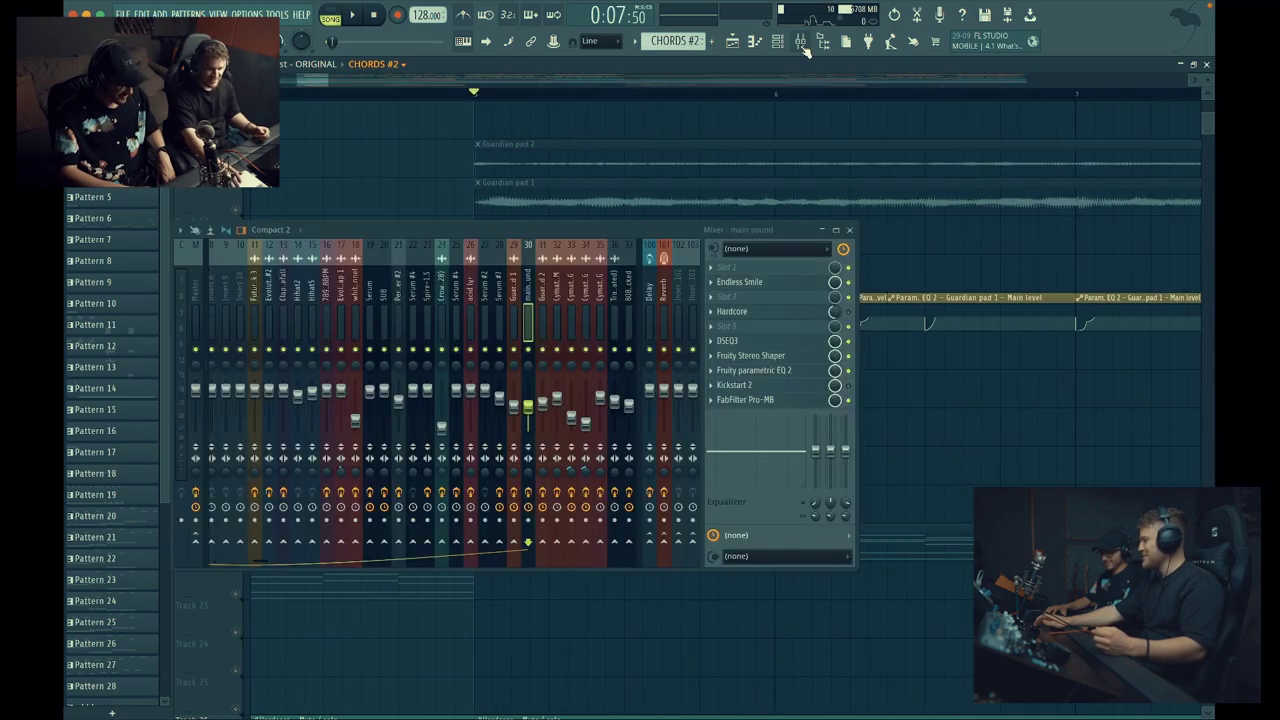
pyautogui.hscroll(-1, 450, 311)
pyautogui.click(733, 314)
pyautogui.click(784, 372)
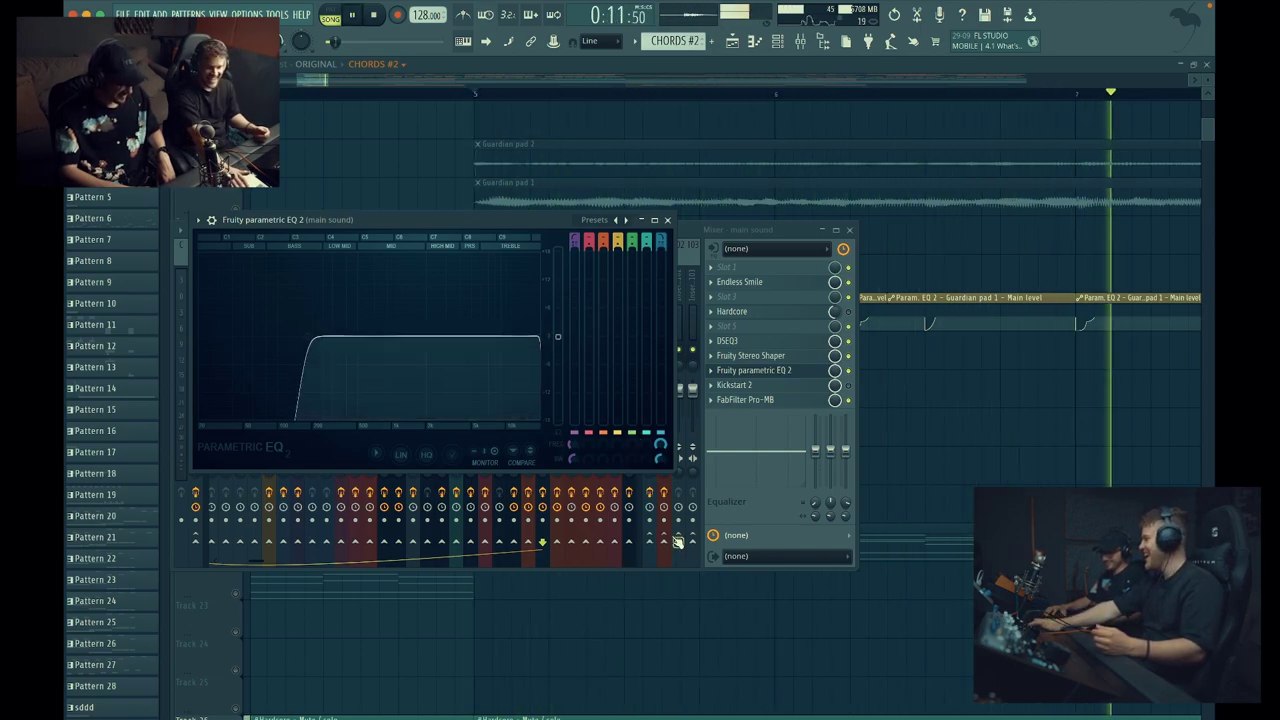
pyautogui.press('space')
pyautogui.click(668, 220)
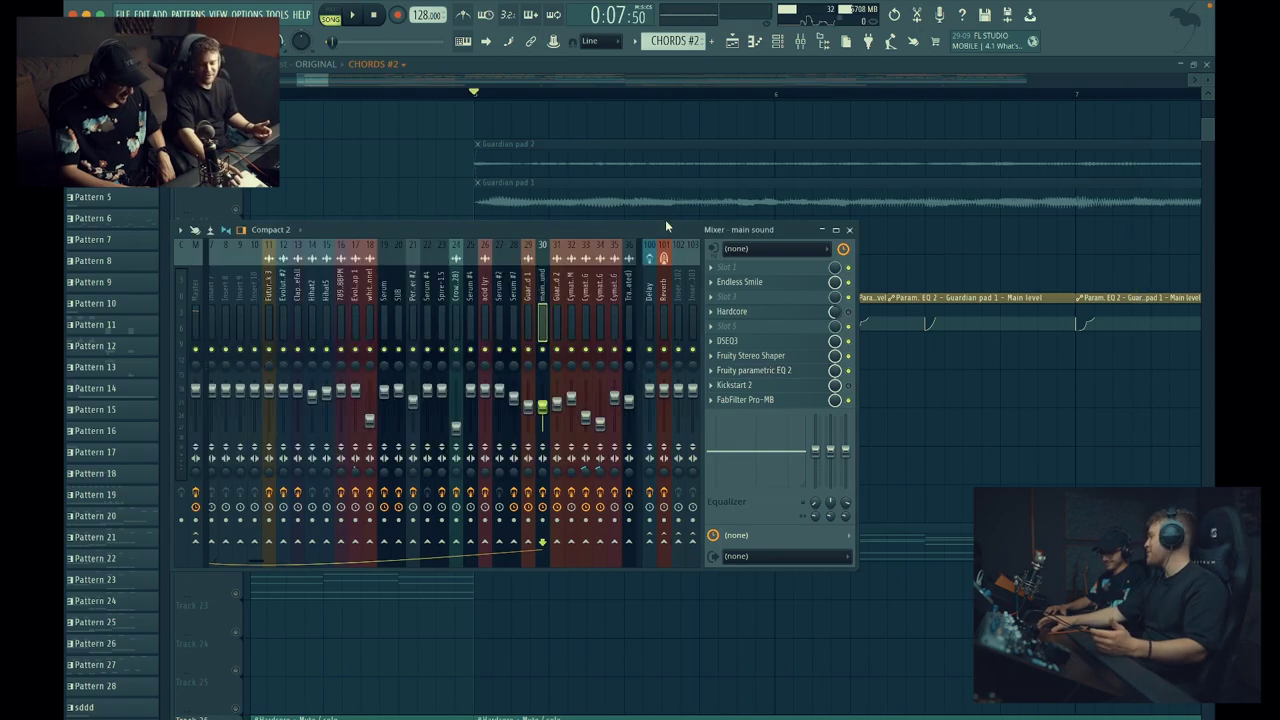
pyautogui.click(849, 230)
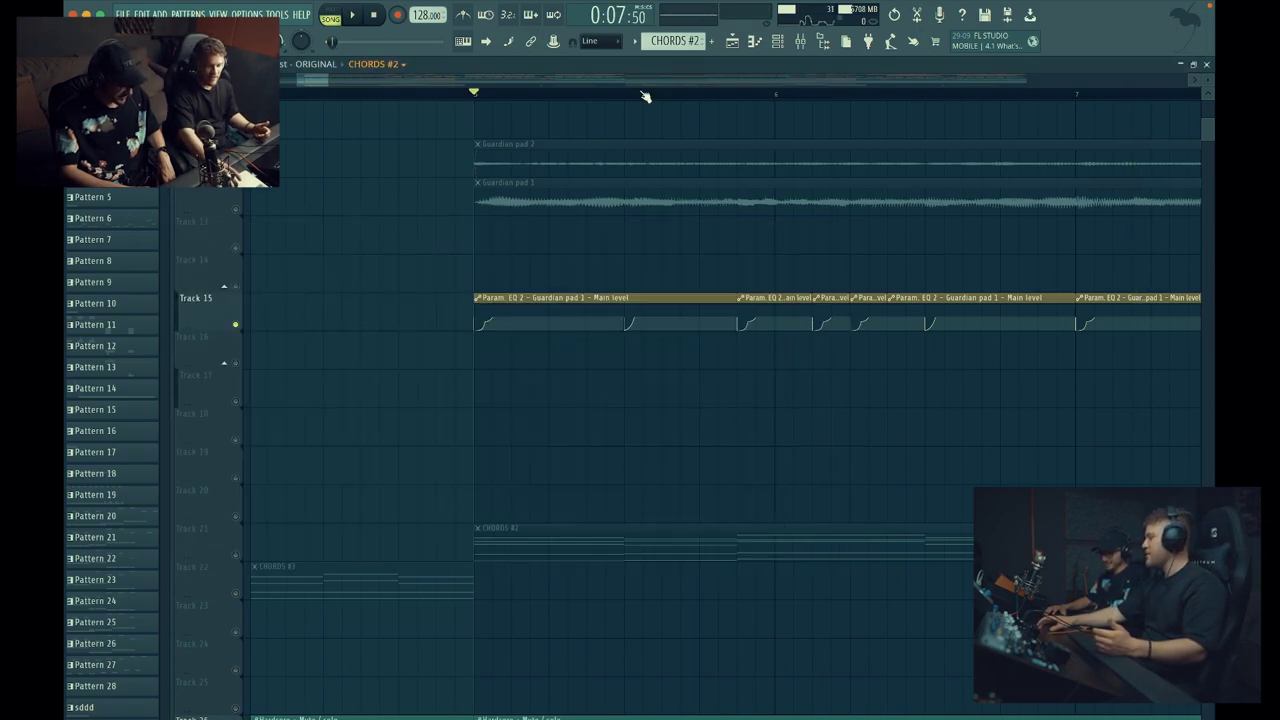
pyautogui.click(800, 46)
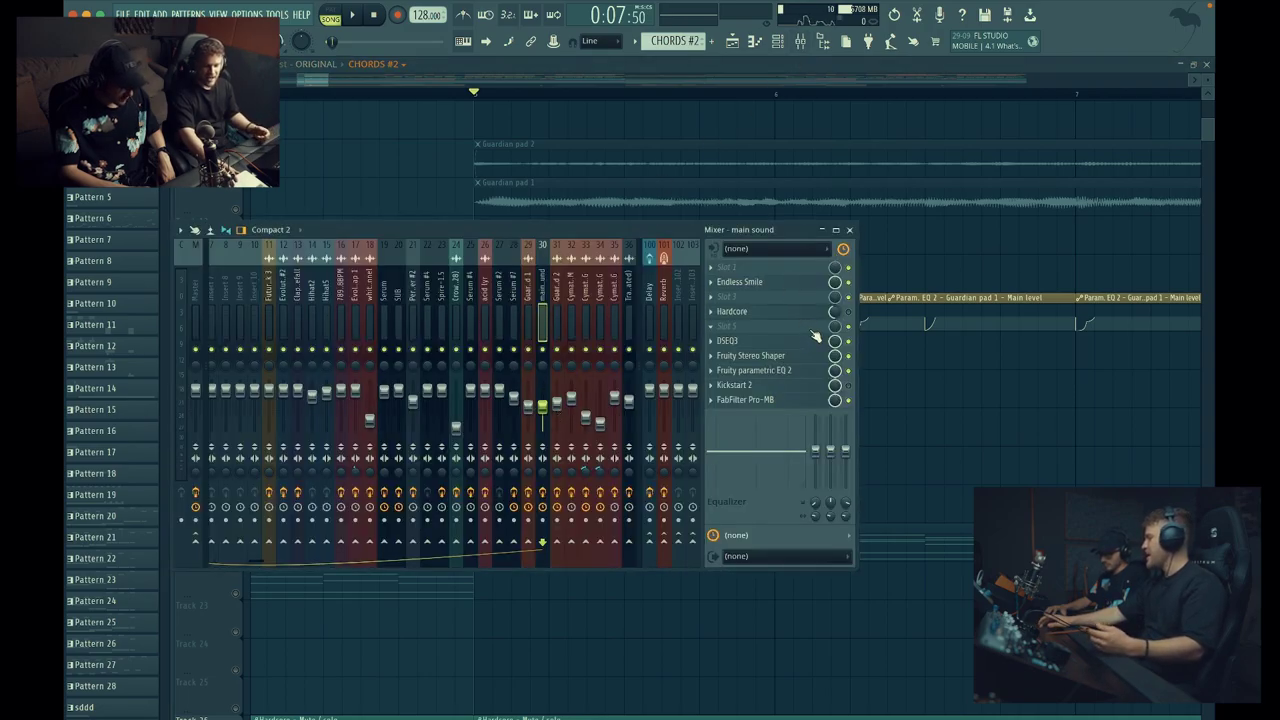
pyautogui.click(850, 230)
# - Turn on the Snare 02 - NOTHIN LIKE U track above Track 28 and play from bar 5
pyautogui.scroll(-5, 722, 249)
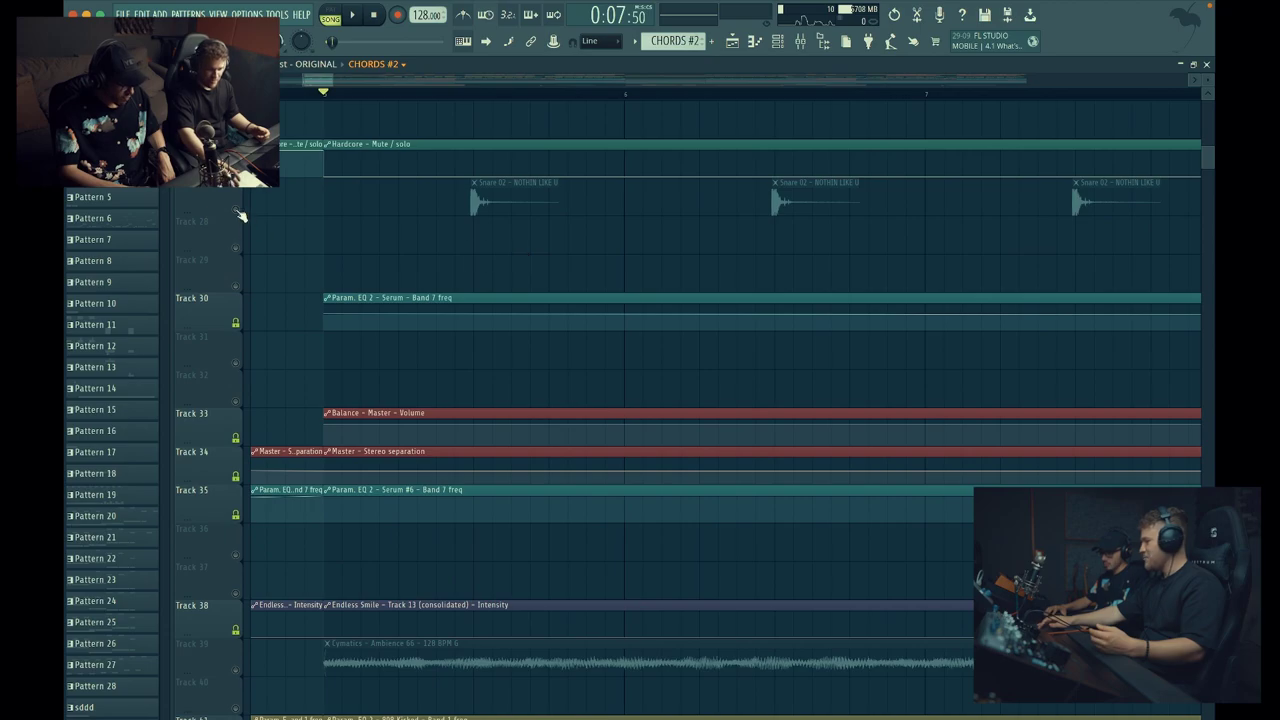
pyautogui.press('space')
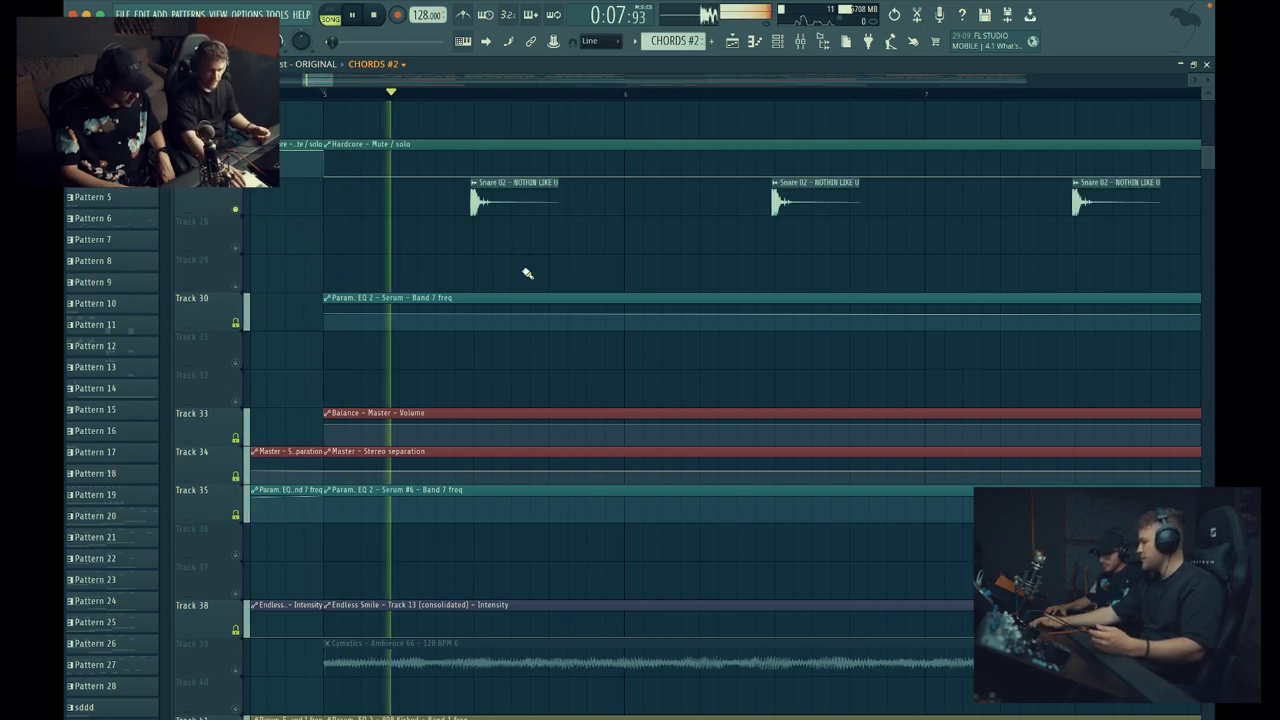
pyautogui.scroll(-2, 594, 287)
pyautogui.scroll(-8, 594, 287)
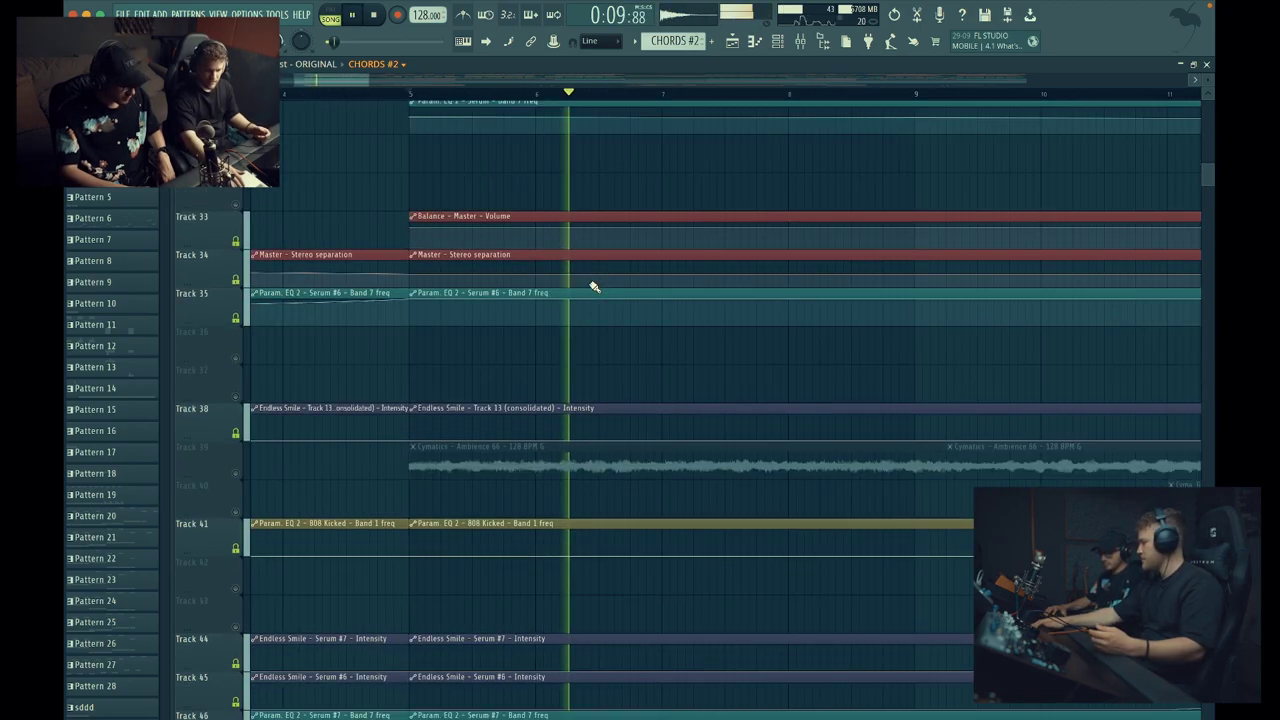
# - Turn on Track 39 with the Cymatics - Ambience 66 clips and play it from bar 5
pyautogui.scroll(2, 594, 287)
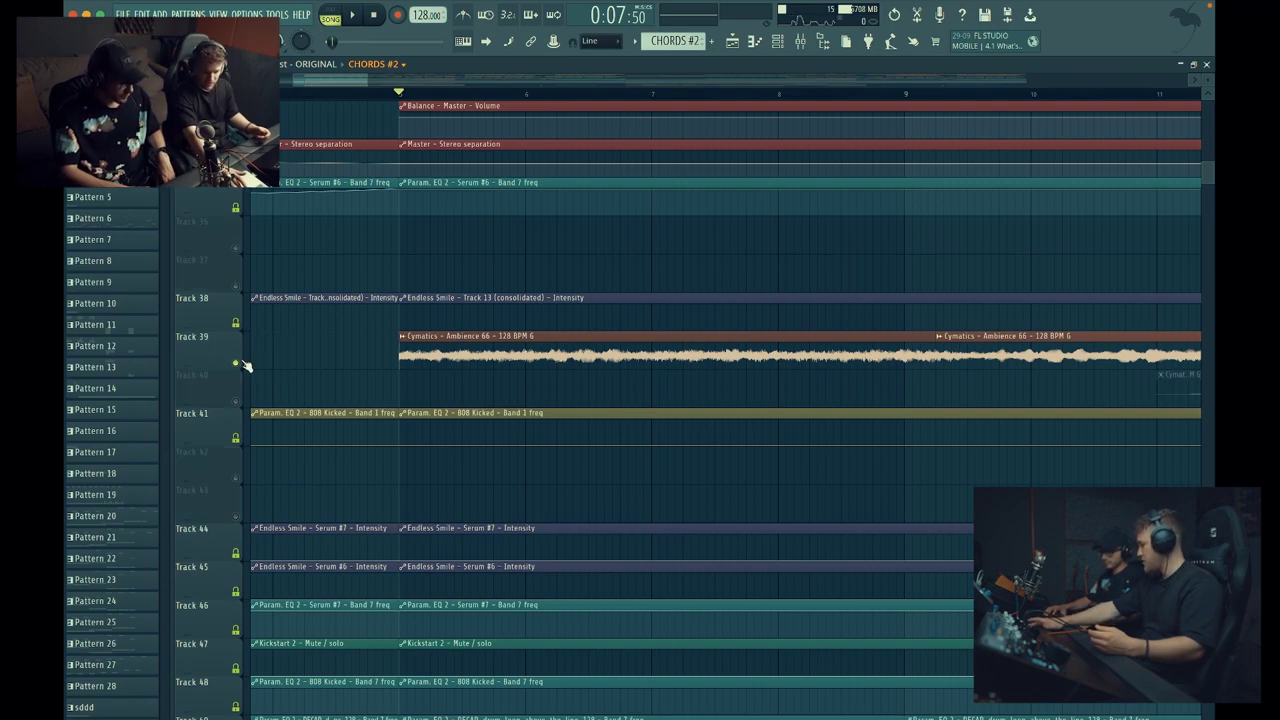
pyautogui.press('space')
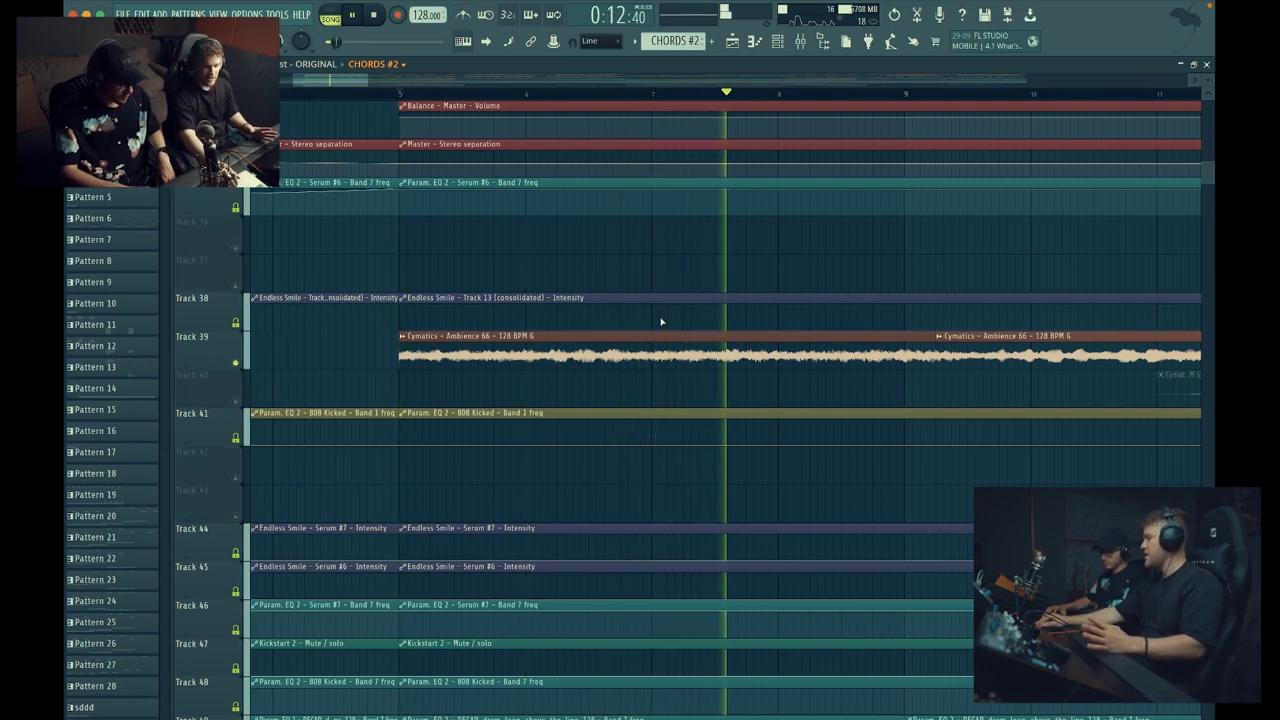
pyautogui.hscroll(1, 661, 322)
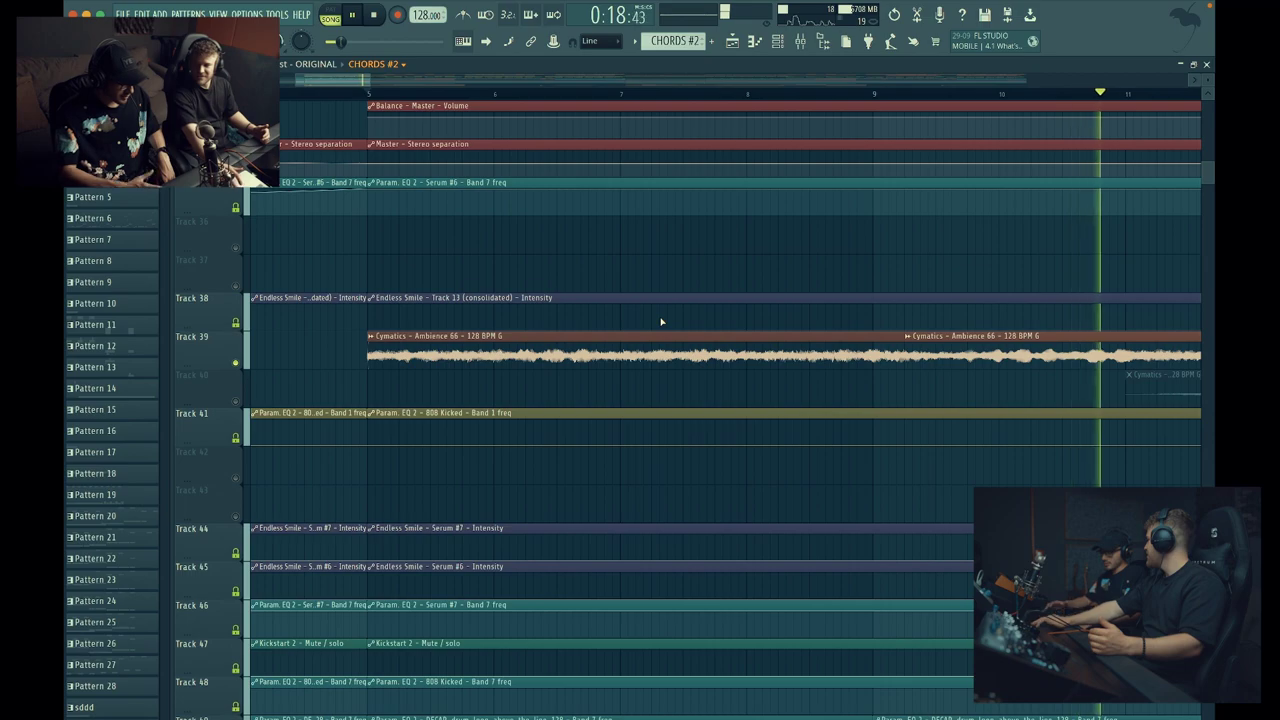
pyautogui.scroll(-3, 661, 322)
pyautogui.scroll(3, 661, 322)
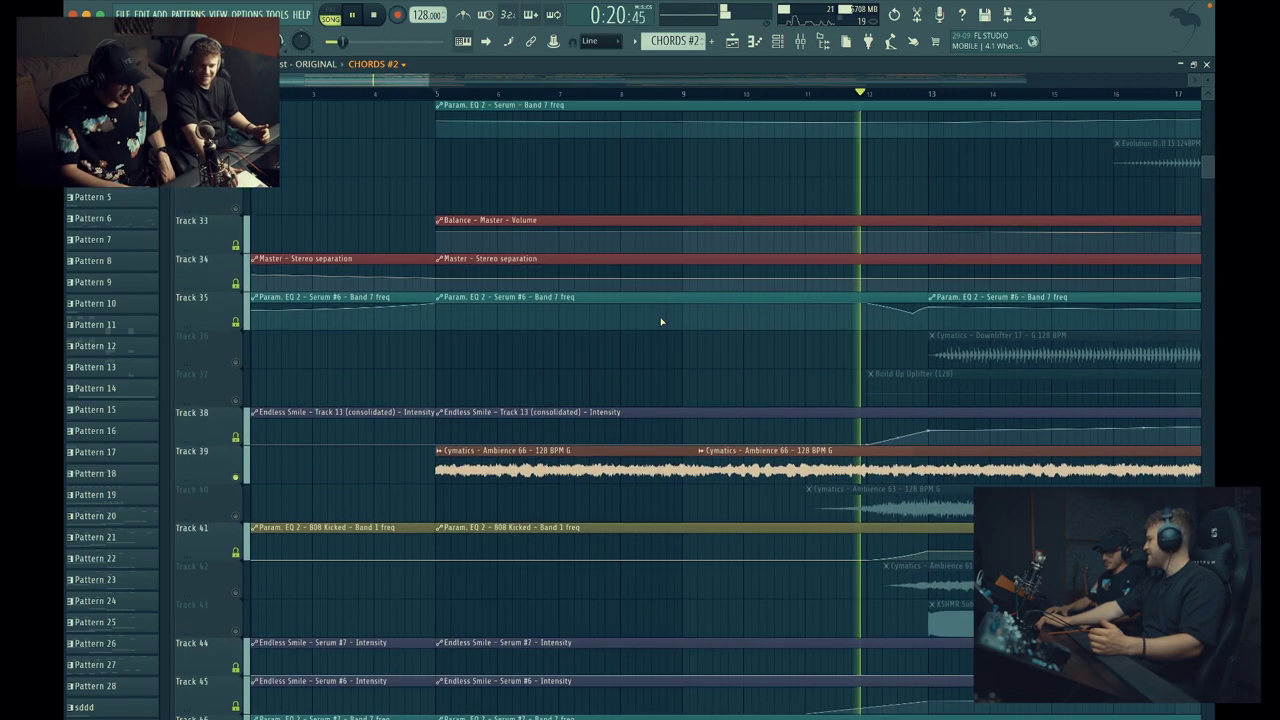
pyautogui.scroll(7, 661, 322)
pyautogui.scroll(-13, 661, 322)
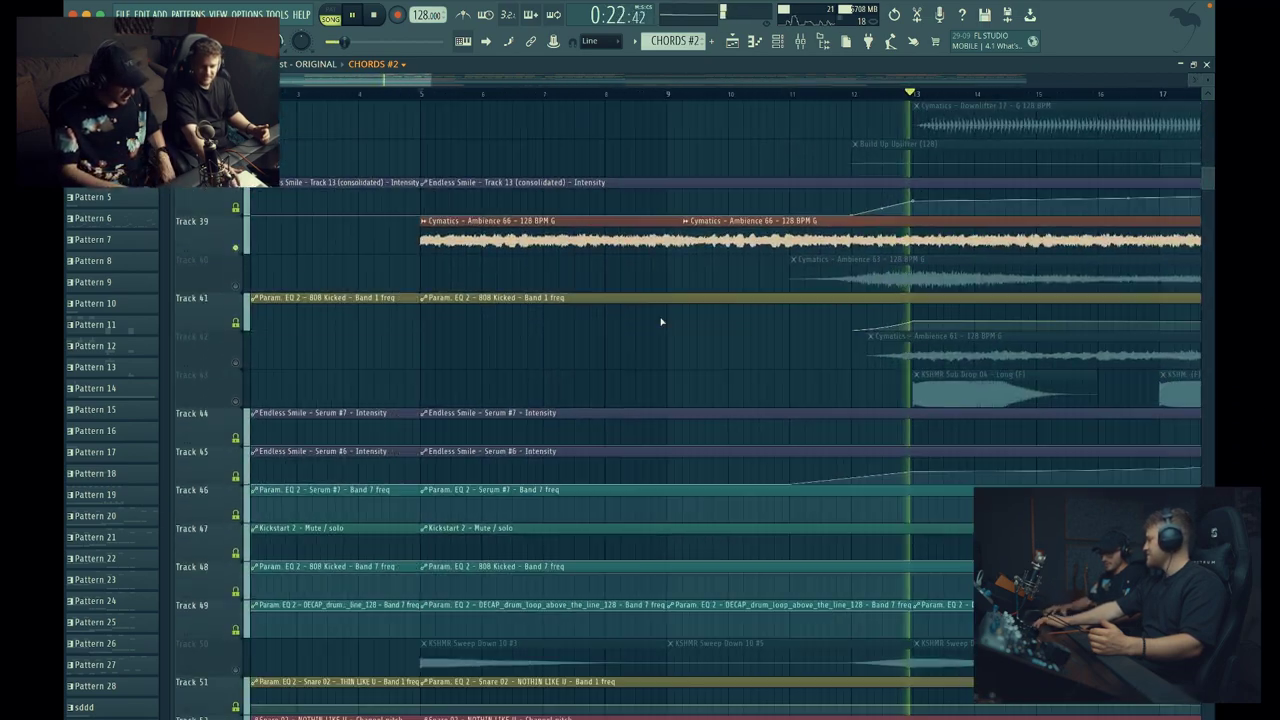
pyautogui.scroll(-2, 661, 322)
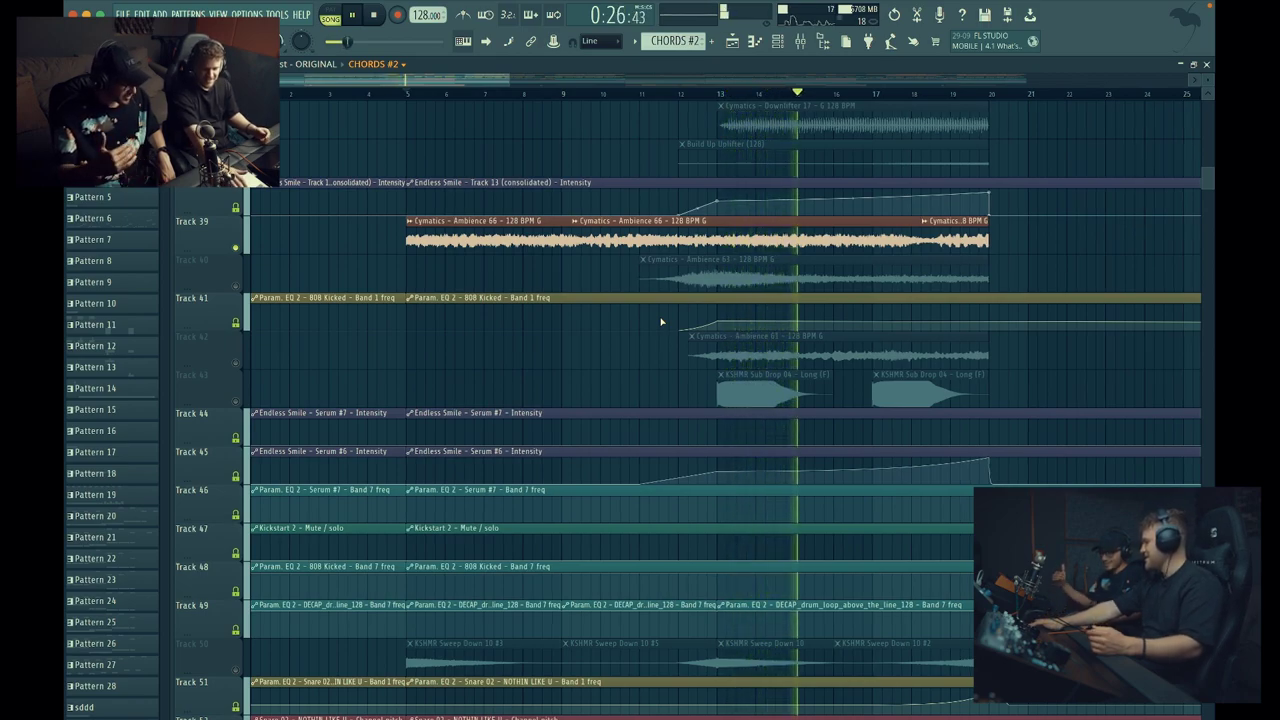
# - Turn on the Cymatics ambience clips on Tracks 40 and 42 and replay from just after bar 12
pyautogui.click(235, 286)
pyautogui.click(235, 362)
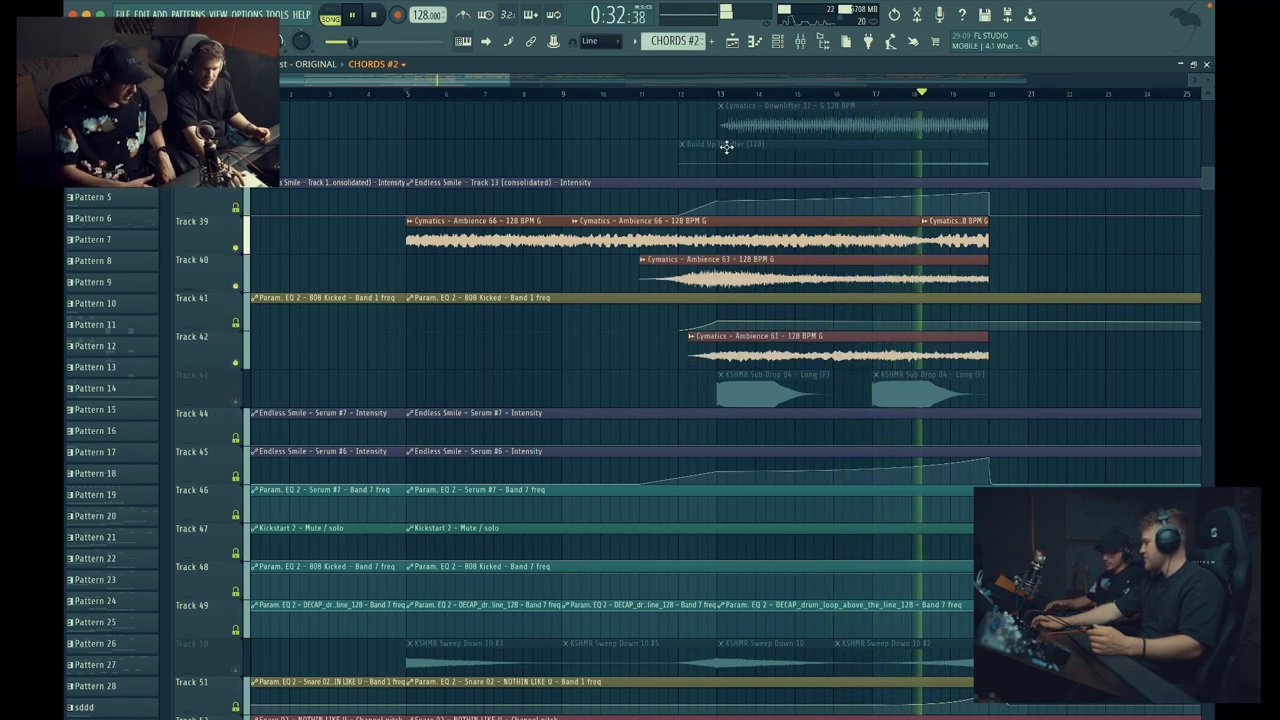
pyautogui.click(698, 94)
# - Turn on Track 59 with the KSHMR Ambiance Scene - Sand Storm clips and play it from bar 5
pyautogui.scroll(-5, 700, 315)
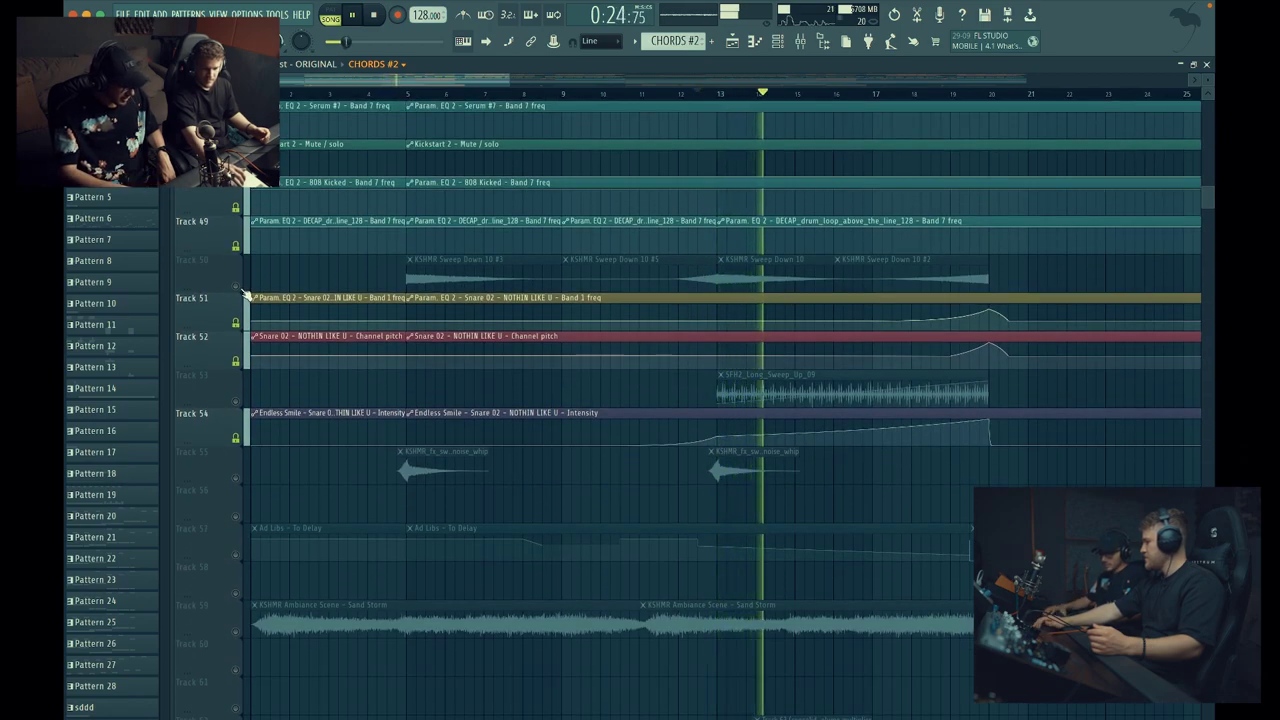
pyautogui.scroll(-3, 448, 482)
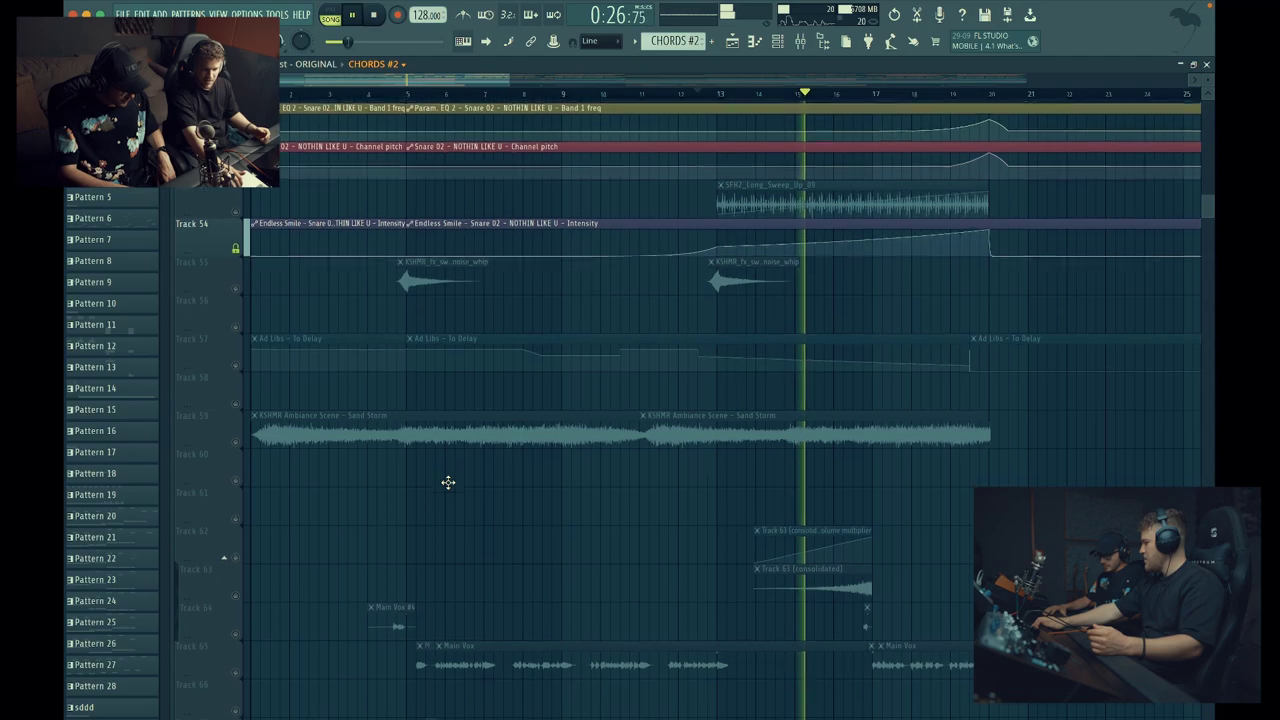
pyautogui.click(238, 441)
pyautogui.click(412, 93)
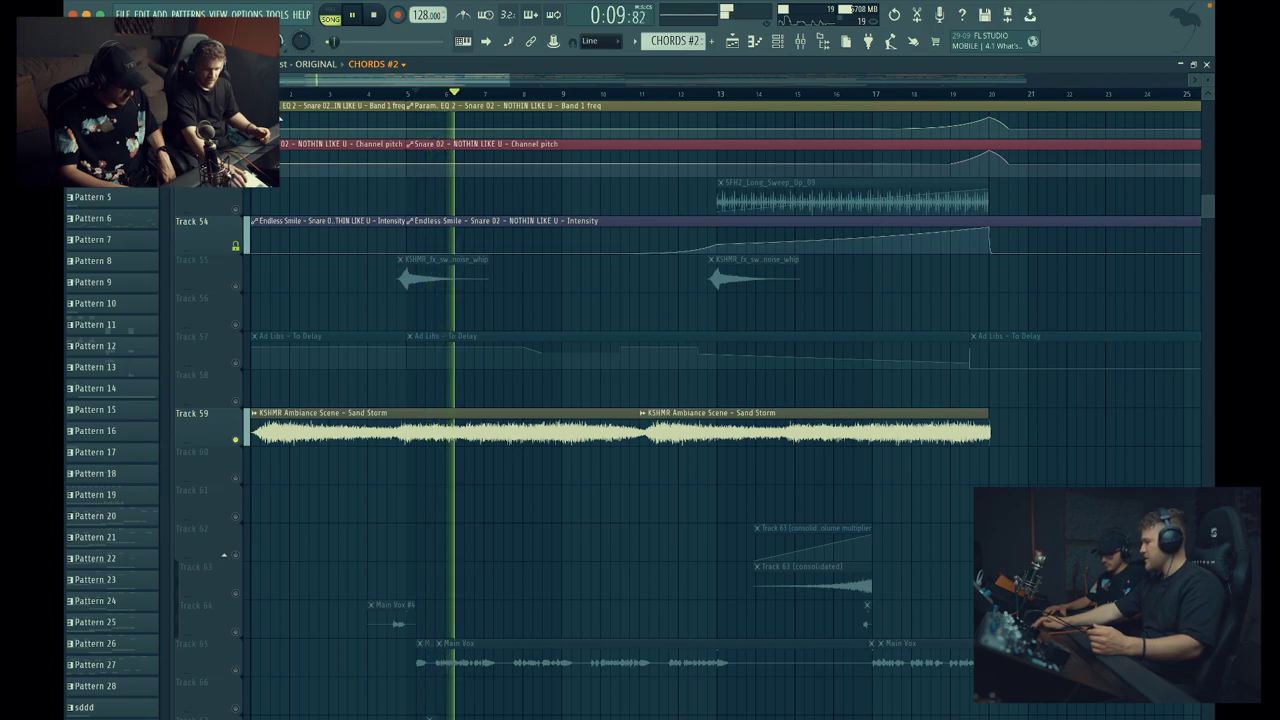
# - Turn on Track 12 with the Guardian pad 1 clip and play it from bar 5
pyautogui.press('space')
pyautogui.press('space')
pyautogui.scroll(-10, 479, 366)
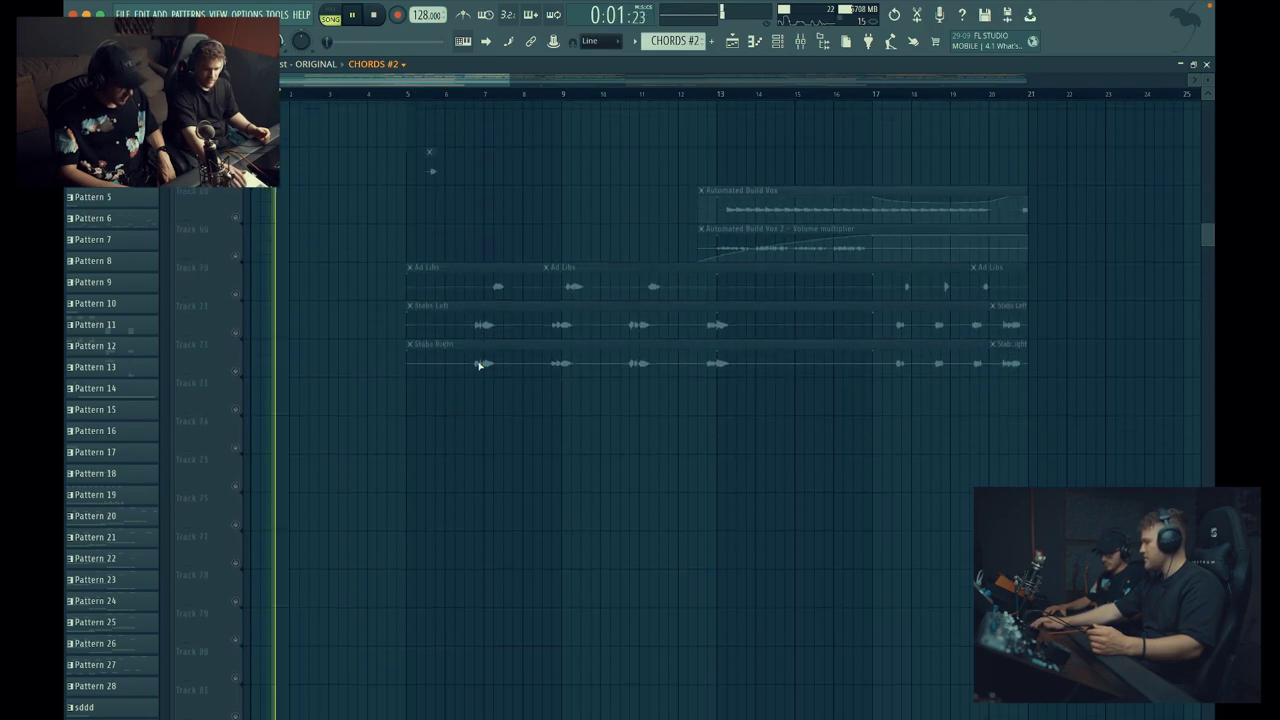
pyautogui.scroll(5, 479, 366)
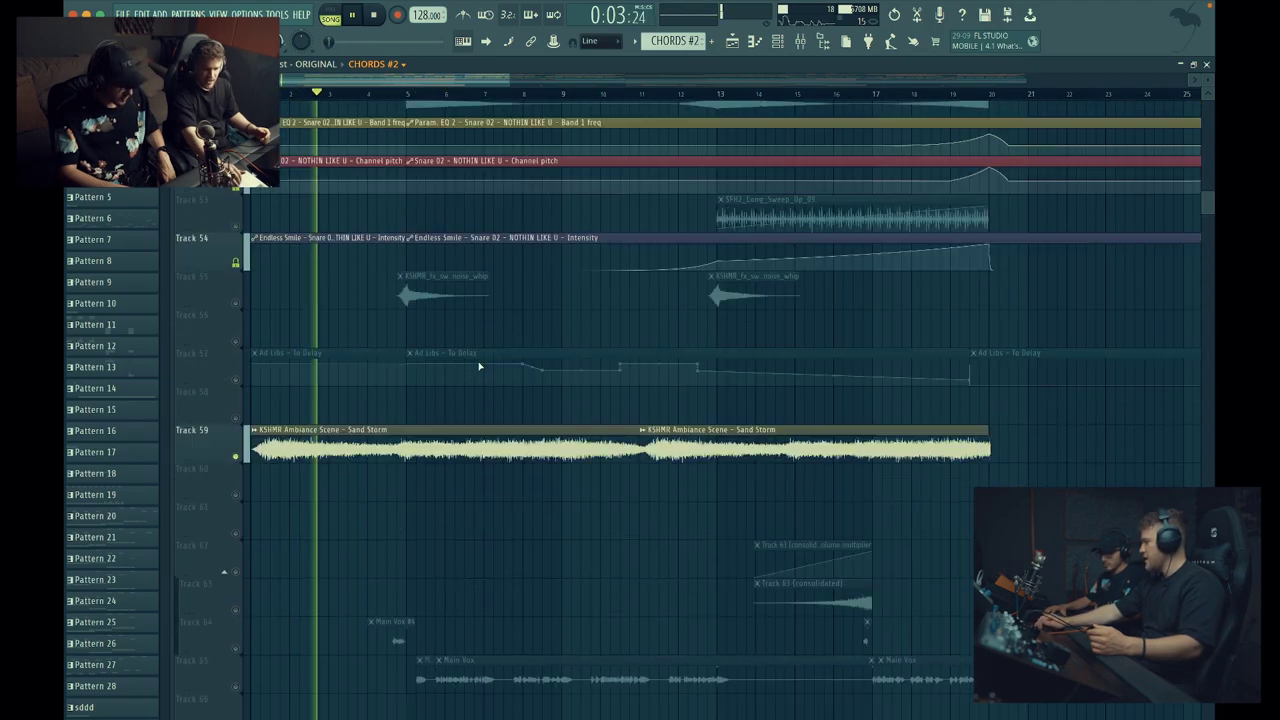
pyautogui.scroll(8, 479, 366)
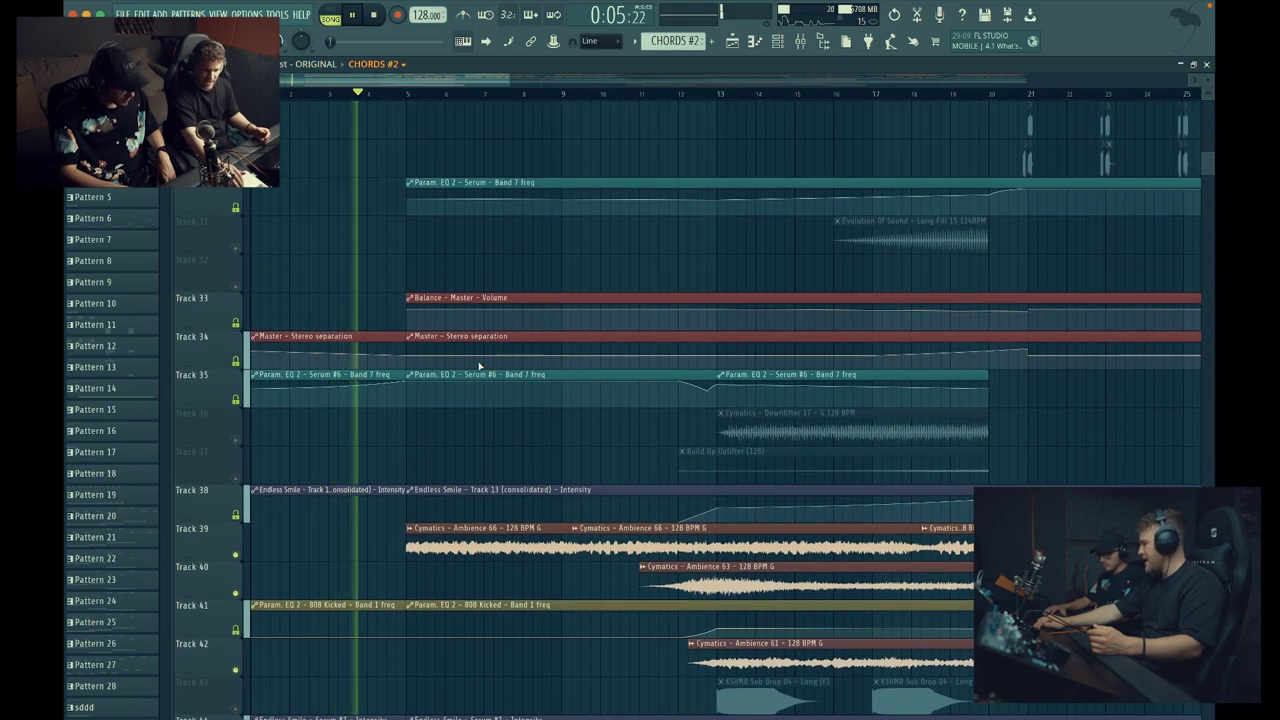
pyautogui.scroll(7, 479, 366)
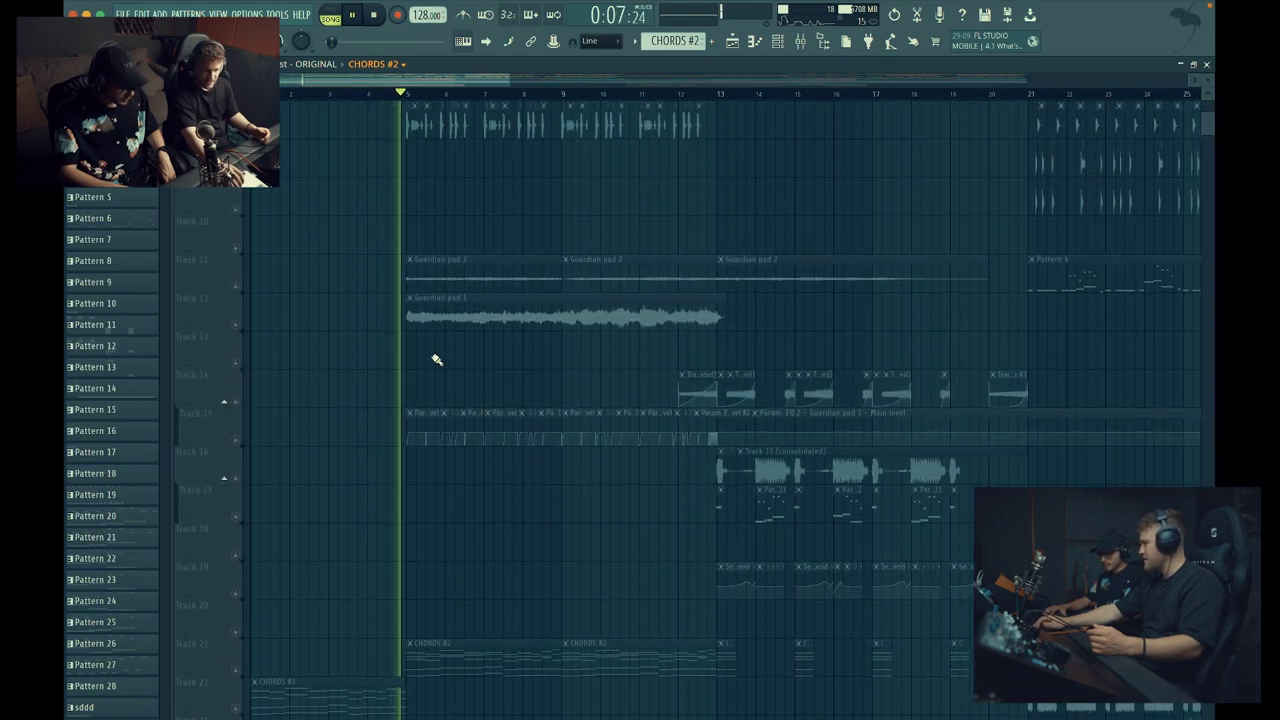
pyautogui.click(242, 310)
pyautogui.click(415, 99)
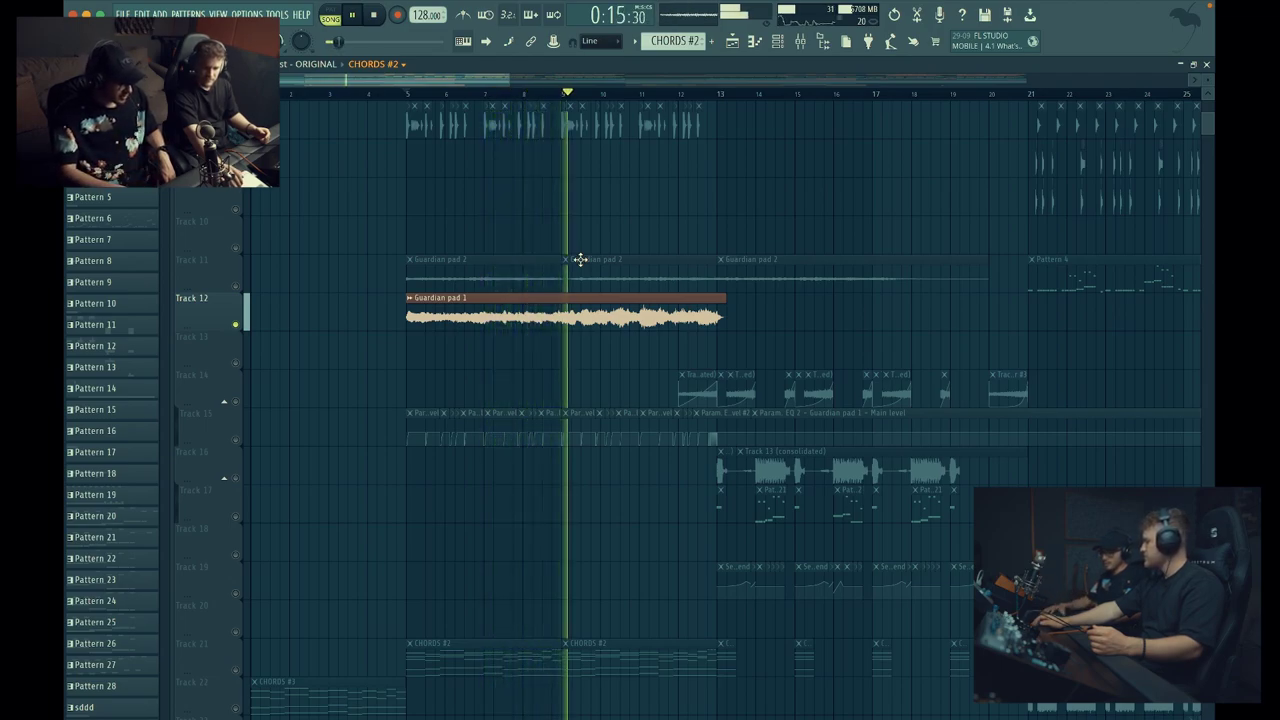
# - Add the Guardian pad 2 clips on Track 11, muting and re-enabling Track 12 to compare the two pads
pyautogui.click(236, 287)
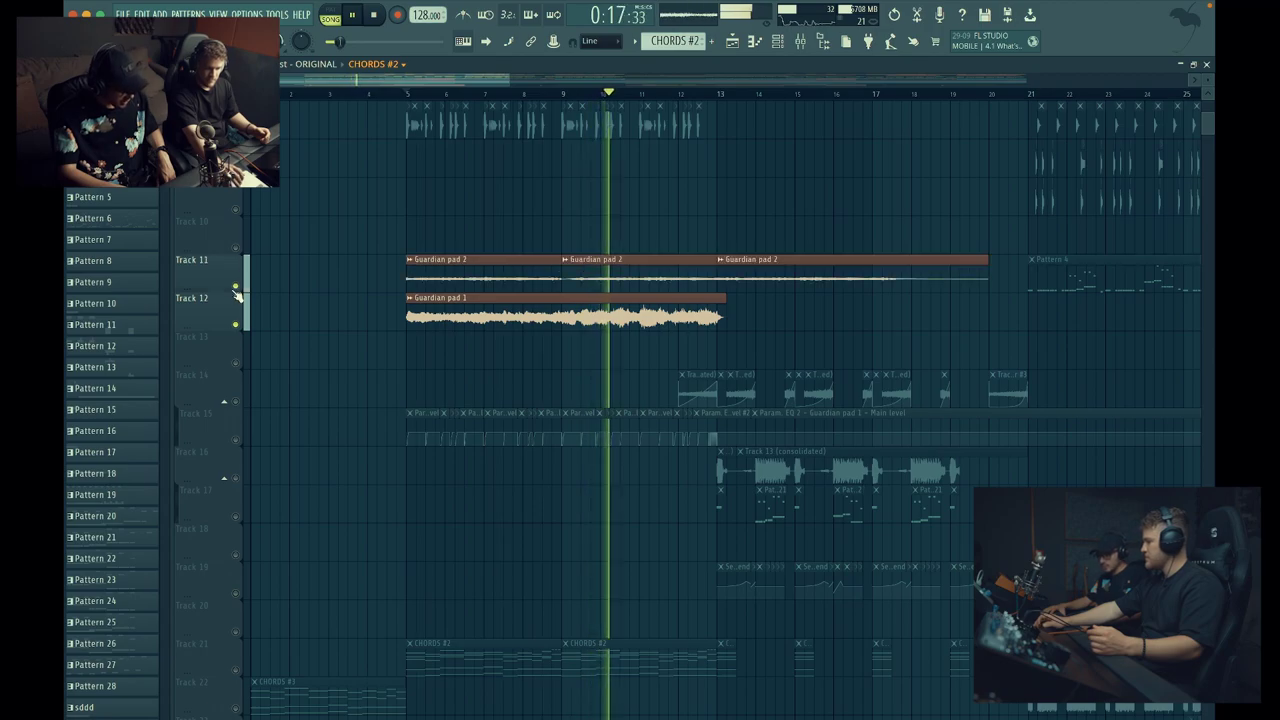
pyautogui.click(236, 324)
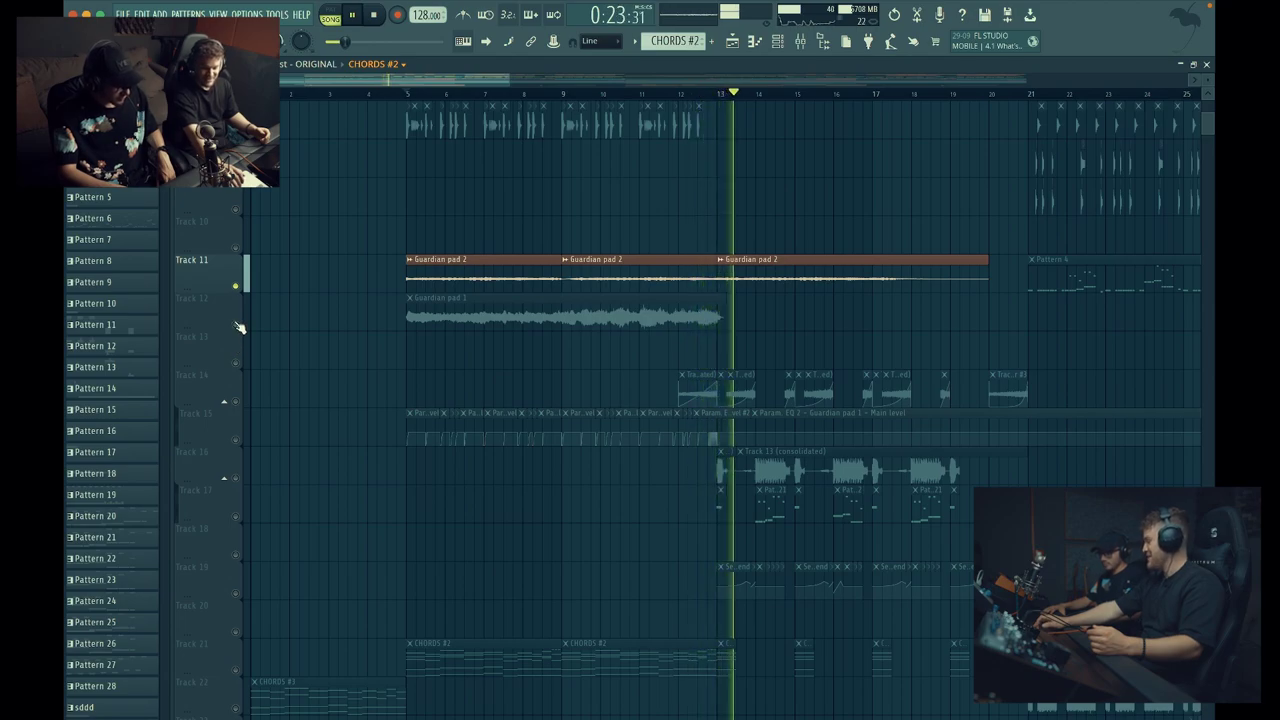
pyautogui.click(236, 324)
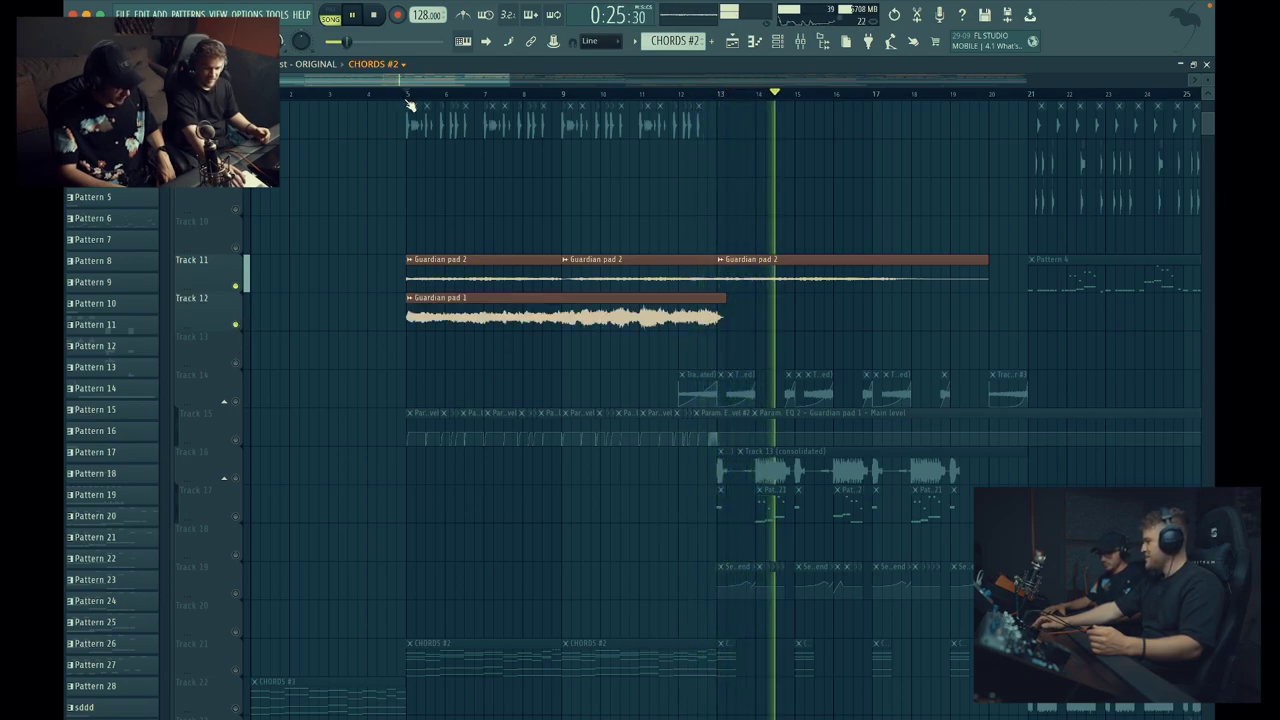
# - Turn on Track 50 with the KSHMR Sweep Down 10 clips and play from bar 12
pyautogui.scroll(-10, 766, 240)
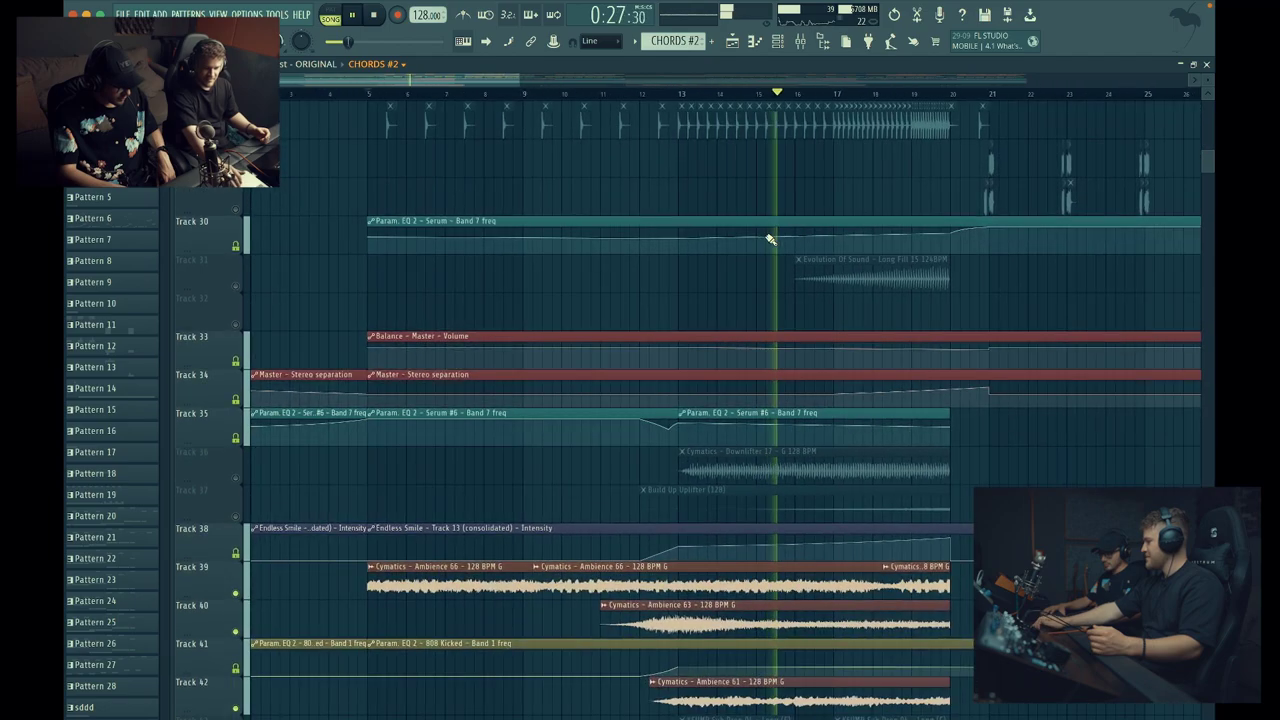
pyautogui.scroll(-6, 770, 240)
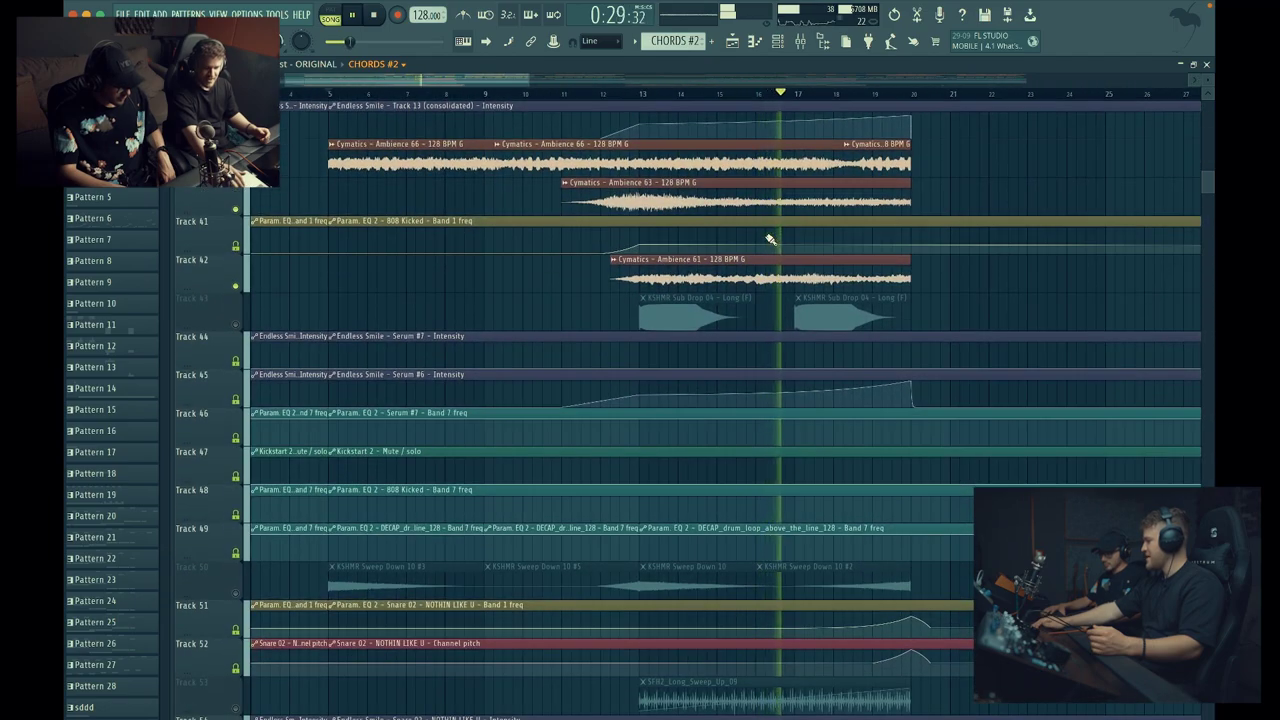
pyautogui.scroll(-5, 766, 240)
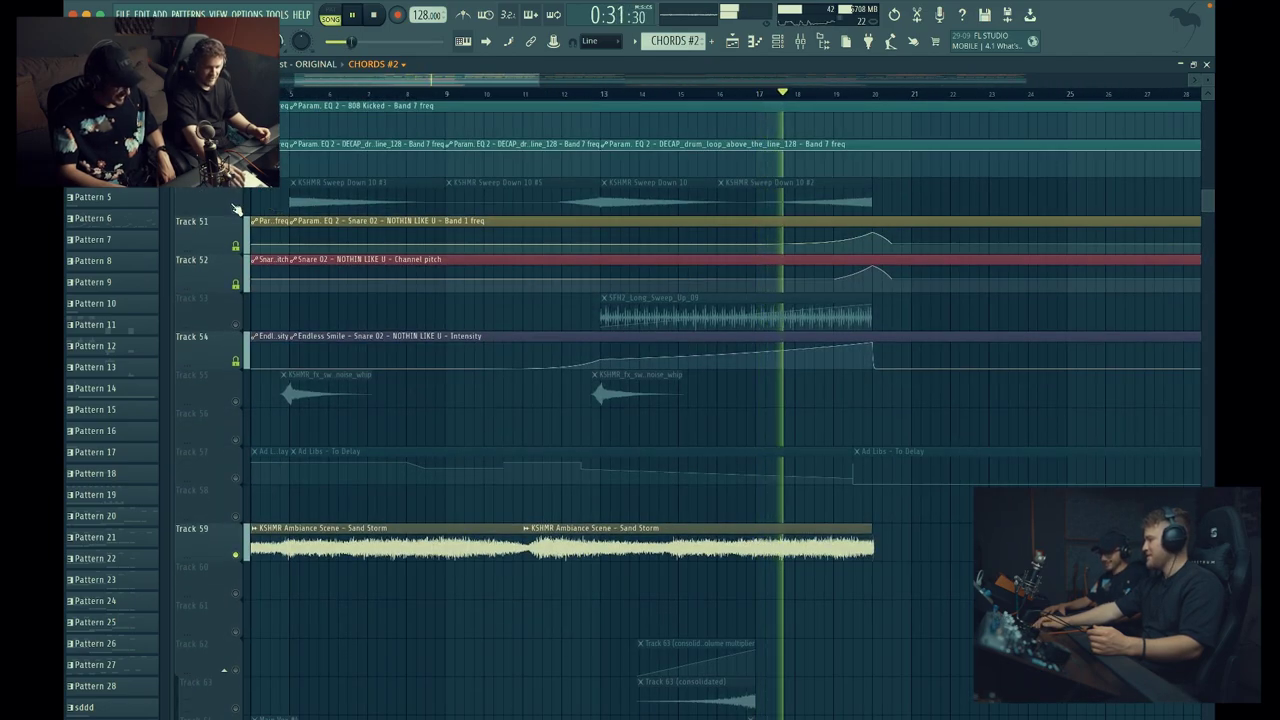
pyautogui.scroll(-3, 540, 95)
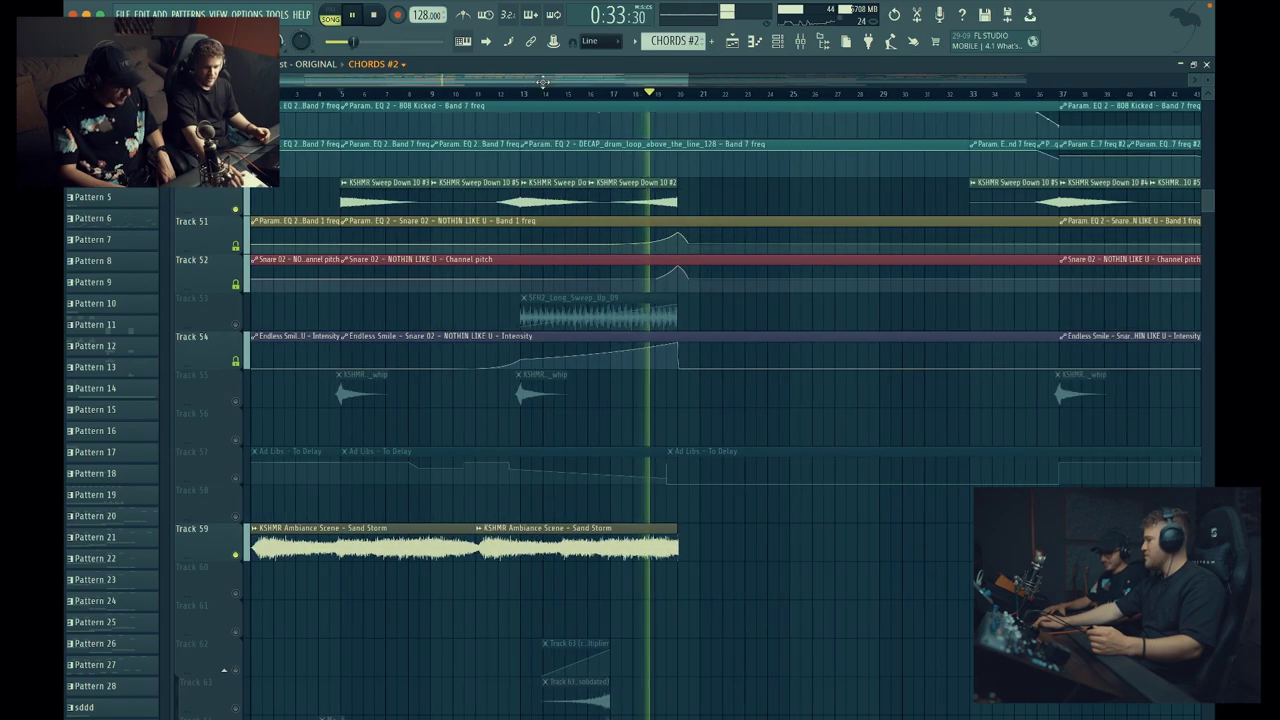
pyautogui.click(501, 94)
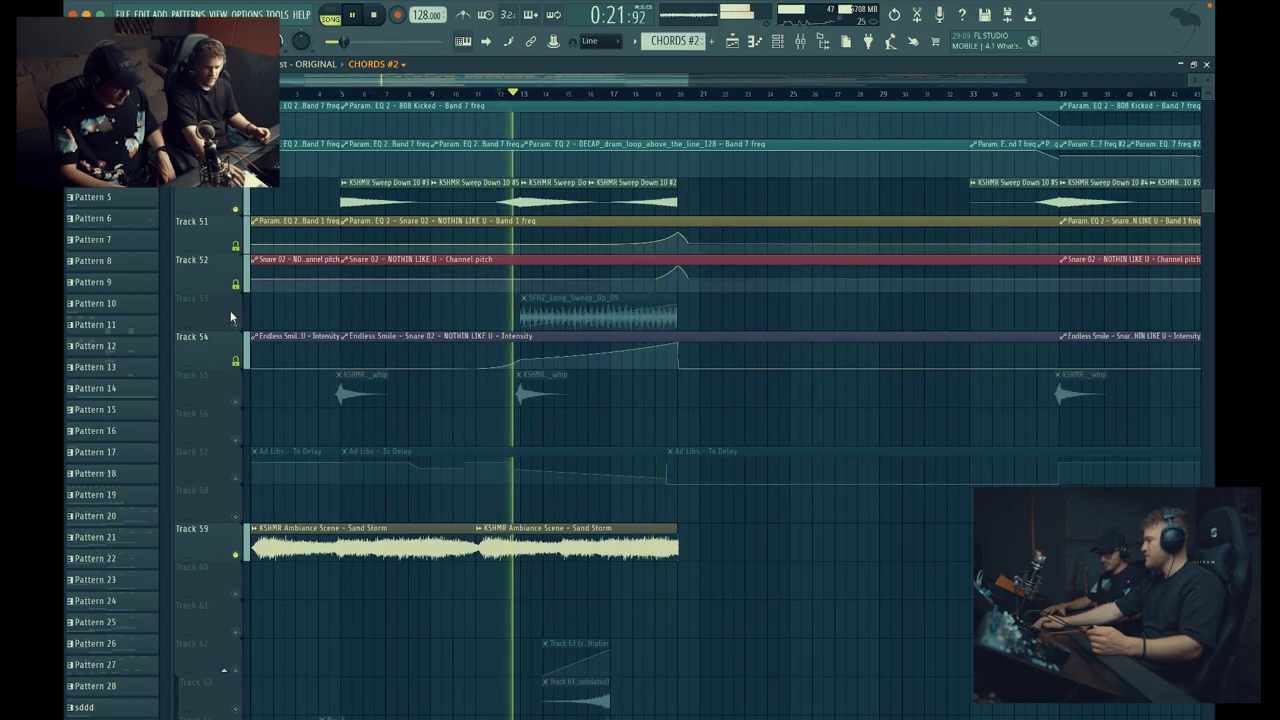
# - Turn on the KSHMR whip clips on Track 55 and SFH2_Long_Sweep_Up_09 on Track 53, replaying from bar 12 and around bar 17
pyautogui.click(243, 401)
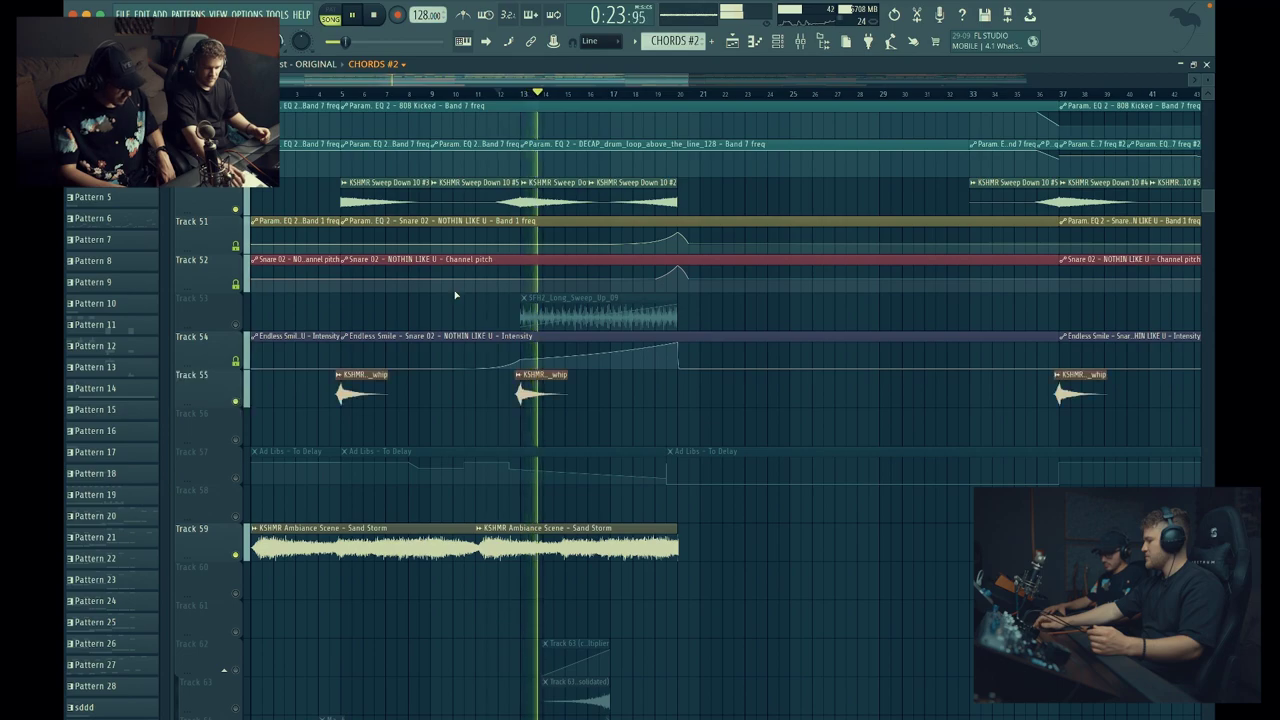
pyautogui.click(506, 94)
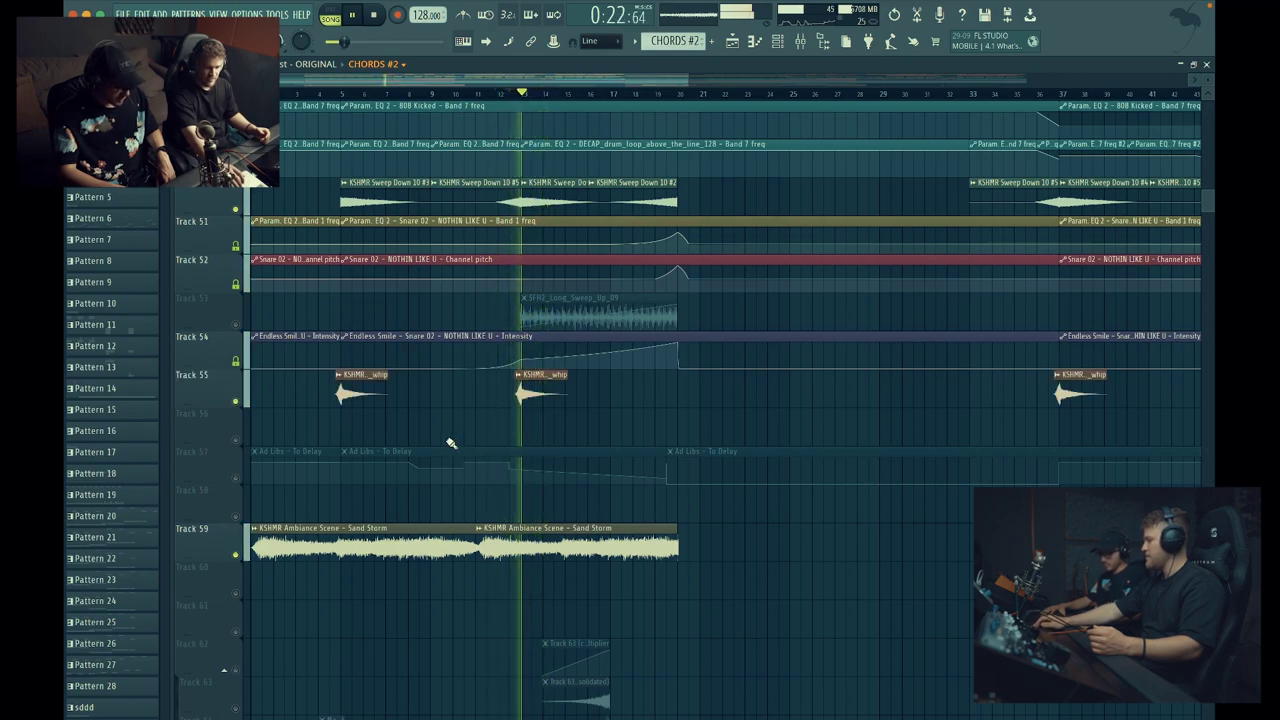
pyautogui.click(243, 324)
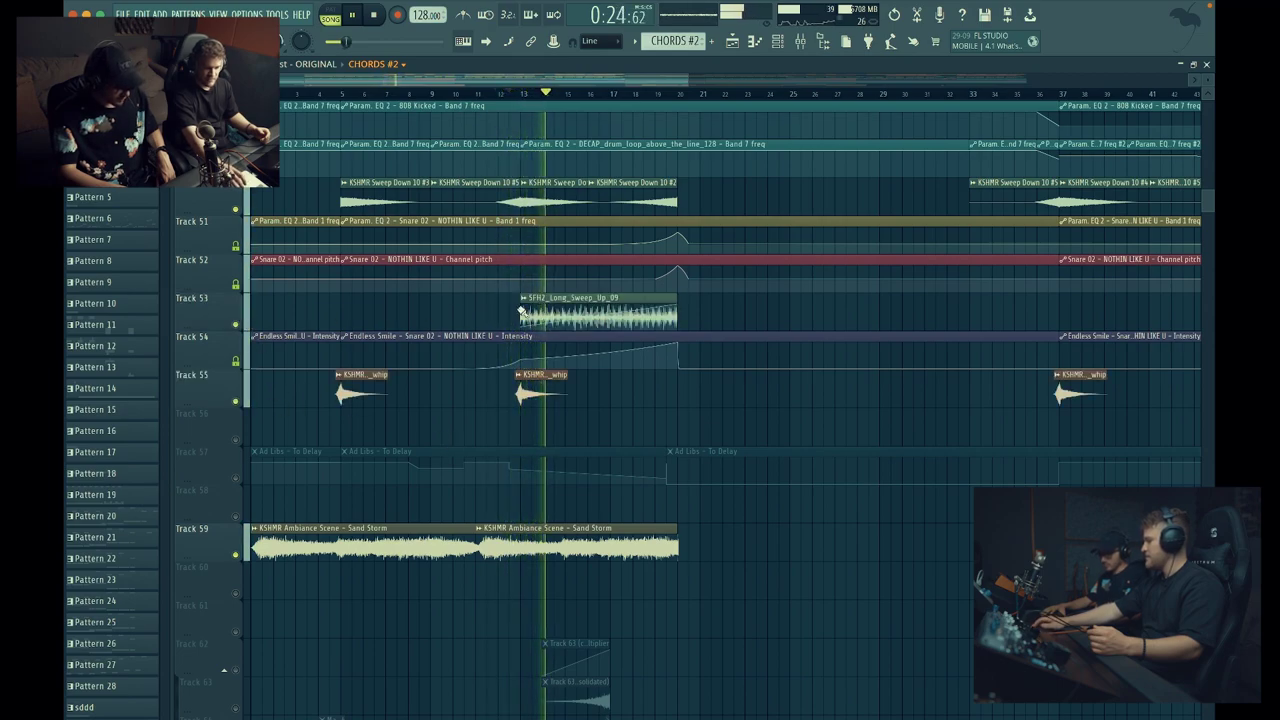
pyautogui.click(621, 95)
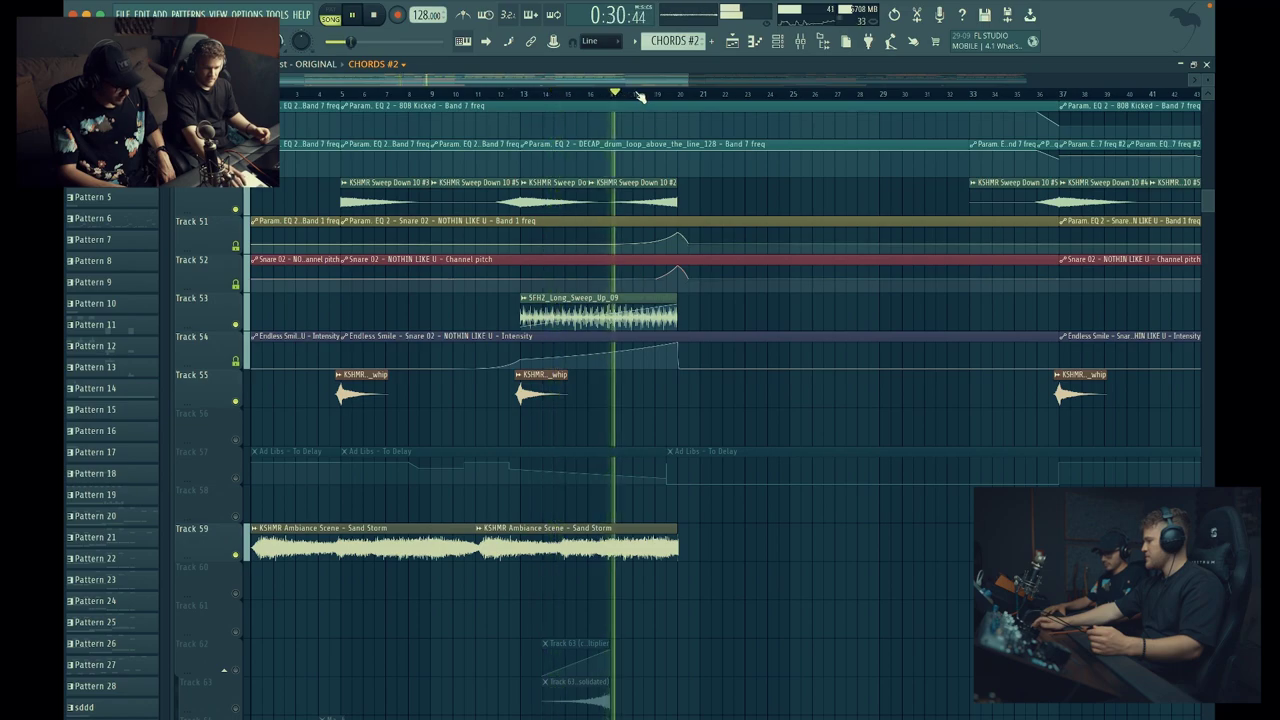
# - Solo Track 43 with the KSHMR sub drop clips and play the first drop from midway through bar 12
pyautogui.scroll(5, 323, 460)
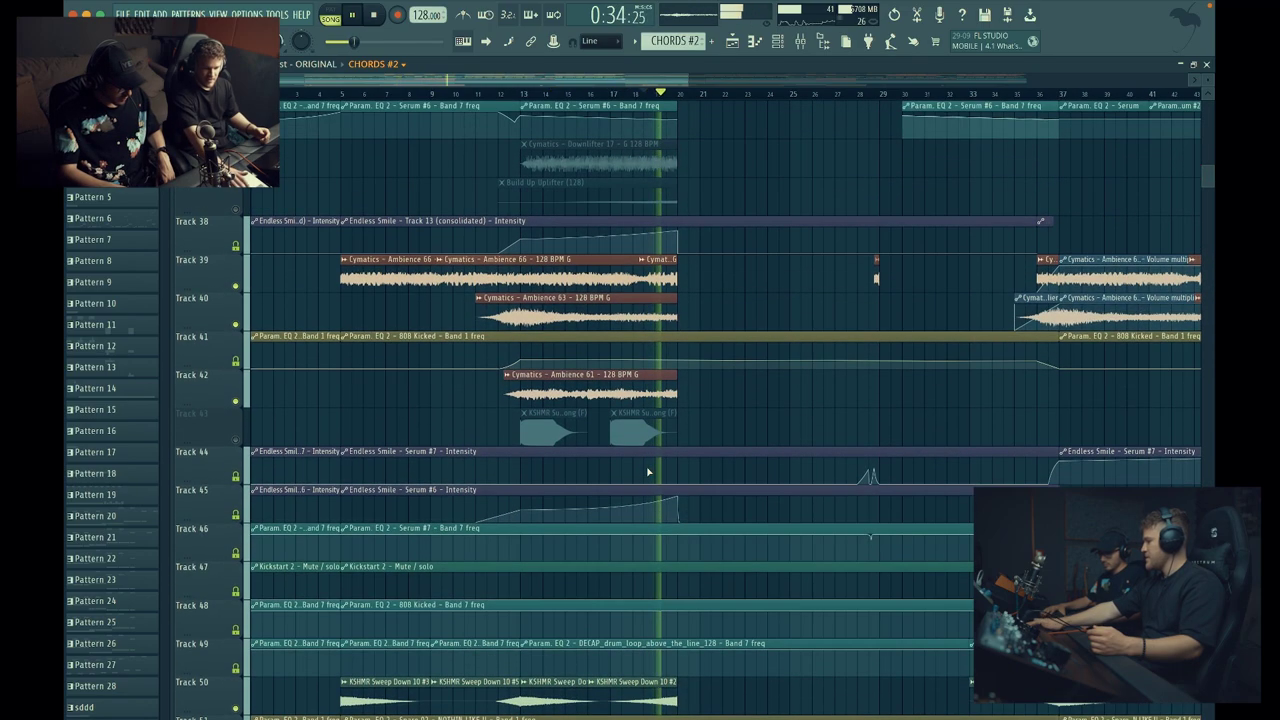
pyautogui.rightClick(240, 441)
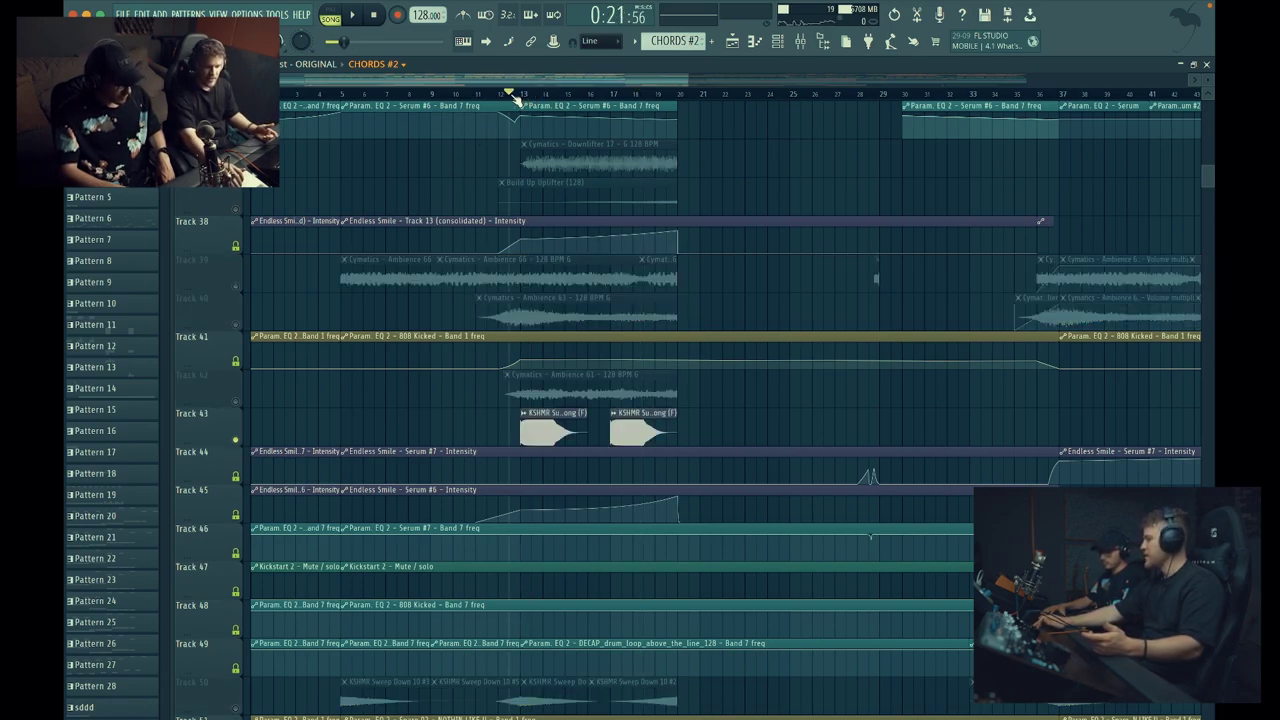
pyautogui.press('space')
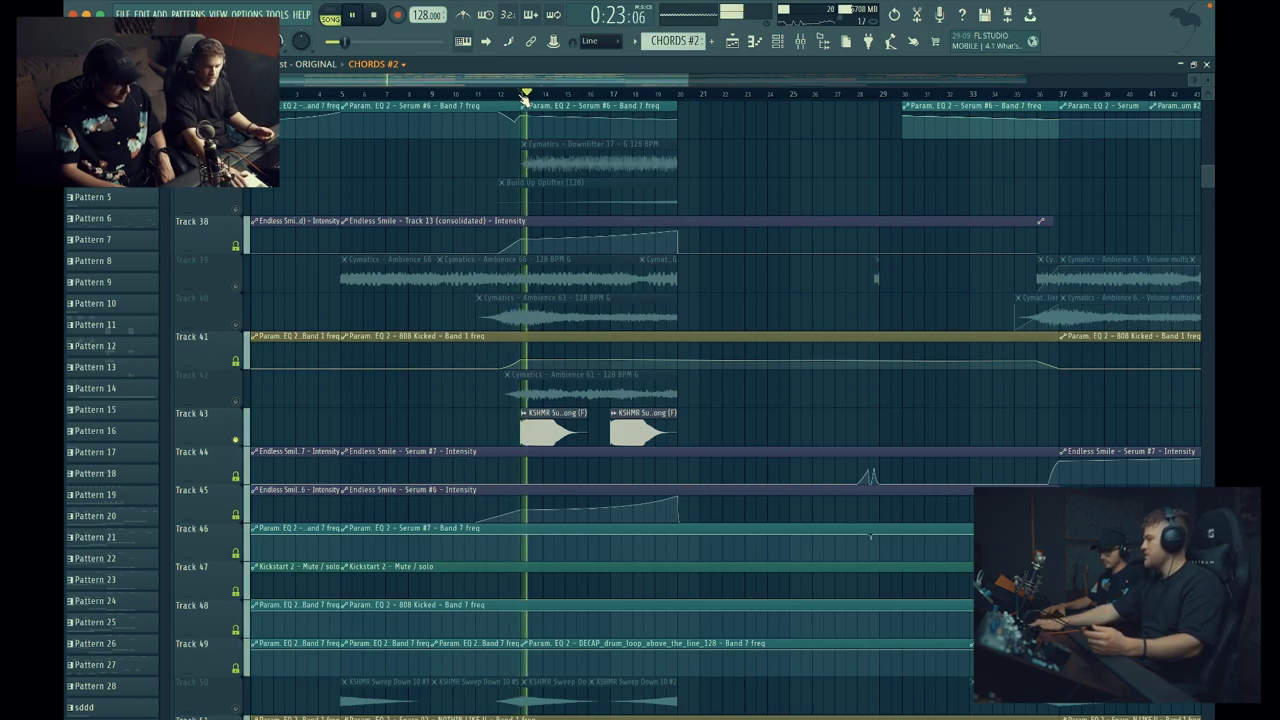
pyautogui.press('space')
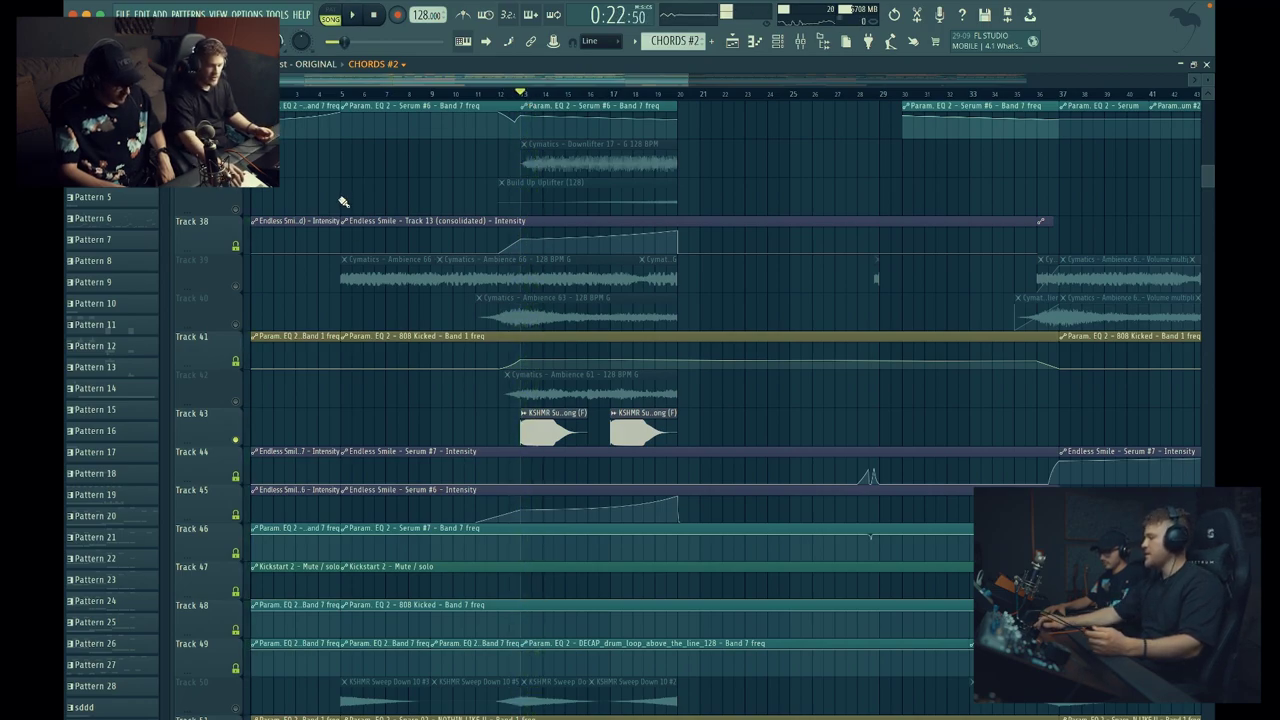
# - Clear the solo so that all playlist tracks are on again, and return to the first tracks
pyautogui.click(237, 326)
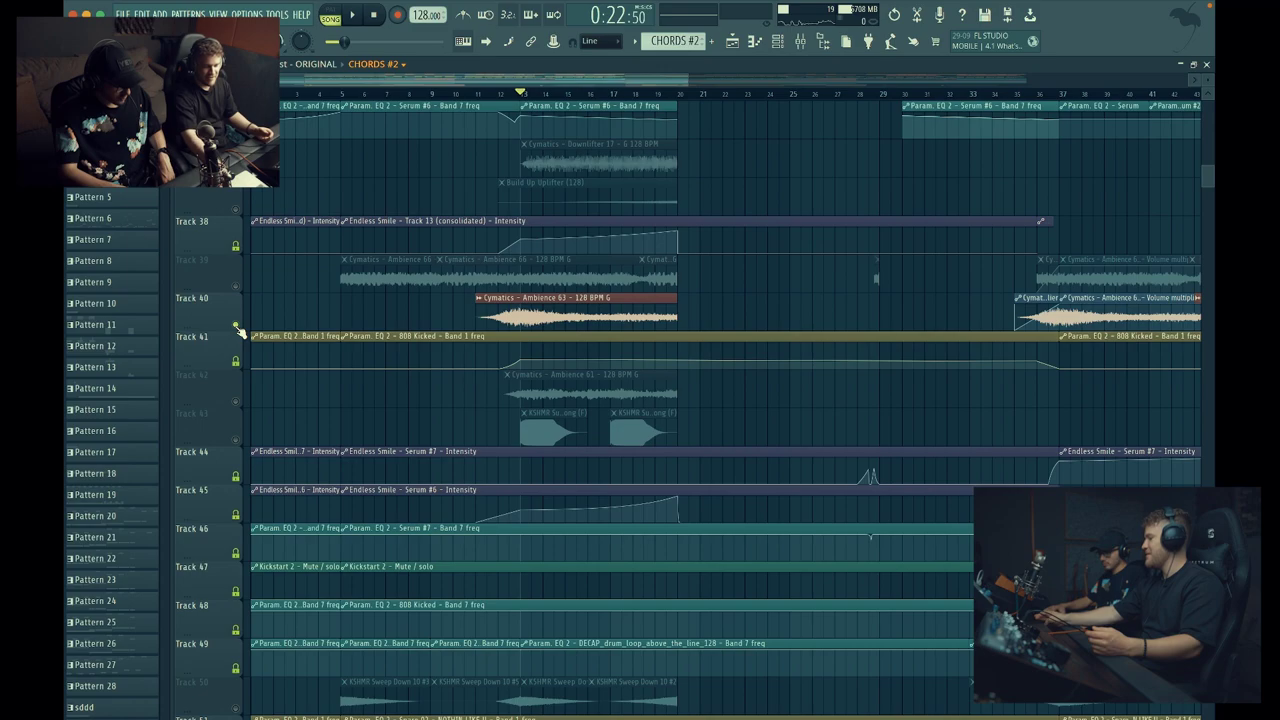
pyautogui.keyDown('ctrl'); pyautogui.click(237, 325); pyautogui.keyUp('ctrl')
pyautogui.scroll(10, 393, 307)
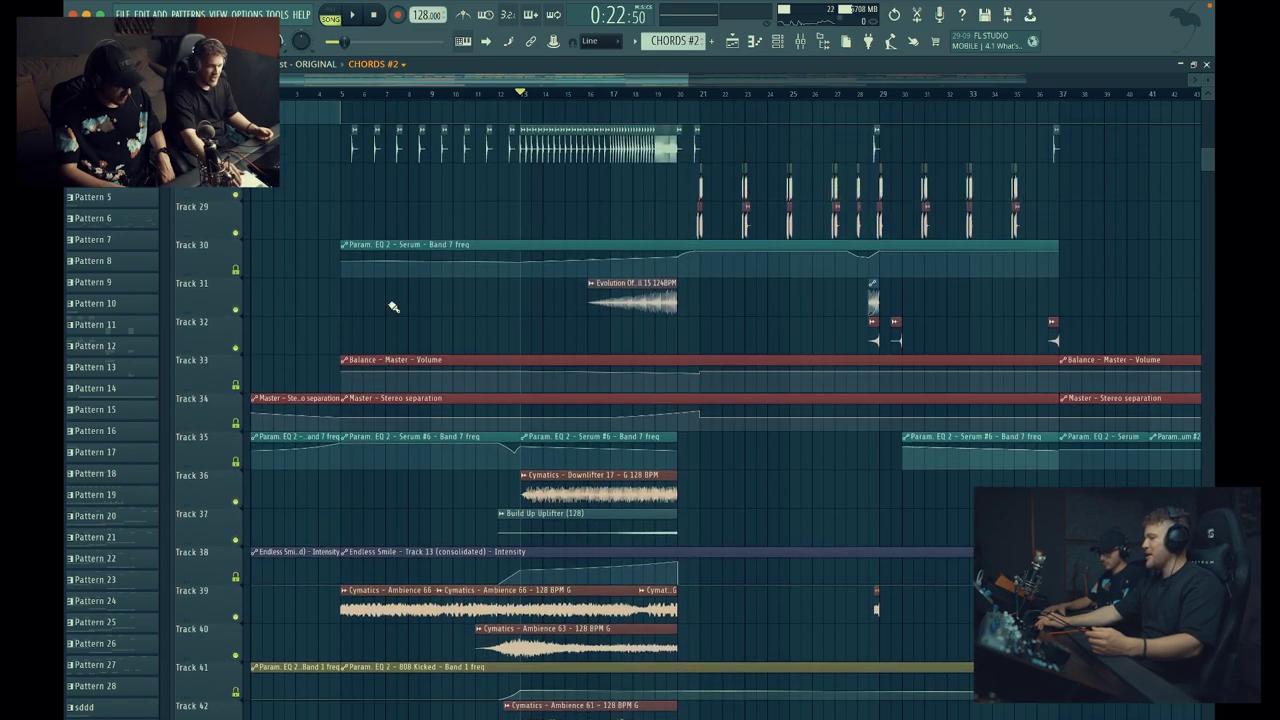
pyautogui.scroll(8, 393, 307)
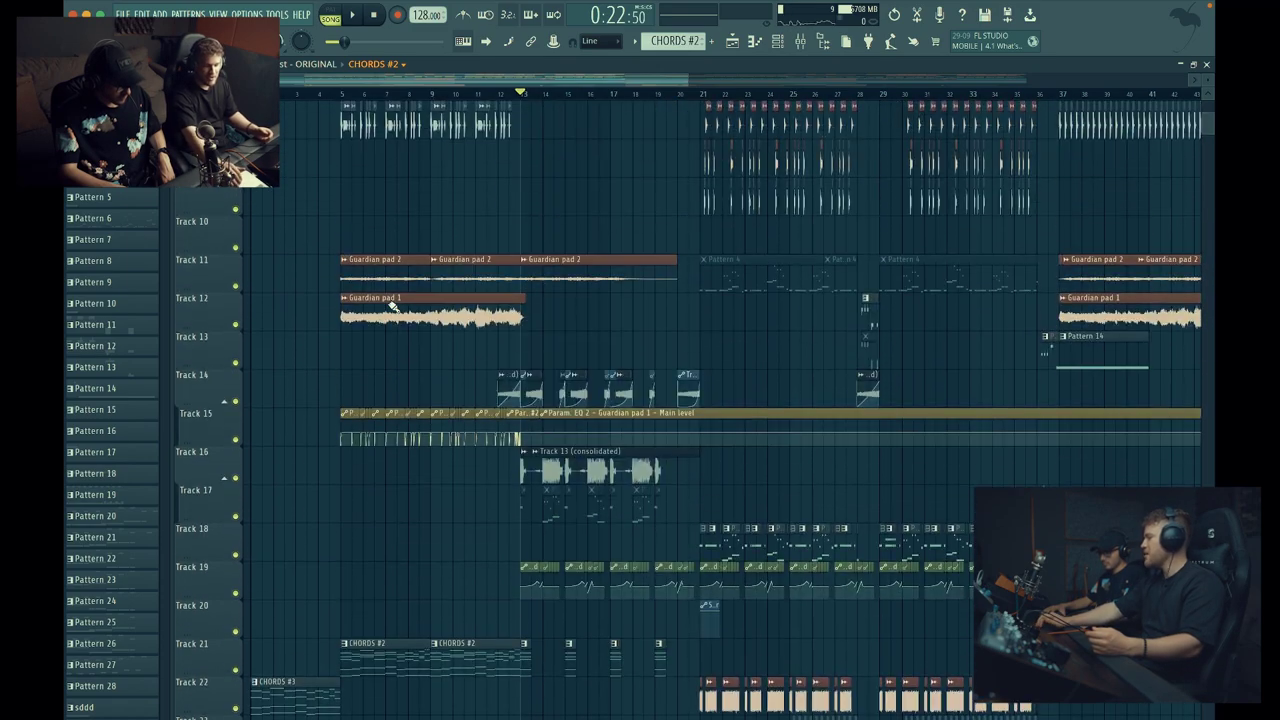
pyautogui.scroll(5, 393, 307)
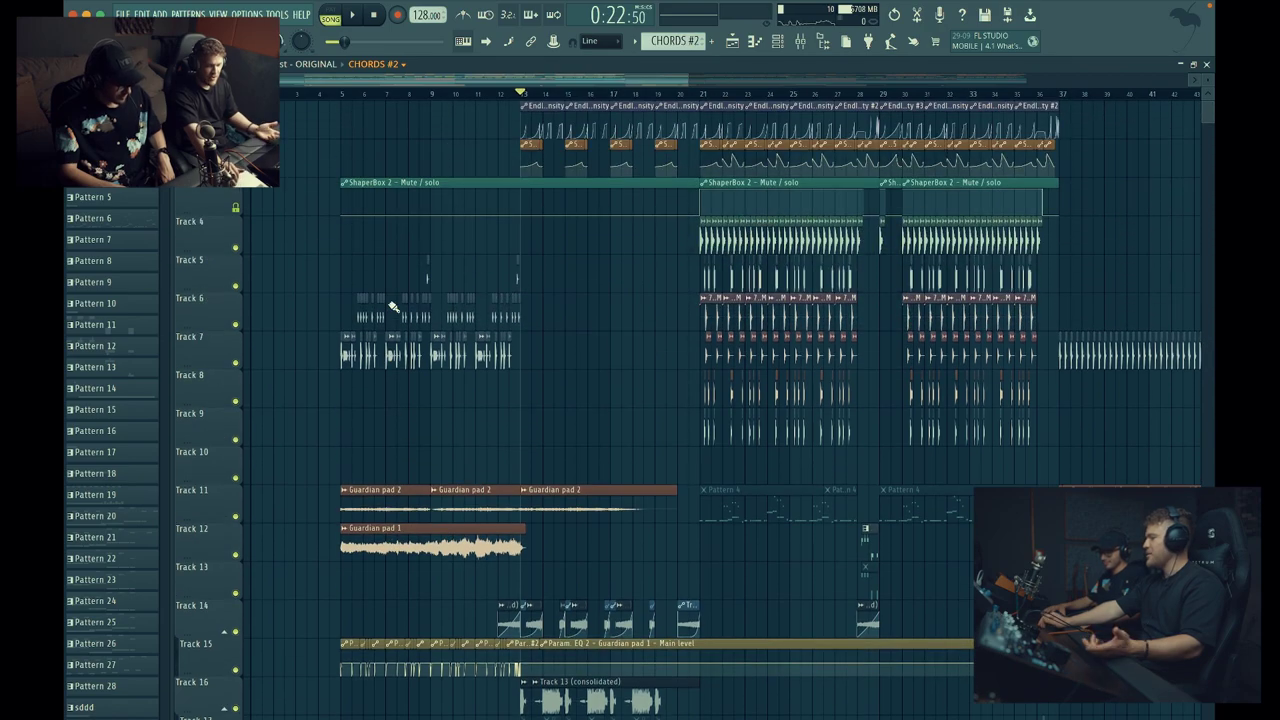
# - Play the full arrangement from bar 12, jump to the section starting at bar 21, and stop playback
pyautogui.scroll(-7, 393, 307)
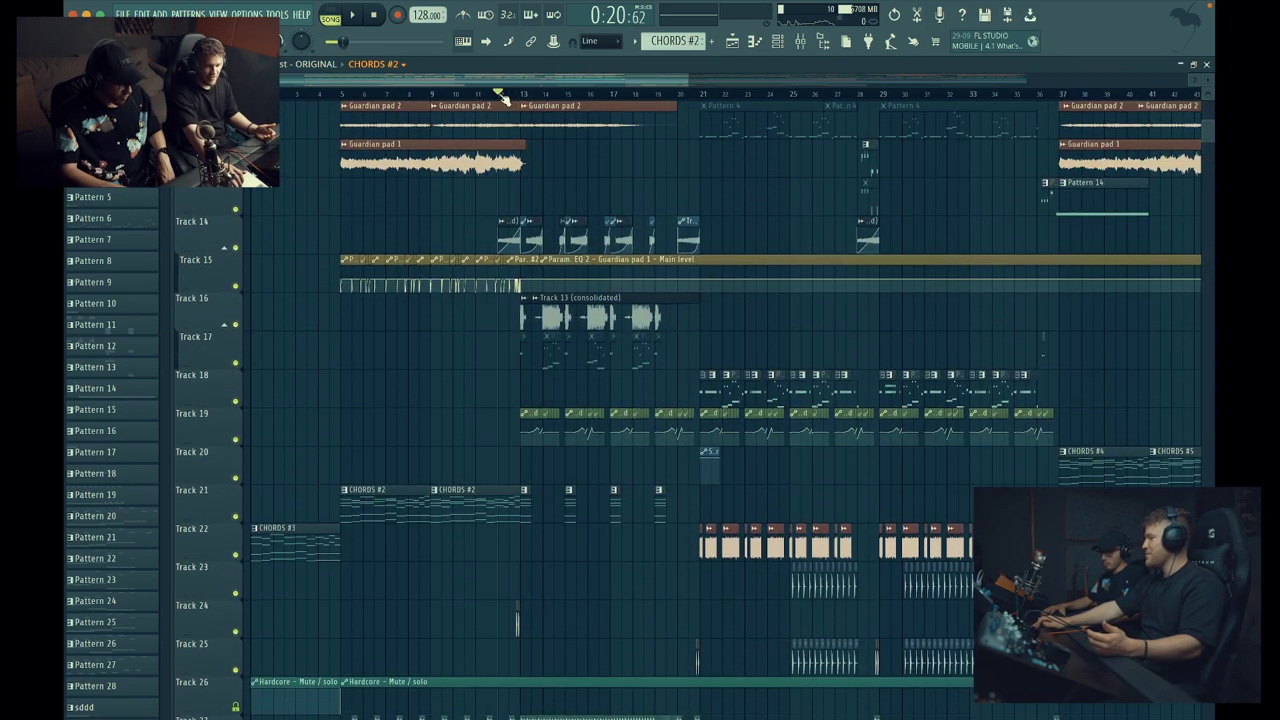
pyautogui.press('space')
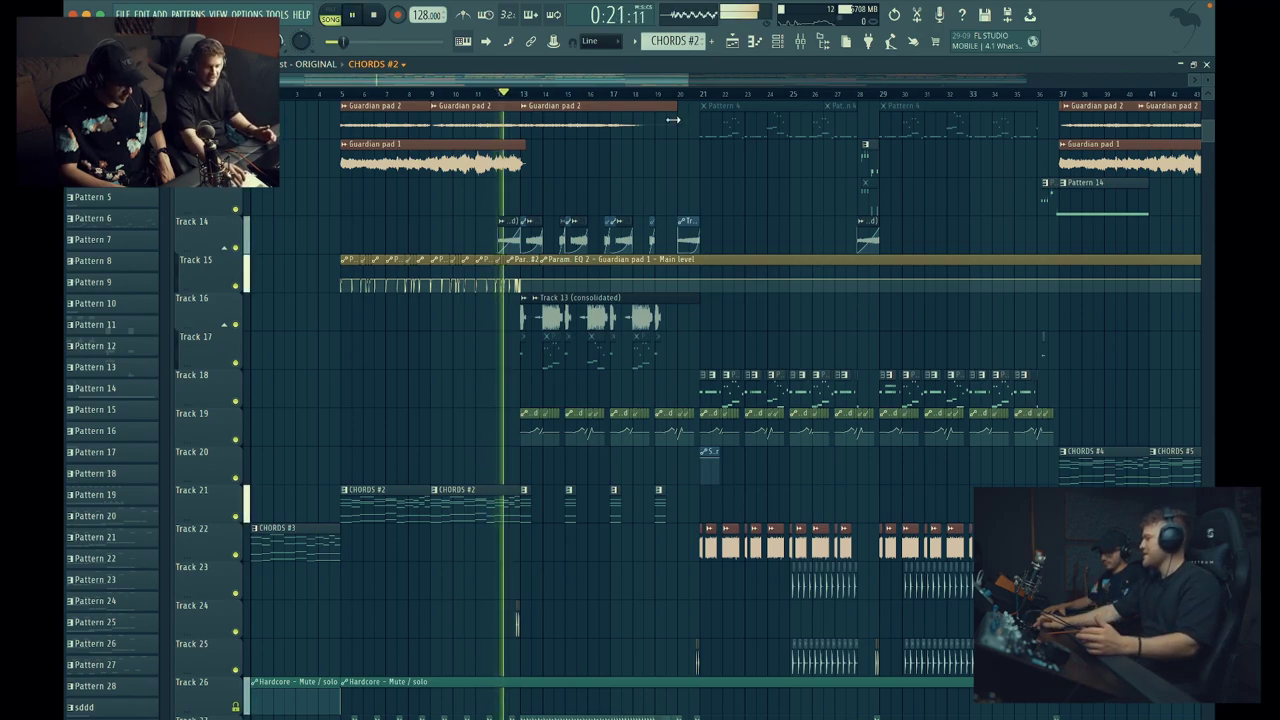
pyautogui.click(705, 95)
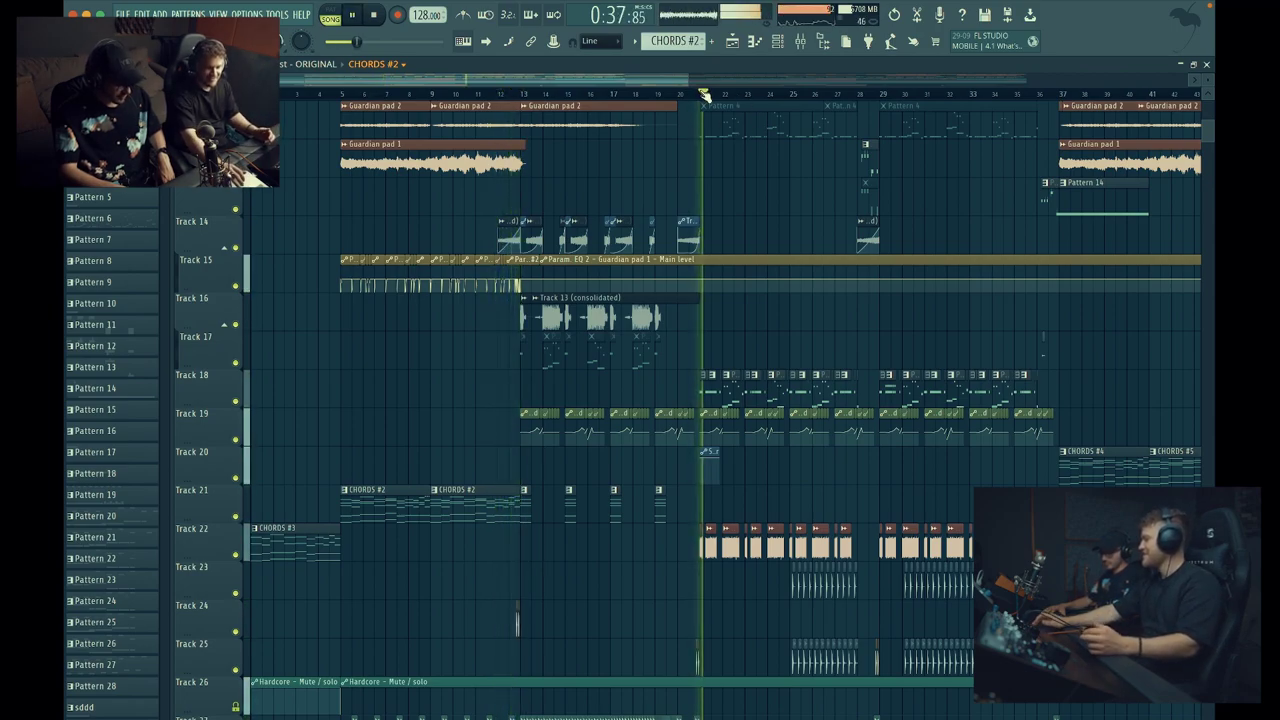
pyautogui.press('space')
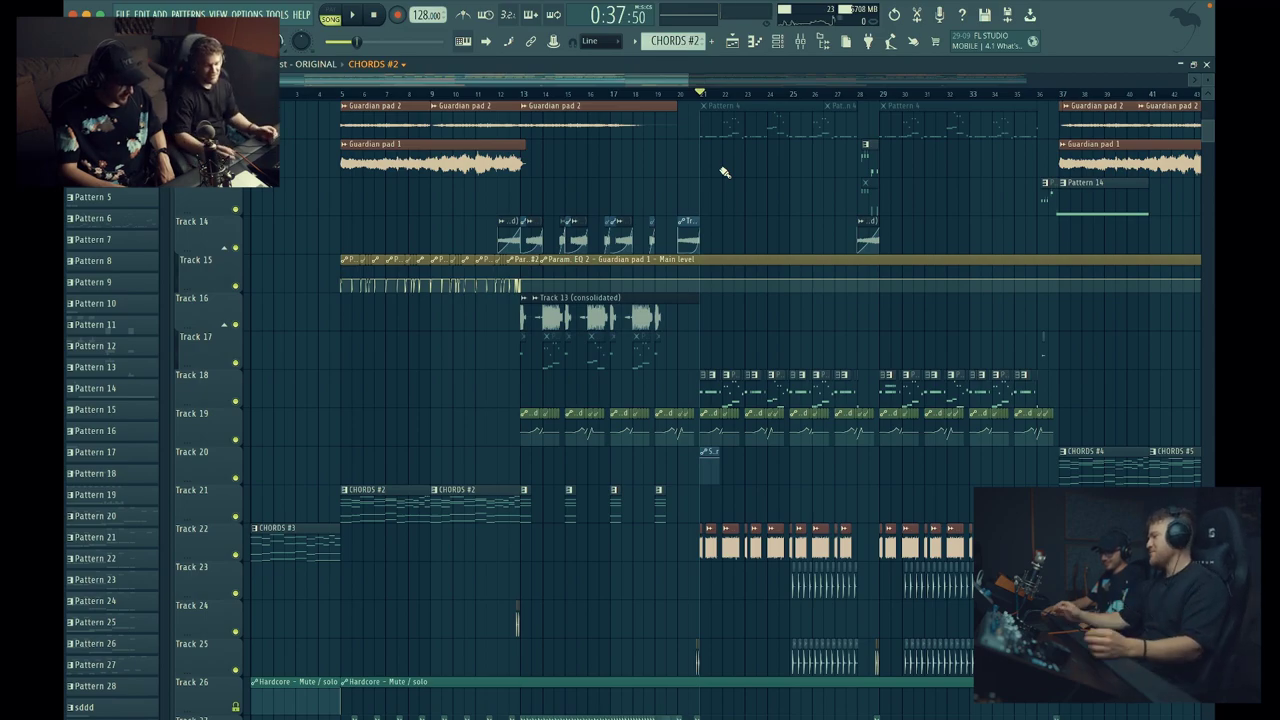
# - Solo Track 16 with the Track 13 (consolidated) clips, keeping its track group expanded, and play from bar 12
pyautogui.scroll(-10, 724, 172)
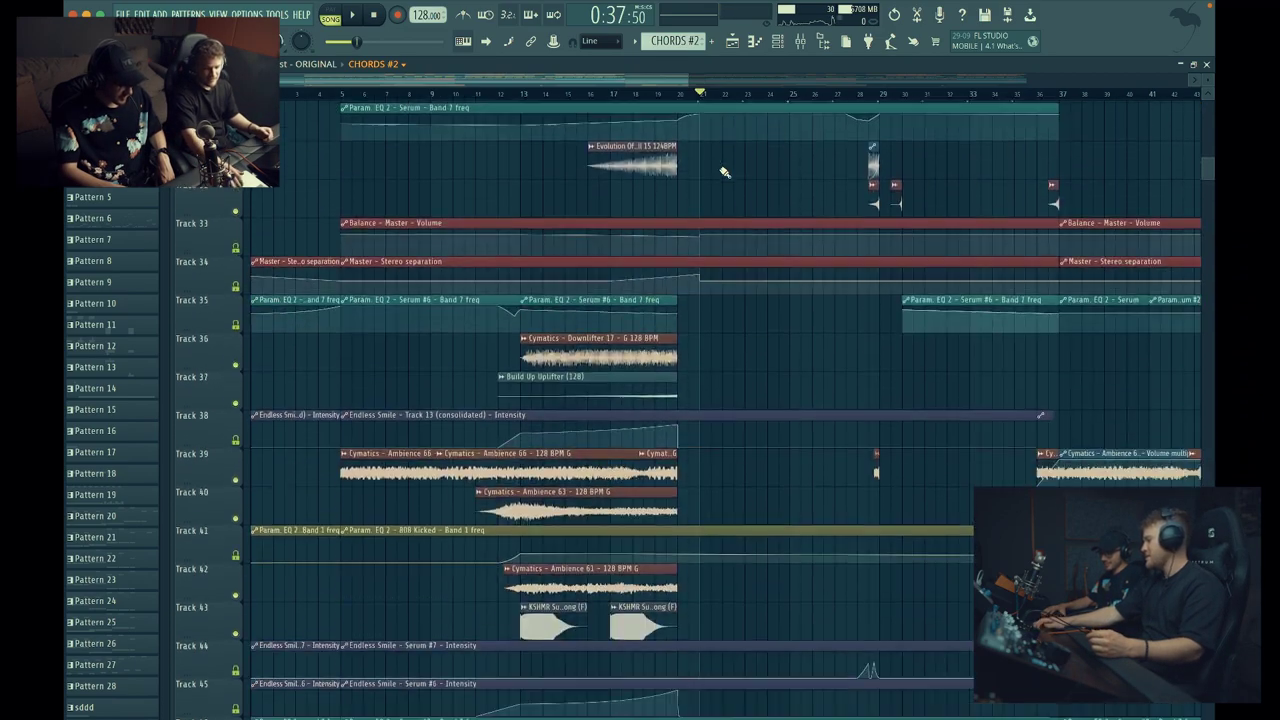
pyautogui.scroll(7, 724, 172)
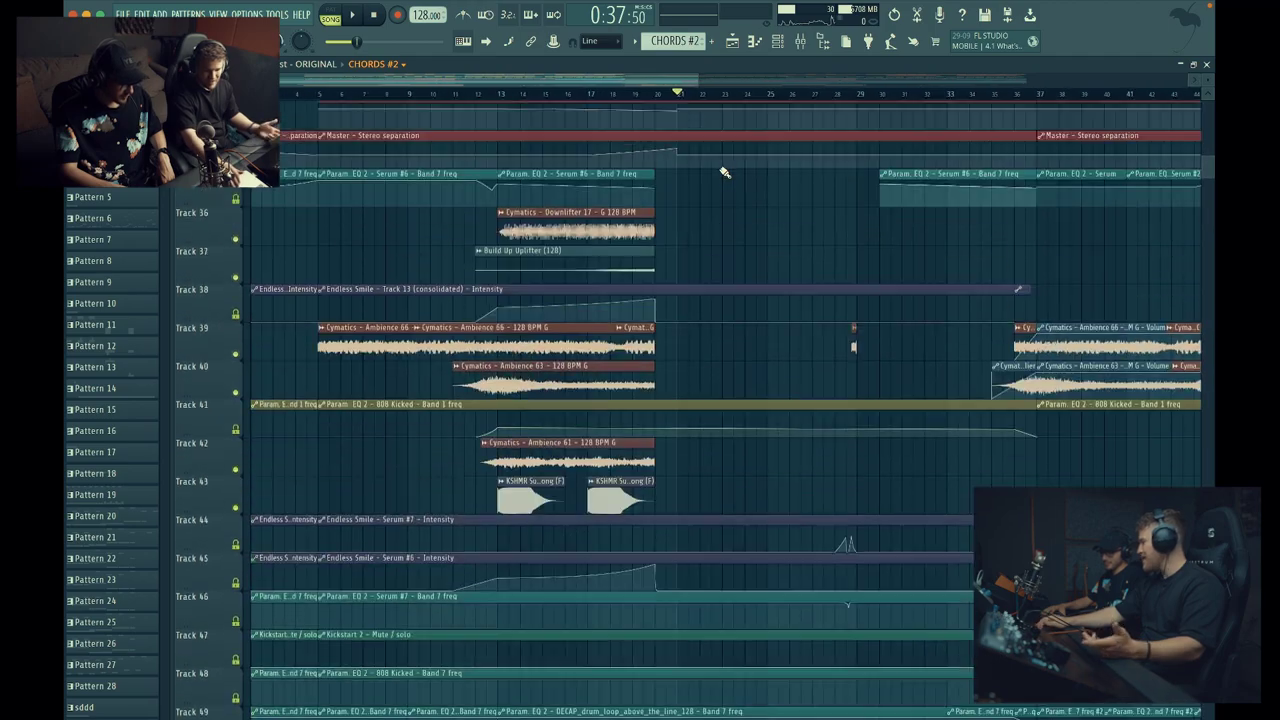
pyautogui.scroll(4, 724, 172)
pyautogui.scroll(-3, 501, 512)
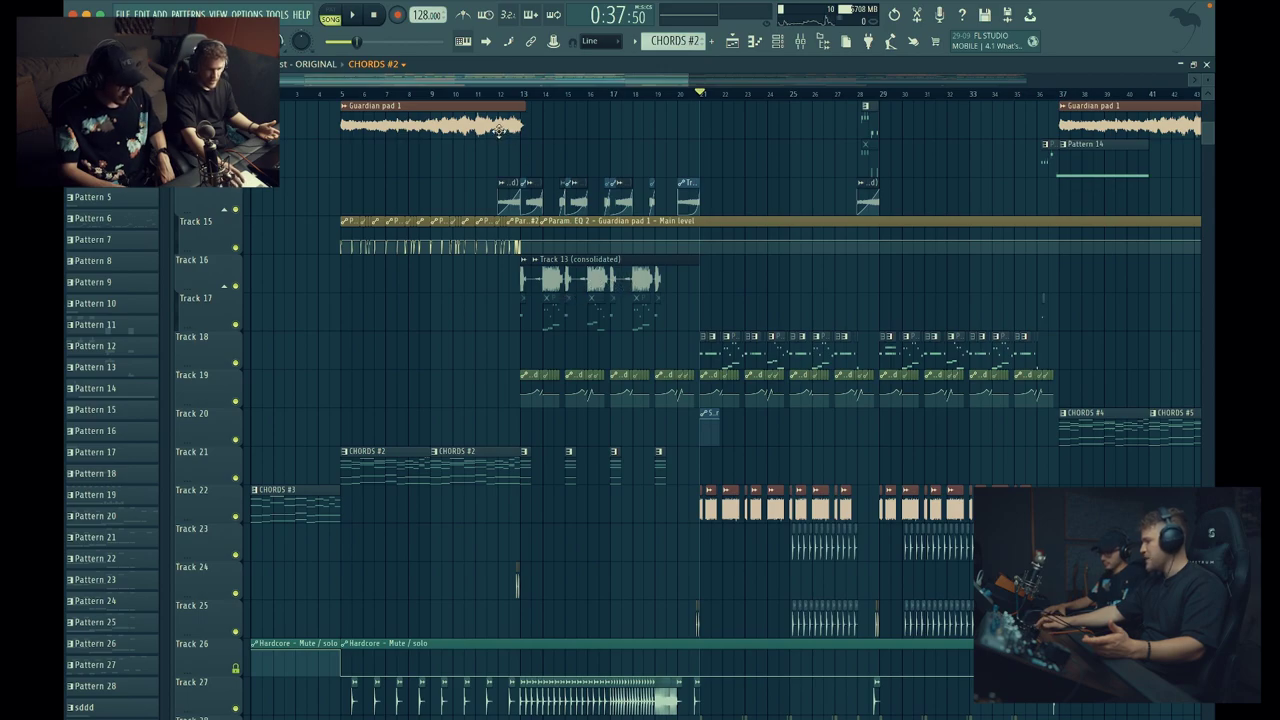
pyautogui.click(497, 94)
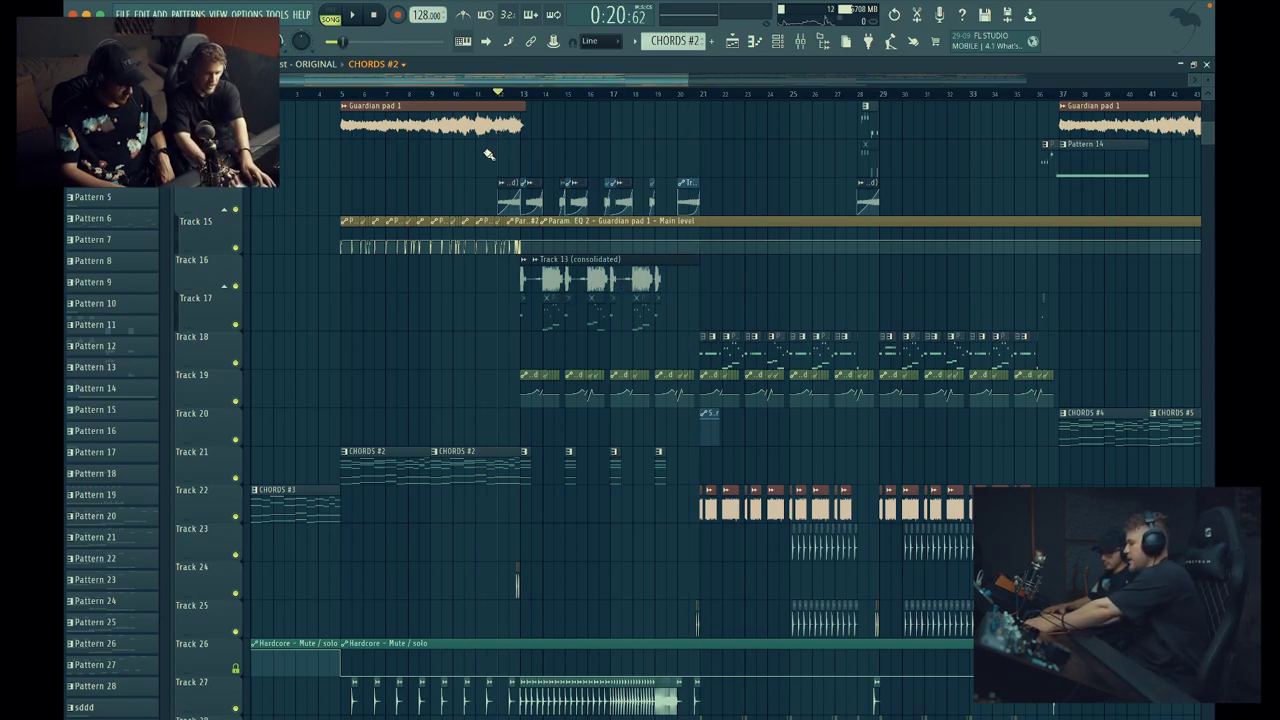
pyautogui.click(233, 289)
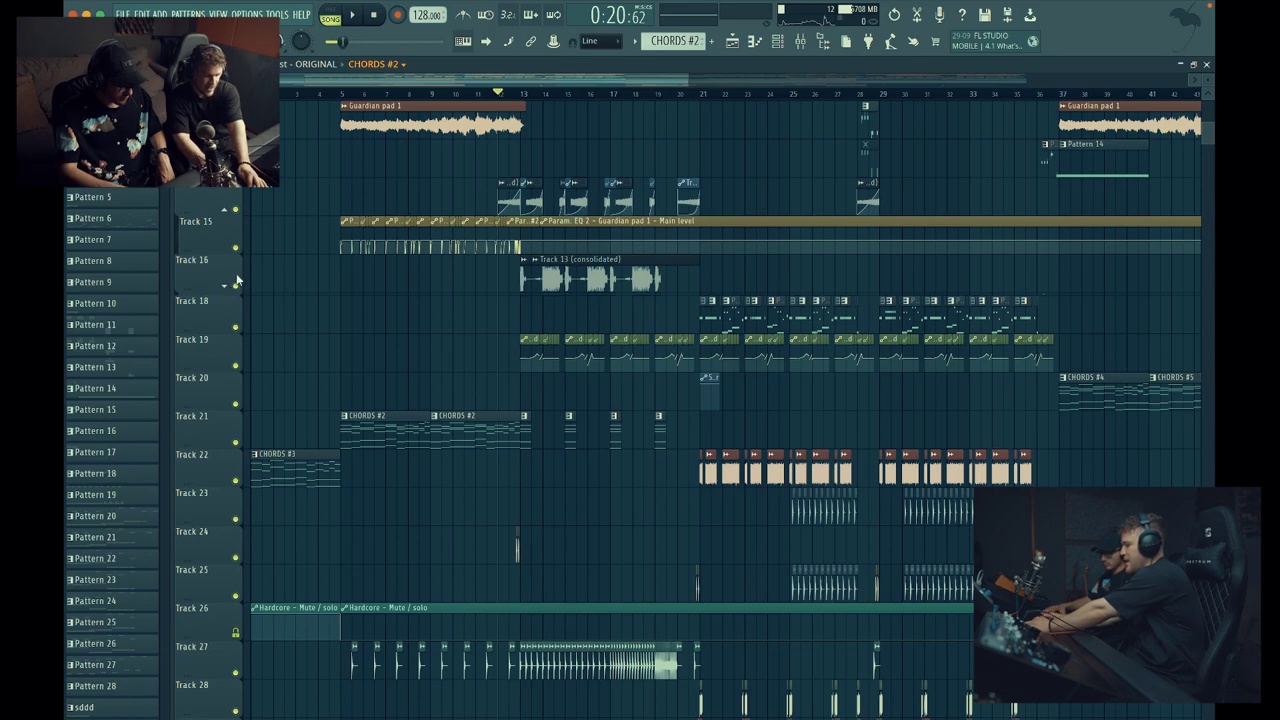
pyautogui.click(231, 287)
pyautogui.rightClick(235, 286)
pyautogui.press('space')
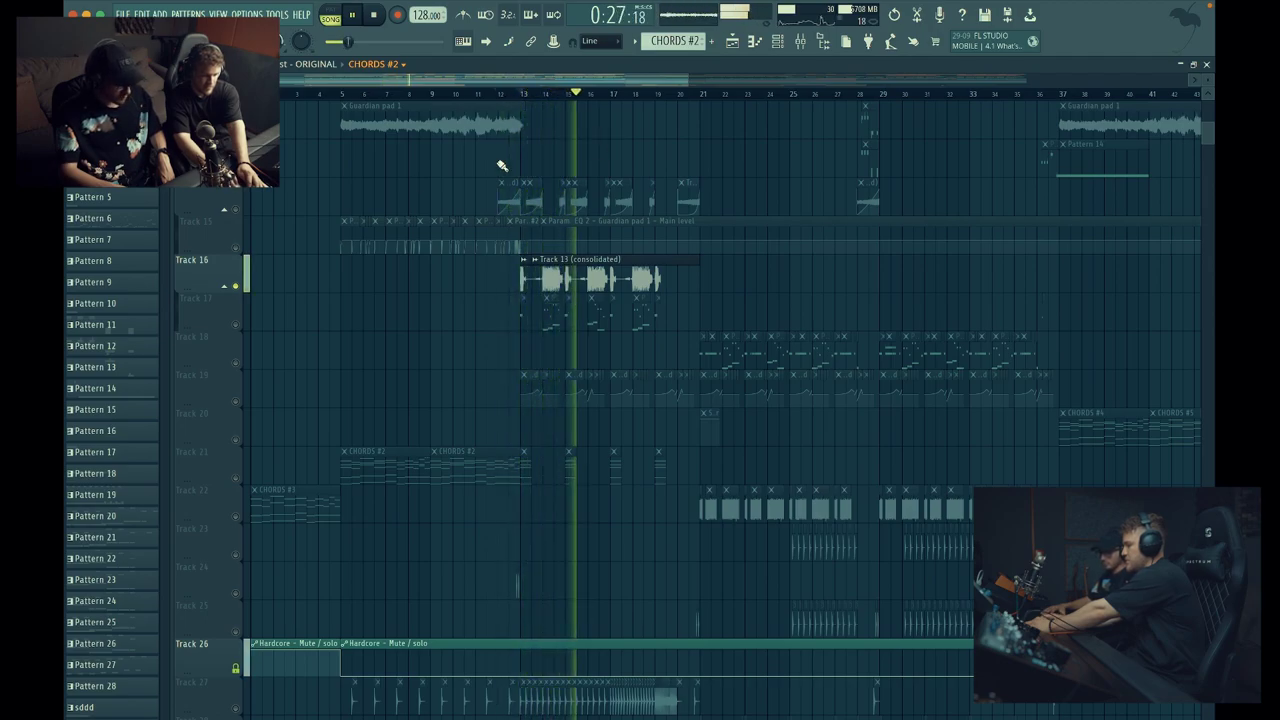
# - Play the Track 13 (consolidated) clips together with the sweep clips on the track above Track 15 from before bar 12, and stop playback
pyautogui.press('space')
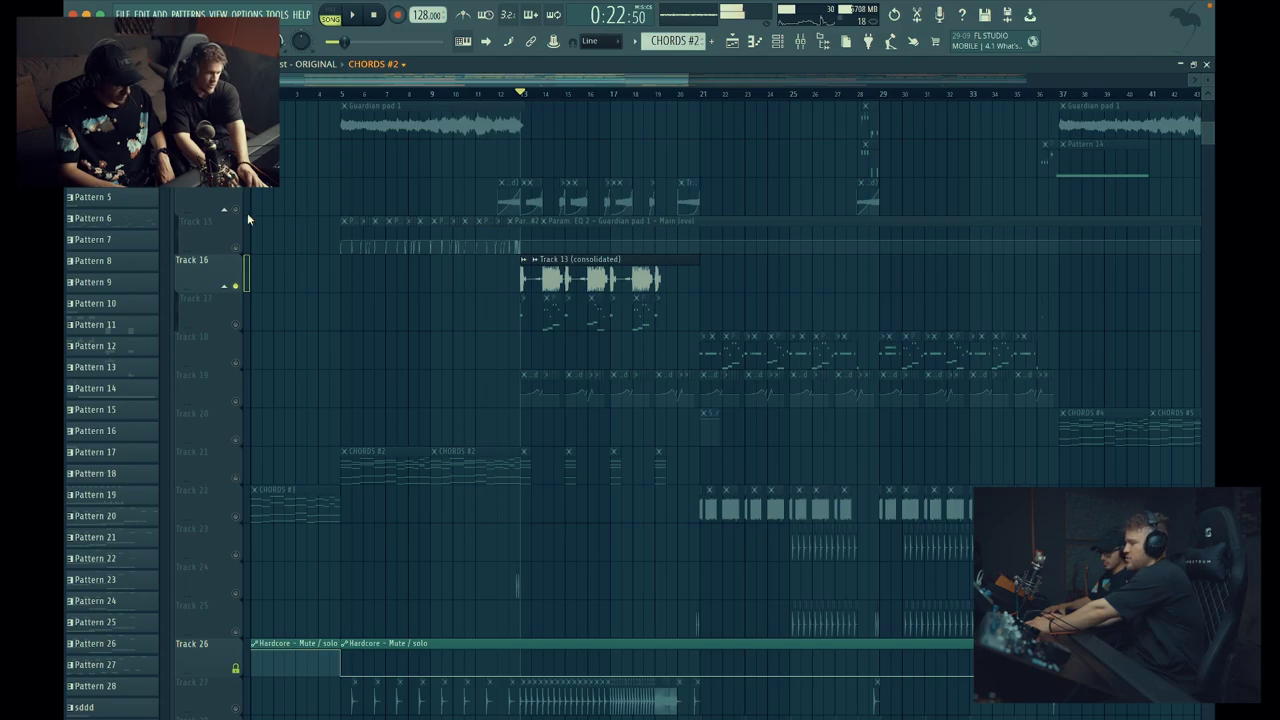
pyautogui.click(499, 94)
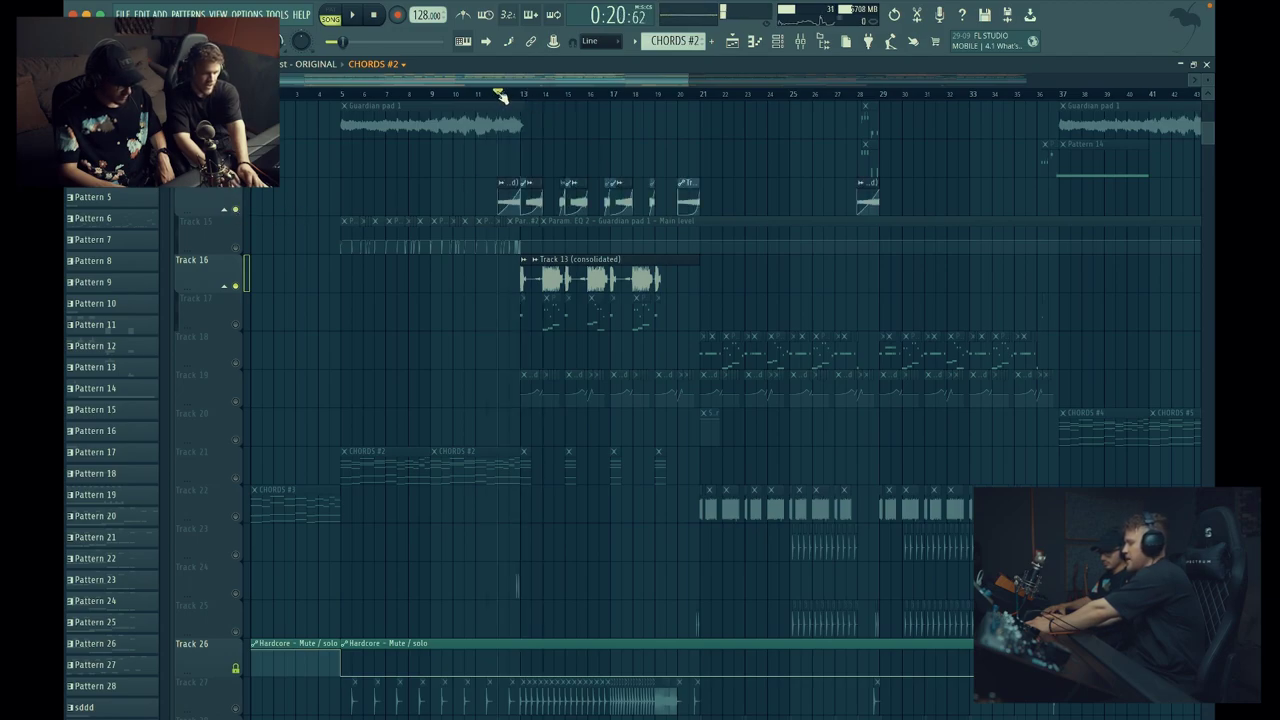
pyautogui.press('space')
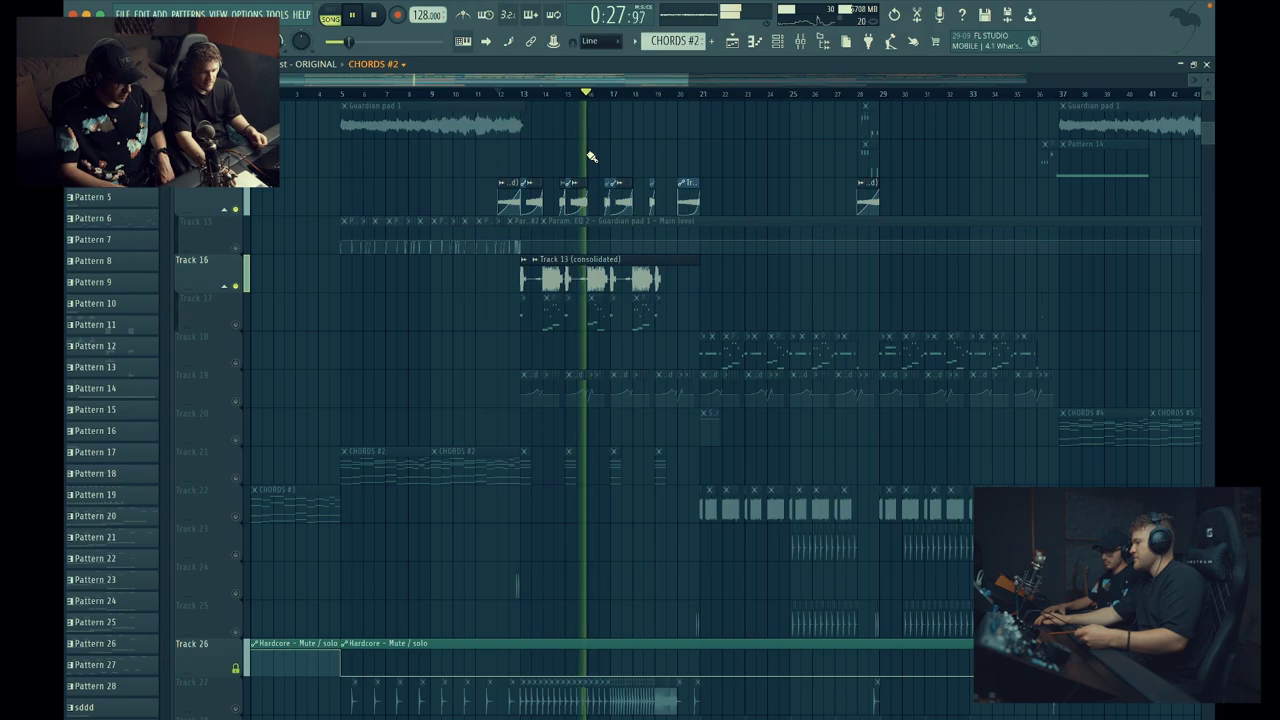
pyautogui.press('space')
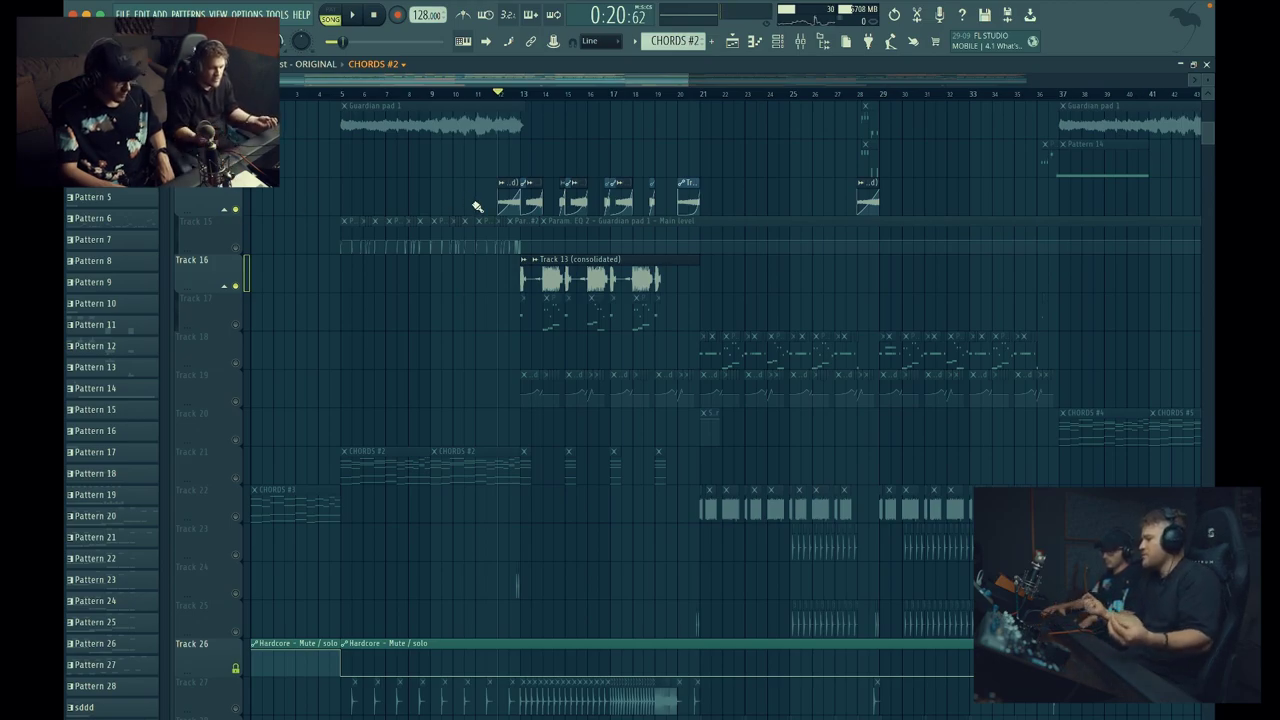
# - Turn all playlist tracks back on and place the song position just before bar 5 at the vocal tracks
pyautogui.click(231, 207)
pyautogui.click(231, 207)
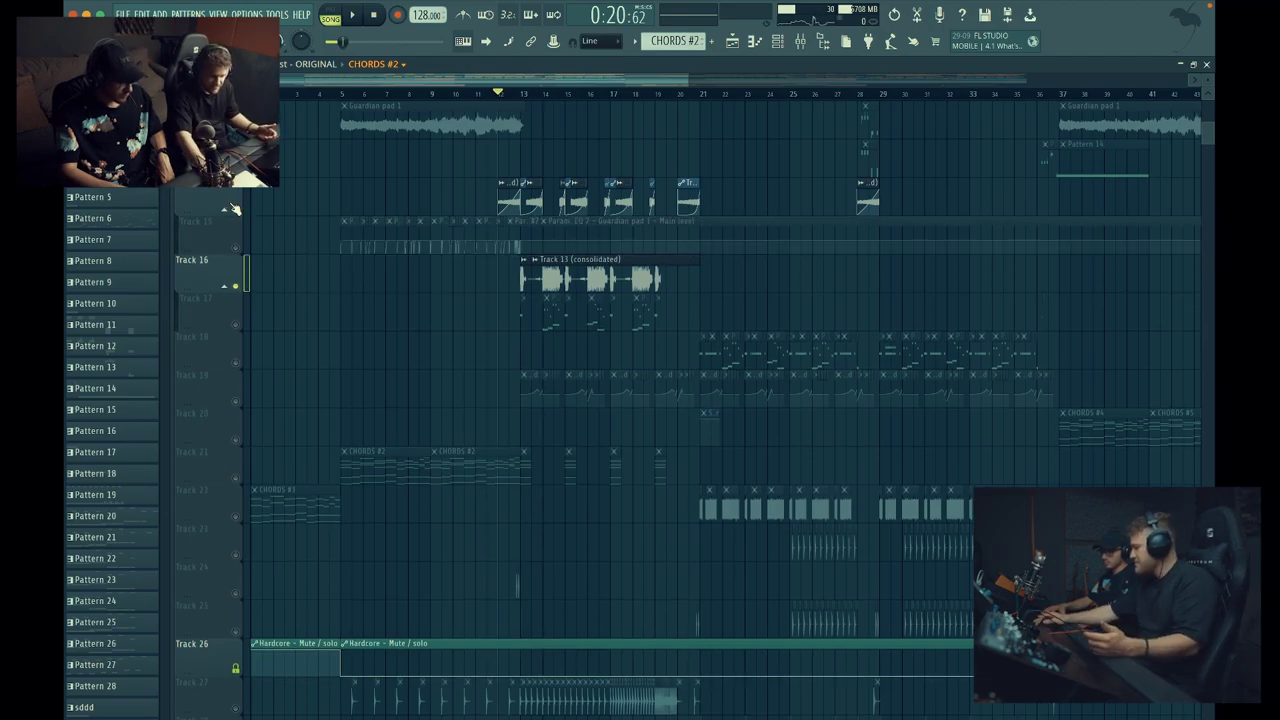
pyautogui.rightClick(237, 211)
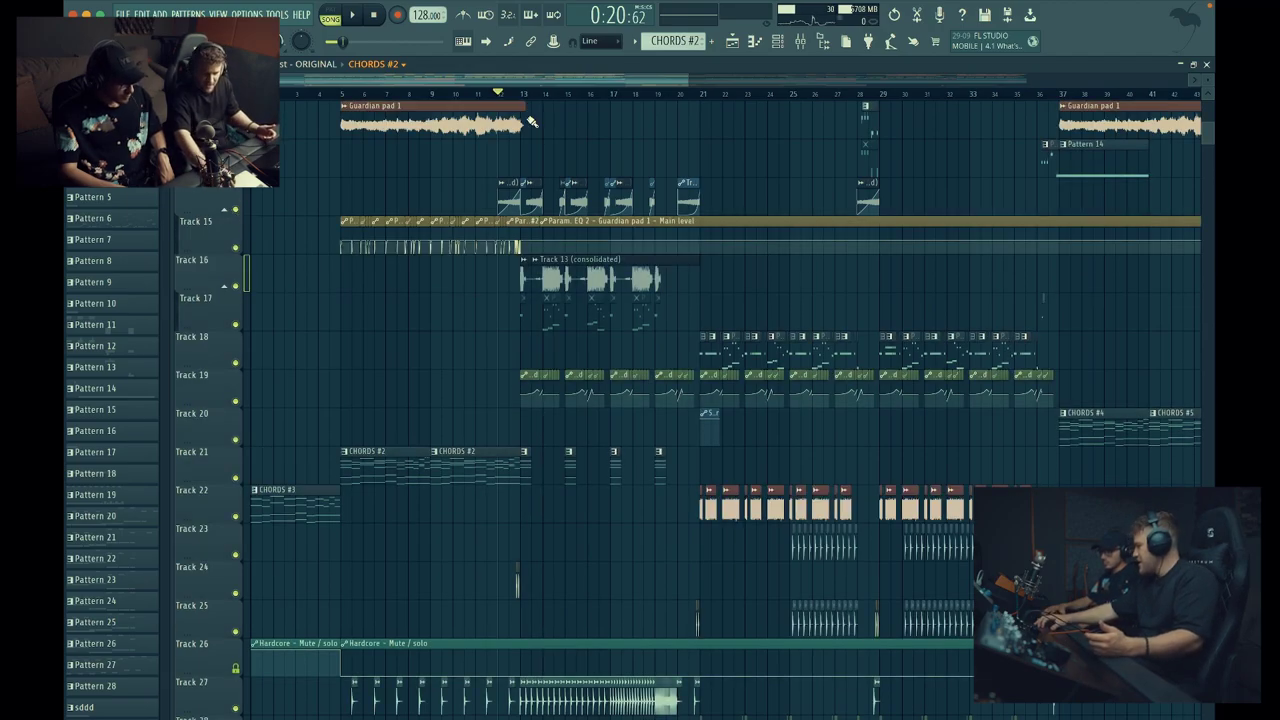
pyautogui.scroll(-15, 531, 121)
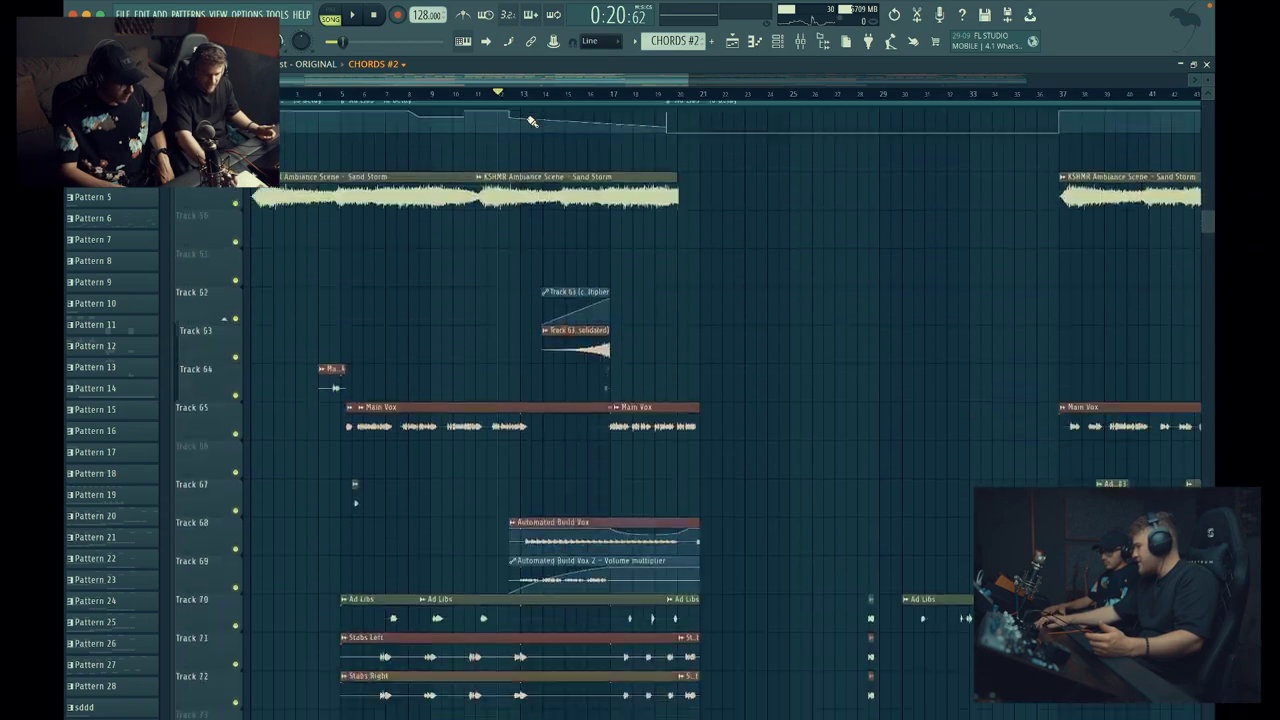
pyautogui.scroll(-8, 531, 121)
pyautogui.scroll(4, 531, 121)
pyautogui.click(330, 99)
pyautogui.scroll(3, 322, 192)
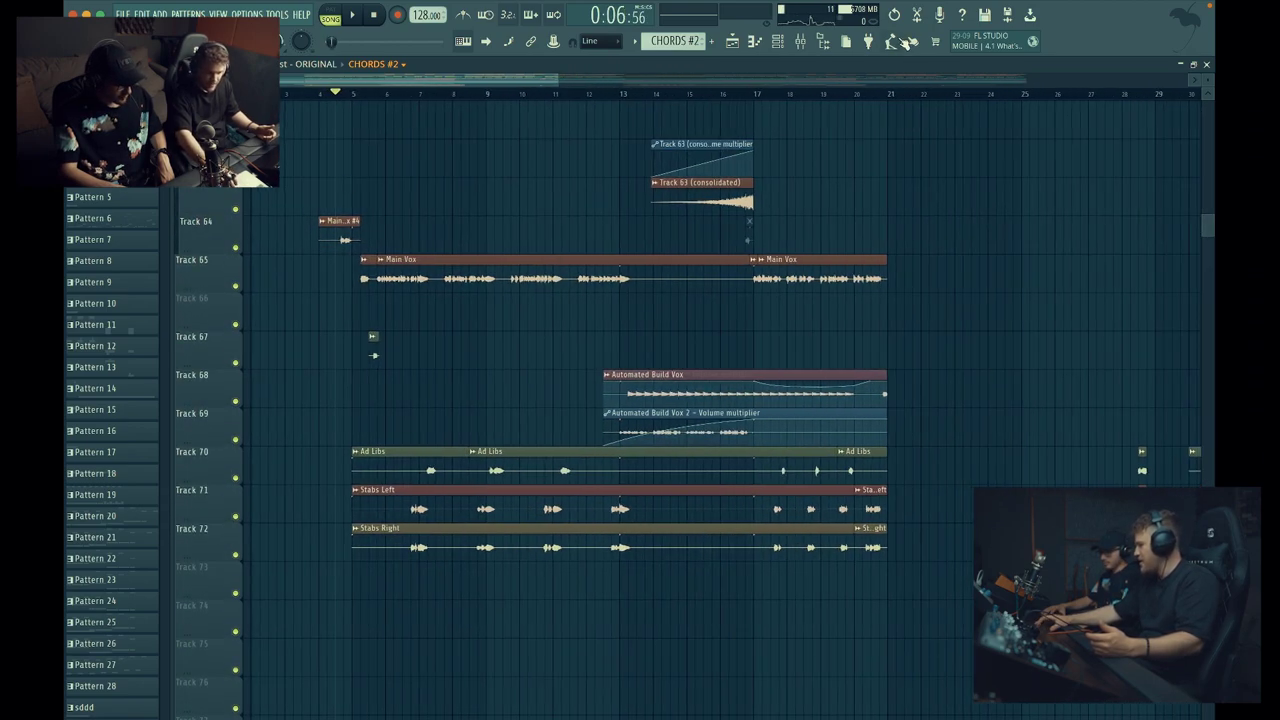
# - Open the mixer and select the LEAD vocal insert to show its effects
pyautogui.click(800, 41)
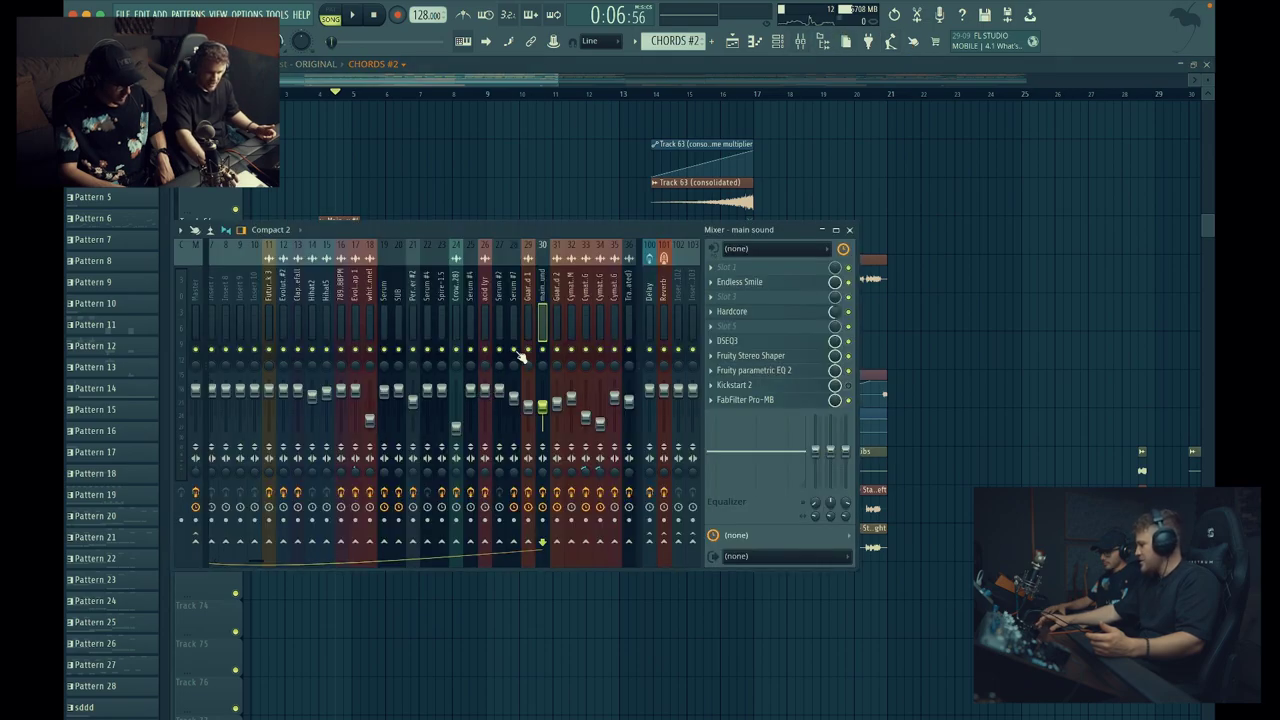
pyautogui.scroll(-10, 522, 292)
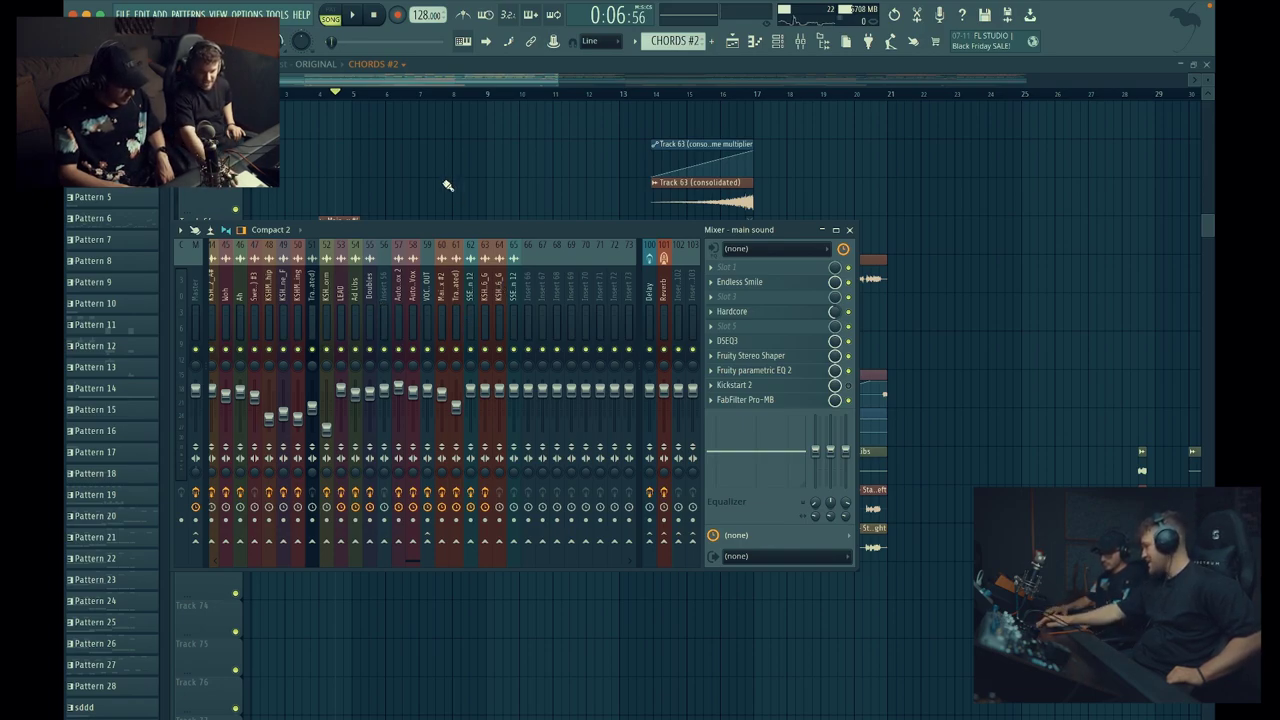
pyautogui.scroll(-2, 448, 185)
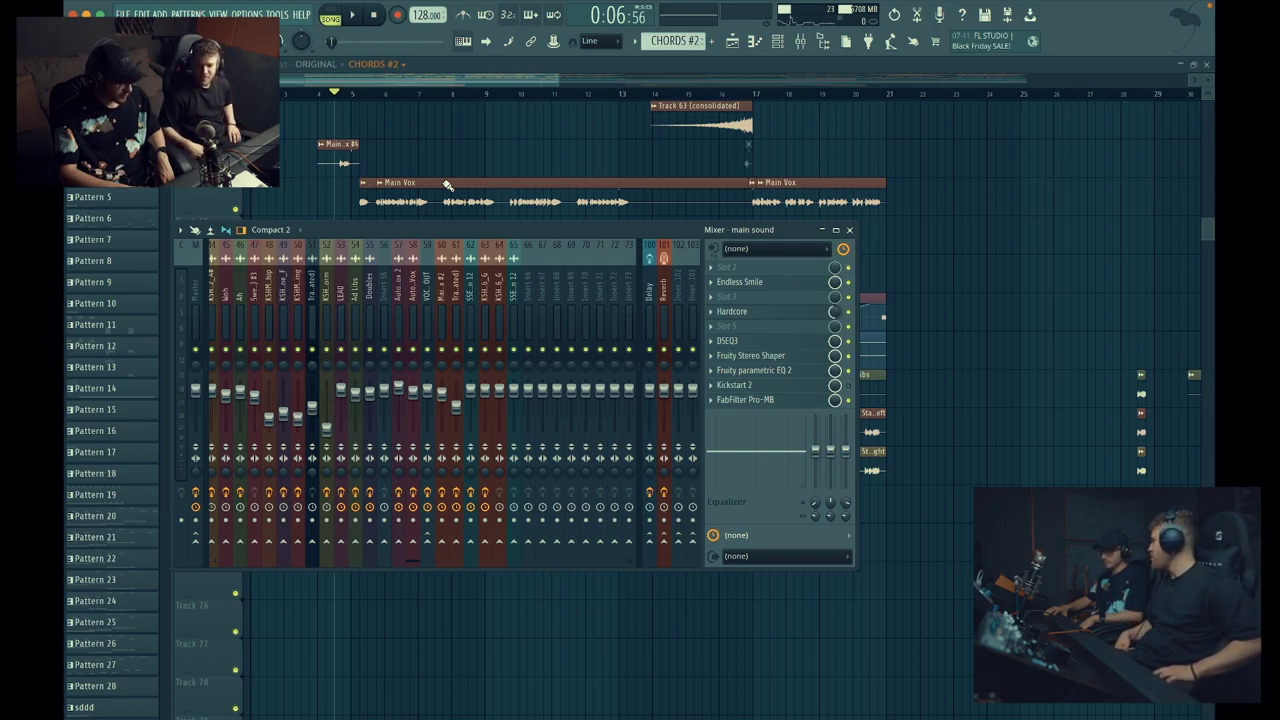
pyautogui.scroll(2, 447, 185)
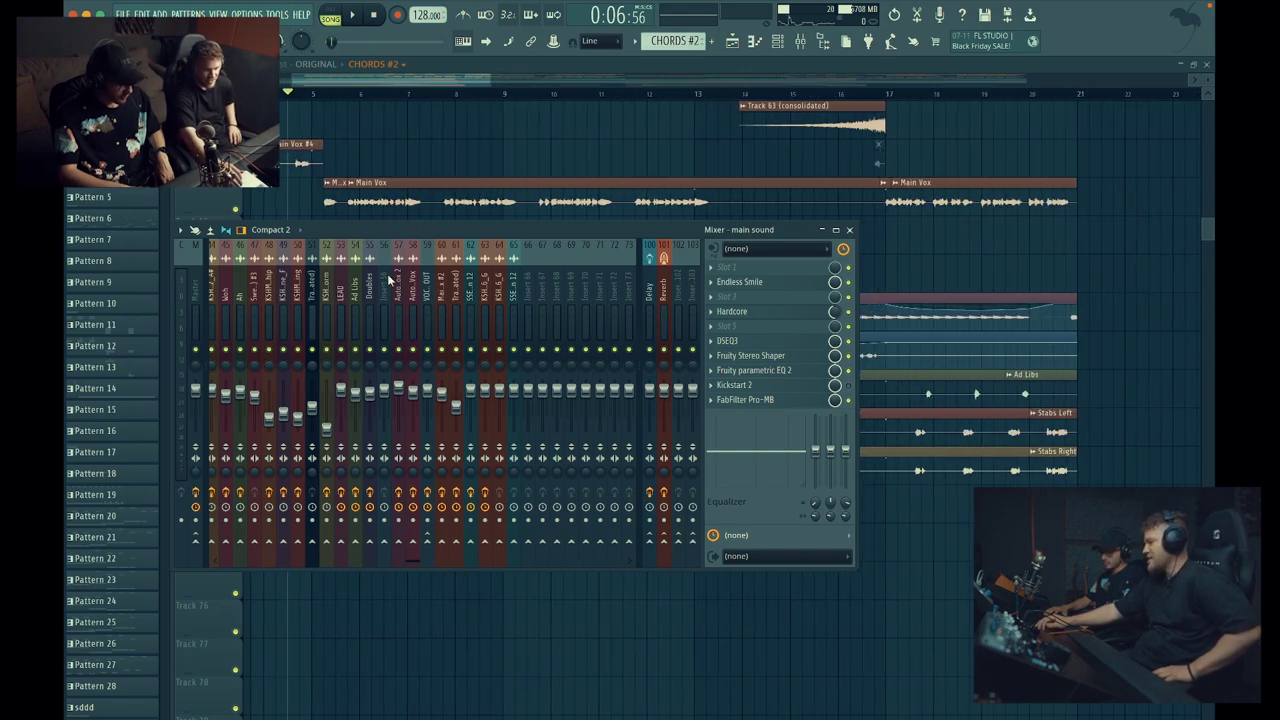
pyautogui.scroll(4, 390, 280)
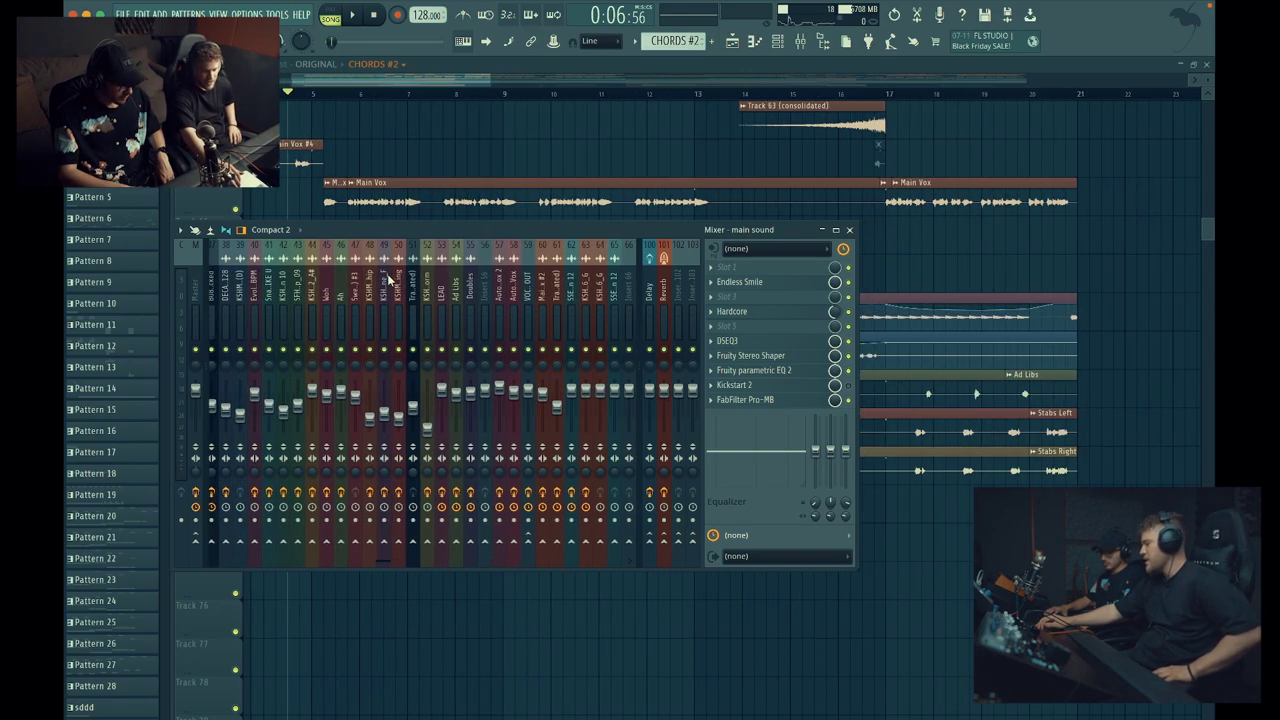
pyautogui.click(455, 292)
pyautogui.click(441, 310)
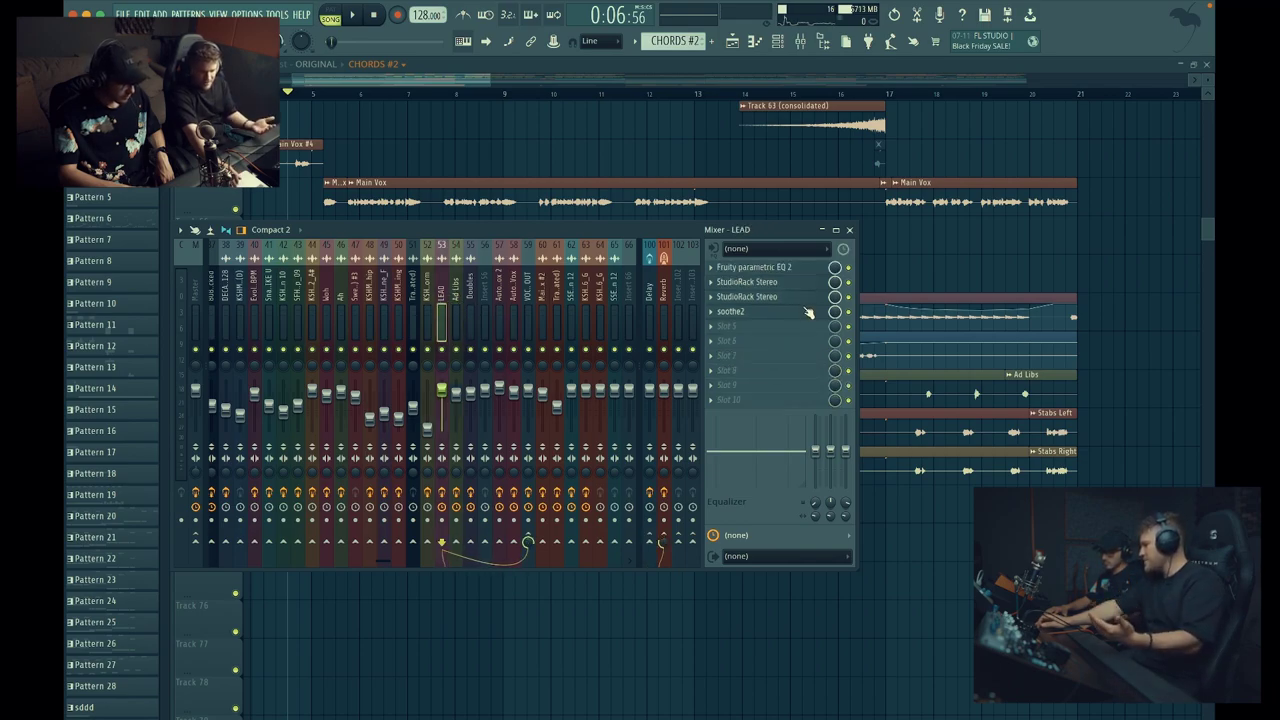
# - Open both StudioRack Stereo effects on the LEAD insert and place the LEAD VOX rack beside the mixer channels
pyautogui.click(781, 283)
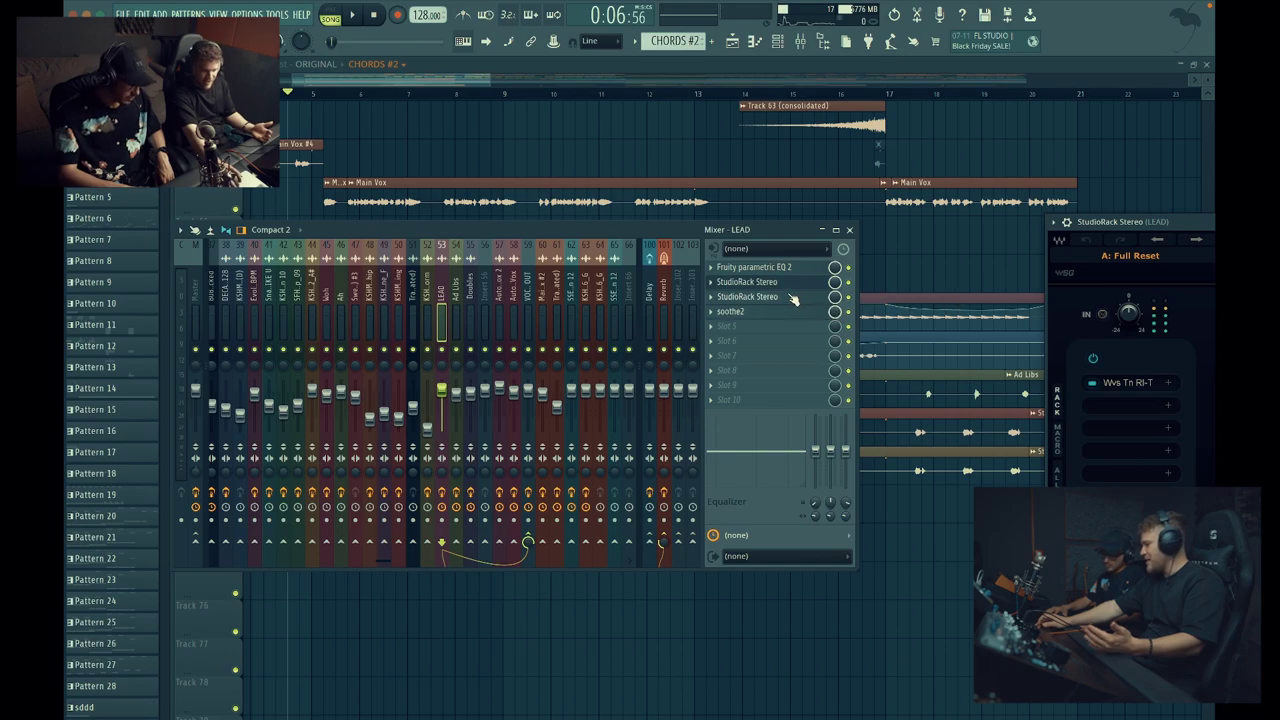
pyautogui.click(785, 296)
pyautogui.moveTo(1196, 260); pyautogui.dragTo(825, 256)
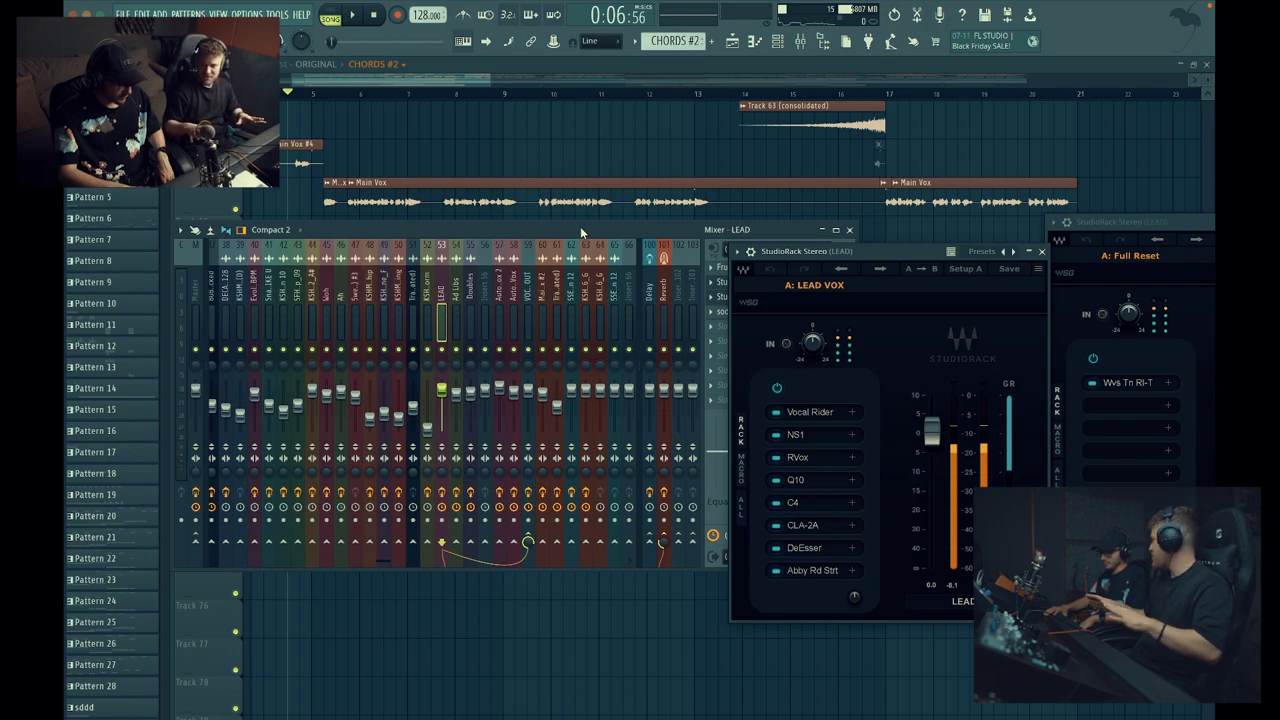
# - Play the soloed lead vocal from before bar 5 while toggling Abby Rd Strt in the LEAD VOX rack, and stop playback
pyautogui.press('space')
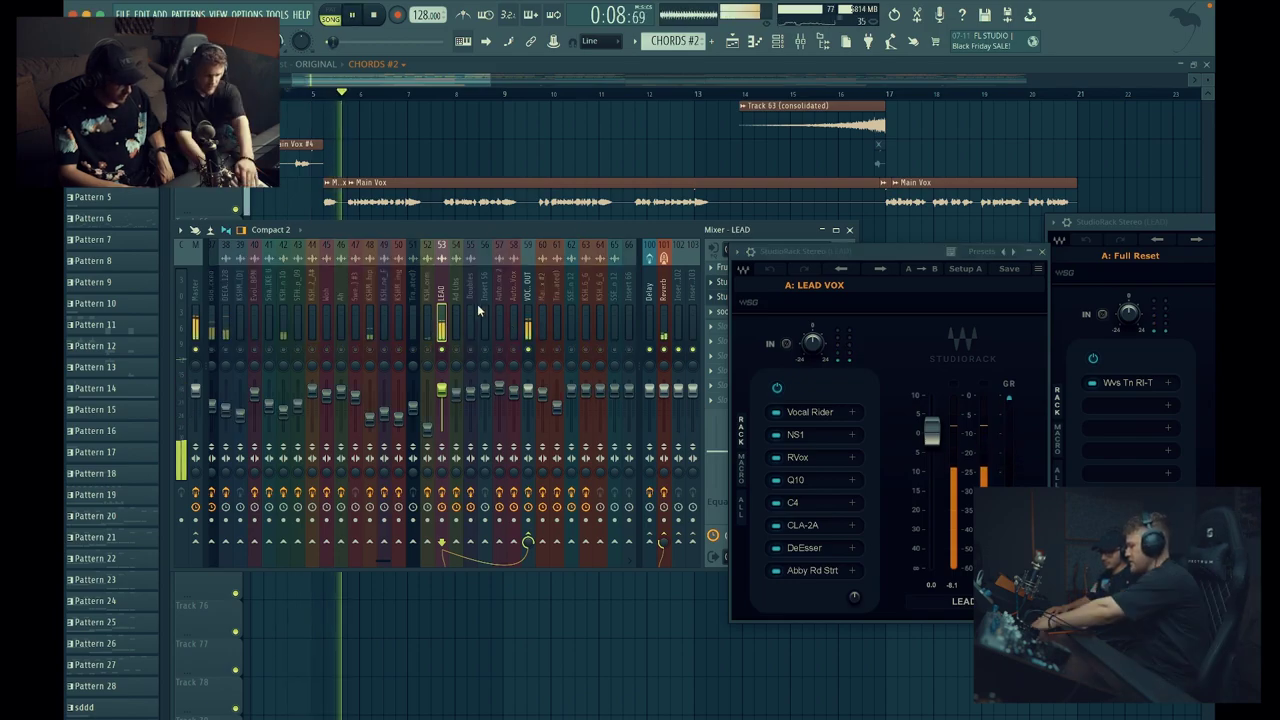
pyautogui.click(777, 571)
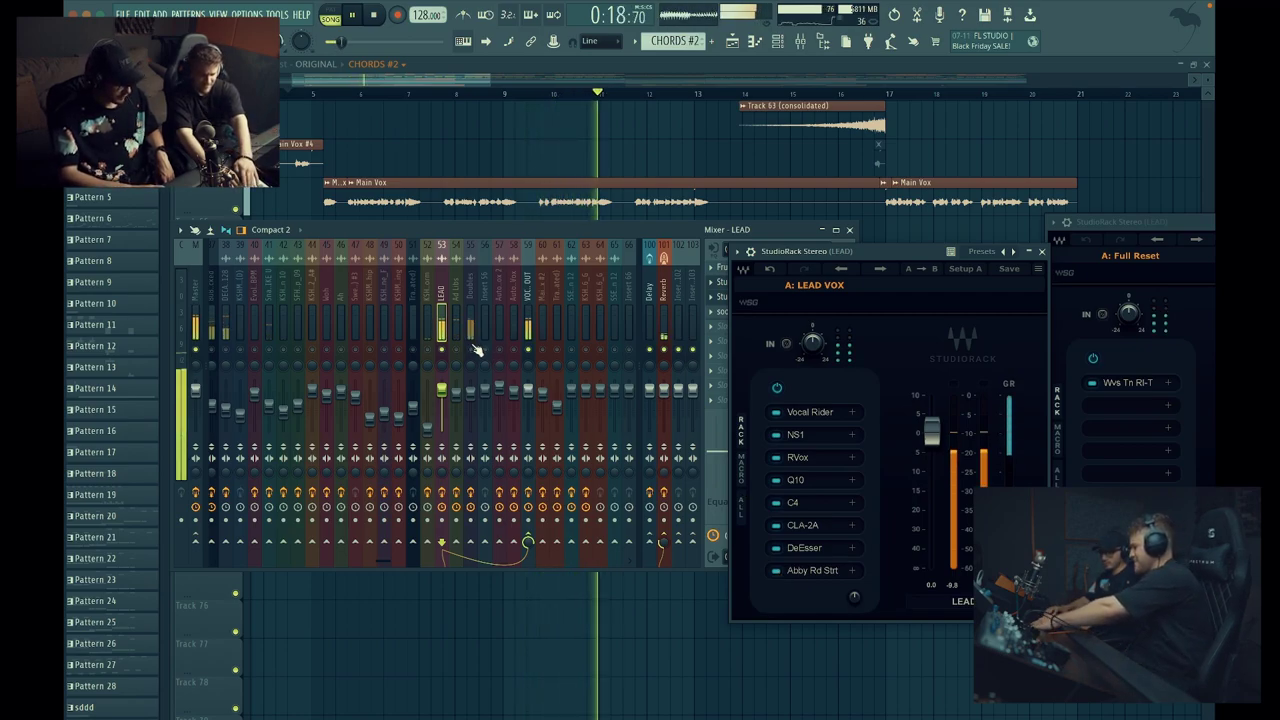
pyautogui.press('space')
# - Close the LEAD VOX rack and open the VOCAL SUM MyMixLab StudioRack on the VOCAL OUT insert
pyautogui.click(527, 301)
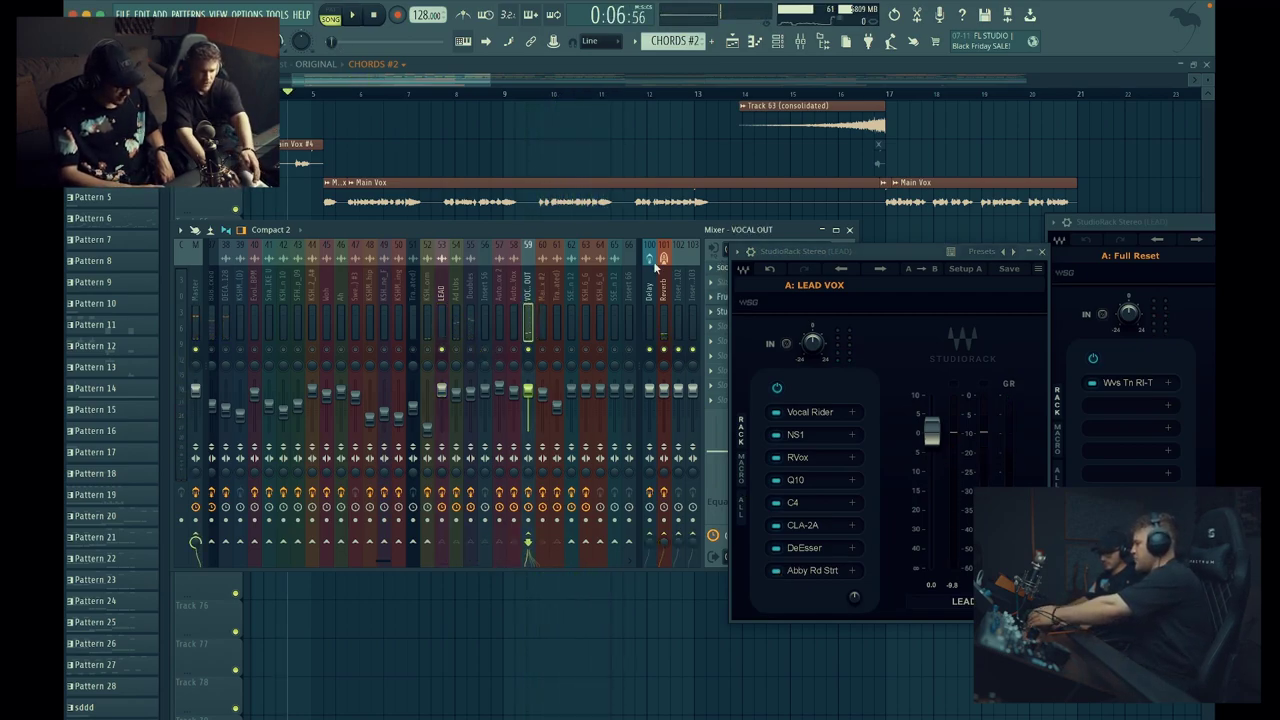
pyautogui.click(1043, 251)
pyautogui.click(441, 300)
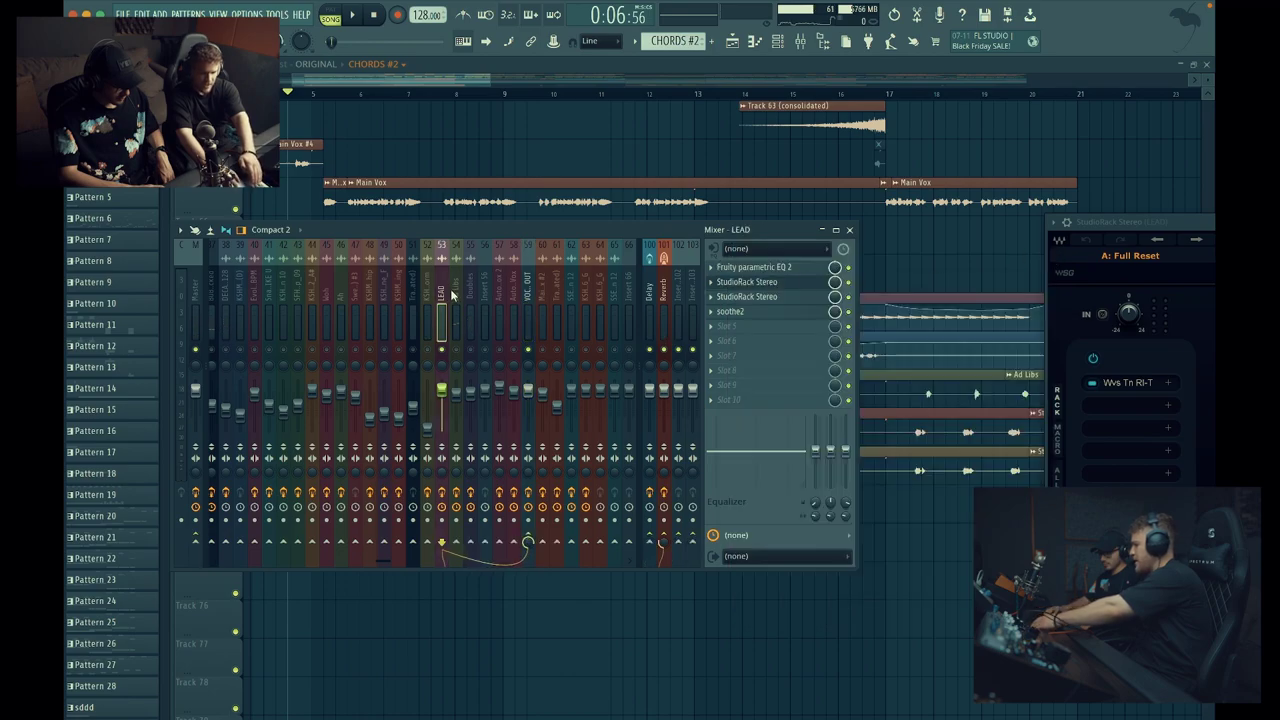
pyautogui.click(527, 295)
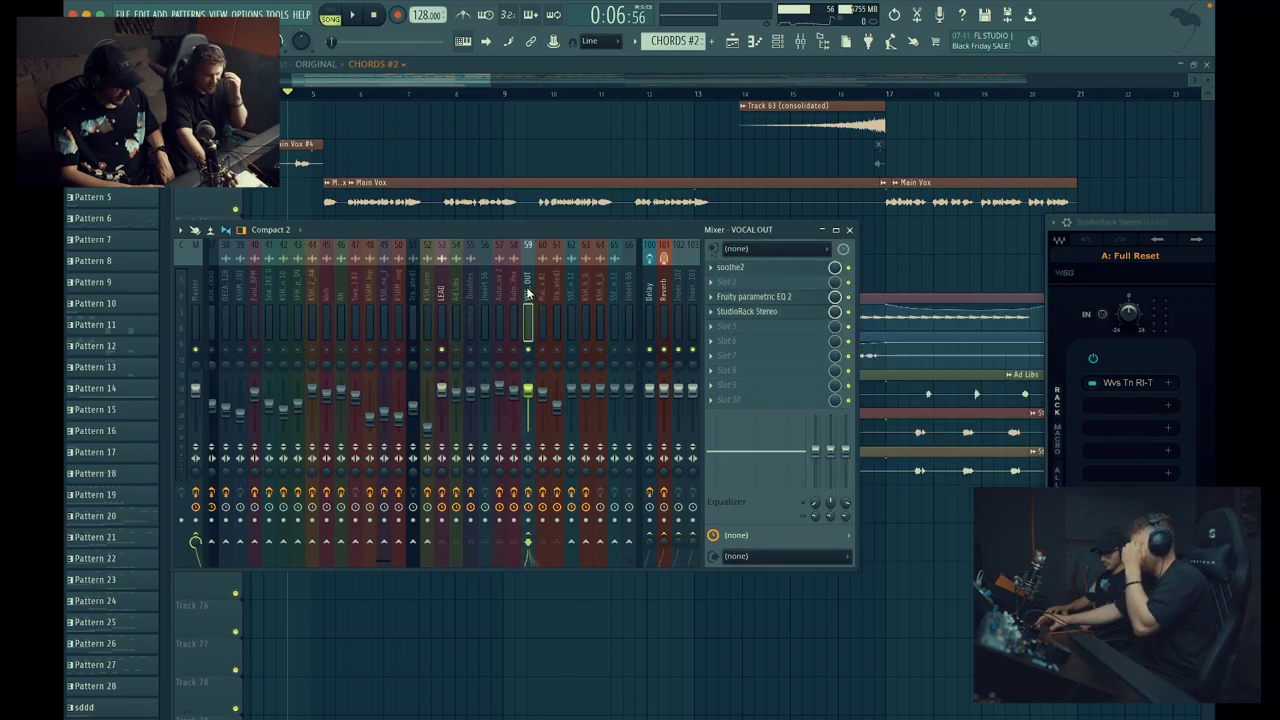
pyautogui.click(806, 313)
pyautogui.moveTo(1117, 289); pyautogui.dragTo(810, 238)
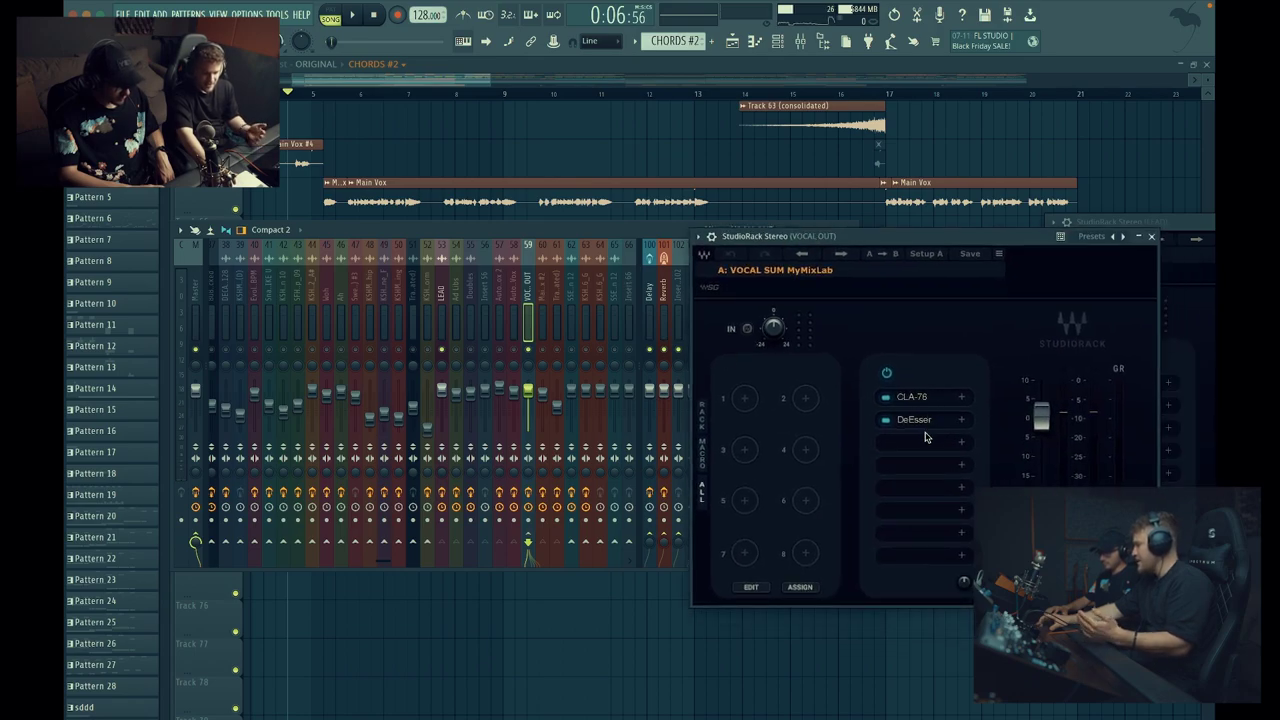
pyautogui.click(594, 236)
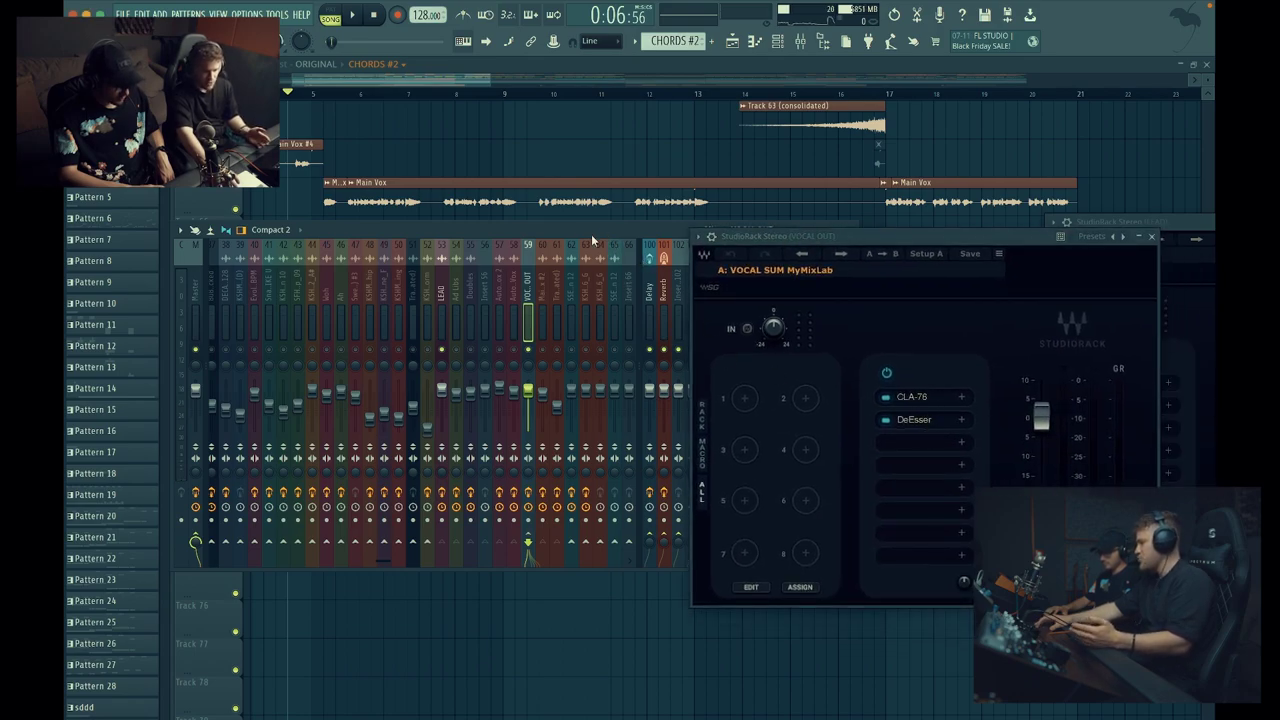
# - Clear the mixer solo, show the Ad Libs insert's effects, and play the arrangement from before bar 5
pyautogui.click(455, 353)
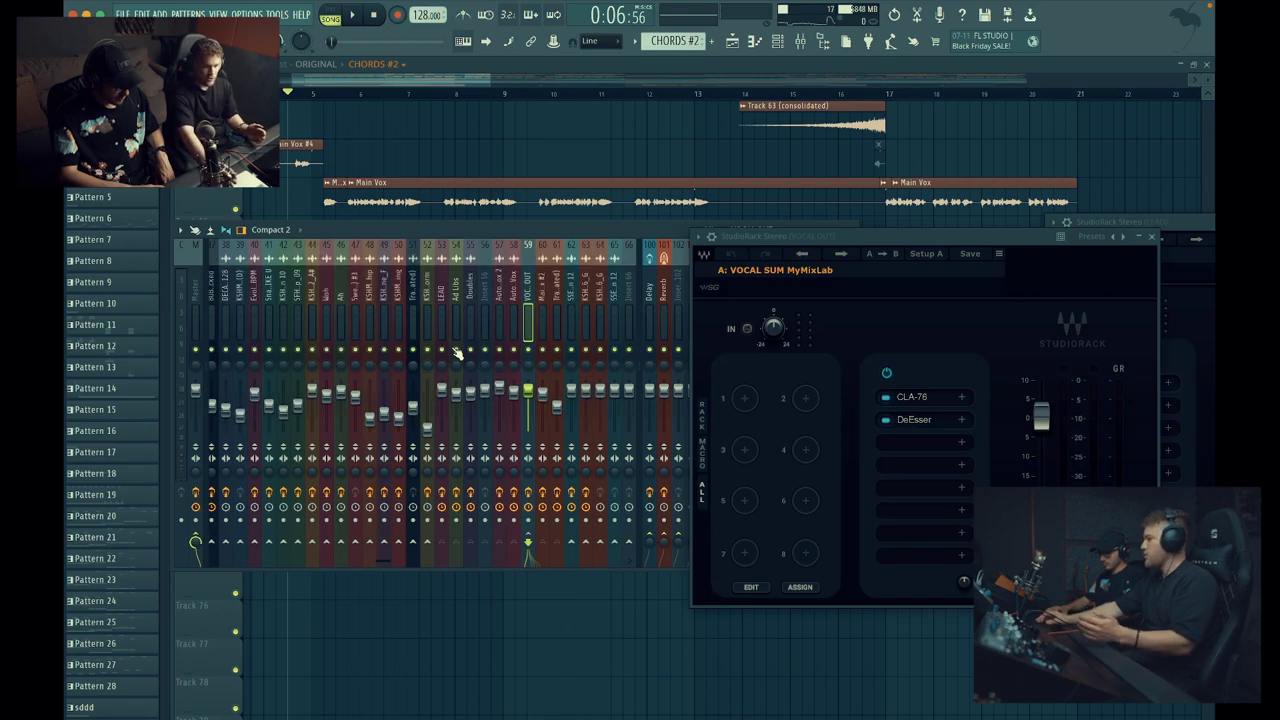
pyautogui.click(475, 285)
pyautogui.click(458, 286)
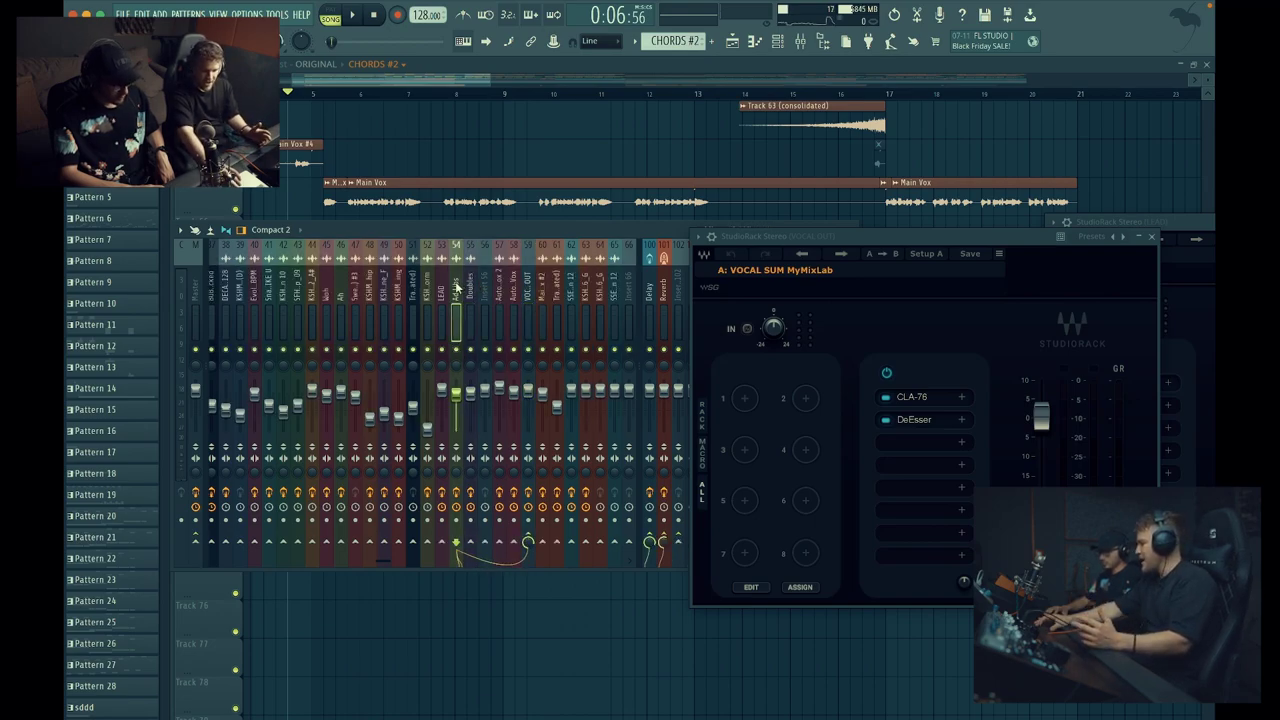
pyautogui.click(1151, 237)
pyautogui.click(461, 289)
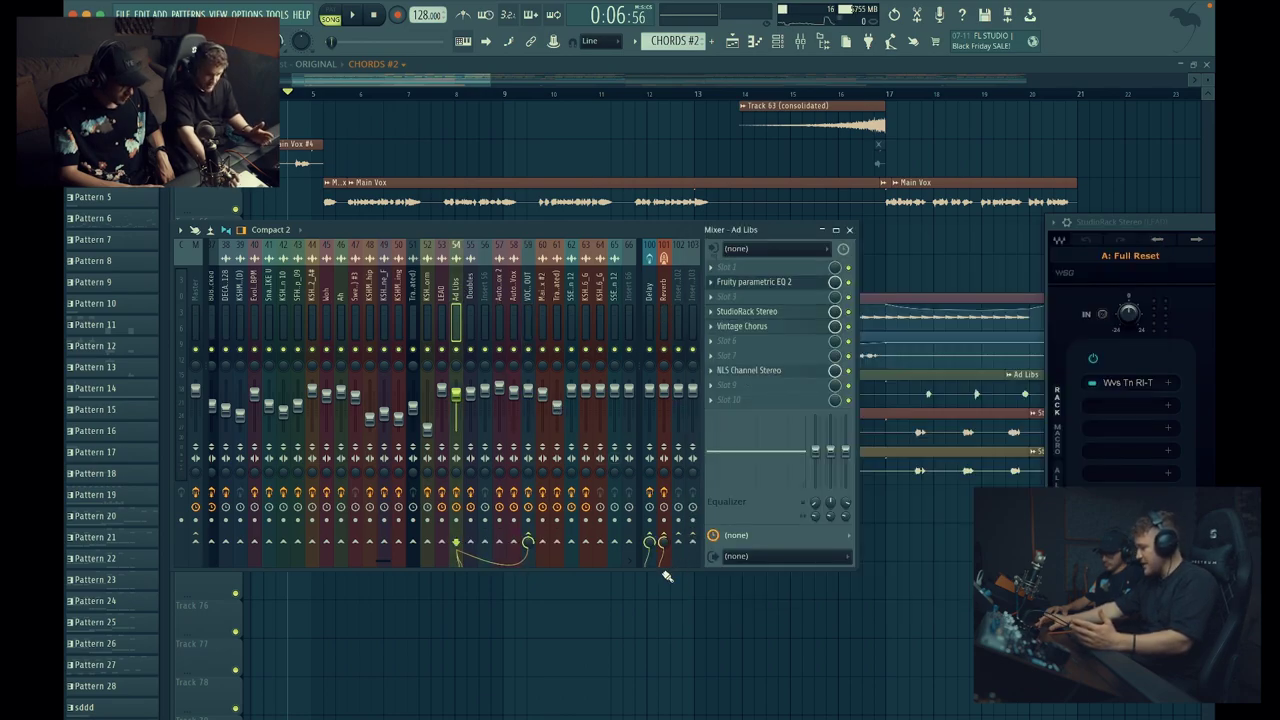
pyautogui.press('space')
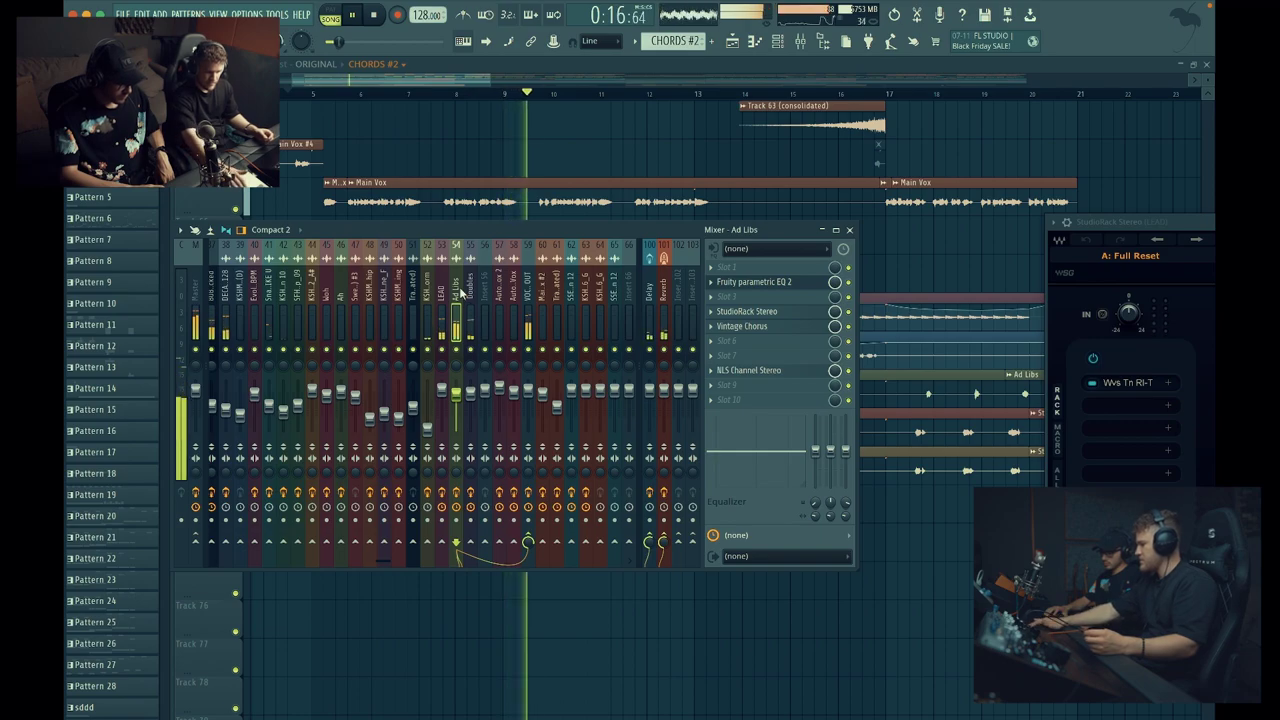
pyautogui.press('space')
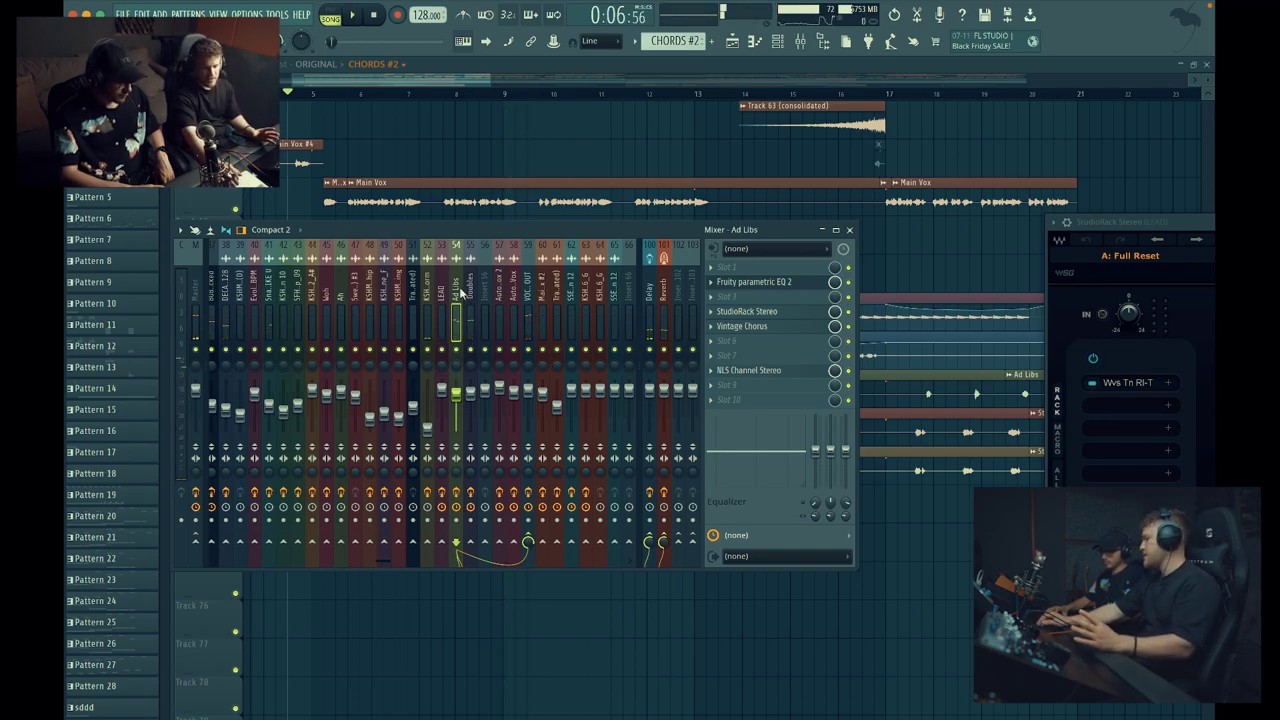
# - Close the LEAD insert's remaining Full Reset rack and open the StudioRack Stereo chain on the Doubles insert
pyautogui.moveTo(1168, 220); pyautogui.dragTo(806, 216)
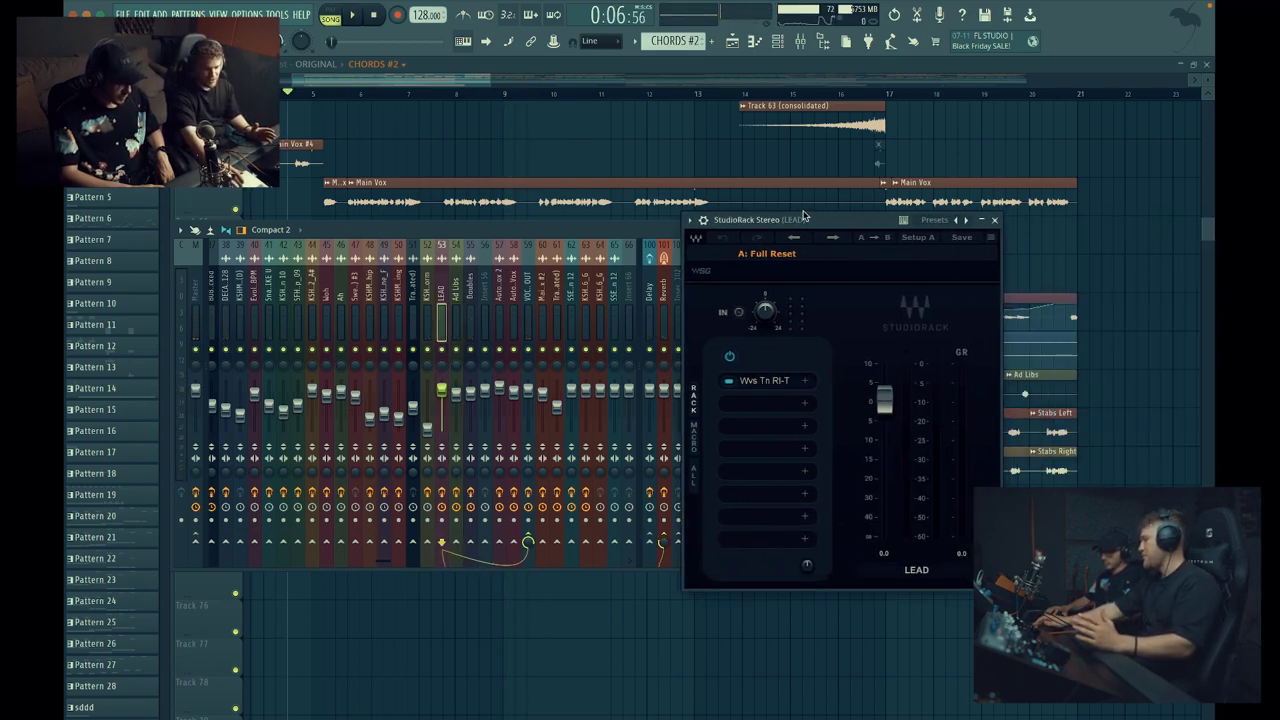
pyautogui.click(996, 219)
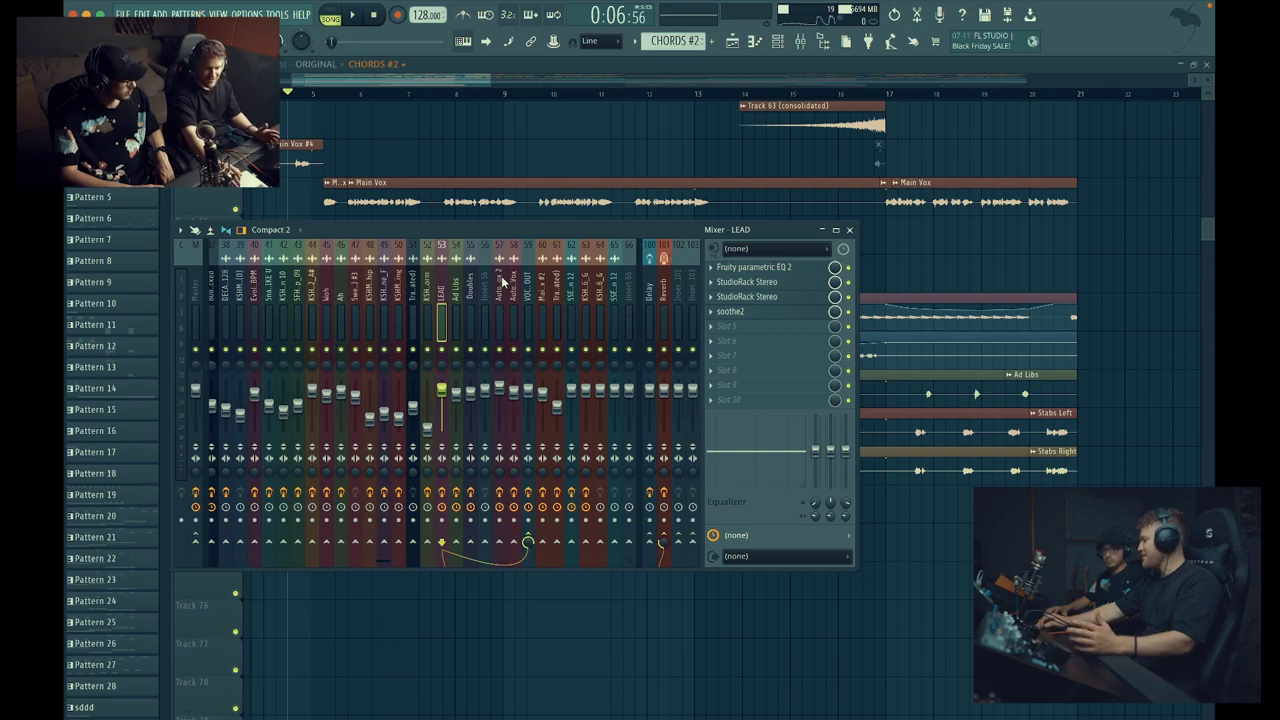
pyautogui.click(471, 310)
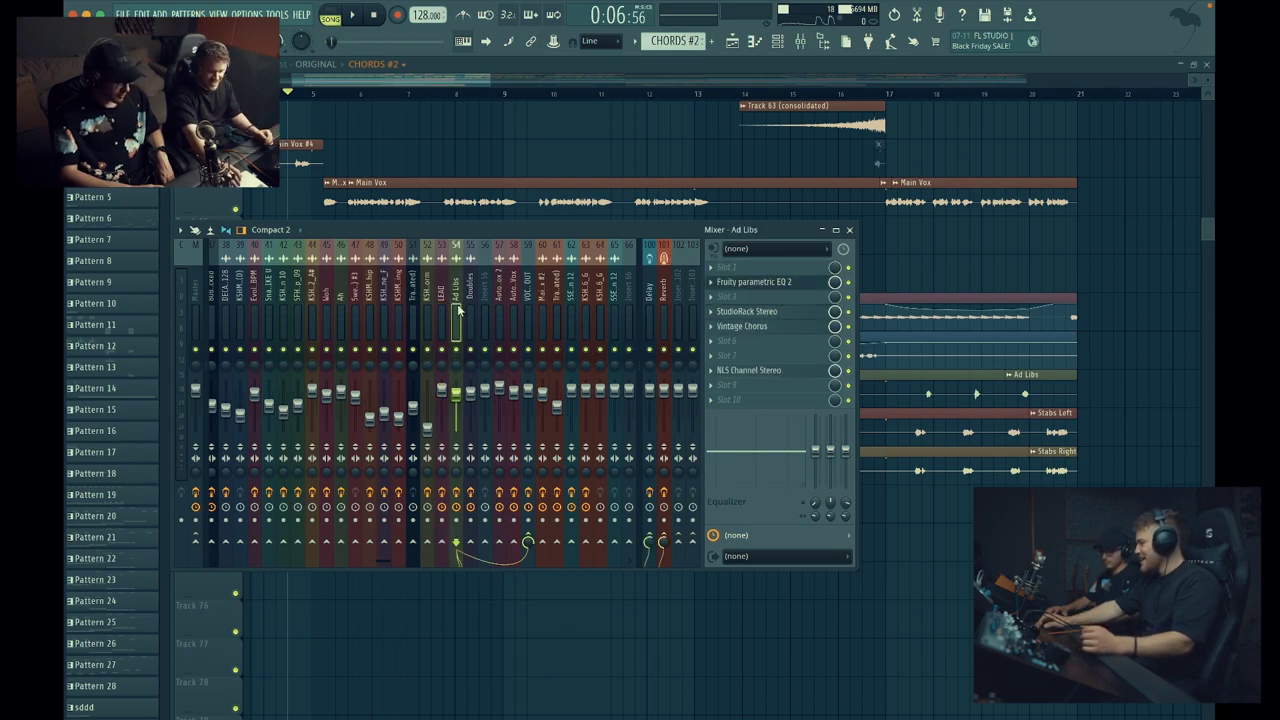
pyautogui.click(785, 284)
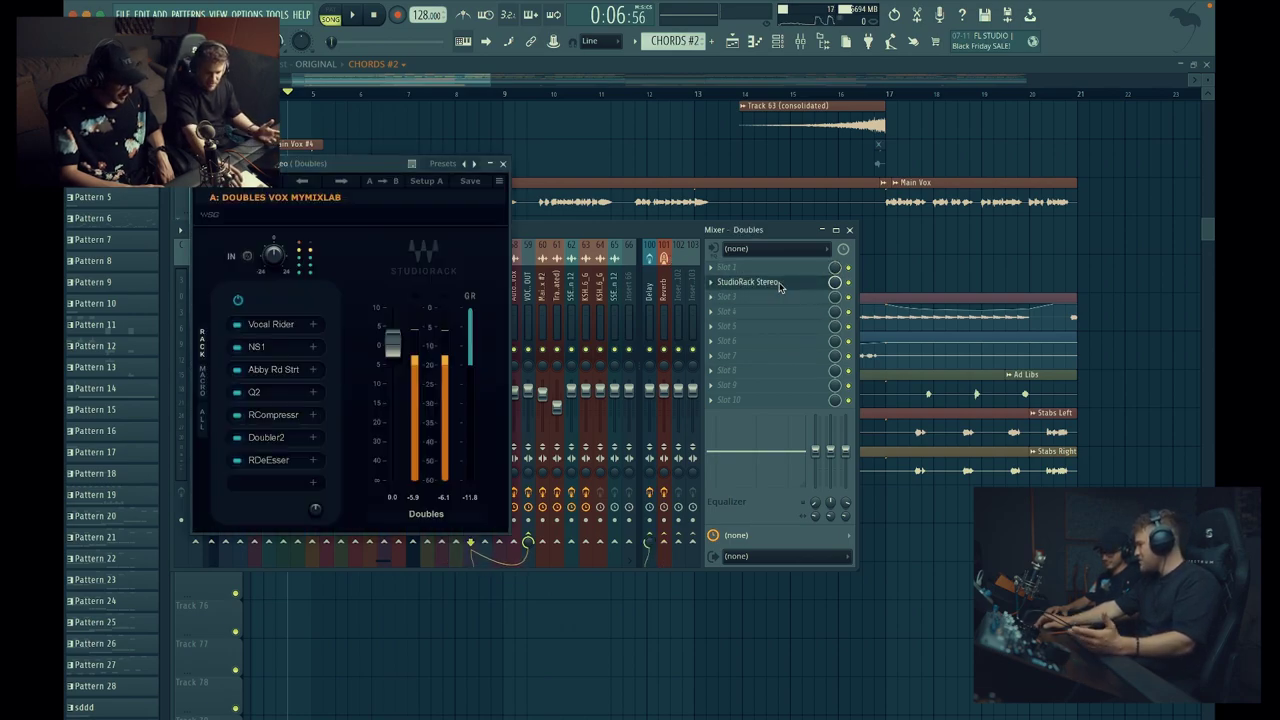
# - Examine the Doubler2 settings in the DOUBLES VOX MYMIXLAB rack and close the plug-in window
pyautogui.click(268, 439)
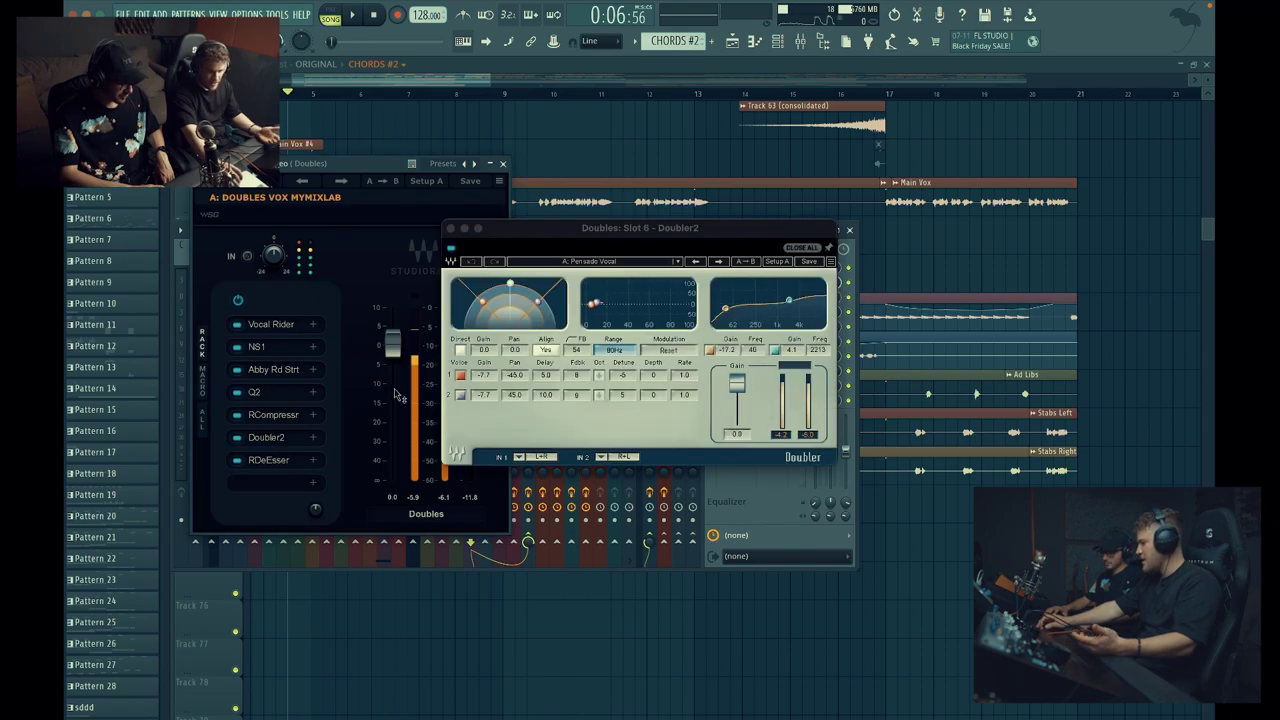
pyautogui.moveTo(755, 238); pyautogui.dragTo(720, 233)
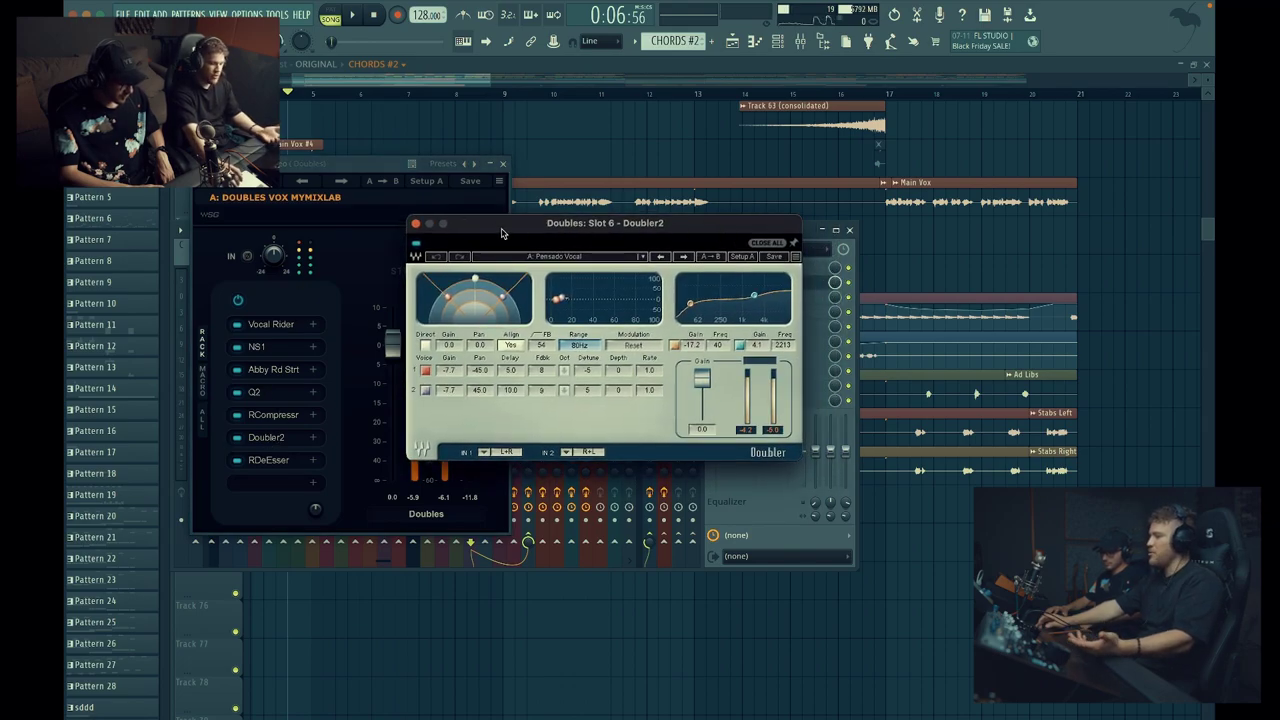
pyautogui.click(416, 224)
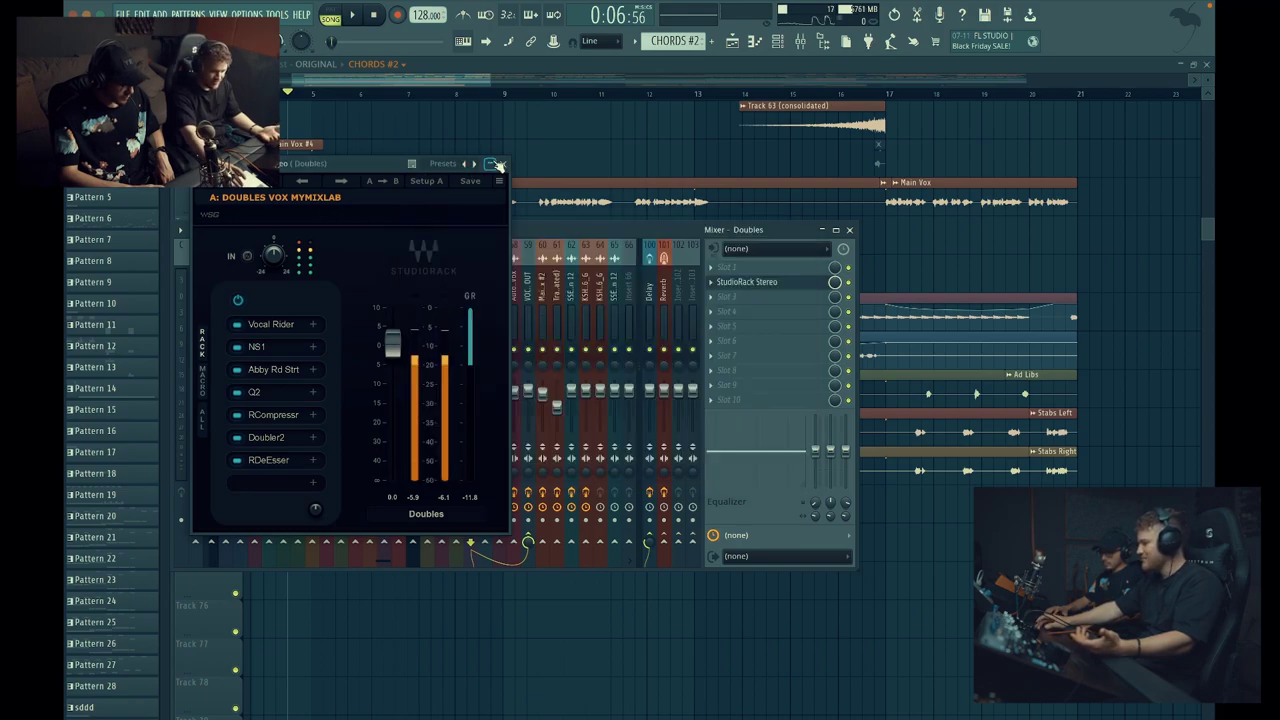
# - Close the Doubles rack and open Vintage Chorus and StudioRack Stereo on the Ad Libs insert
pyautogui.click(502, 163)
pyautogui.click(458, 335)
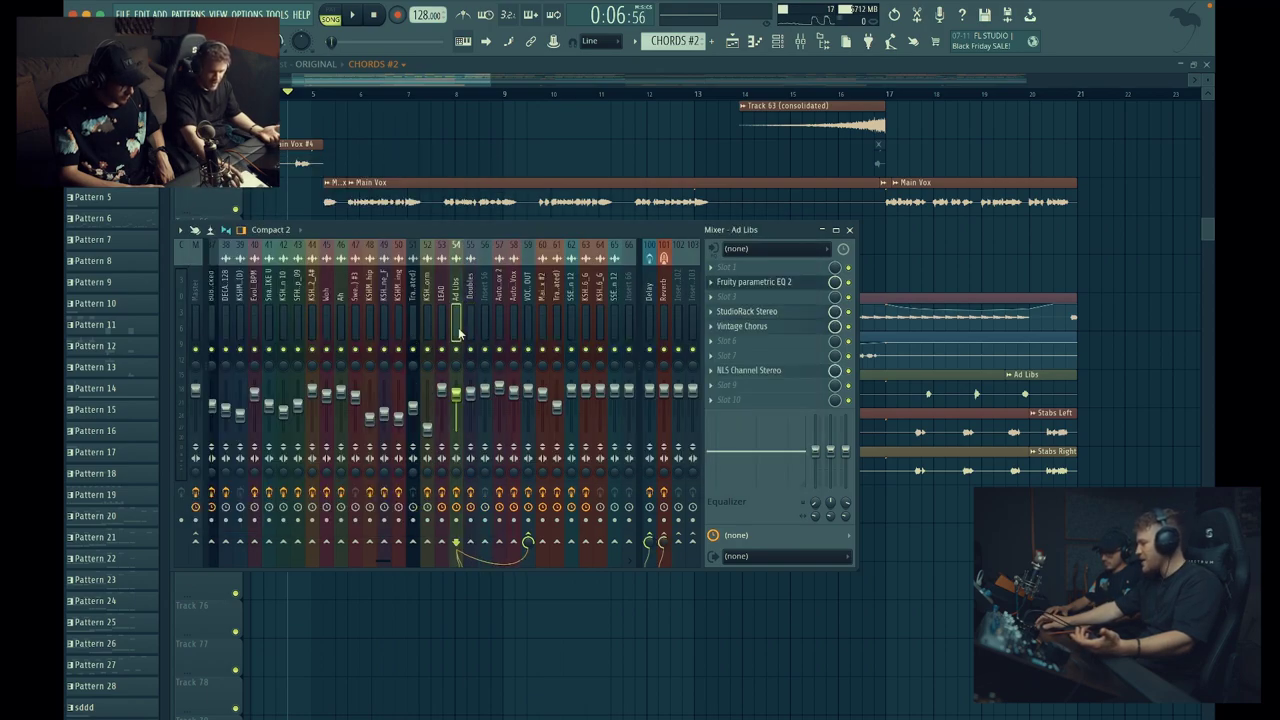
pyautogui.click(795, 335)
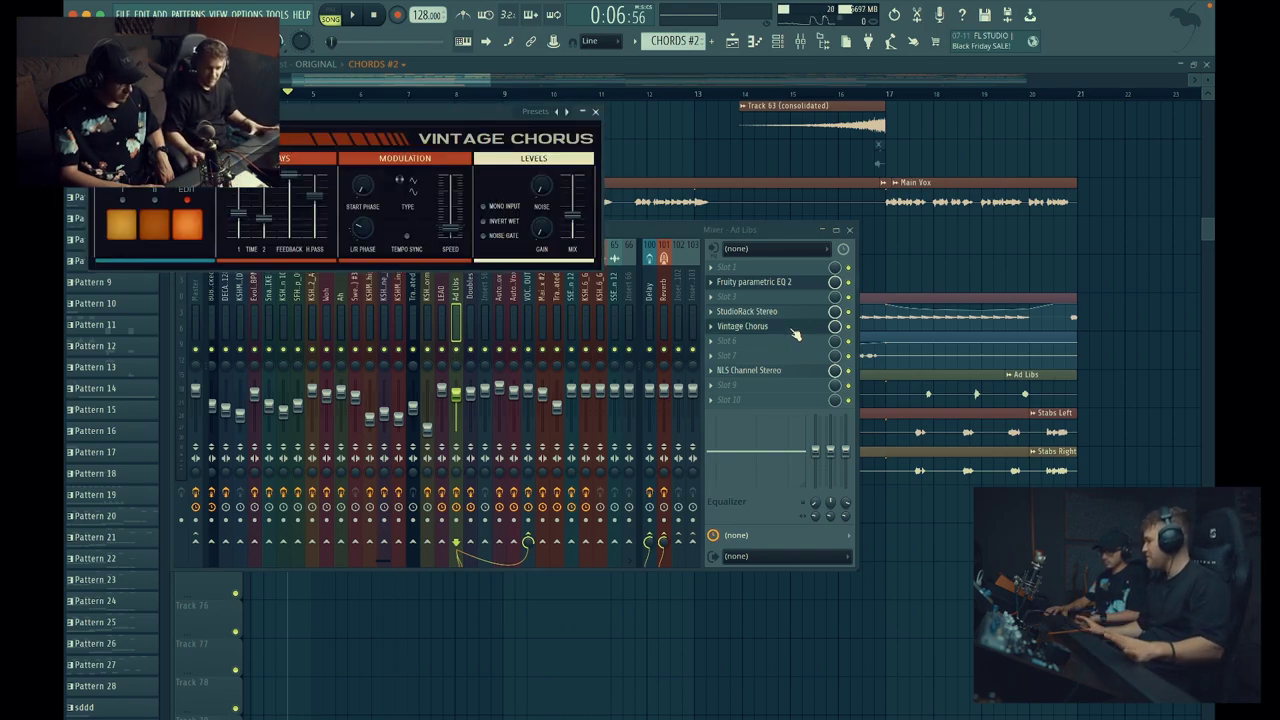
pyautogui.click(775, 311)
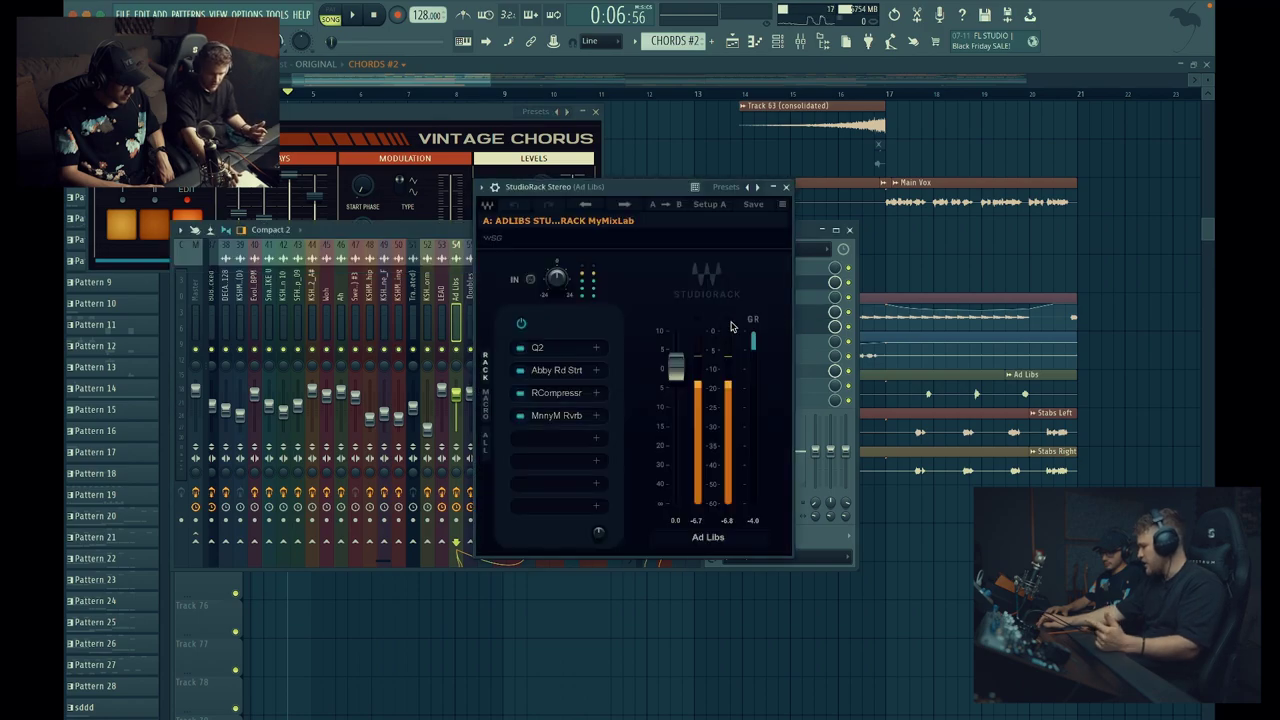
# - View the MannyM Reverb settings in the ADLIBS StudioRack and close the reverb window
pyautogui.click(560, 425)
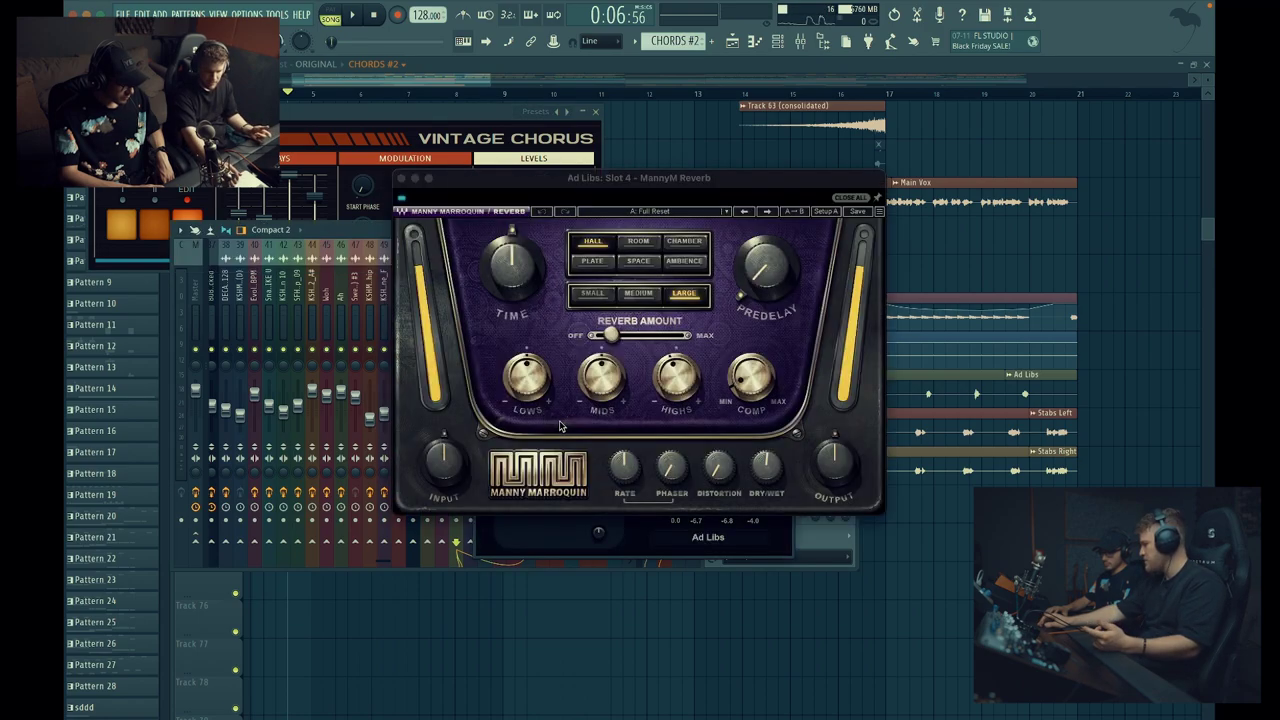
pyautogui.click(858, 197)
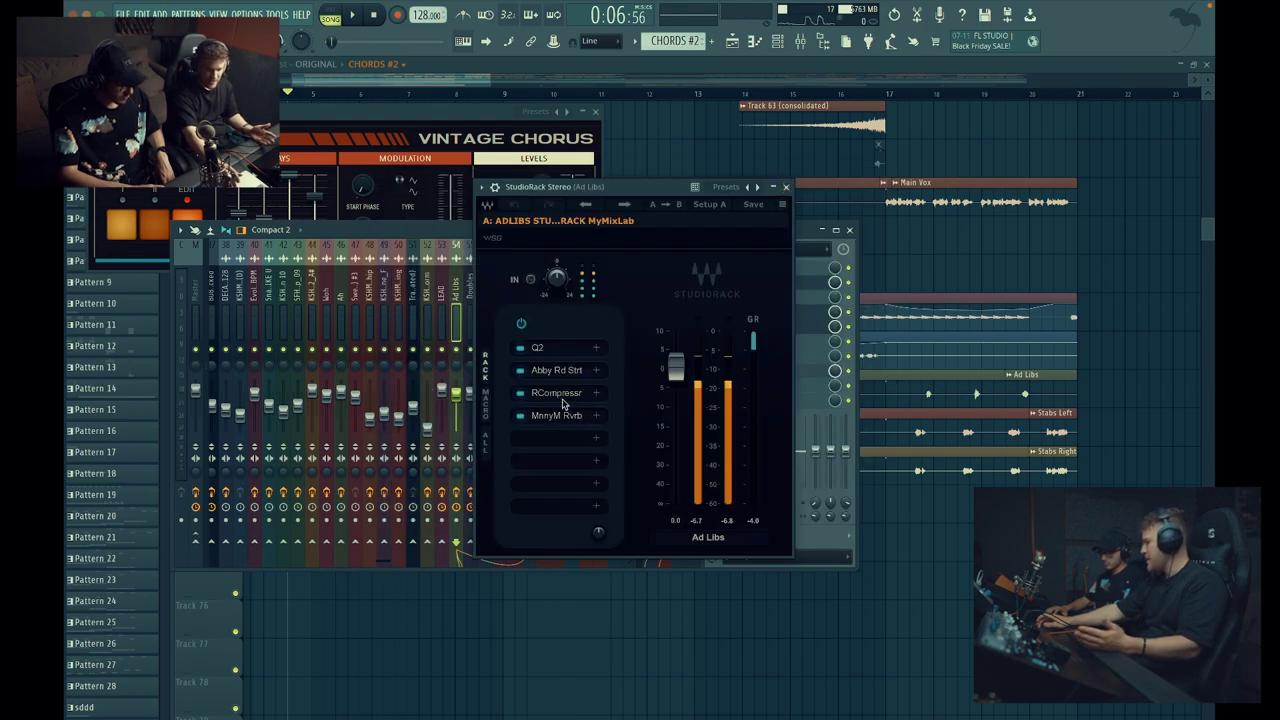
pyautogui.click(567, 412)
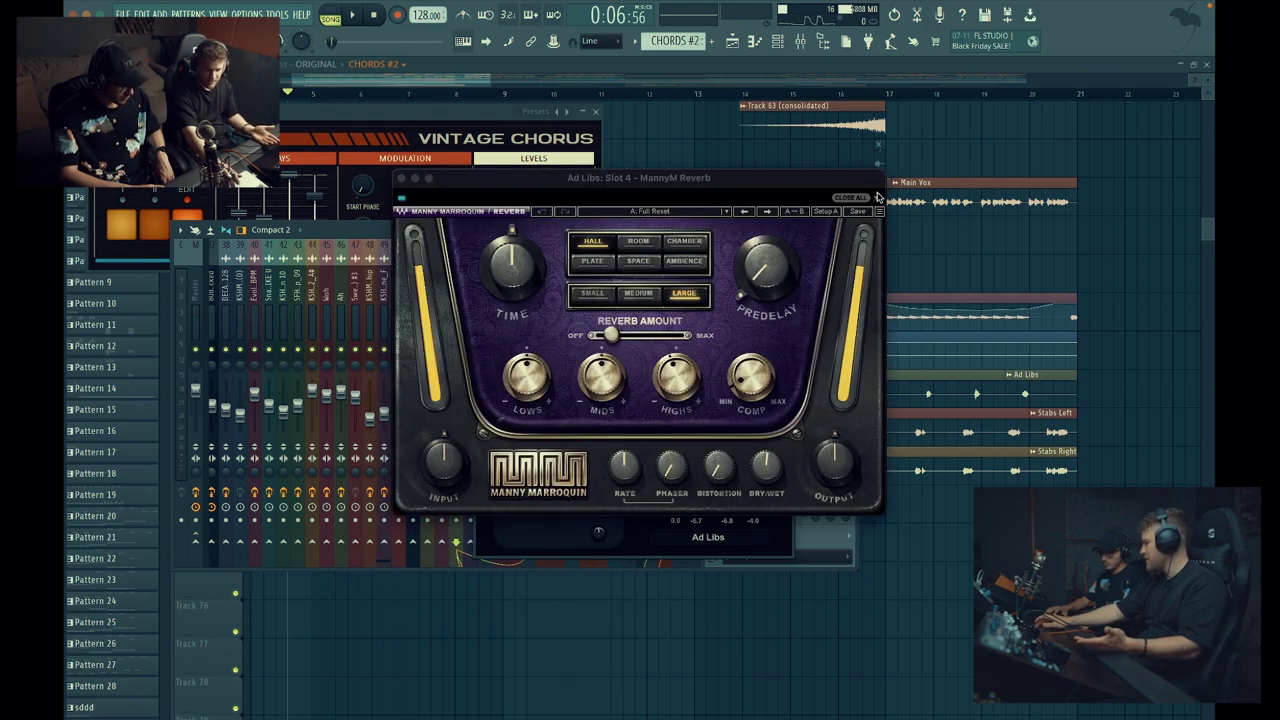
pyautogui.click(863, 197)
# - View the Q2 equalizer in the ADLIBS StudioRack and close all open Ad Libs plug-in windows
pyautogui.click(556, 347)
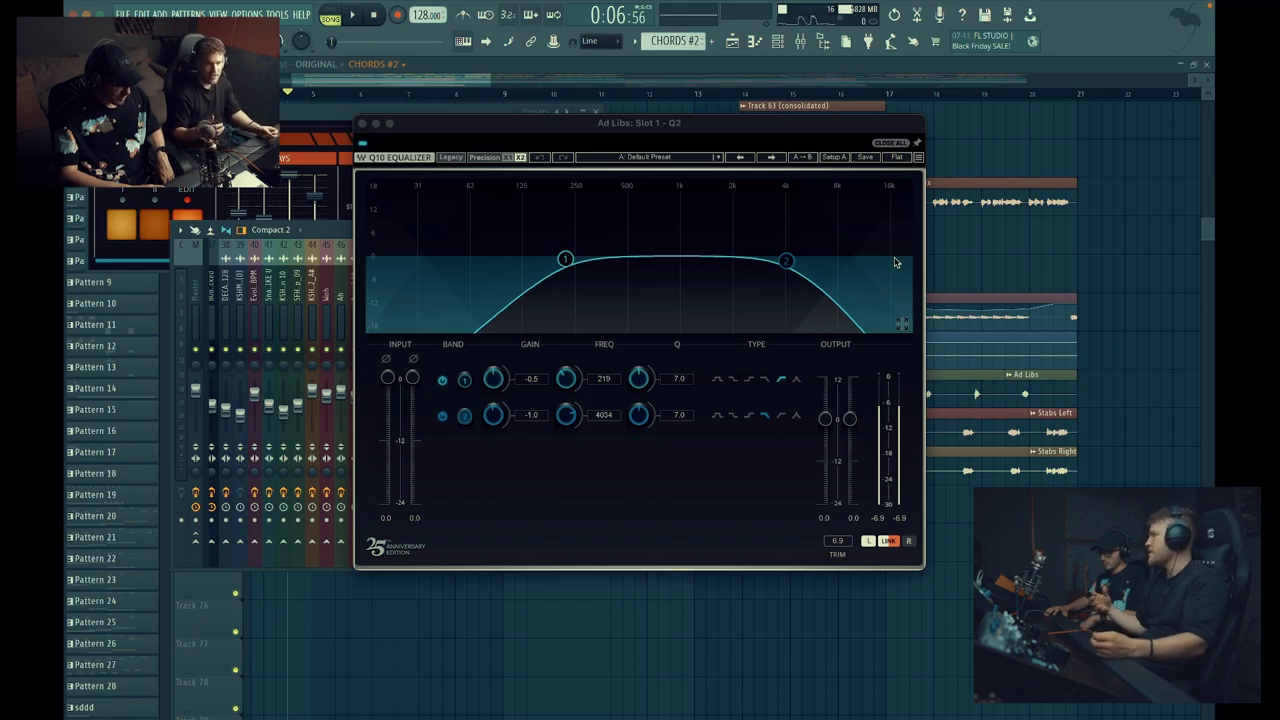
pyautogui.click(886, 141)
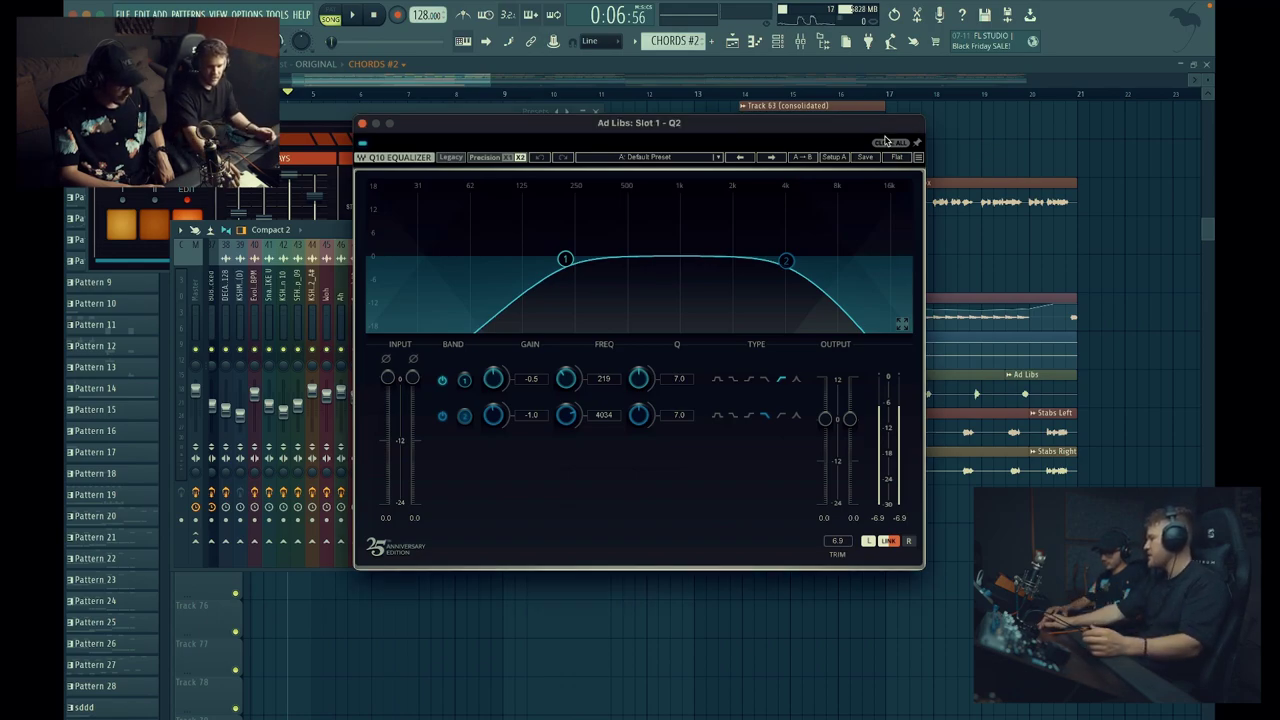
pyautogui.click(886, 141)
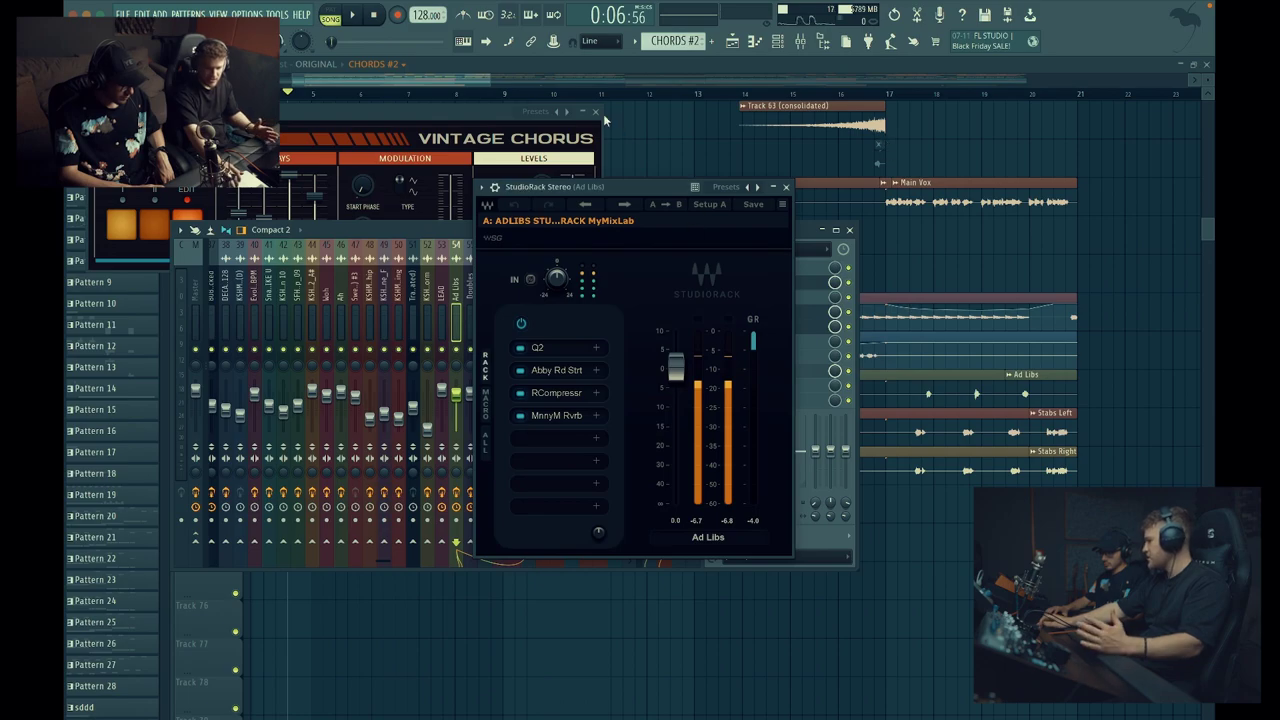
pyautogui.click(596, 112)
pyautogui.click(786, 187)
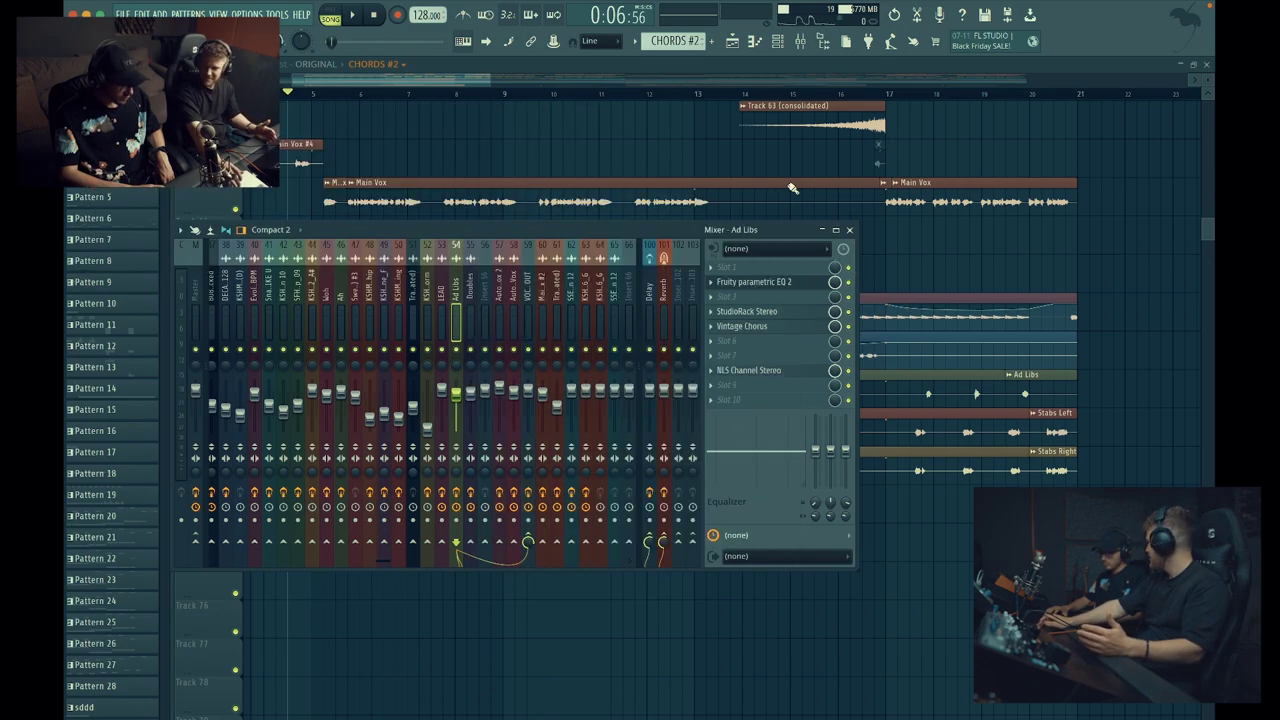
# - Examine the Master insert's TR5 Suite chain: Dyna-Mu, EQual, Quad Comp, Stealth Limiter and Classic Multiband Limiter, and close the plug-in
pyautogui.click(198, 283)
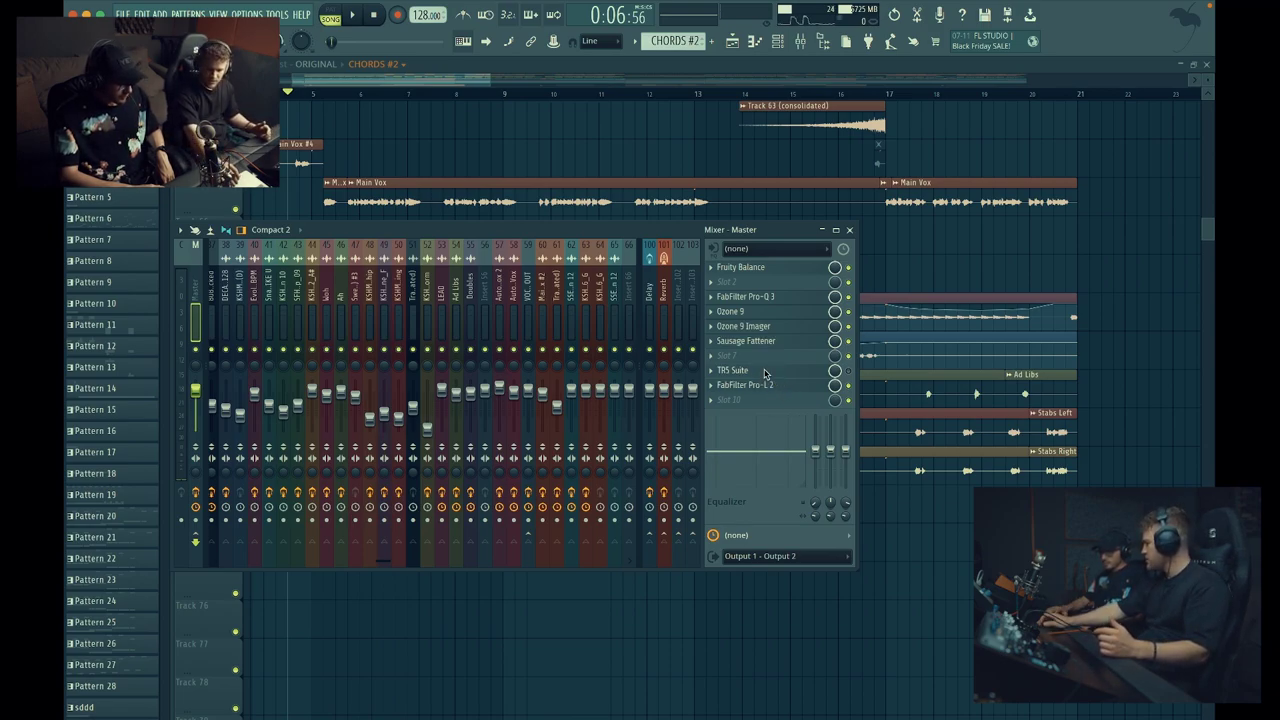
pyautogui.click(762, 371)
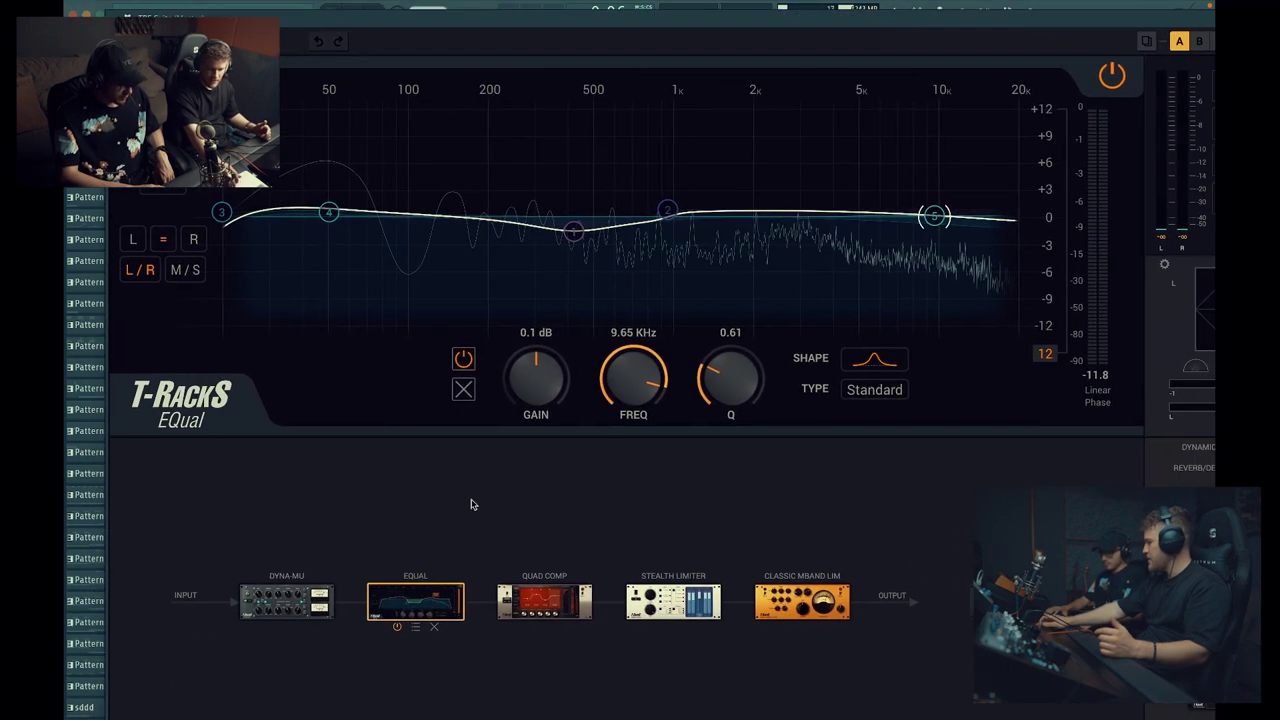
pyautogui.click(287, 593)
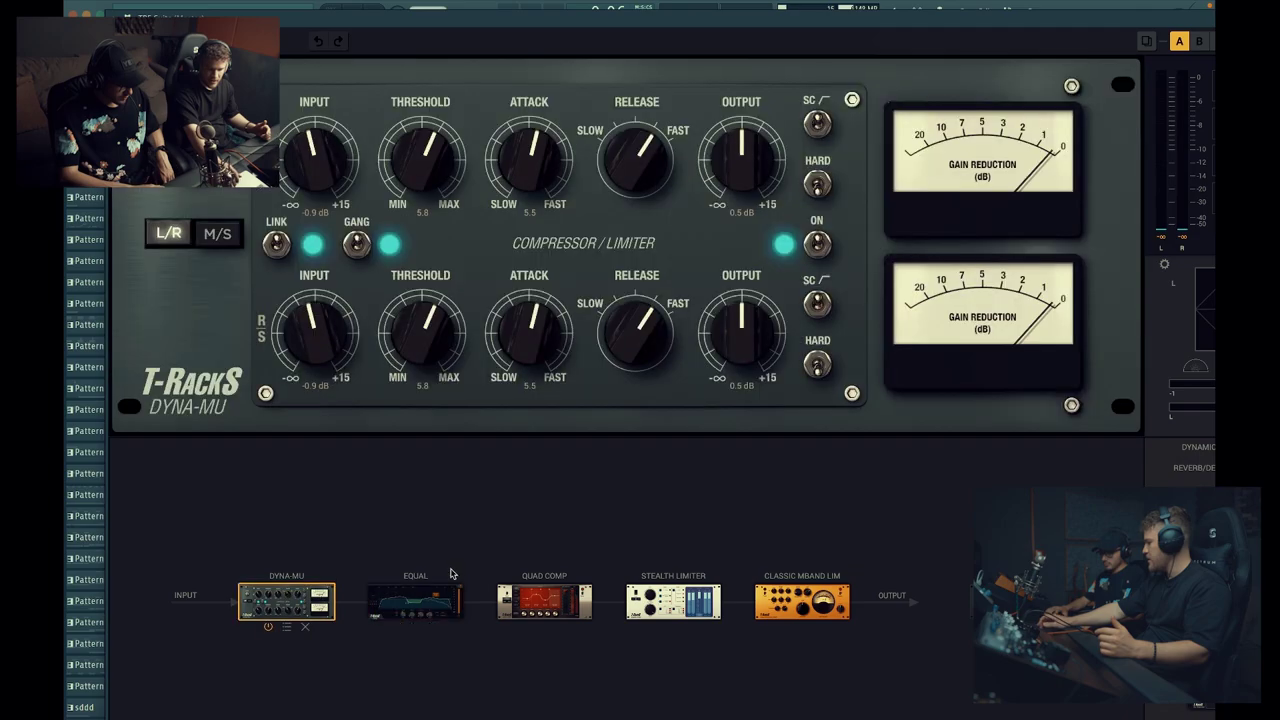
pyautogui.click(445, 598)
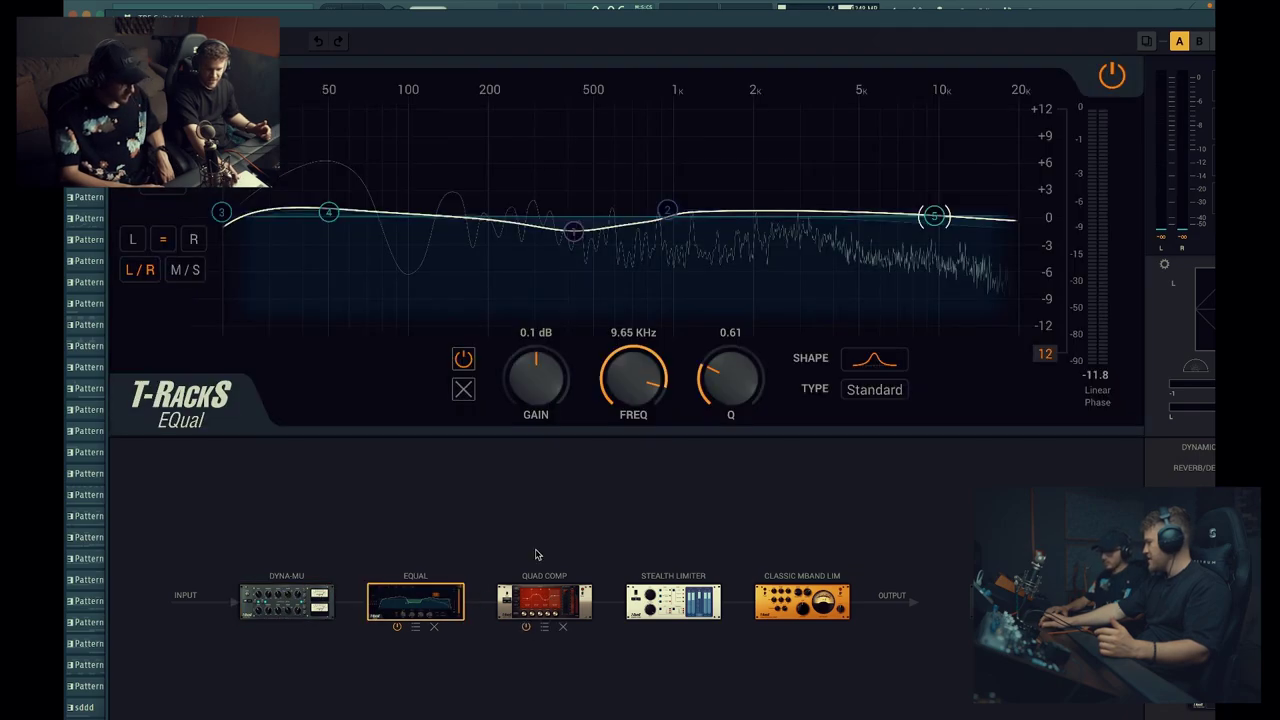
pyautogui.click(545, 602)
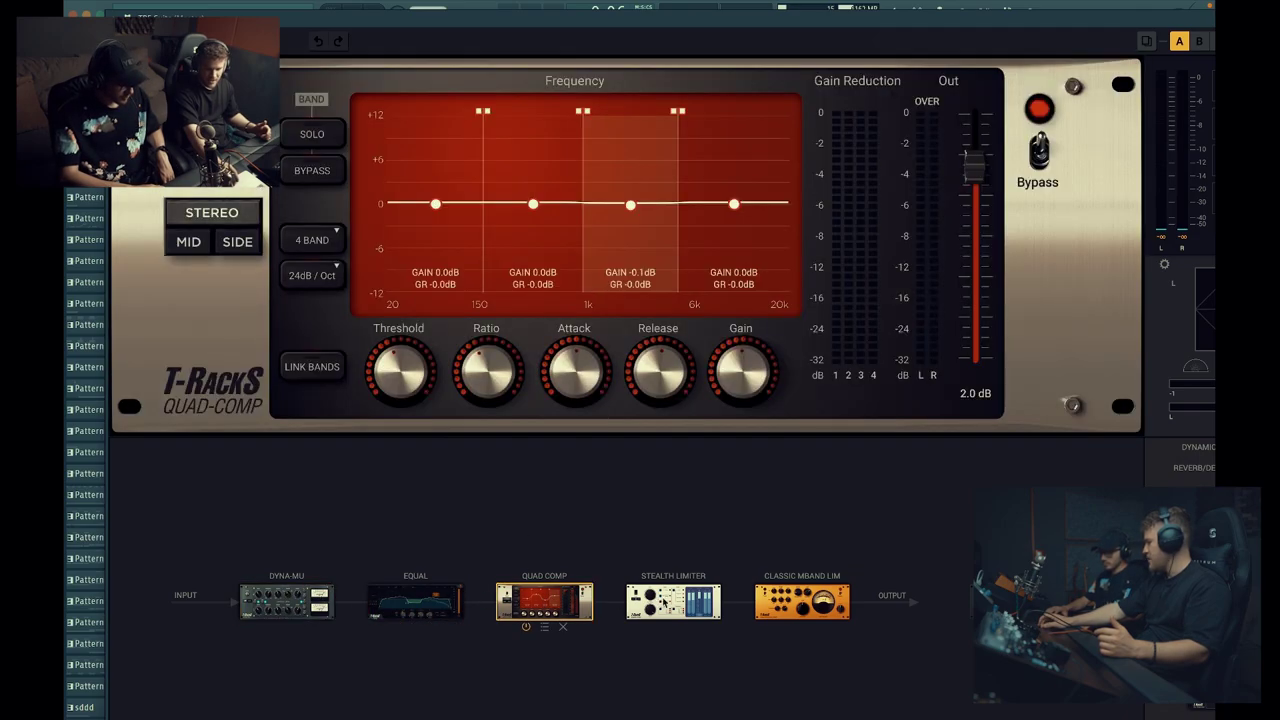
pyautogui.click(678, 607)
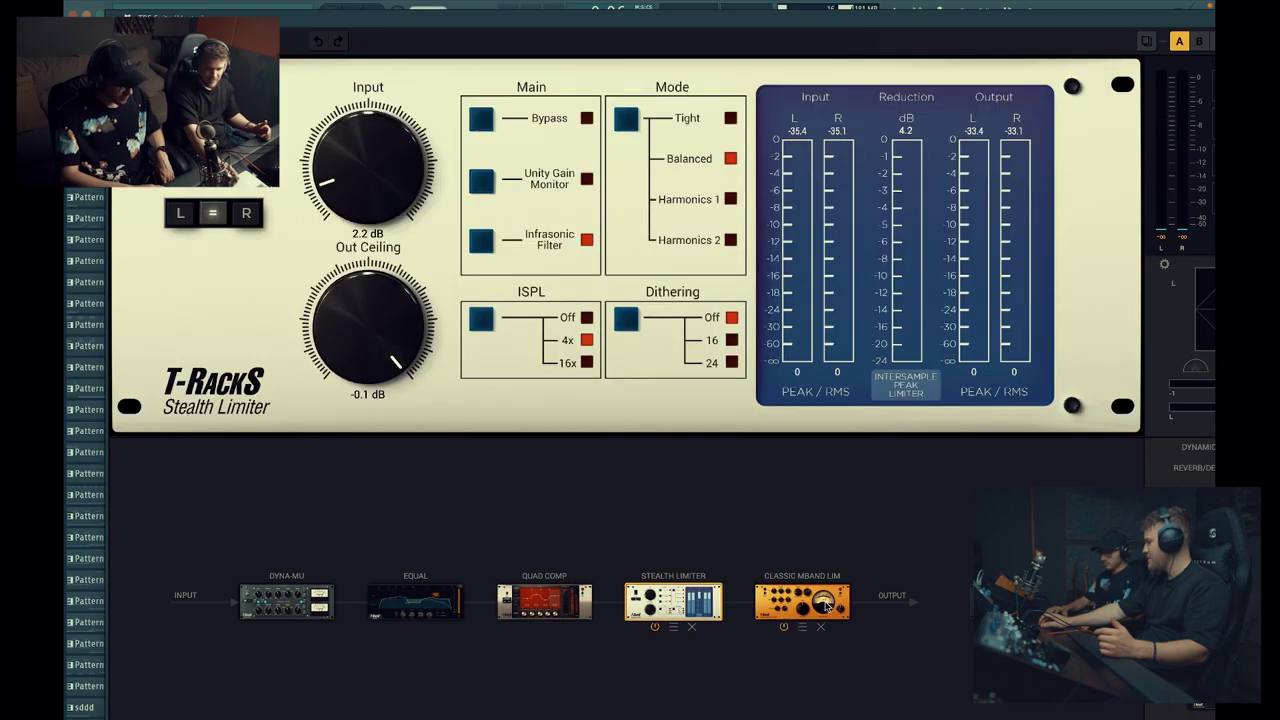
pyautogui.click(826, 605)
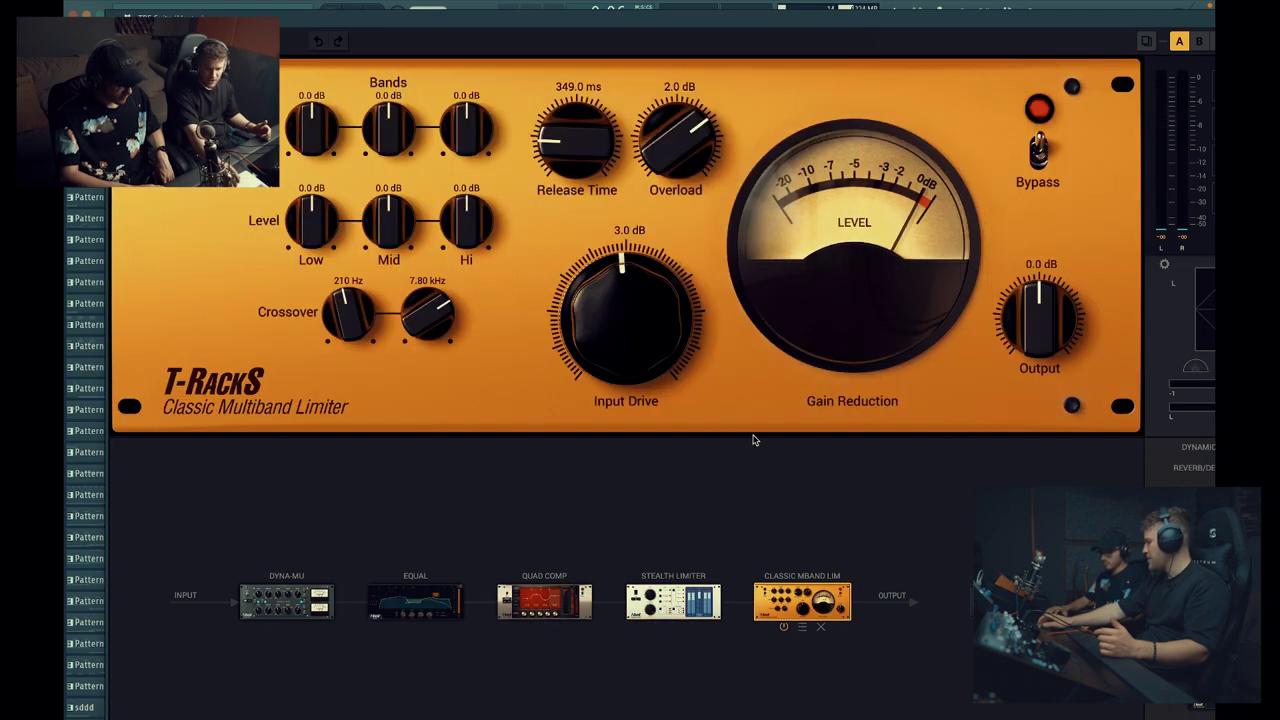
pyautogui.moveTo(668, 22); pyautogui.dragTo(445, 76)
pyautogui.click(1098, 77)
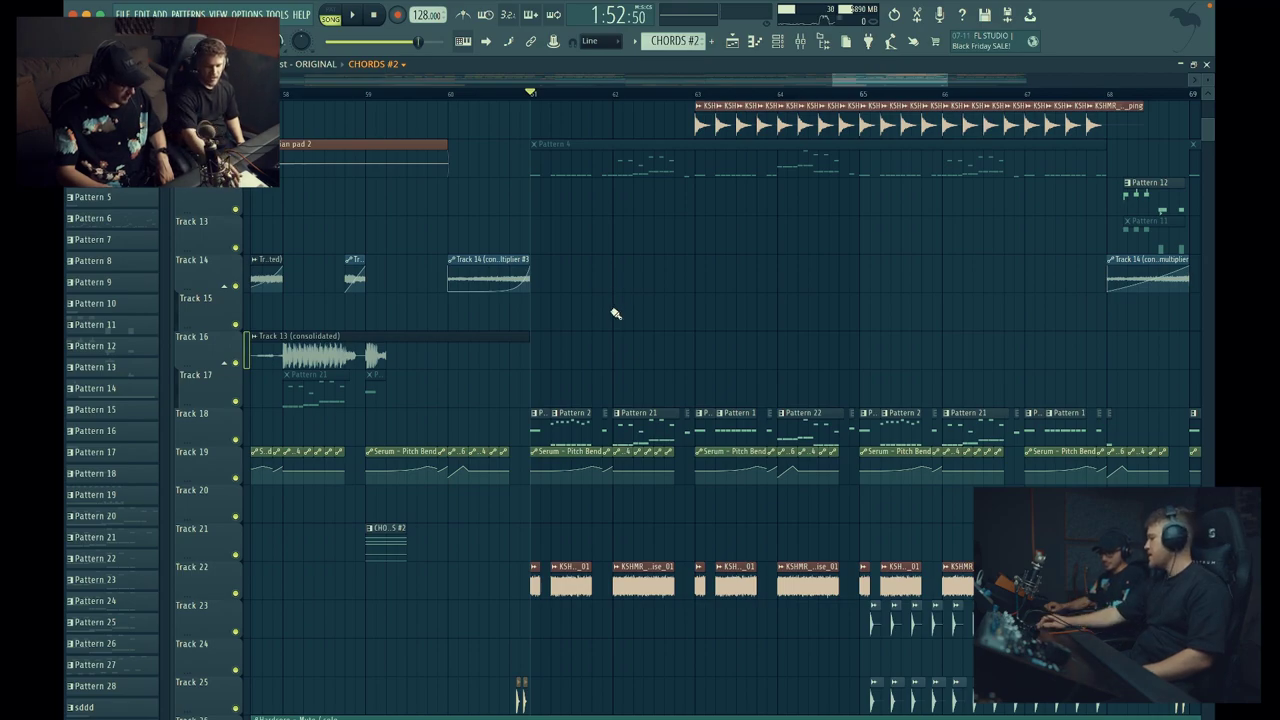
# - Play the second half of the first drop briefly from bar 29 and stop playback
pyautogui.scroll(-6, 600, 328)
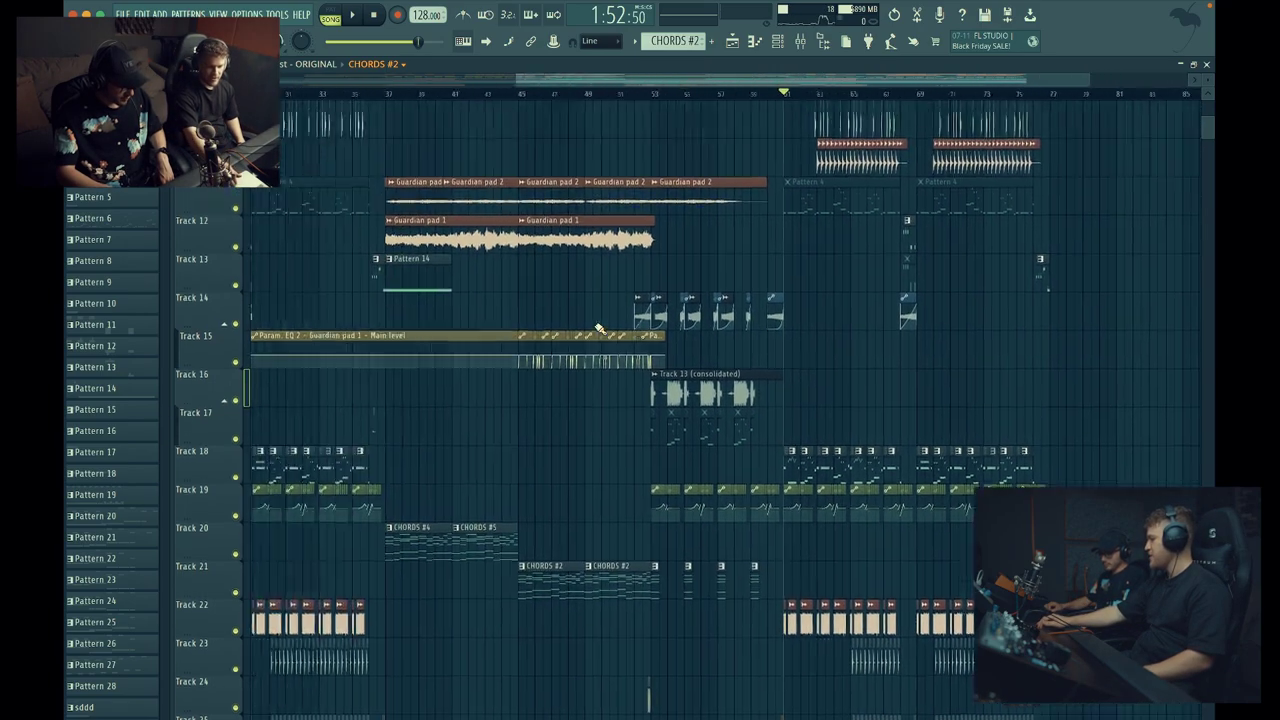
pyautogui.hscroll(-5, 600, 328)
pyautogui.scroll(4, 600, 328)
pyautogui.scroll(-8, 555, 365)
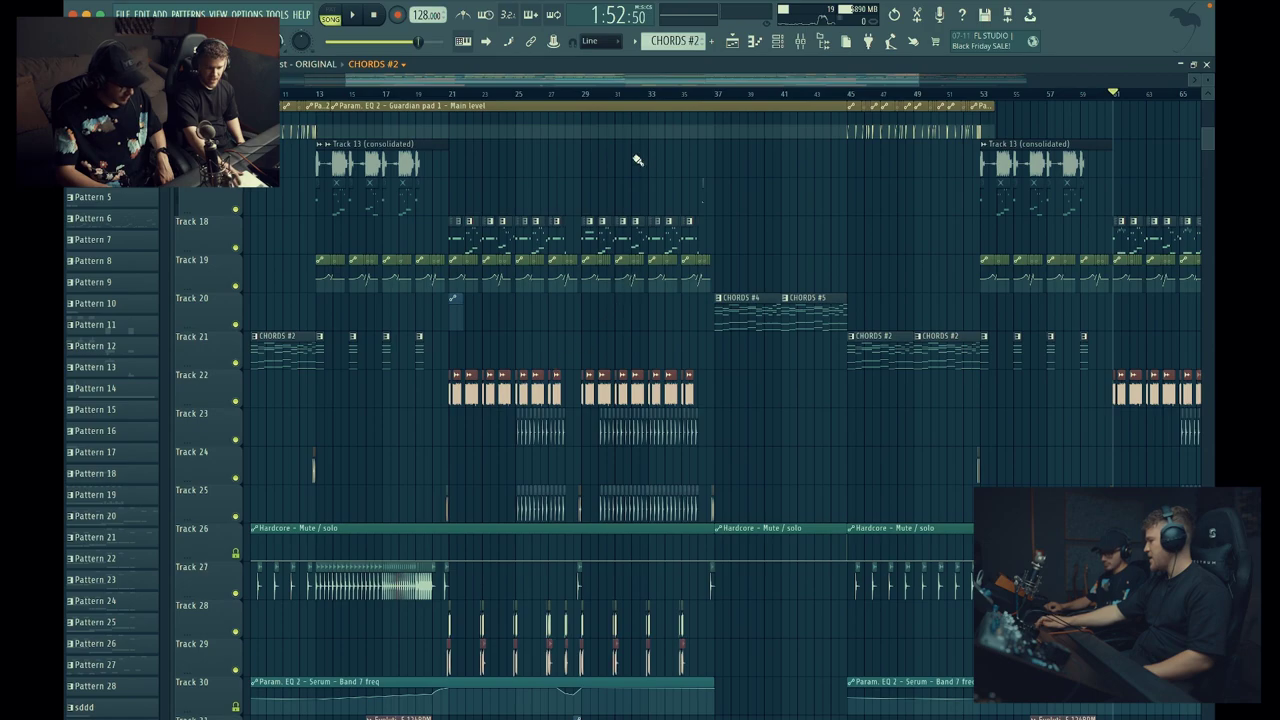
pyautogui.click(586, 96)
pyautogui.press('space')
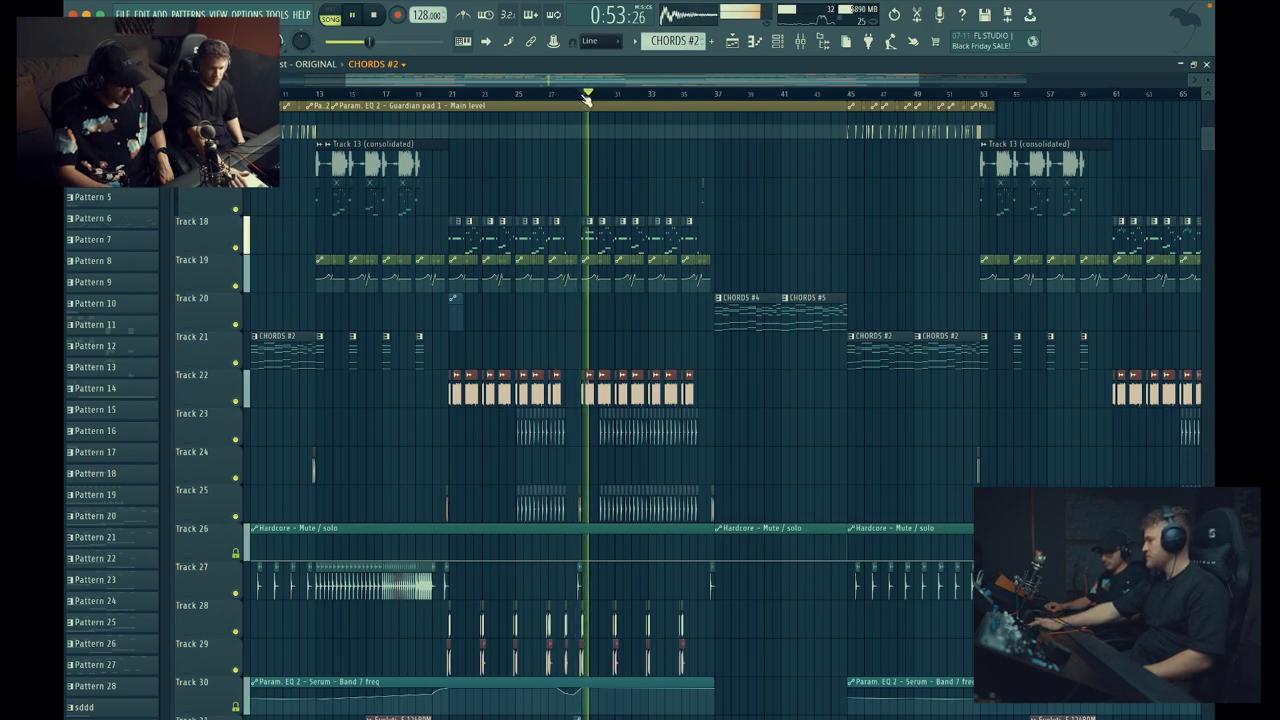
pyautogui.press('space')
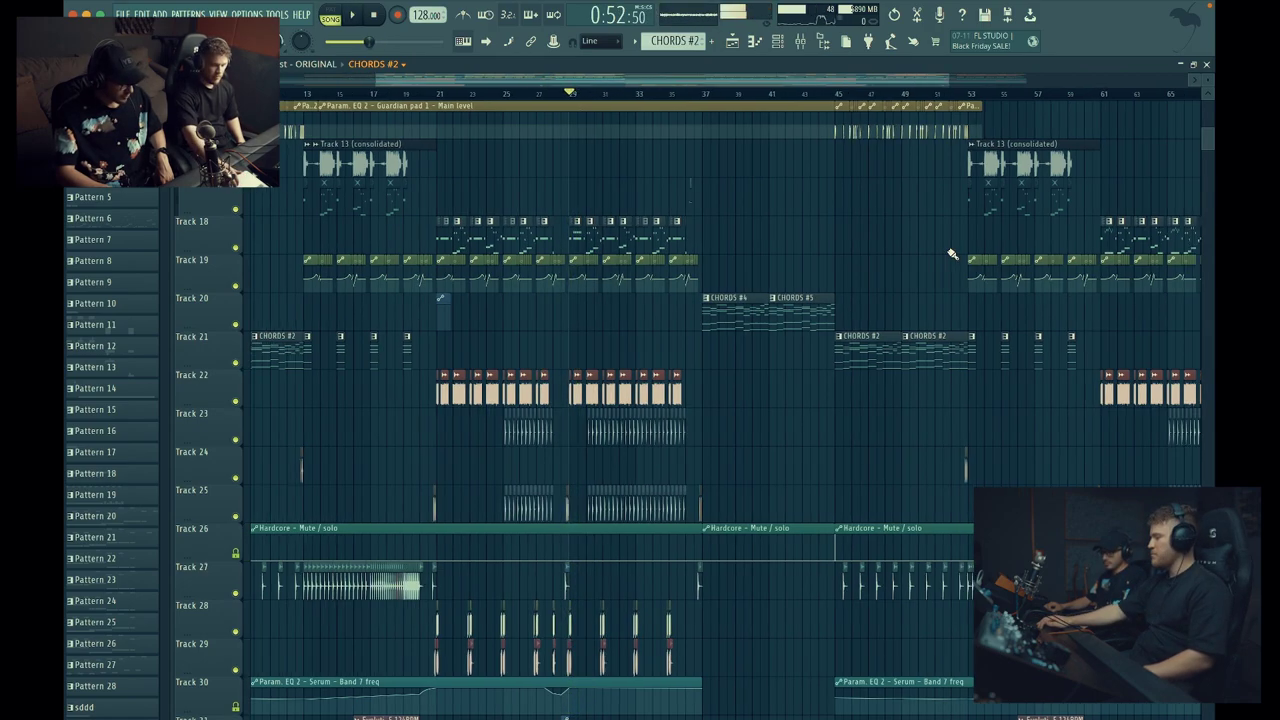
# - Play the start of the second drop from bar 61 and stop playback
pyautogui.hscroll(6, 952, 254)
pyautogui.scroll(3, 952, 254)
pyautogui.click(686, 96)
pyautogui.press('space')
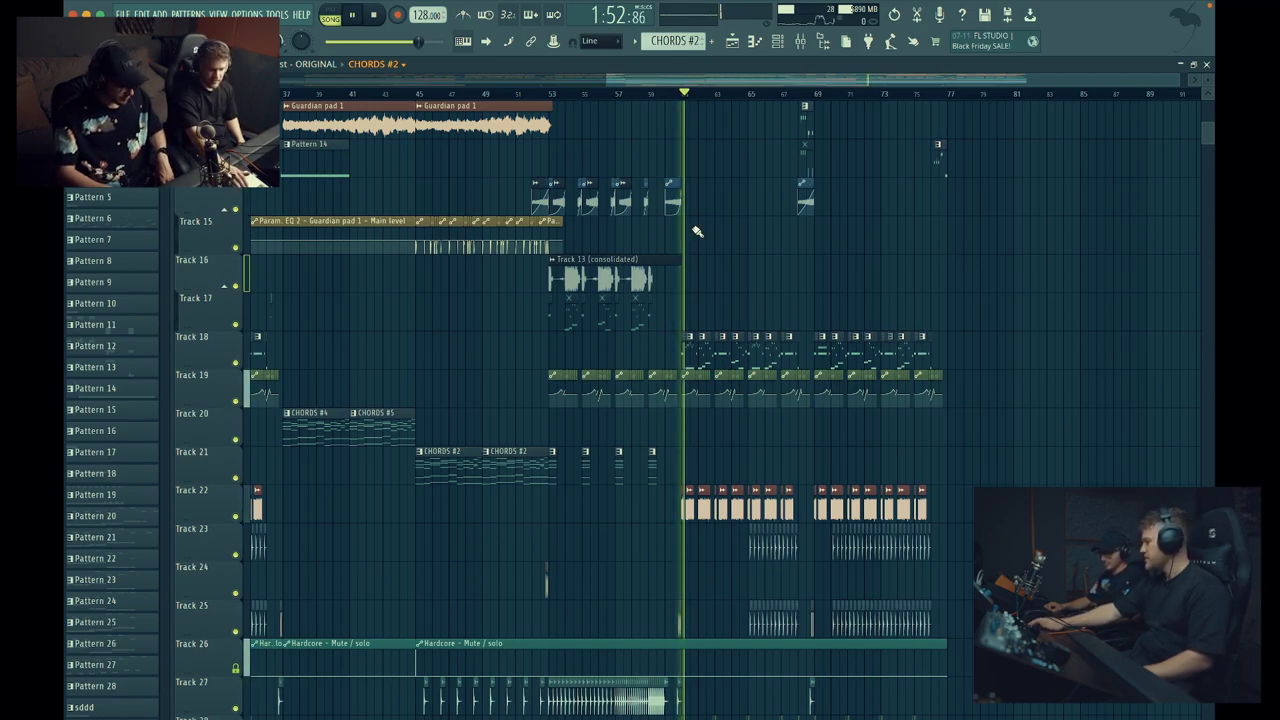
pyautogui.press('space')
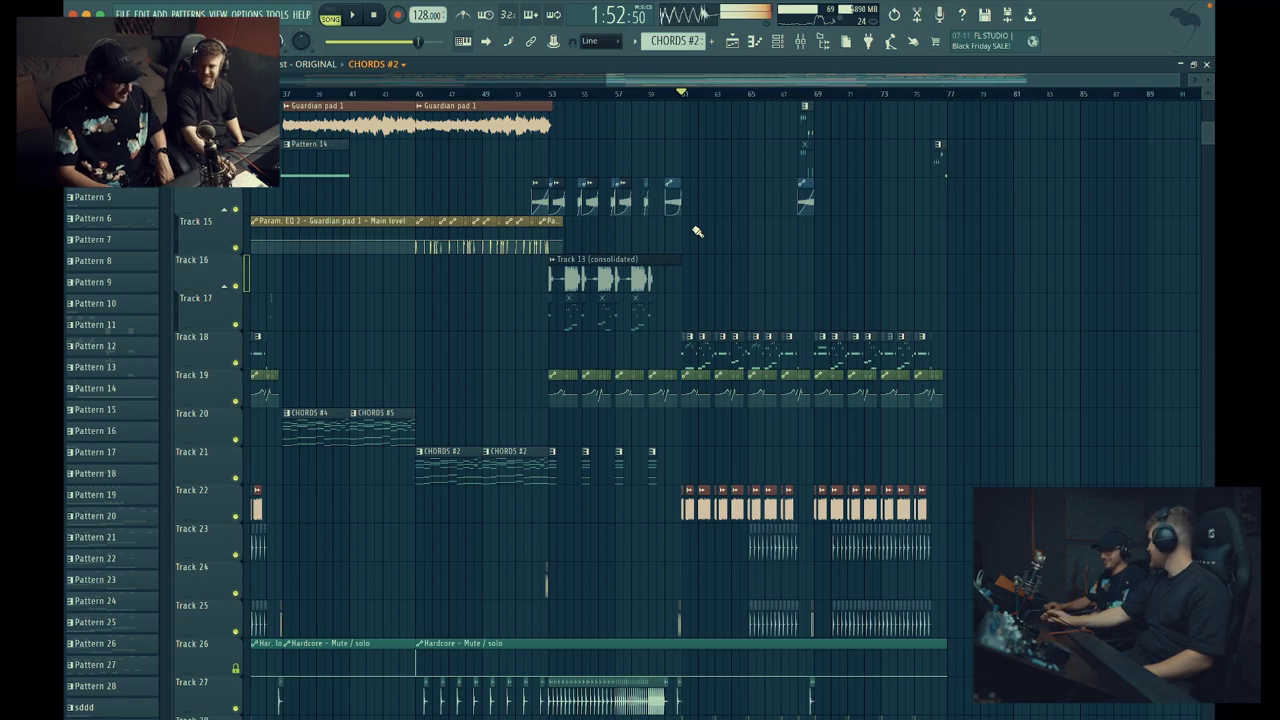
# - View the Serum notes of the Track 18 pattern at bar 61 and return to the playlist
pyautogui.doubleClick(686, 345)
pyautogui.scroll(-4, 273, 330)
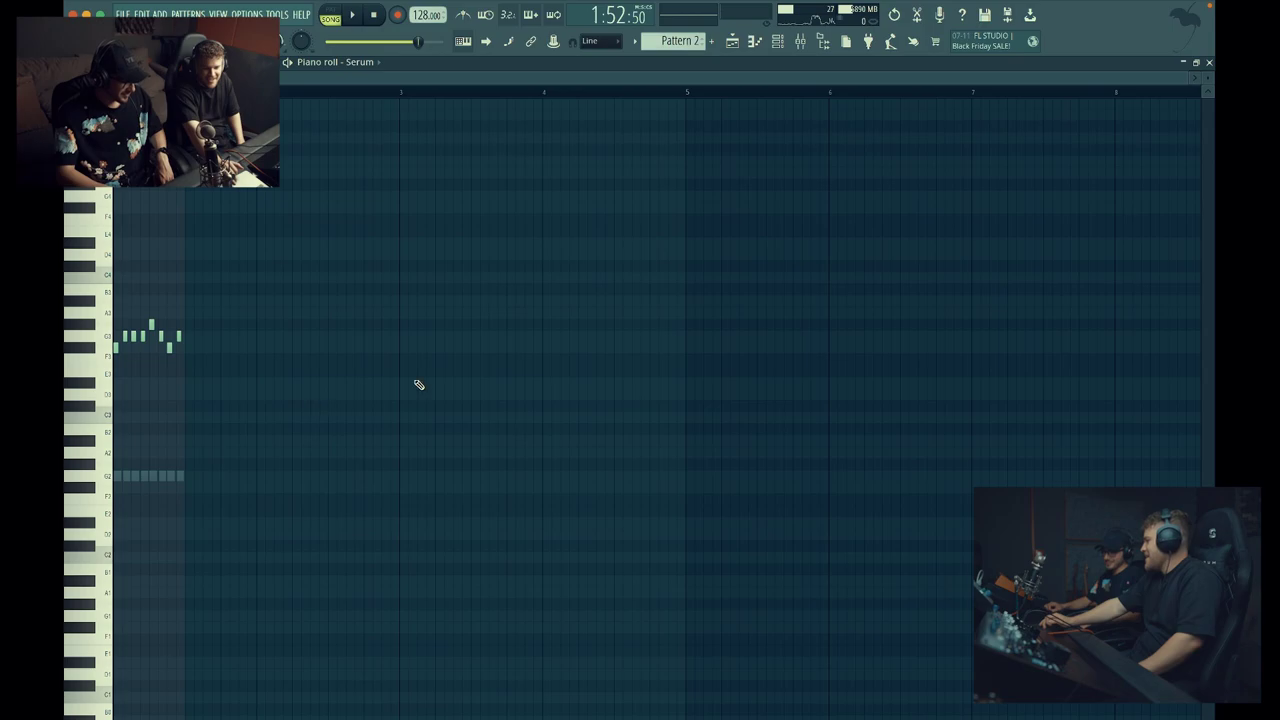
pyautogui.click(1208, 62)
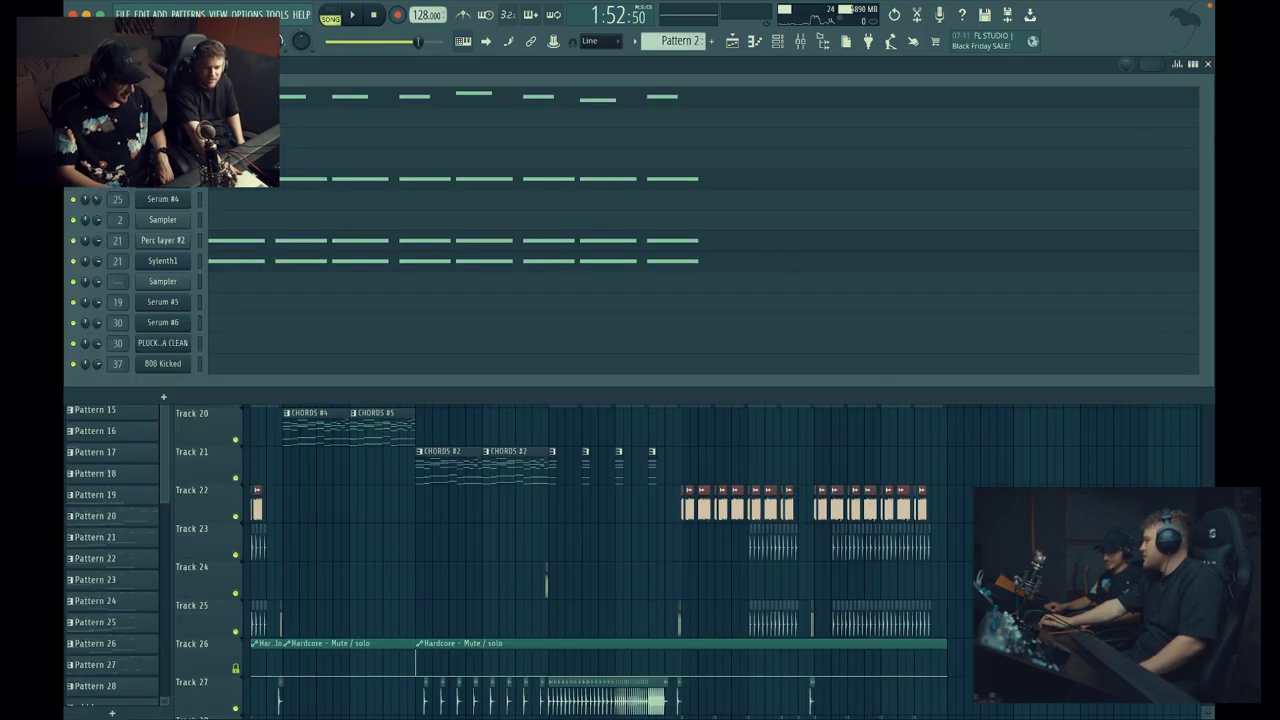
pyautogui.click(1208, 63)
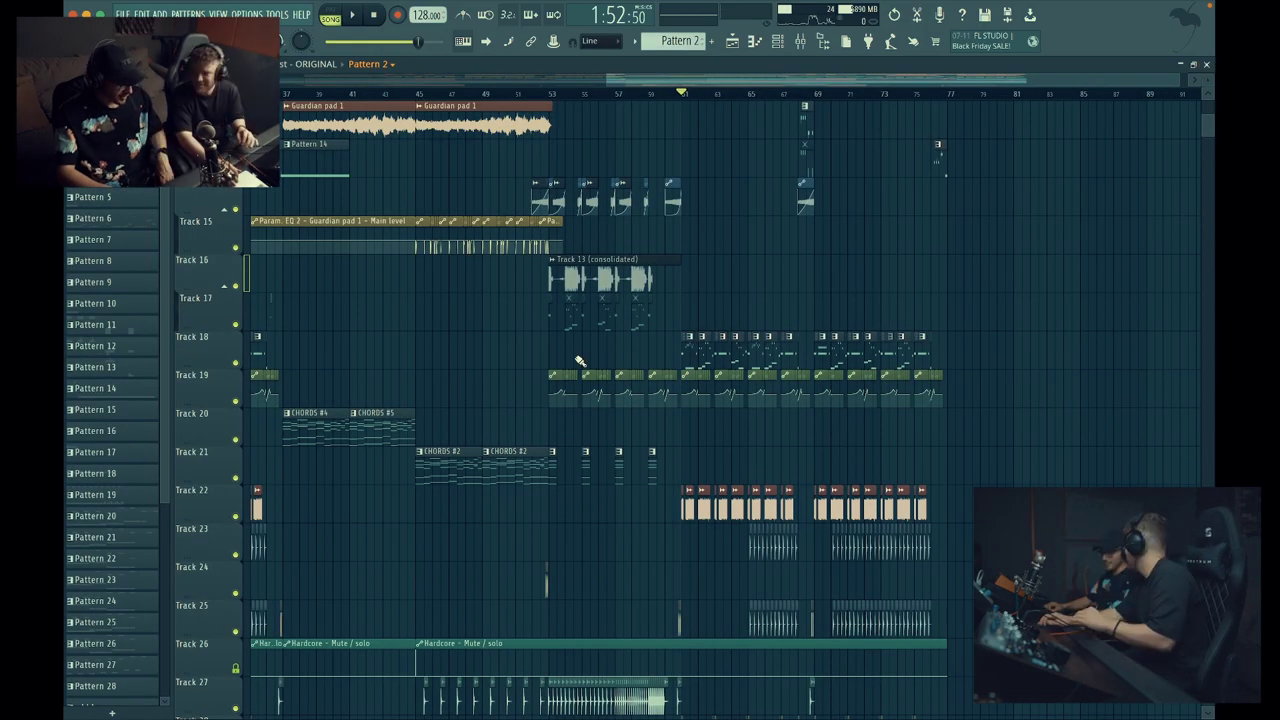
# - Play the second drop again from bar 61 and compare it with playback from bar 65
pyautogui.scroll(3, 784, 312)
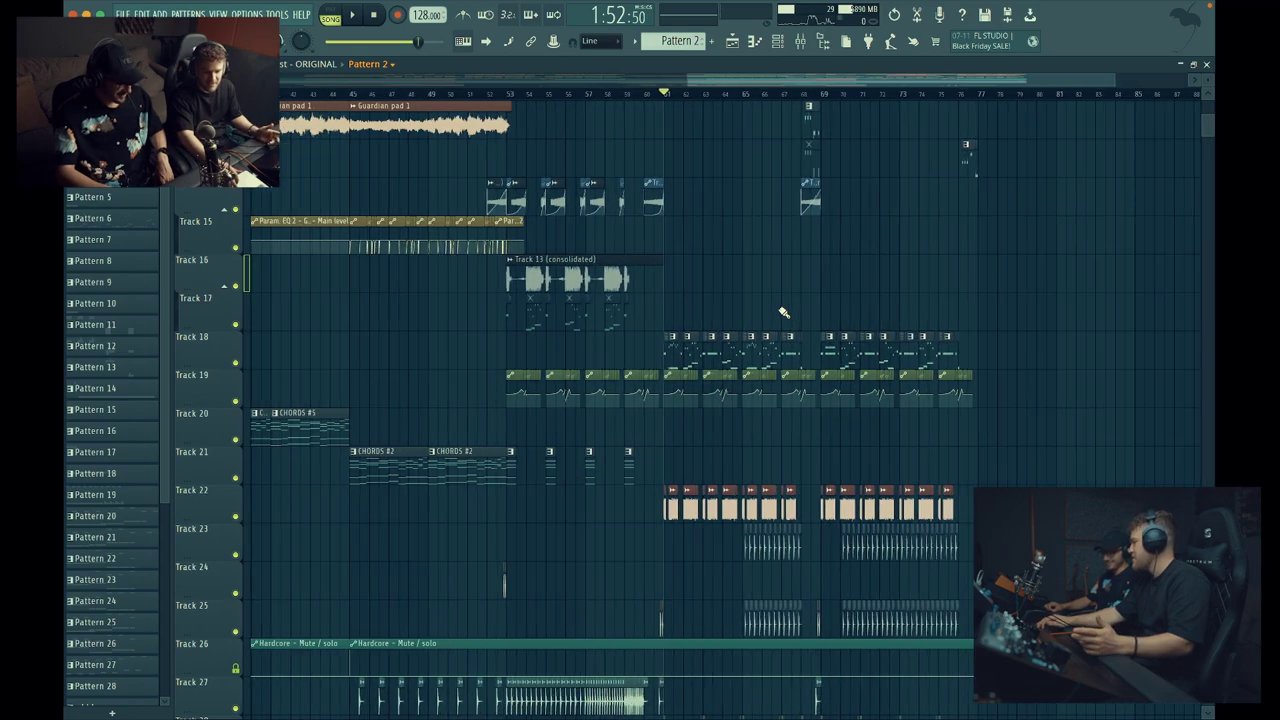
pyautogui.scroll(3, 784, 312)
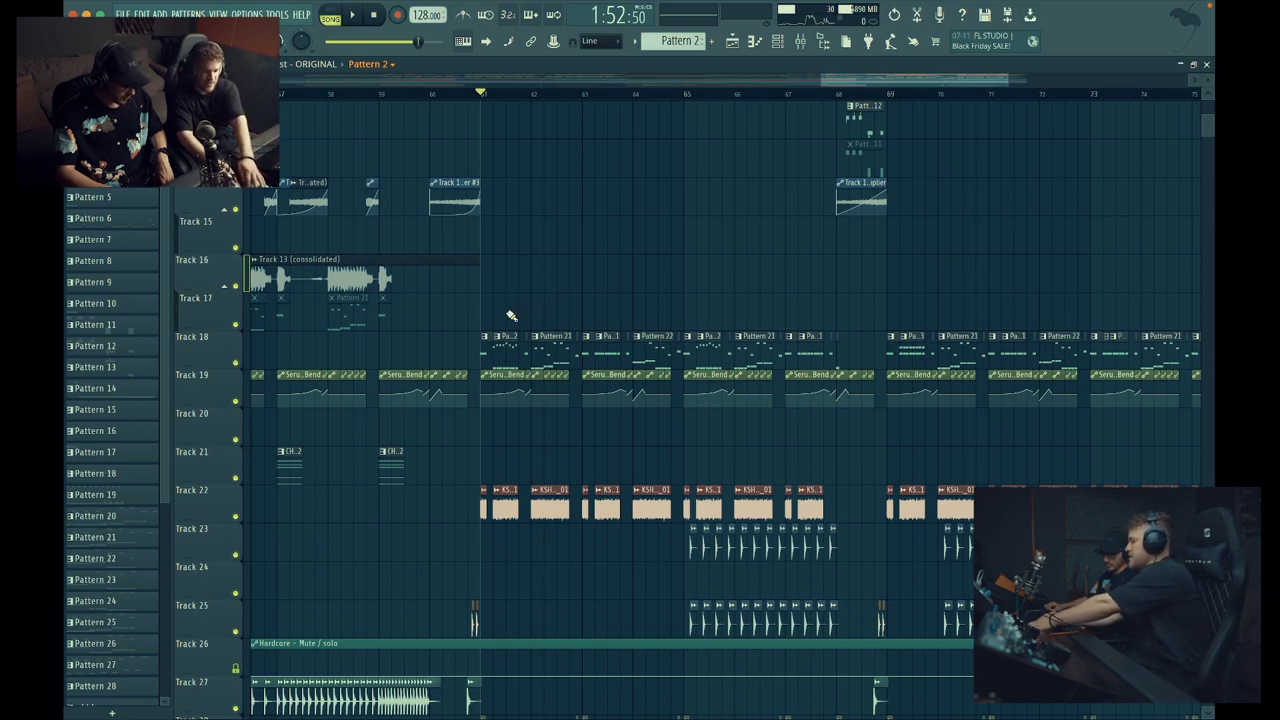
pyautogui.press('space')
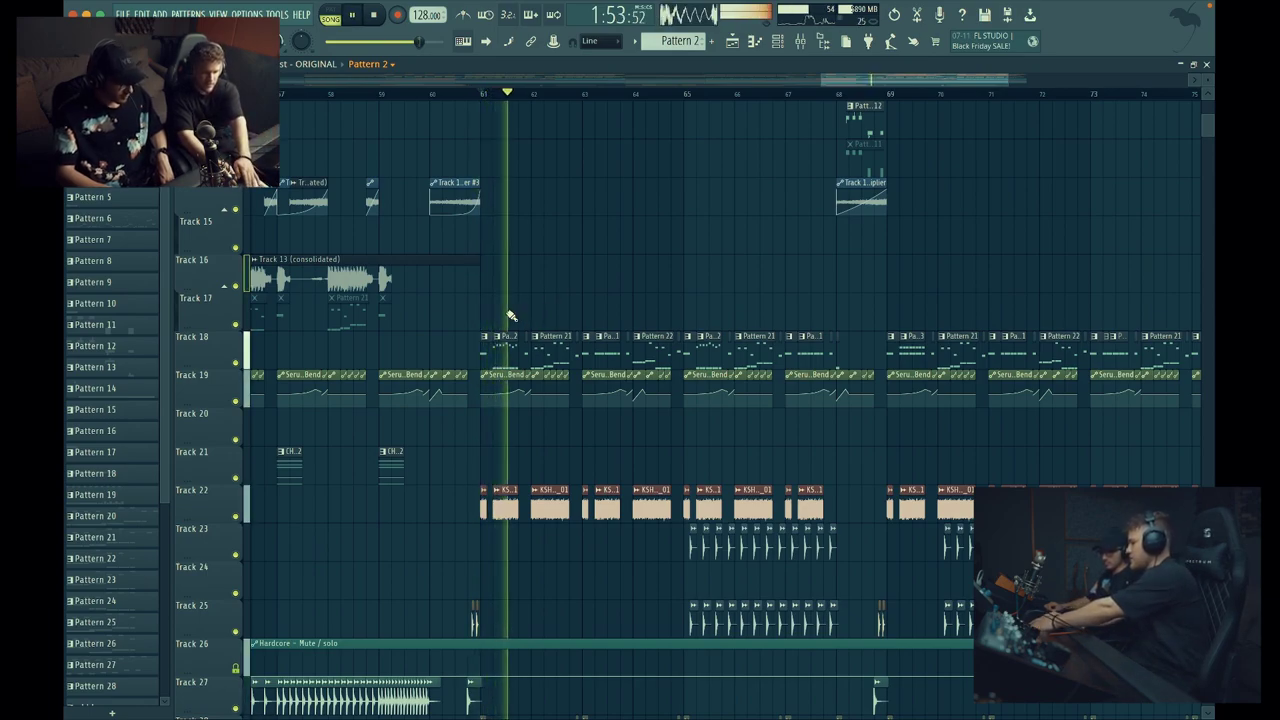
pyautogui.press('space')
pyautogui.click(685, 95)
pyautogui.press('space')
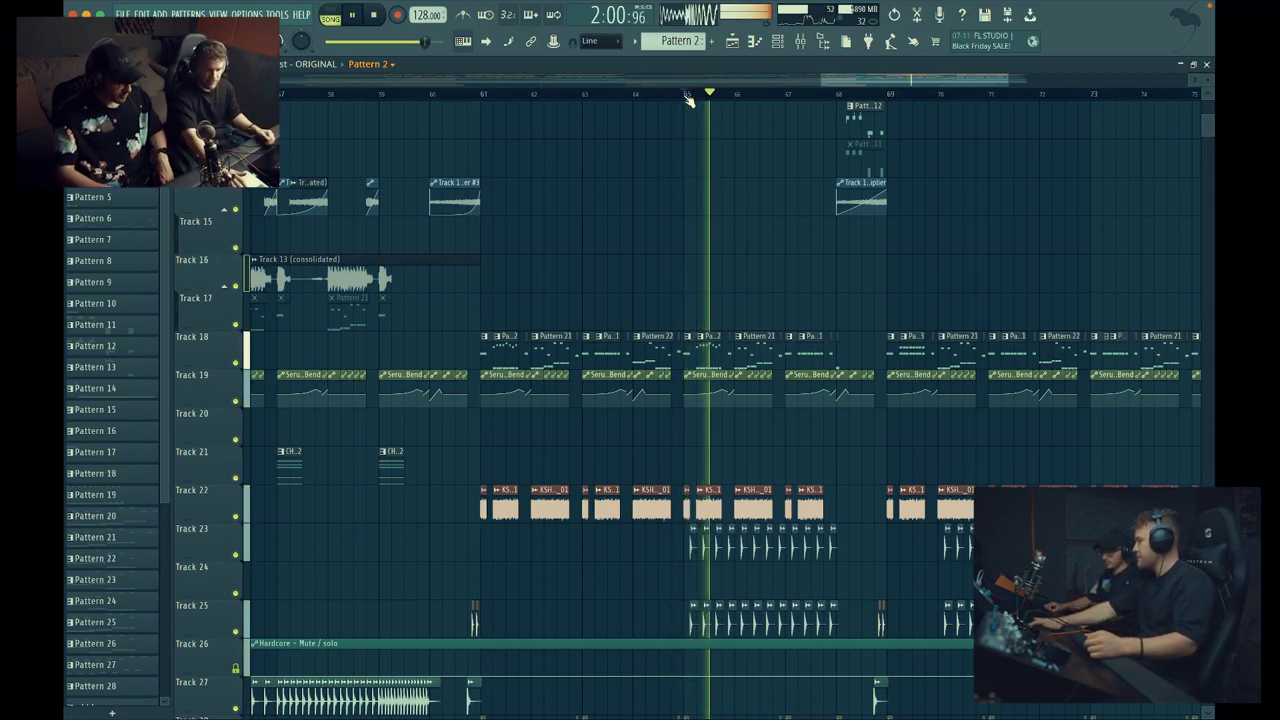
pyautogui.press('space')
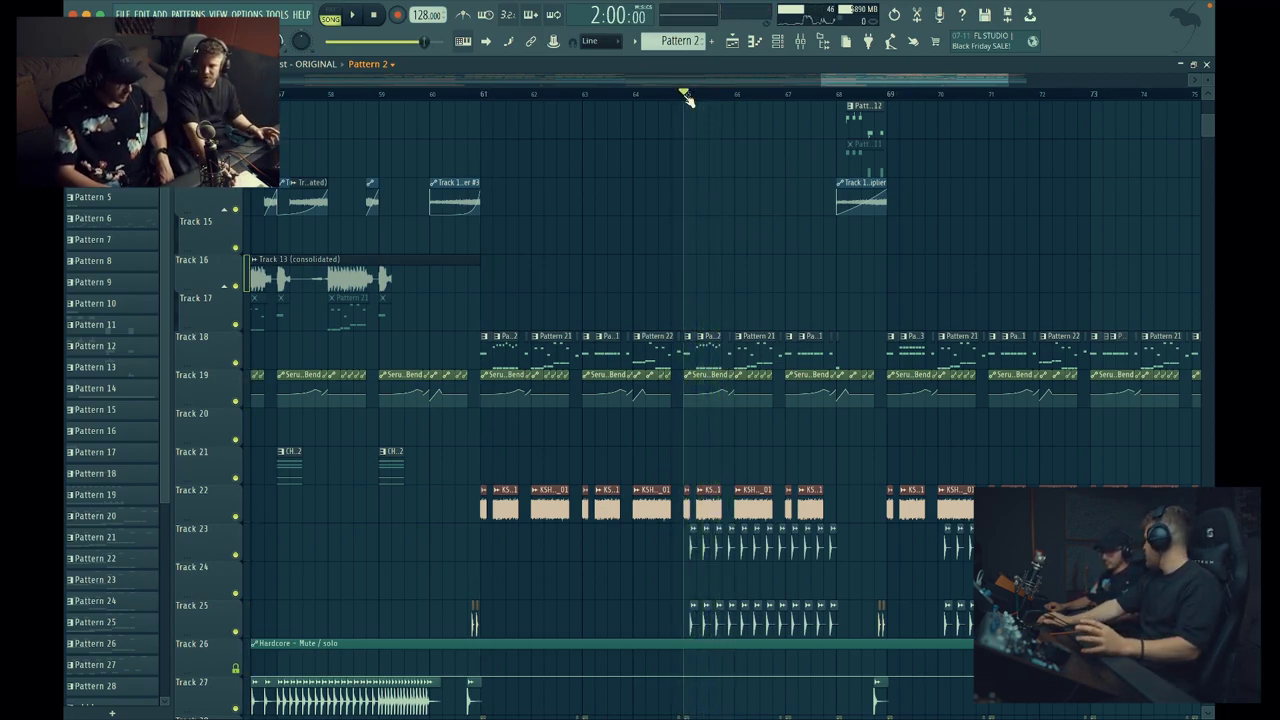
# - Place the playhead at bar 59, in the build-up before the second drop
pyautogui.scroll(-3, 534, 206)
pyautogui.click(469, 96)
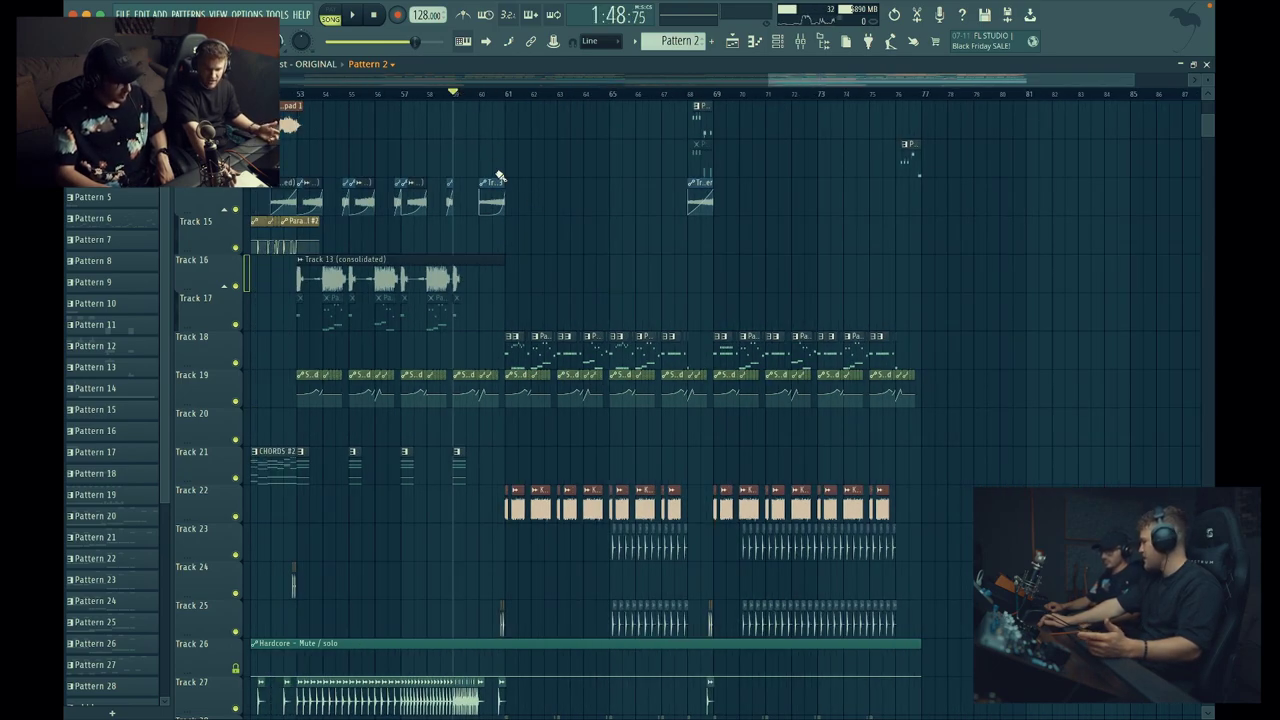